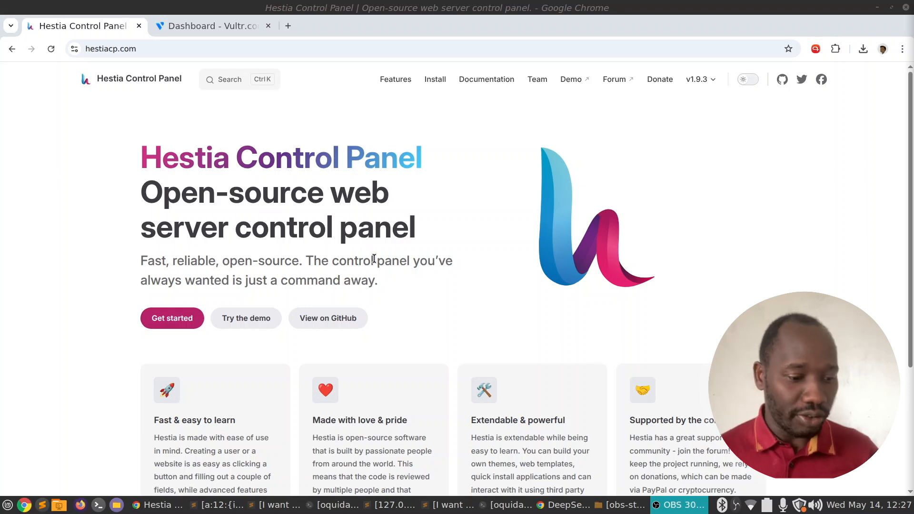
# Browse the hestiacp.com homepage, then bring up the Vultr dashboard showing the -$9.00 balance.
pyautogui.scroll(-4, 363, 265)
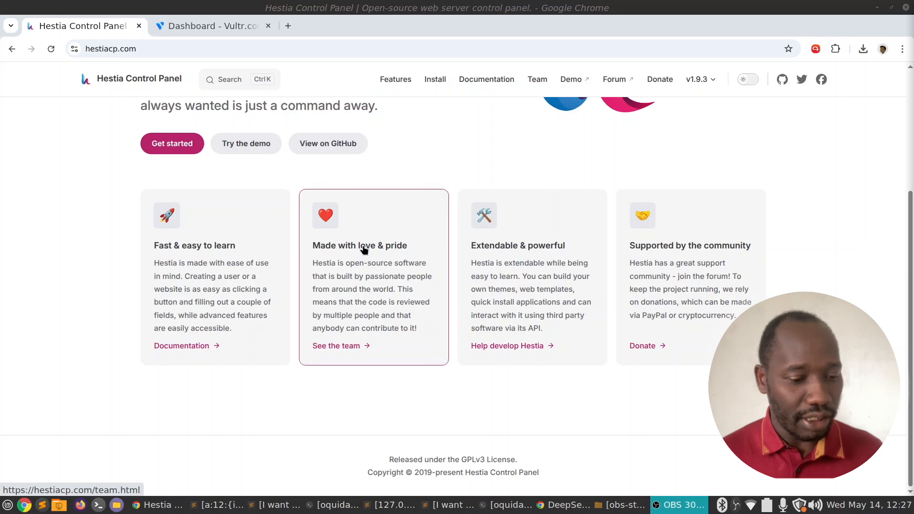
pyautogui.scroll(4, 363, 247)
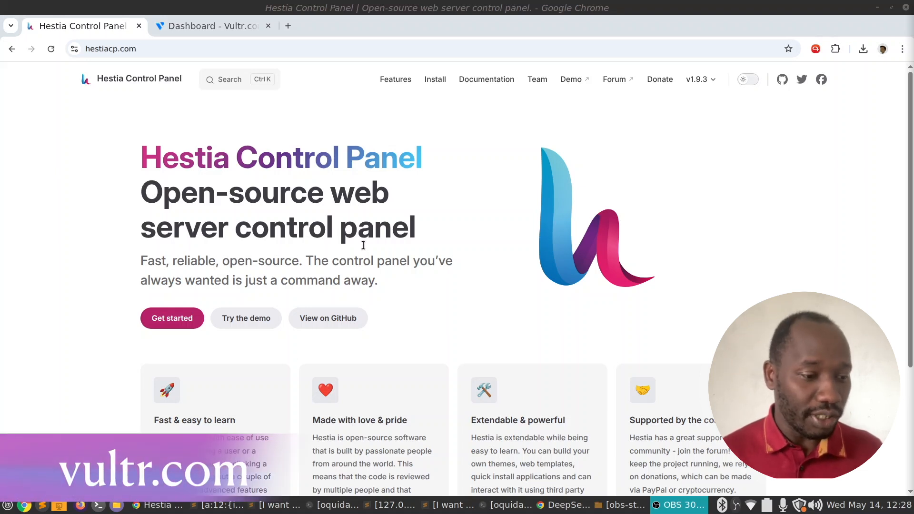
pyautogui.click(229, 26)
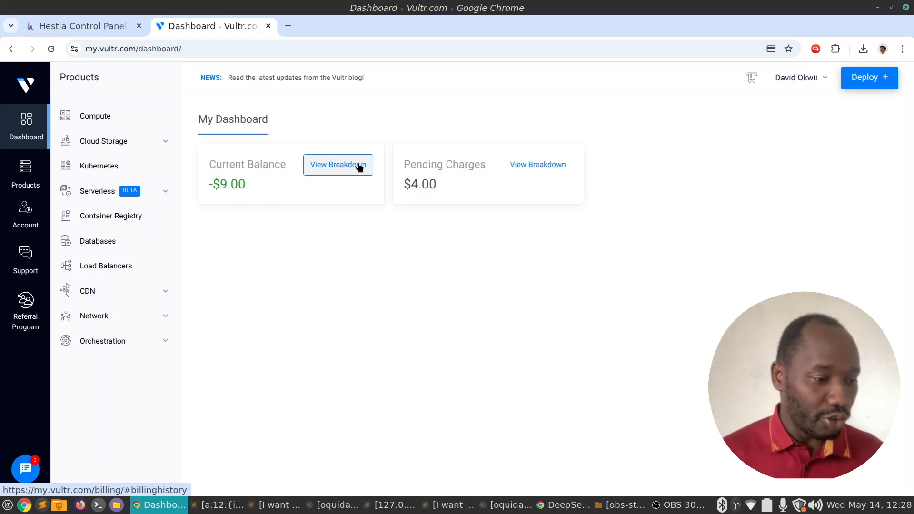
pyautogui.click(80, 23)
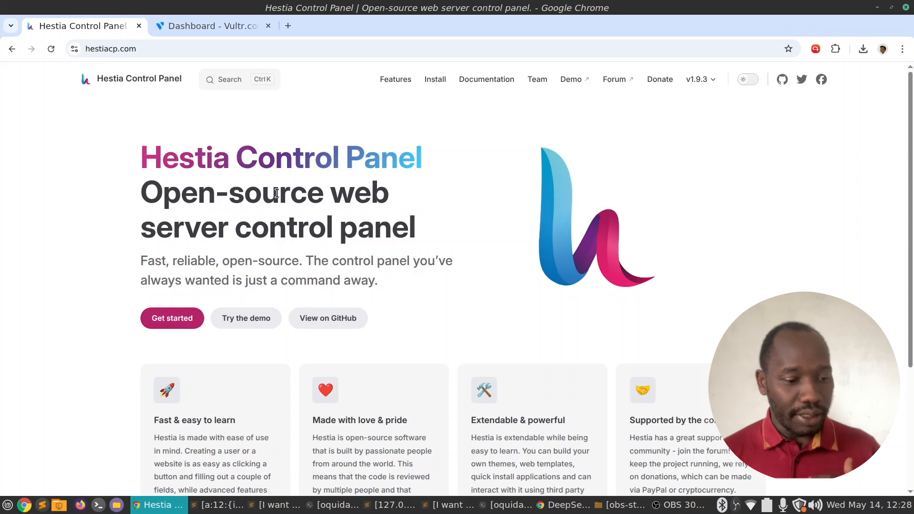
pyautogui.scroll(-4, 377, 195)
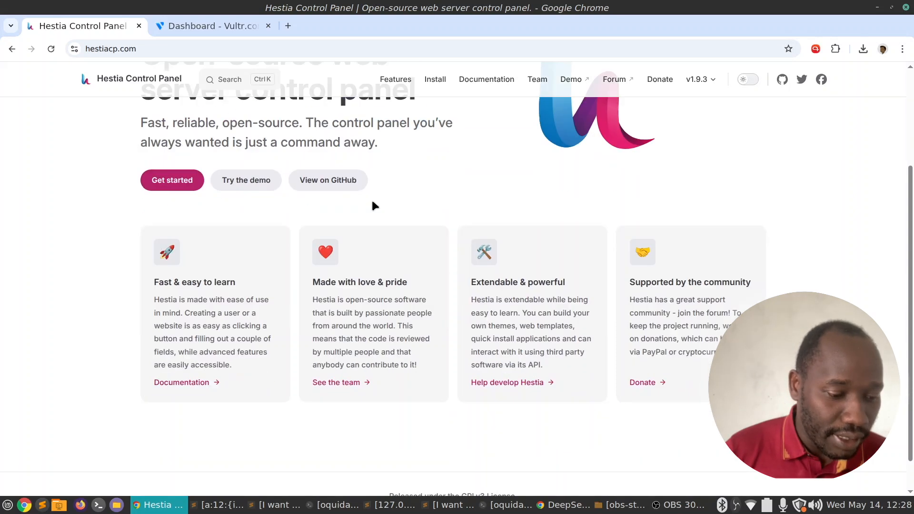
pyautogui.scroll(4, 374, 204)
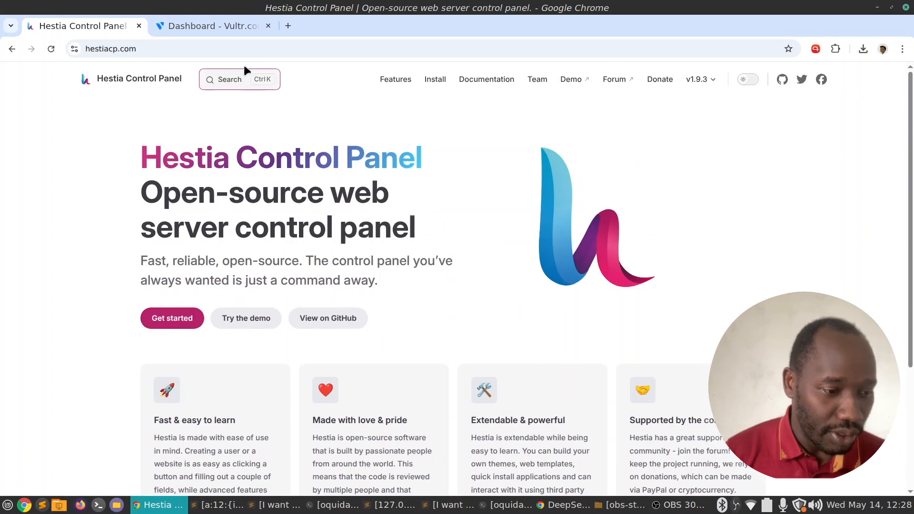
pyautogui.click(222, 24)
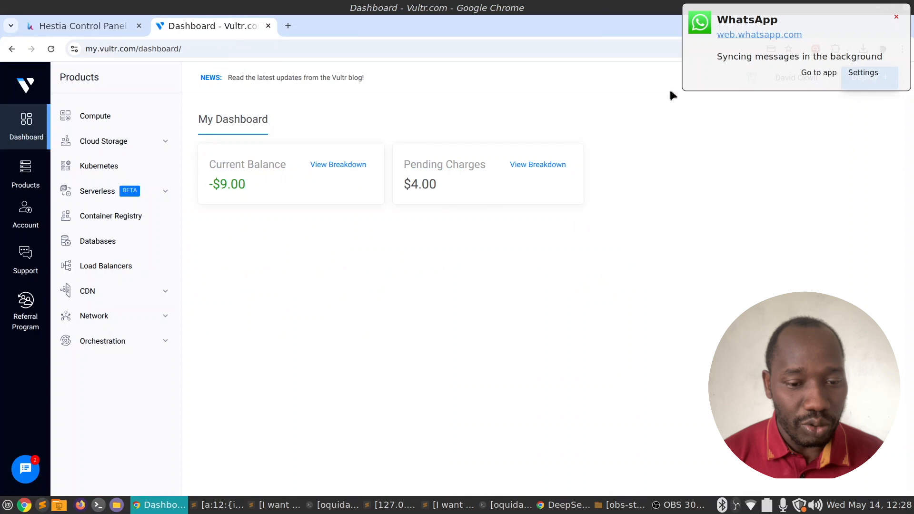
# Dismiss the WhatsApp popup and start Deploy New Server from Products > Compute, reaching Choose Type.
pyautogui.click(897, 16)
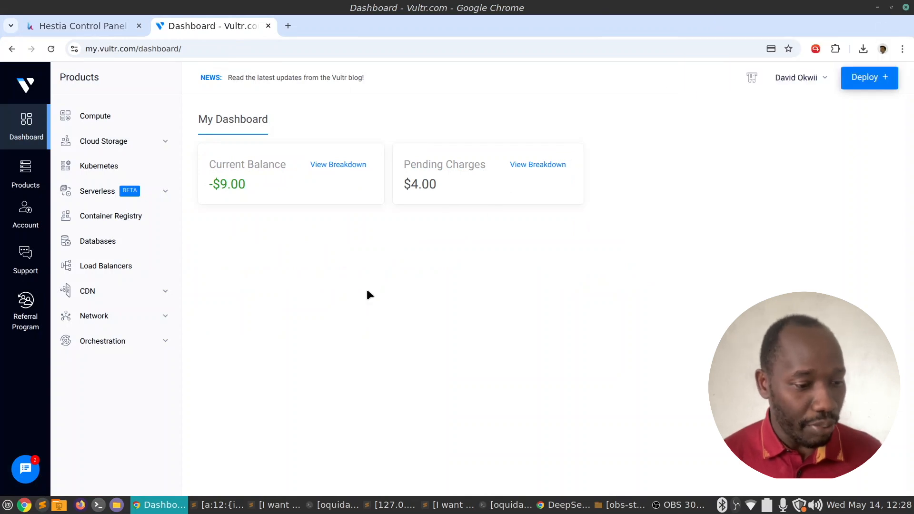
pyautogui.click(101, 115)
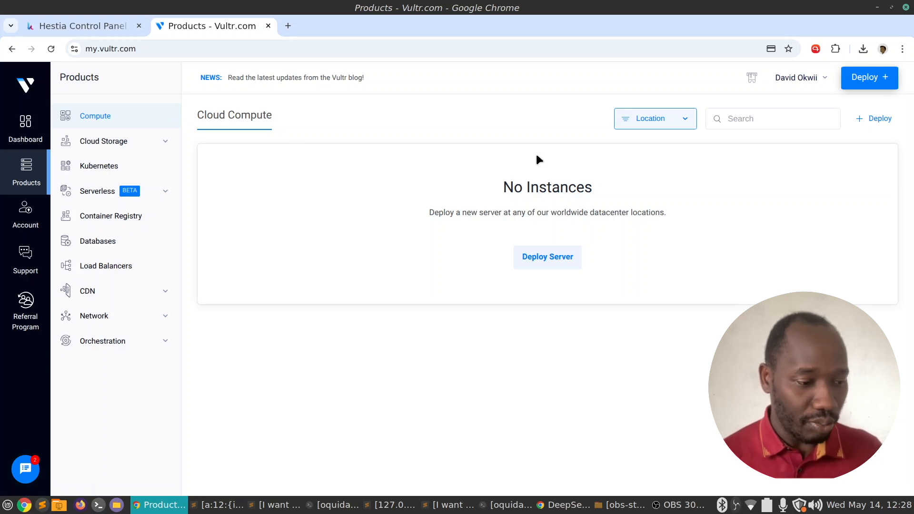
pyautogui.click(872, 79)
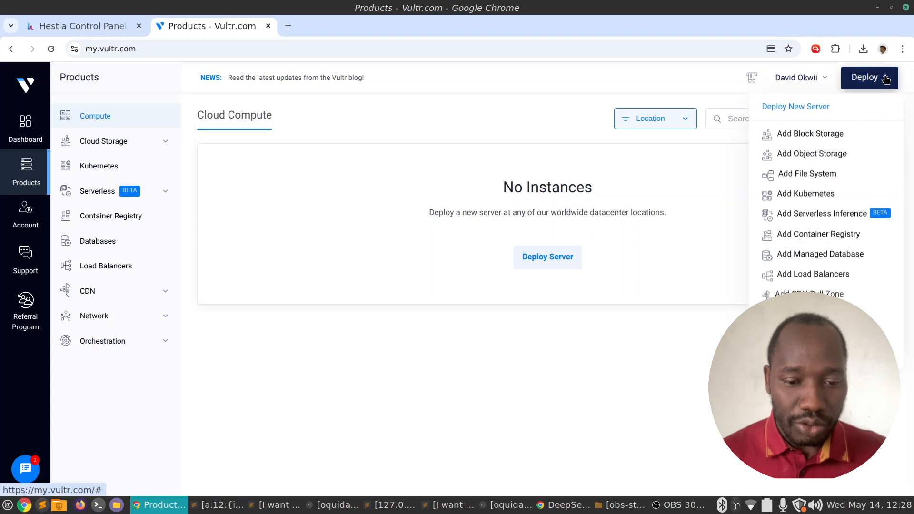
pyautogui.click(796, 106)
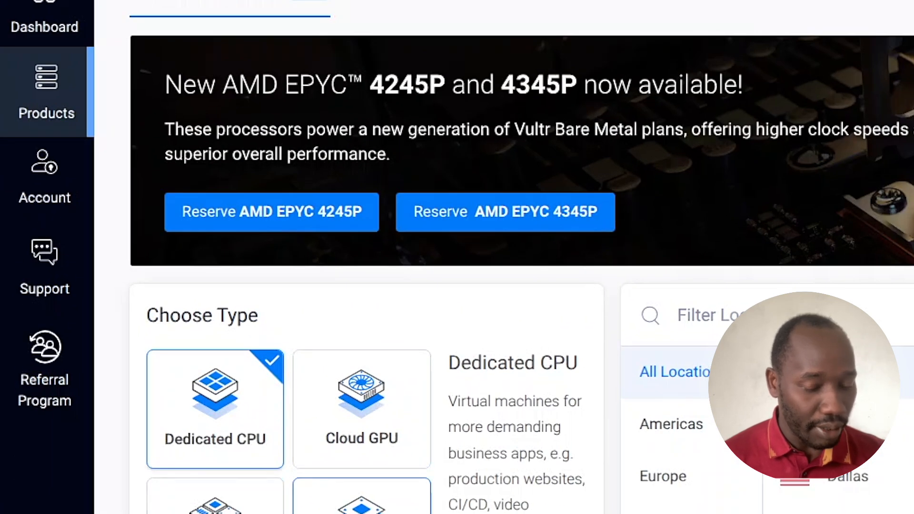
pyautogui.scroll(-5, 339, 495)
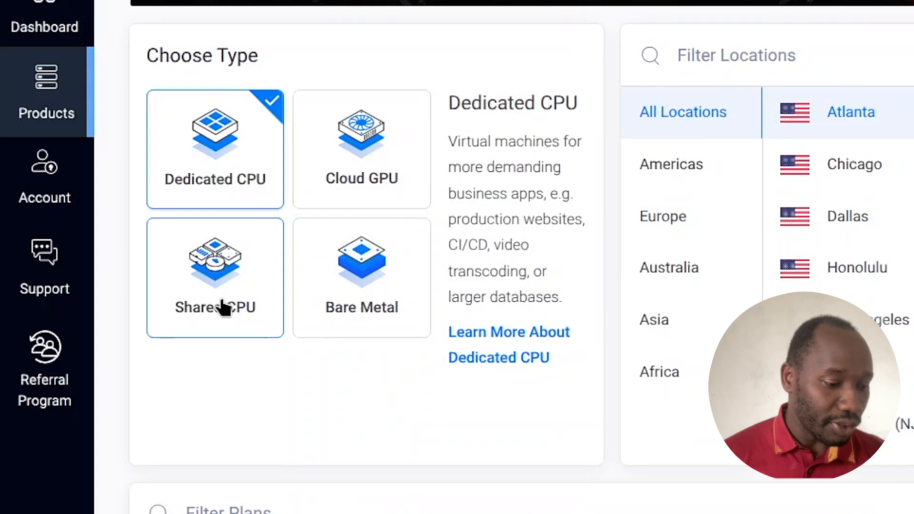
# Choose the Shared CPU type, keep Atlanta as the location, and scroll to the price-sorted plans.
pyautogui.click(222, 300)
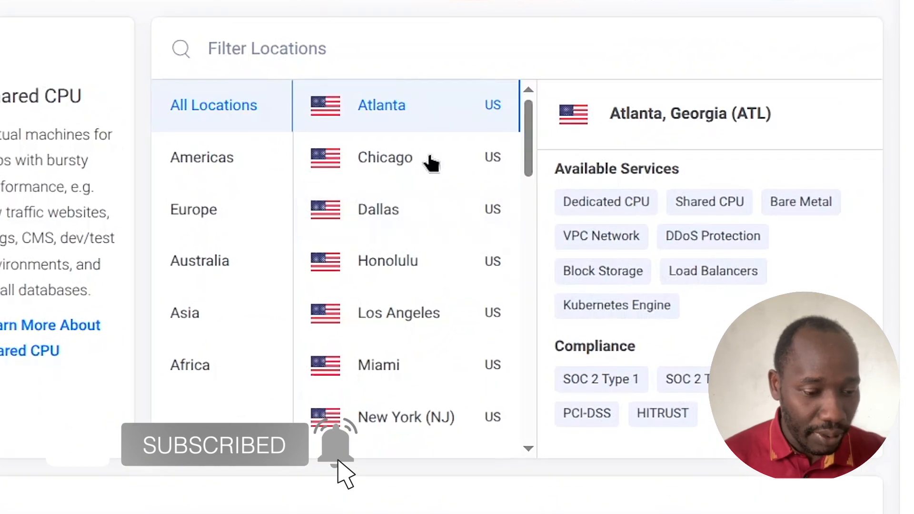
pyautogui.scroll(-4, 447, 216)
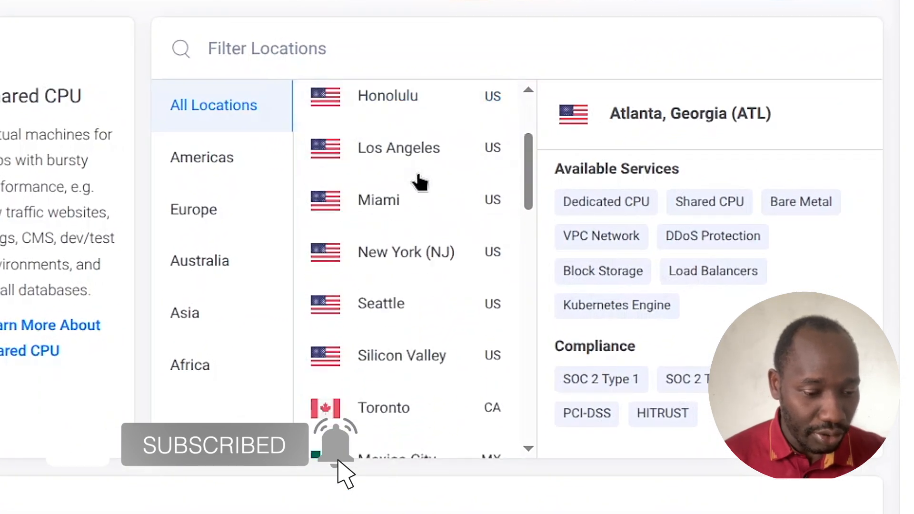
pyautogui.scroll(-5, 418, 178)
pyautogui.scroll(2, 418, 179)
pyautogui.scroll(-2, 419, 179)
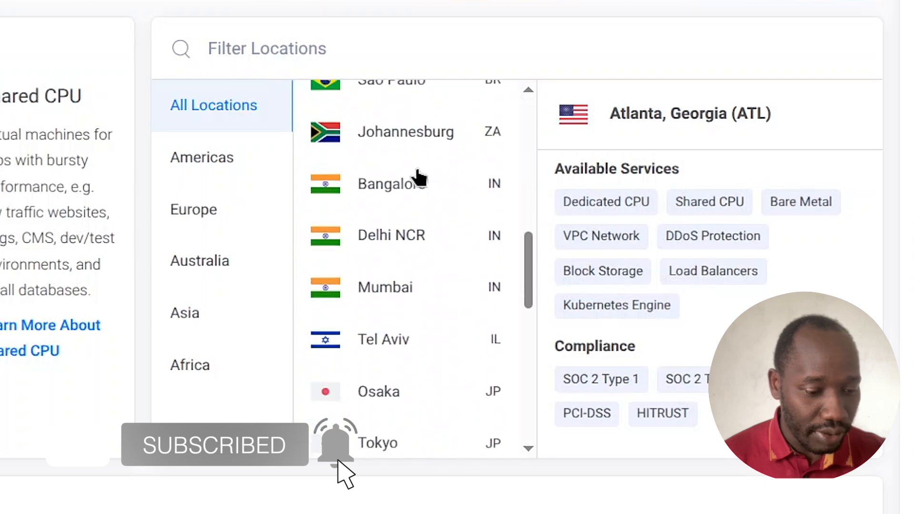
pyautogui.scroll(2, 419, 179)
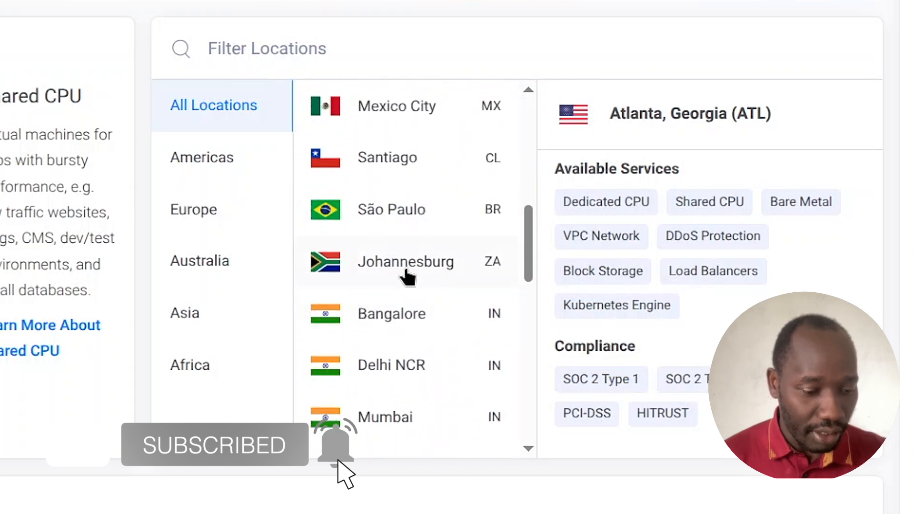
pyautogui.scroll(-7, 428, 276)
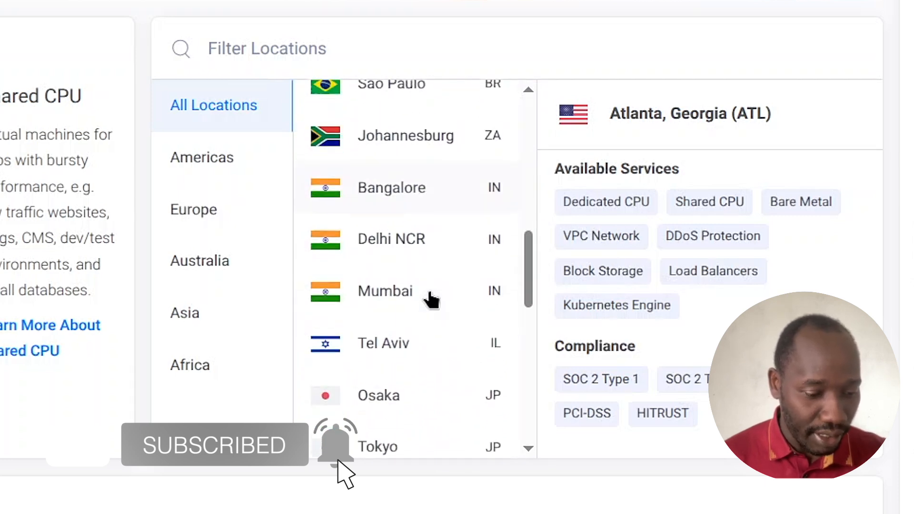
pyautogui.scroll(-10, 428, 261)
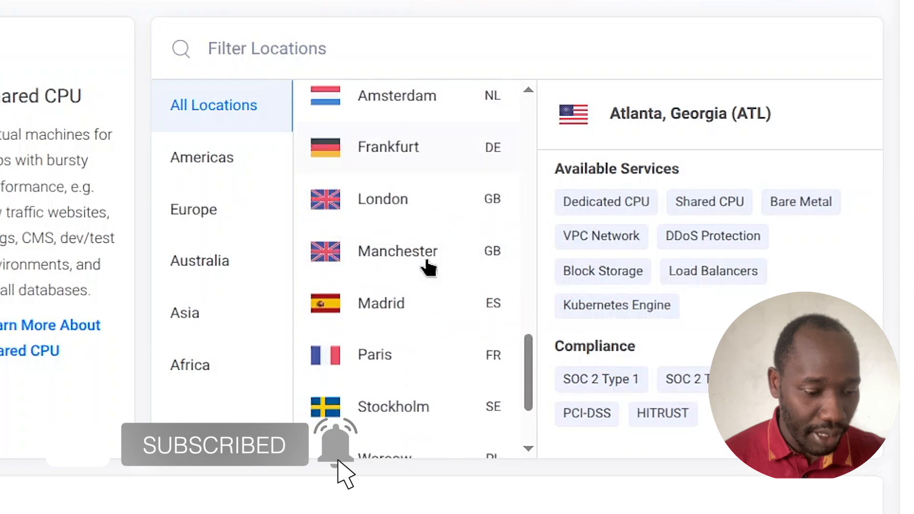
pyautogui.scroll(10, 420, 238)
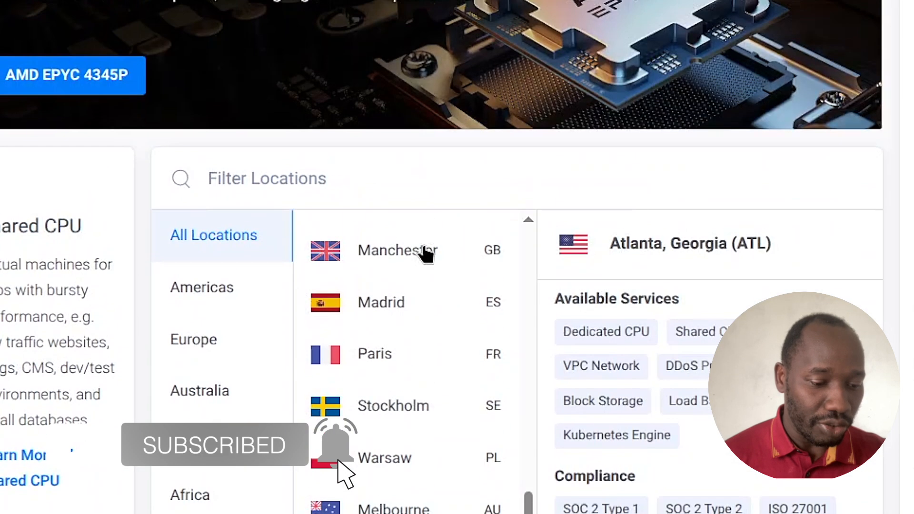
pyautogui.scroll(10, 421, 309)
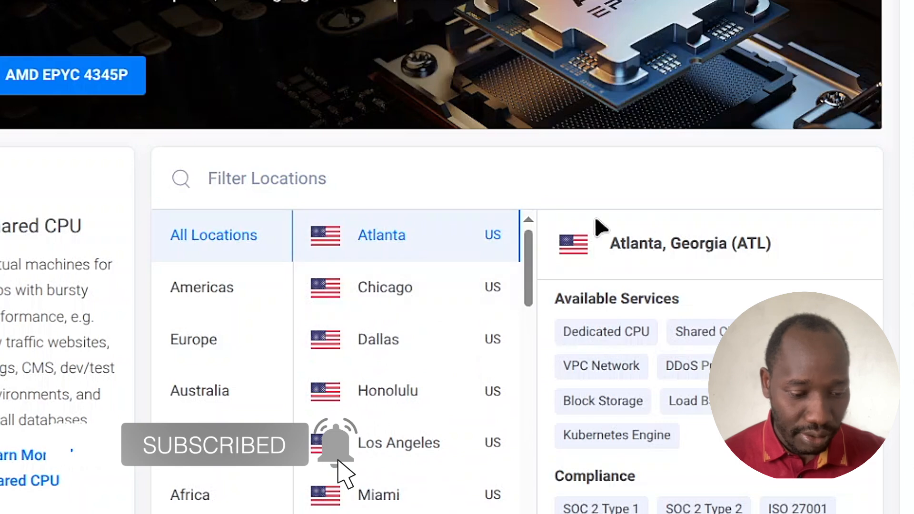
pyautogui.scroll(-3, 528, 229)
pyautogui.scroll(-2, 527, 229)
pyautogui.scroll(-6, 658, 224)
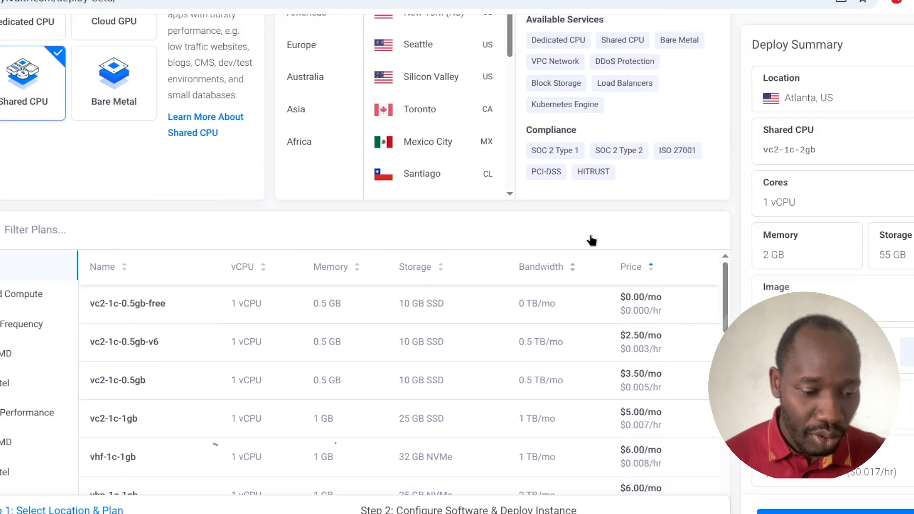
pyautogui.scroll(1, 651, 231)
pyautogui.scroll(-3, 456, 250)
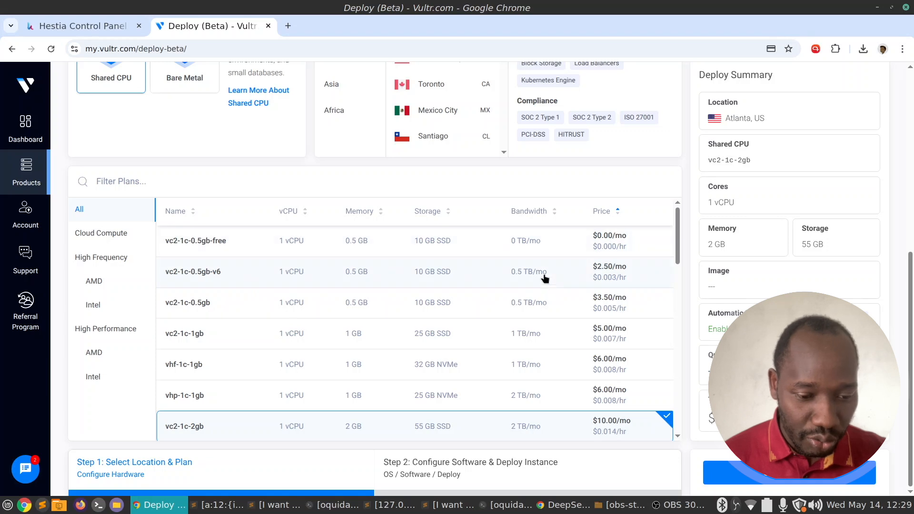
pyautogui.scroll(2, 547, 282)
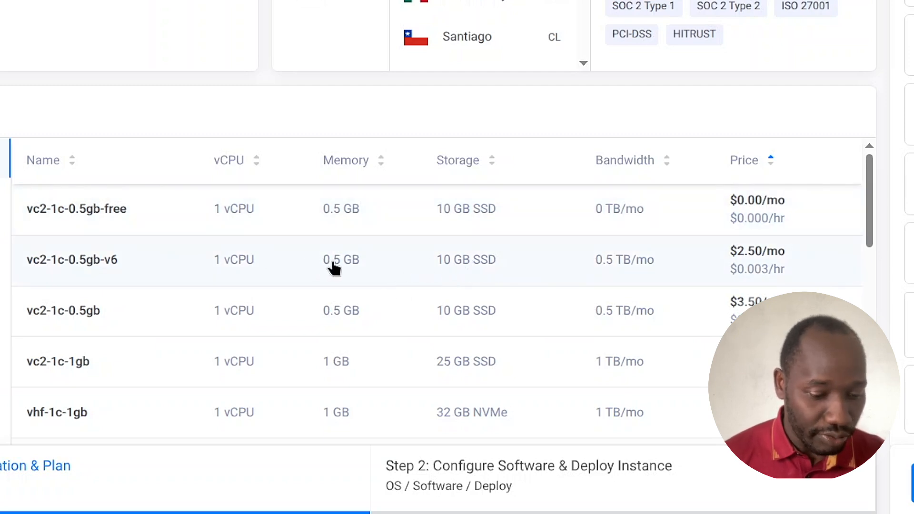
# Select the vc2-1c-1gb plan for the new server.
pyautogui.click(71, 371)
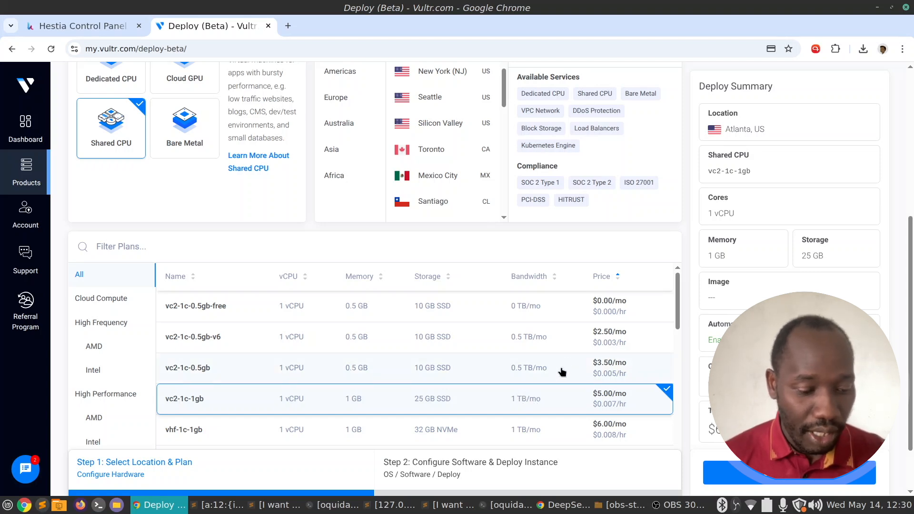
pyautogui.scroll(-3, 590, 329)
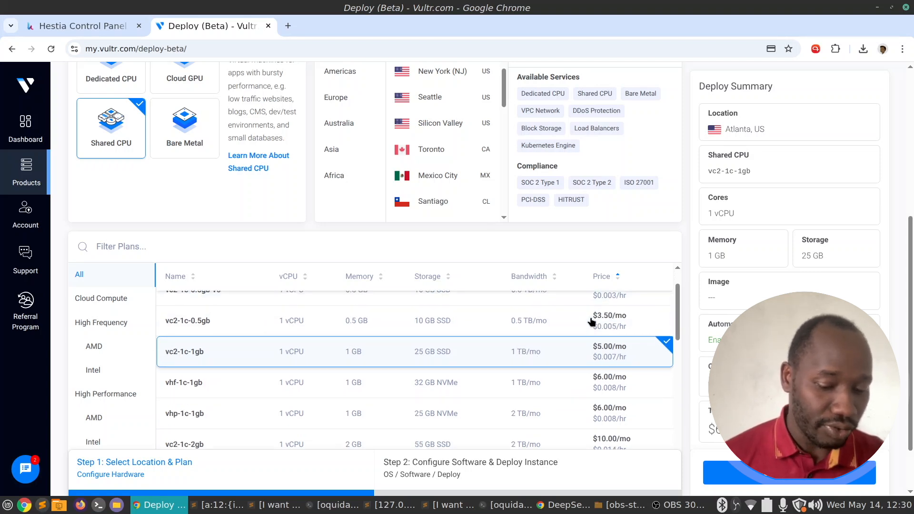
pyautogui.scroll(-2, 687, 291)
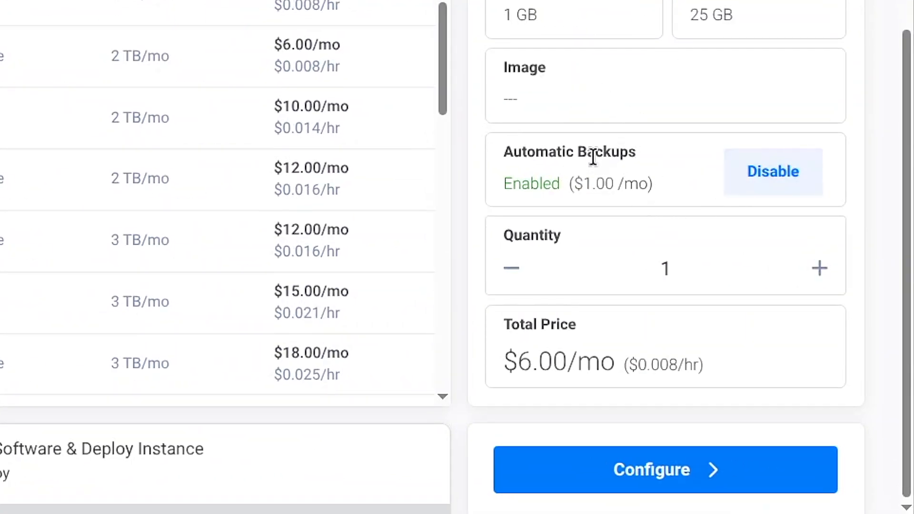
# Disable Automatic Backups after accepting the risks, bringing the total to $5.00/mo.
pyautogui.moveTo(515, 151); pyautogui.dragTo(672, 176)
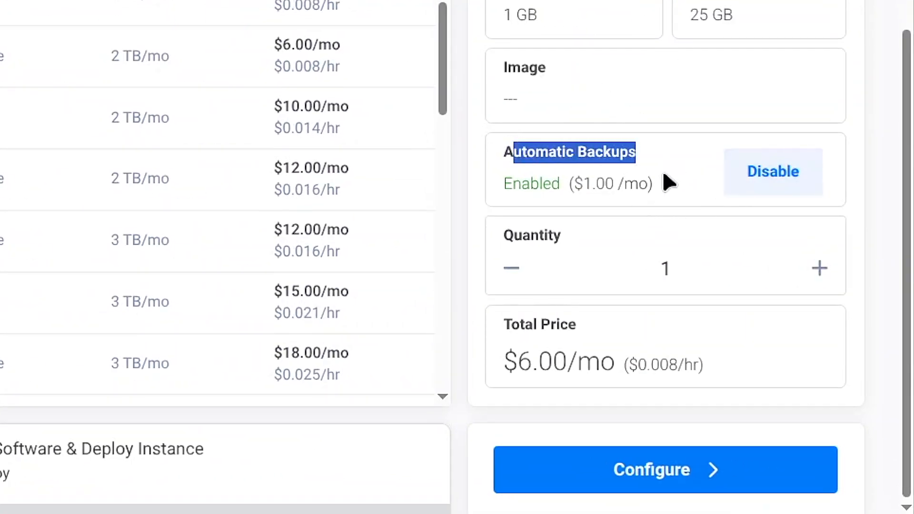
pyautogui.click(624, 193)
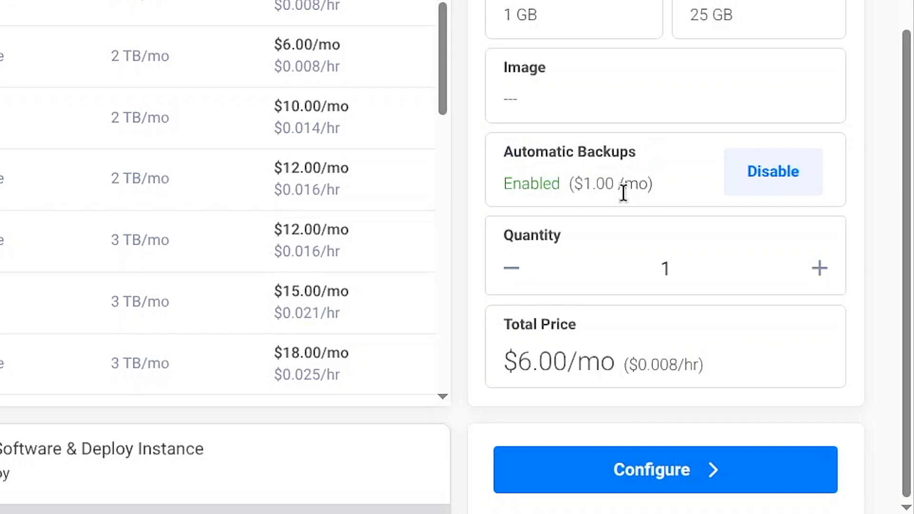
pyautogui.click(770, 176)
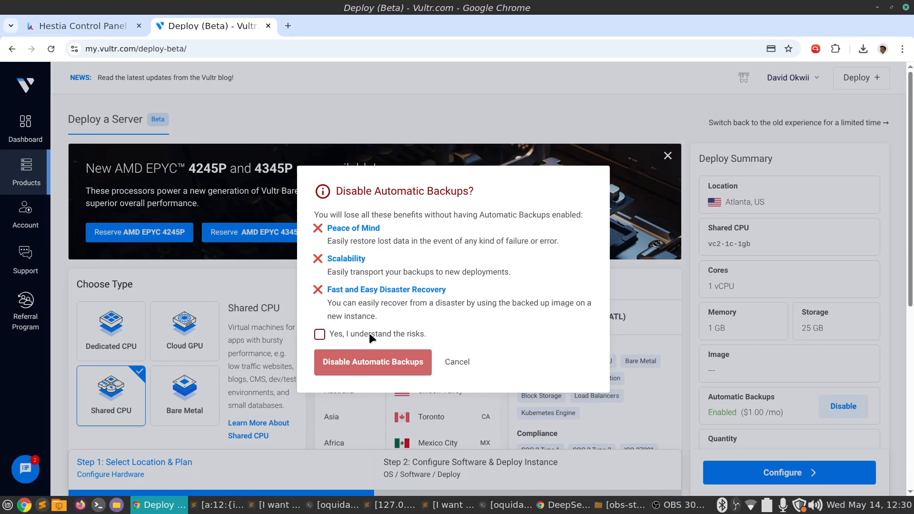
pyautogui.click(245, 304)
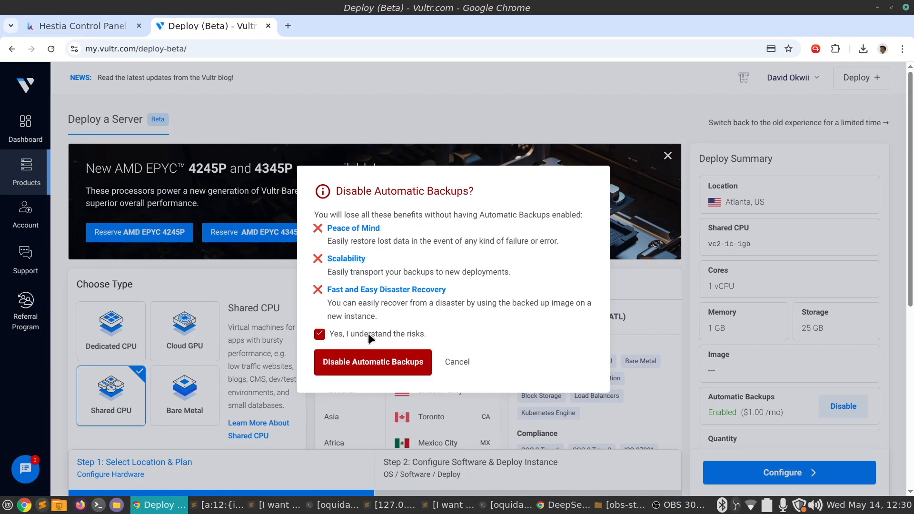
pyautogui.click(384, 368)
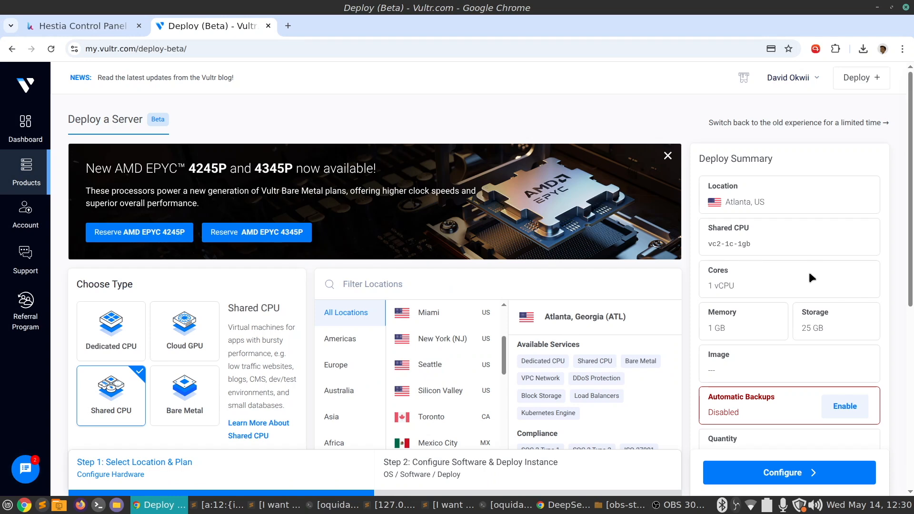
pyautogui.scroll(-5, 816, 297)
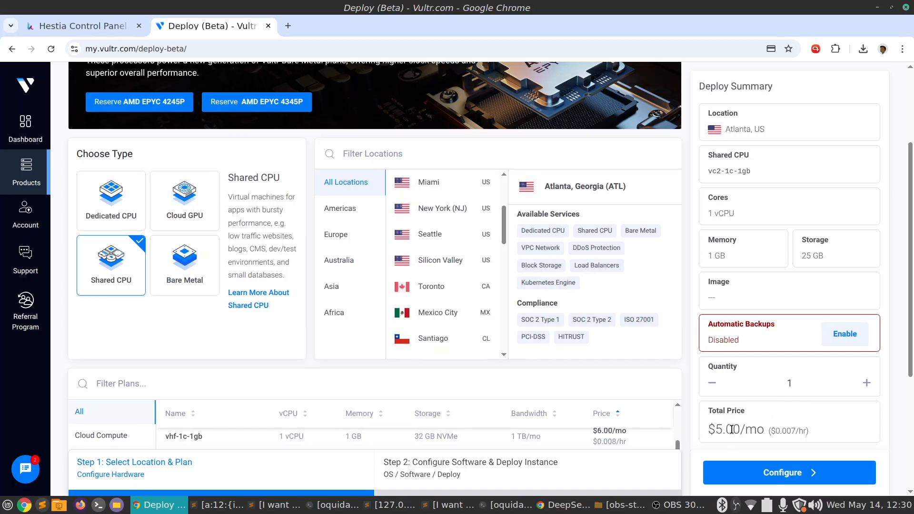
pyautogui.scroll(-3, 765, 425)
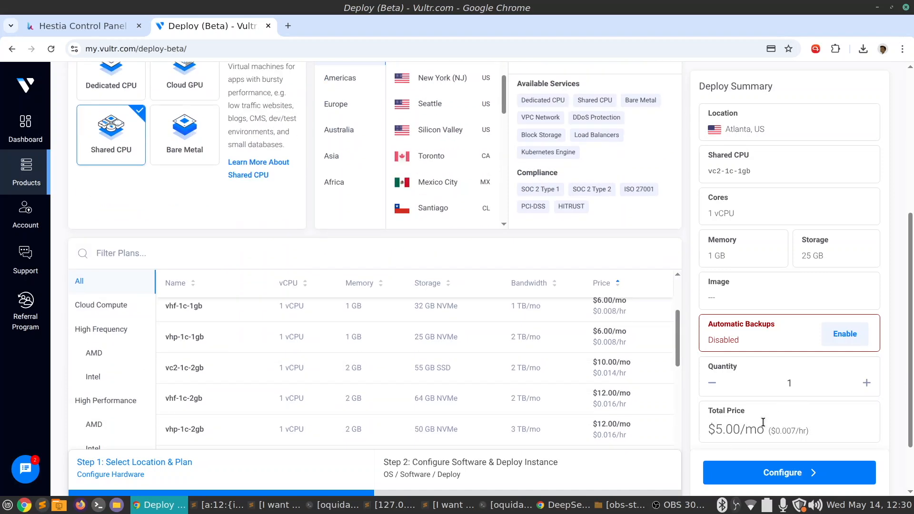
# Proceed to Step 2's operating system grid, then switch to the Hestia Control Panel tab.
pyautogui.click(814, 477)
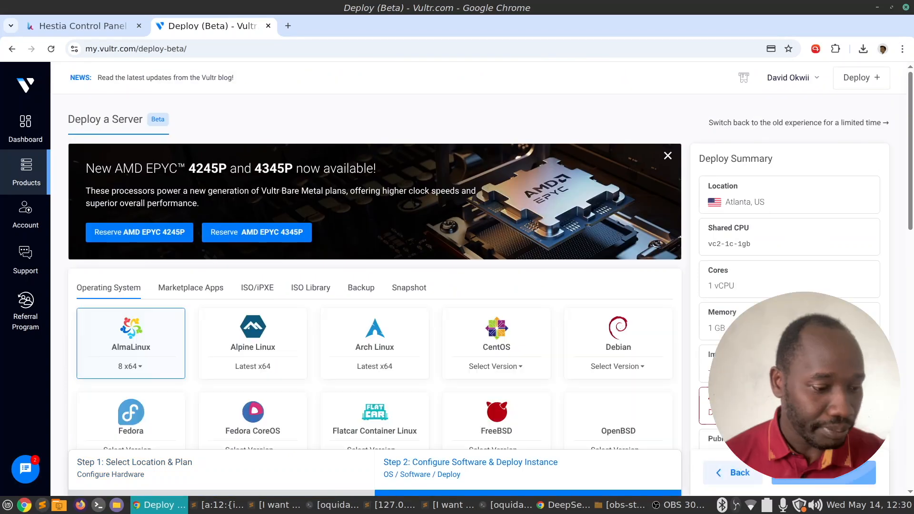
pyautogui.scroll(-3, 529, 284)
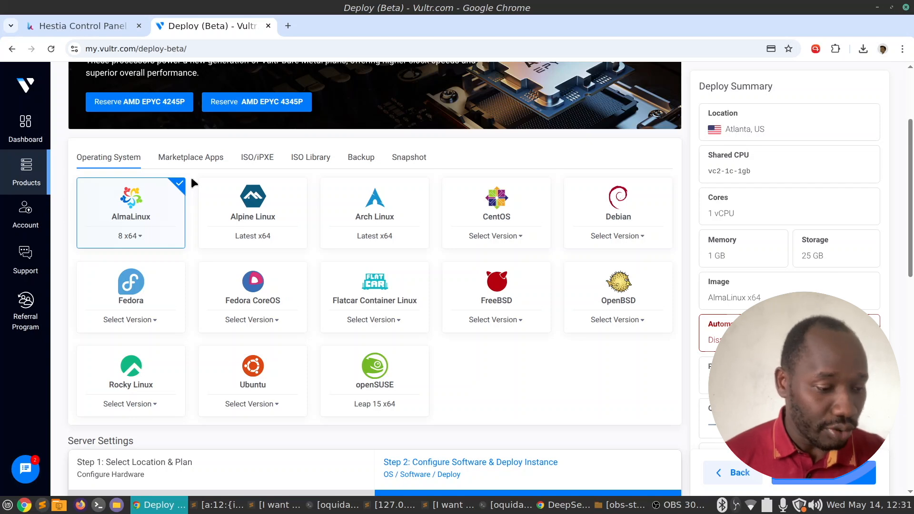
pyautogui.click(90, 23)
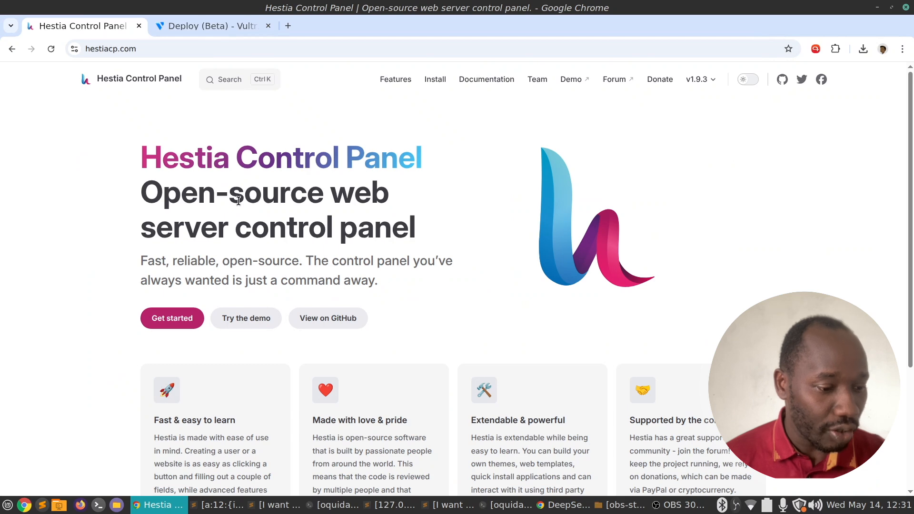
# Browse Hestia's Features and home pages, then open the Getting Started guide's Requirements.
pyautogui.click(173, 318)
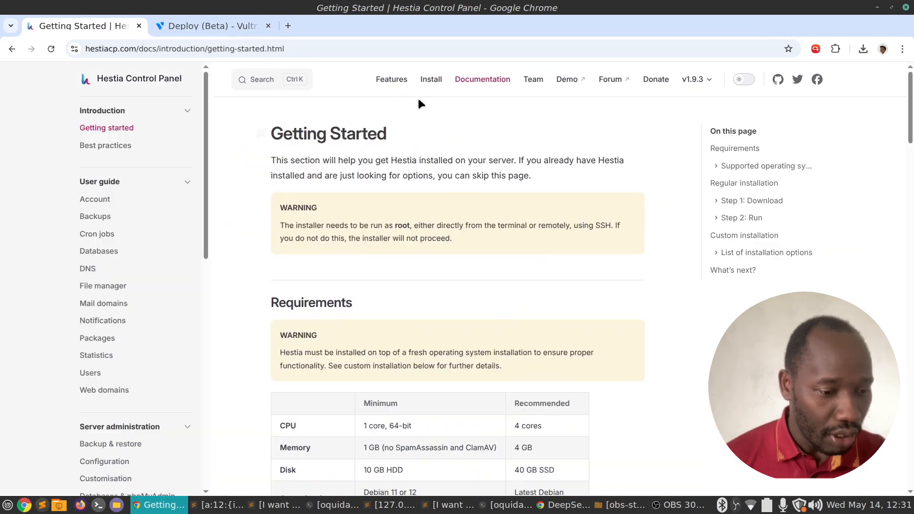
pyautogui.click(387, 81)
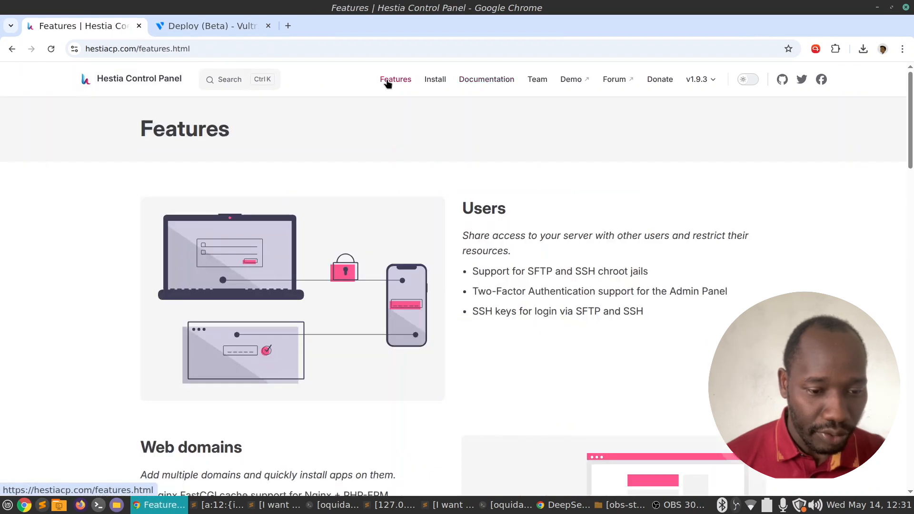
pyautogui.click(136, 81)
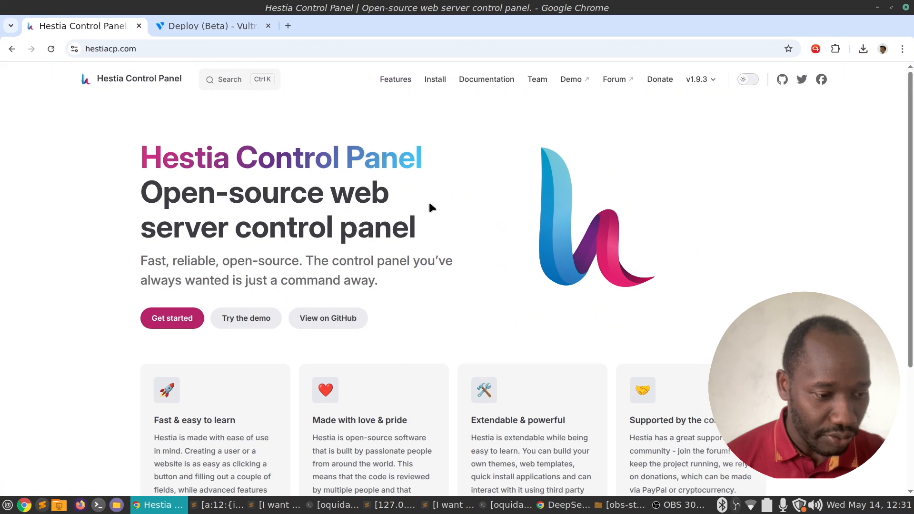
pyautogui.scroll(-3, 428, 202)
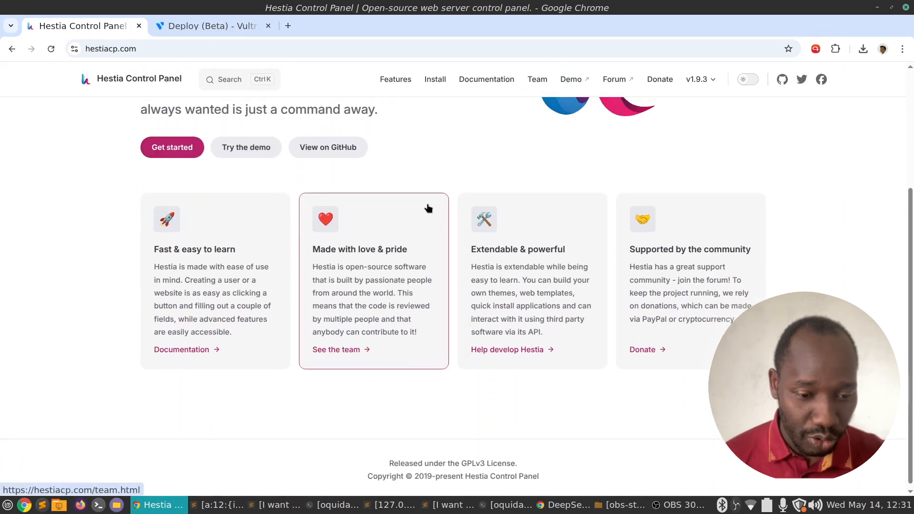
pyautogui.scroll(3, 428, 208)
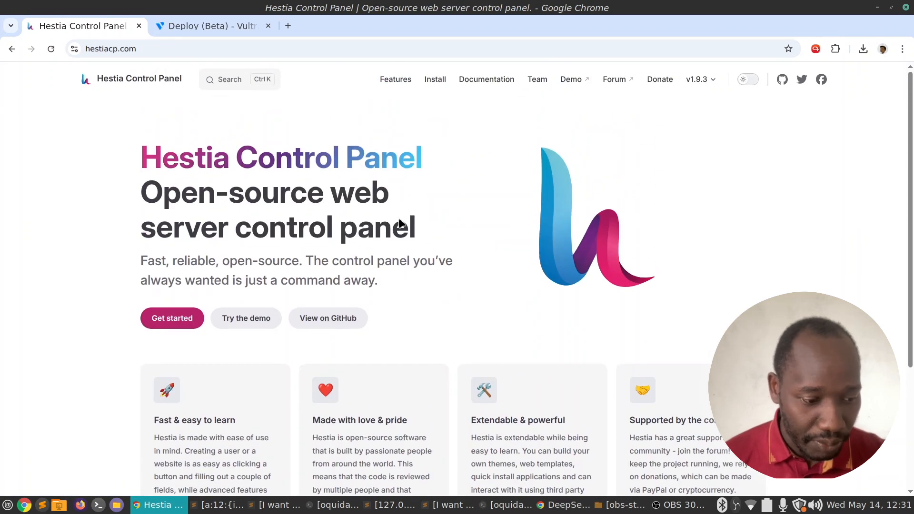
pyautogui.click(177, 322)
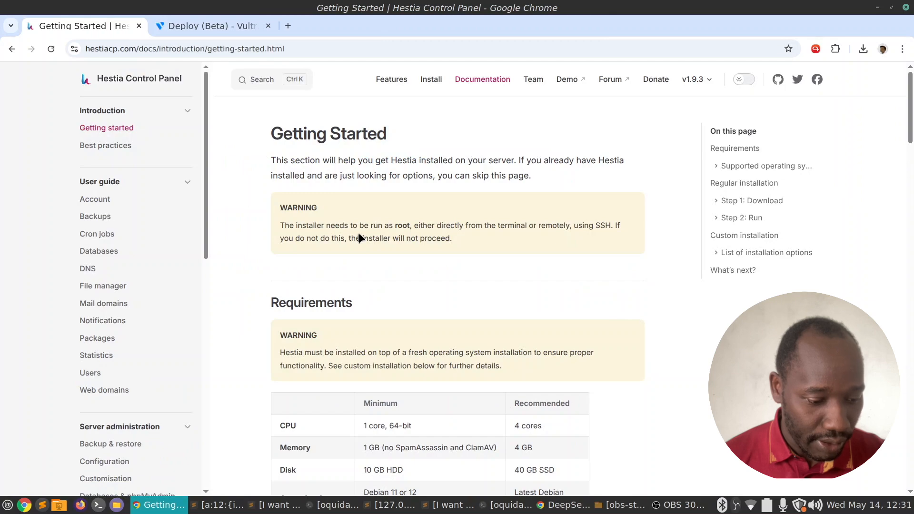
pyautogui.scroll(-3, 359, 235)
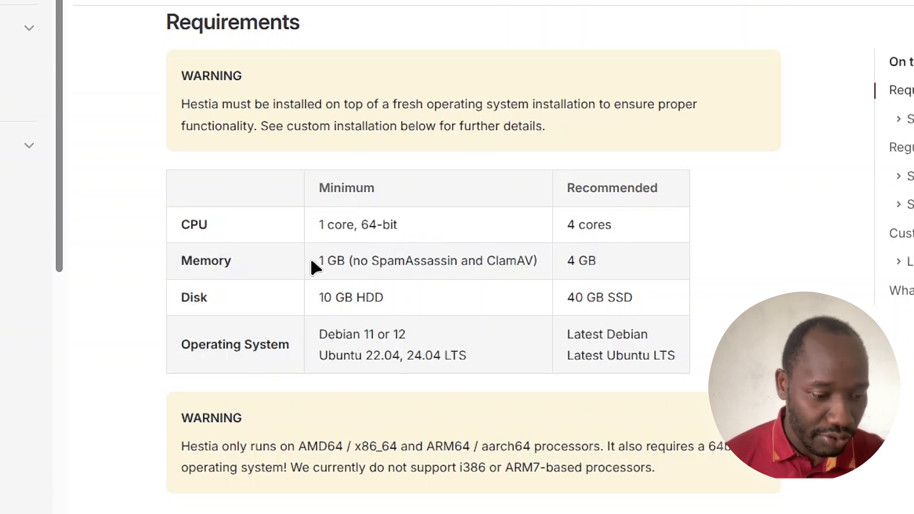
# Highlight the requirements: 1 GB minimum / 4 GB recommended memory, 10 GB disk, Ubuntu 22.04 and 24.04.
pyautogui.moveTo(311, 257); pyautogui.dragTo(356, 258)
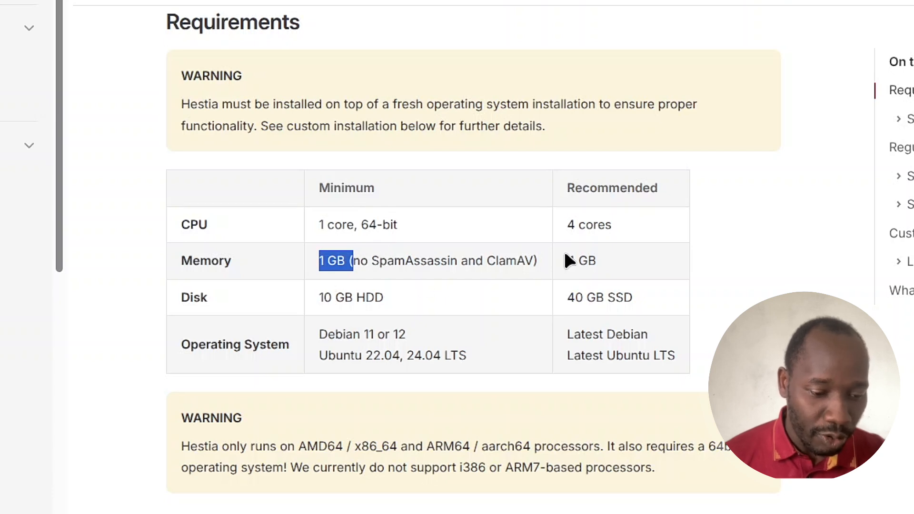
pyautogui.moveTo(565, 259); pyautogui.dragTo(611, 265)
pyautogui.moveTo(305, 294); pyautogui.dragTo(396, 295)
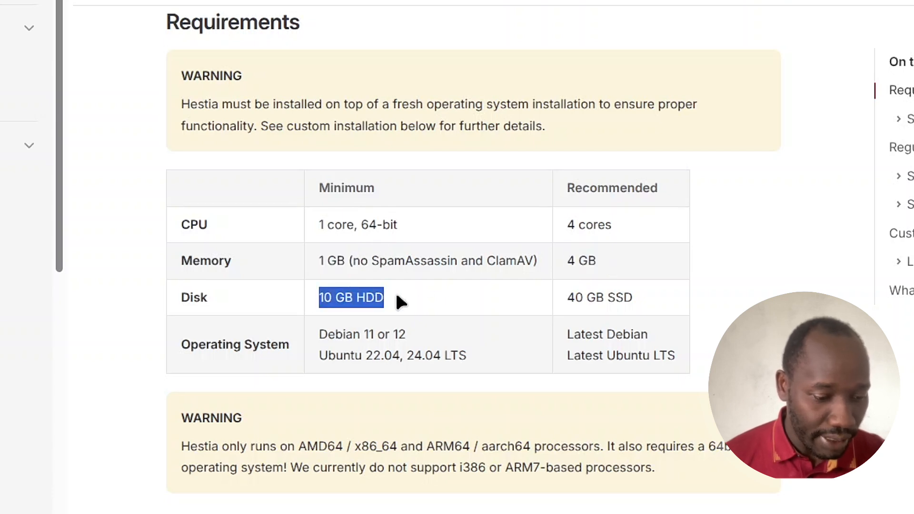
pyautogui.moveTo(326, 333); pyautogui.dragTo(439, 353)
pyautogui.click(384, 336)
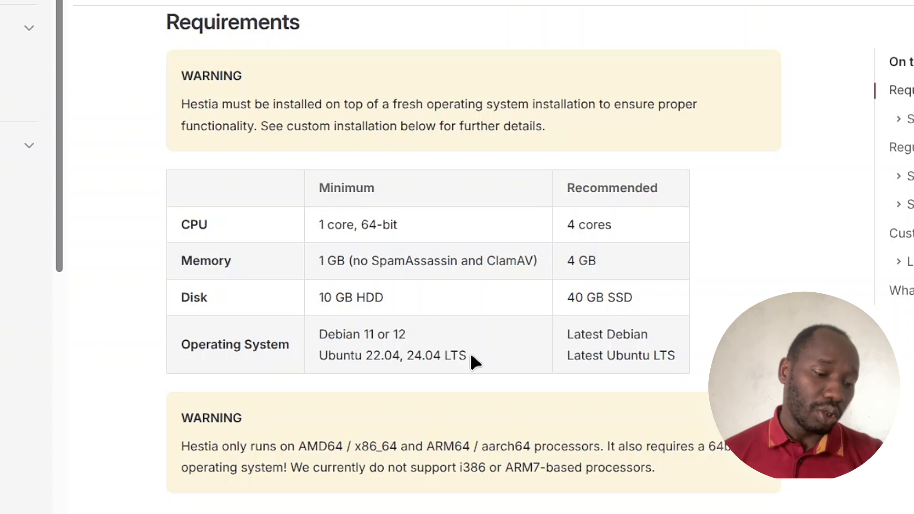
pyautogui.moveTo(466, 355); pyautogui.dragTo(314, 360)
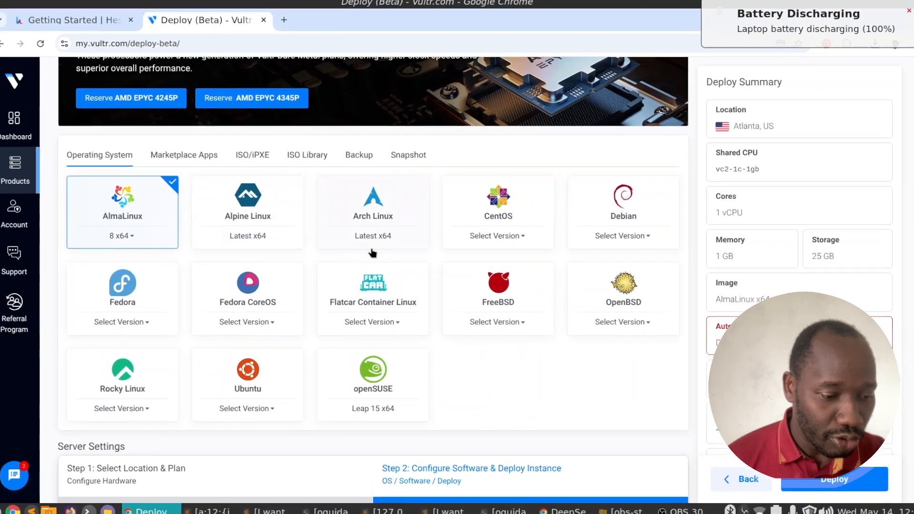
# Pick Ubuntu 24.04 x64 as the server image and check the empty SSH Keys list.
pyautogui.click(263, 379)
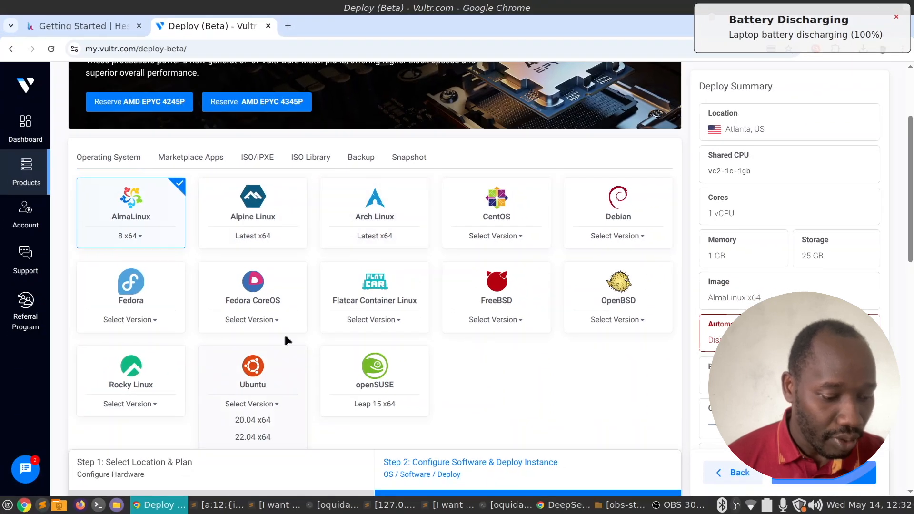
pyautogui.scroll(-4, 288, 334)
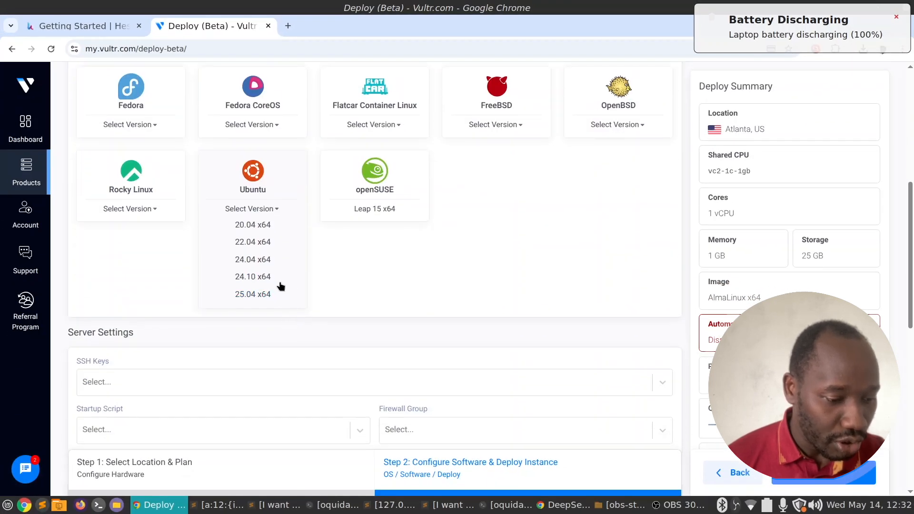
pyautogui.click(256, 261)
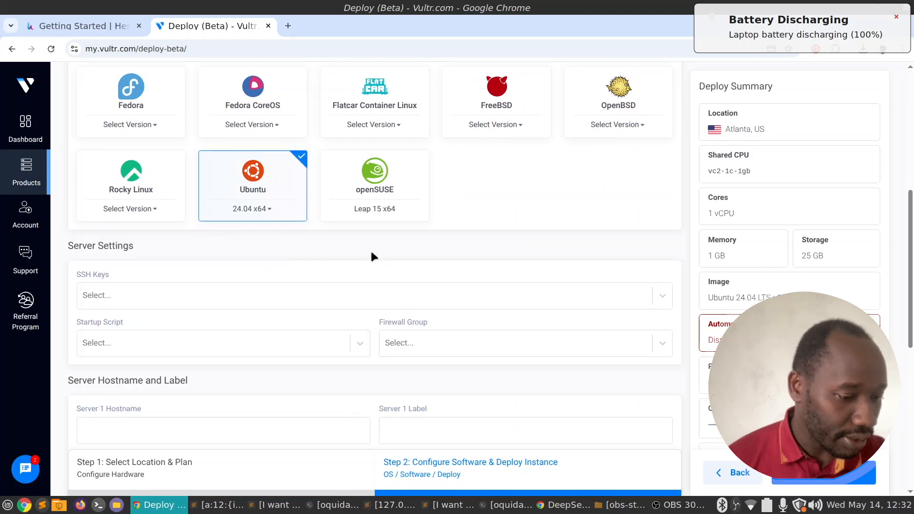
pyautogui.scroll(-3, 356, 244)
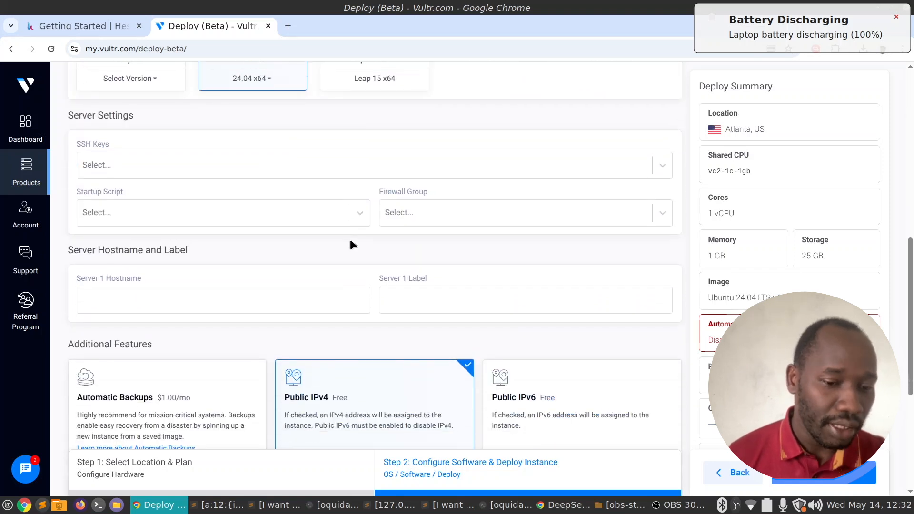
pyautogui.click(147, 170)
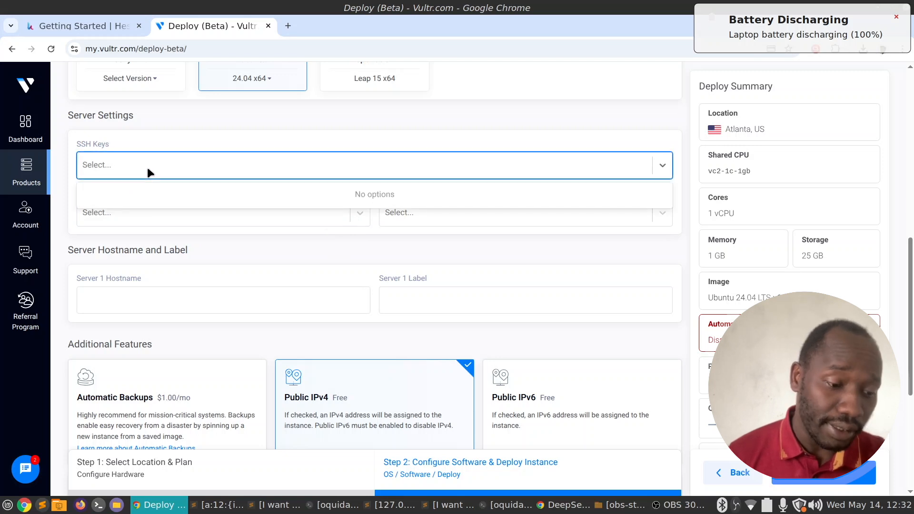
pyautogui.click(158, 136)
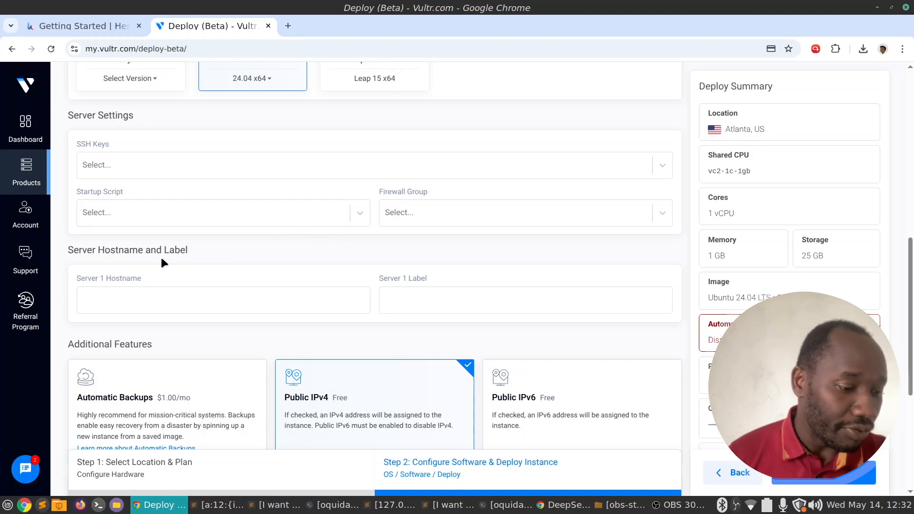
pyautogui.moveTo(105, 256); pyautogui.dragTo(142, 253)
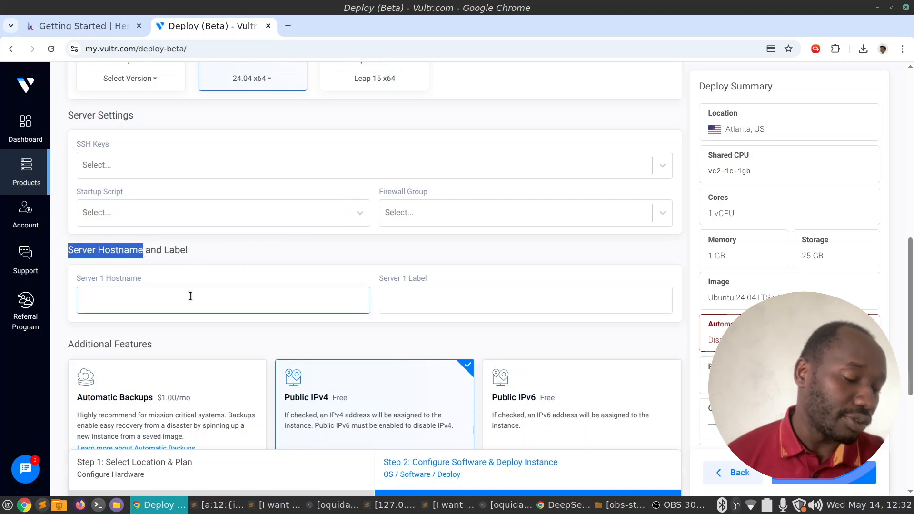
# Tick the custom Hostname option on Hestia's install page, then return to the Vultr deploy tab.
pyautogui.click(90, 21)
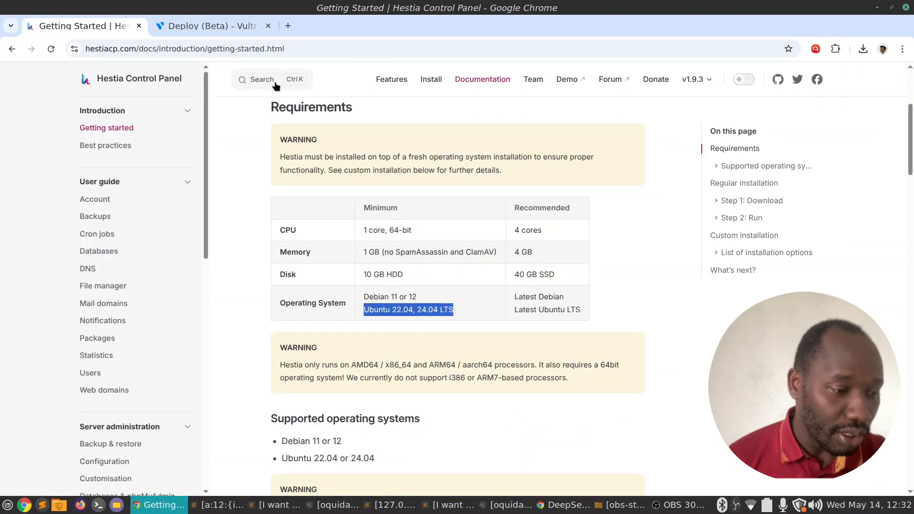
pyautogui.click(123, 80)
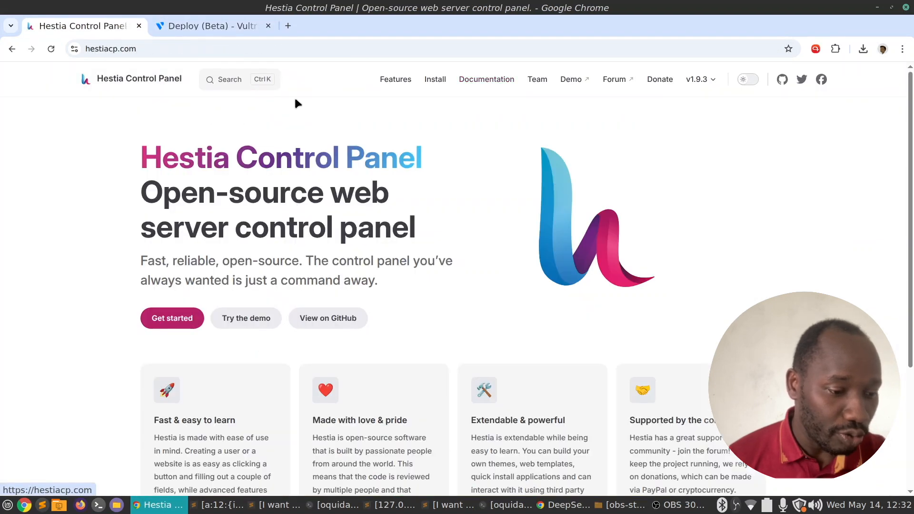
pyautogui.click(440, 80)
pyautogui.scroll(-4, 446, 199)
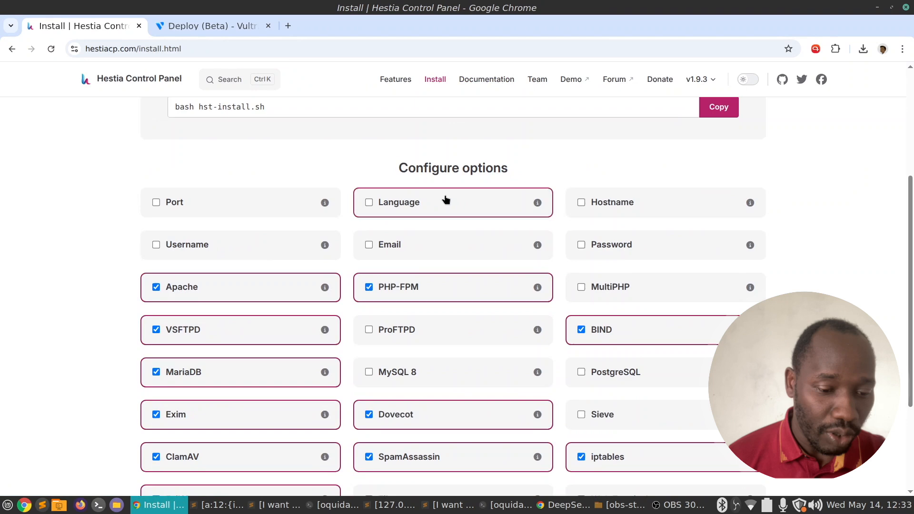
pyautogui.click(601, 205)
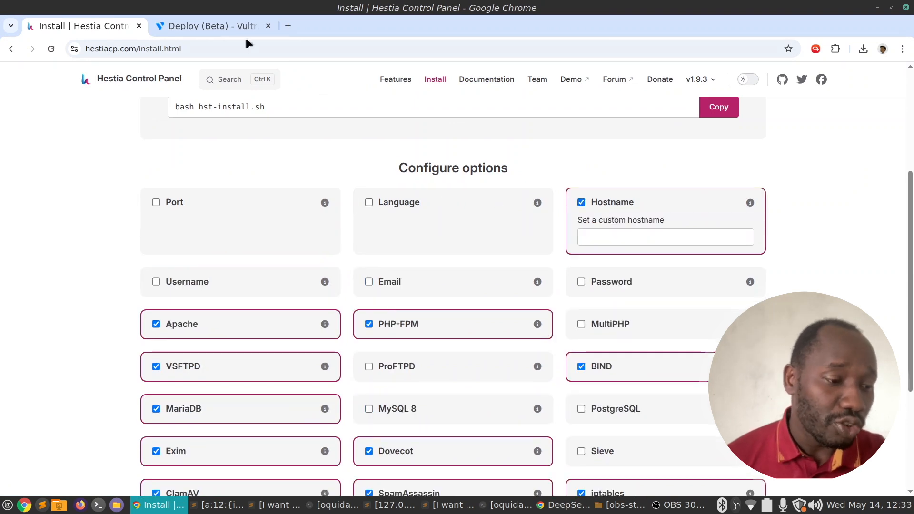
pyautogui.click(218, 25)
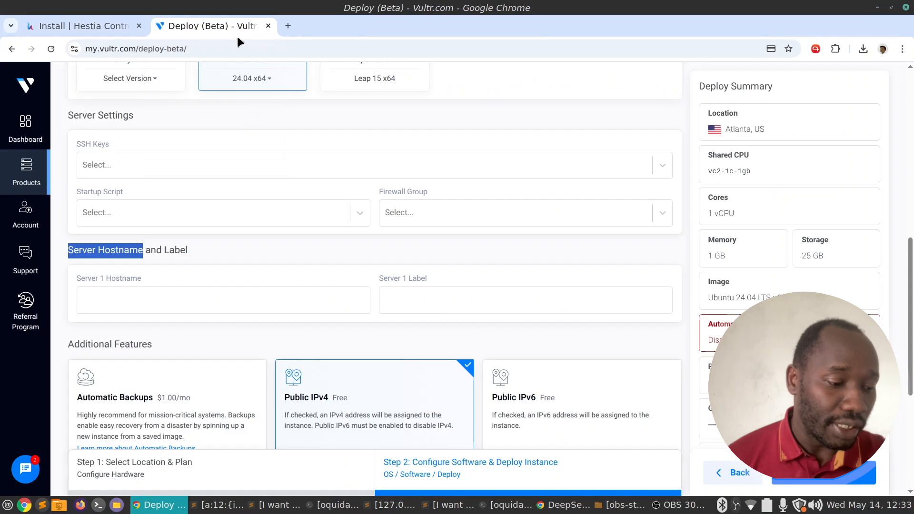
# Enter panel.sitemonki.com as the Server 1 Hostname and deploy the server with Deploy Now.
pyautogui.click(172, 303)
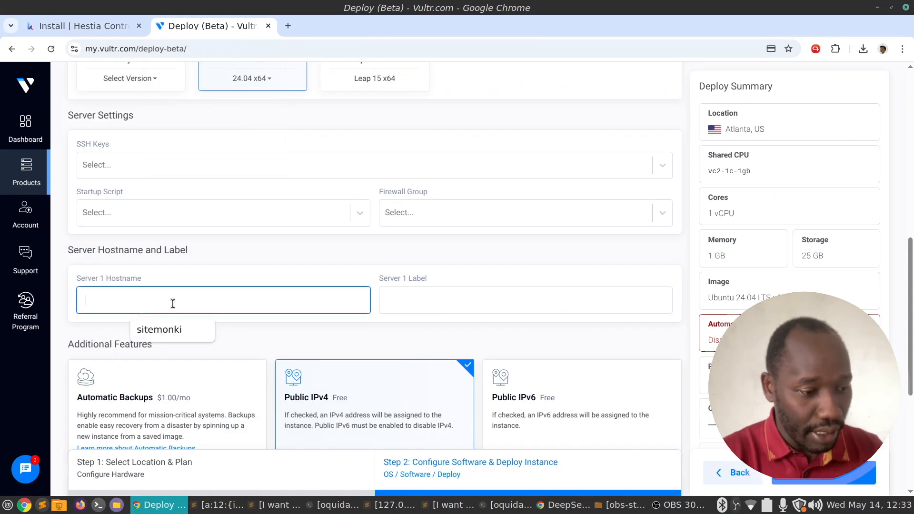
pyautogui.write('panel.sitemonki.com')
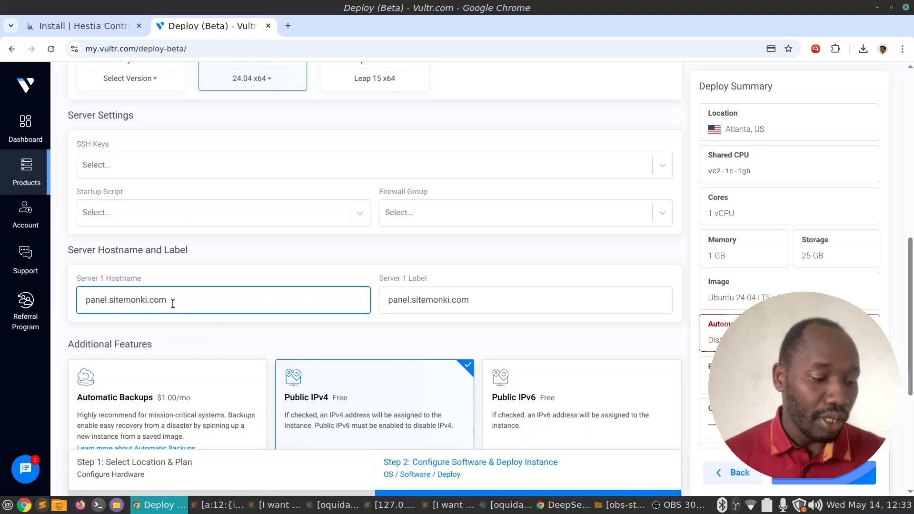
pyautogui.click(184, 267)
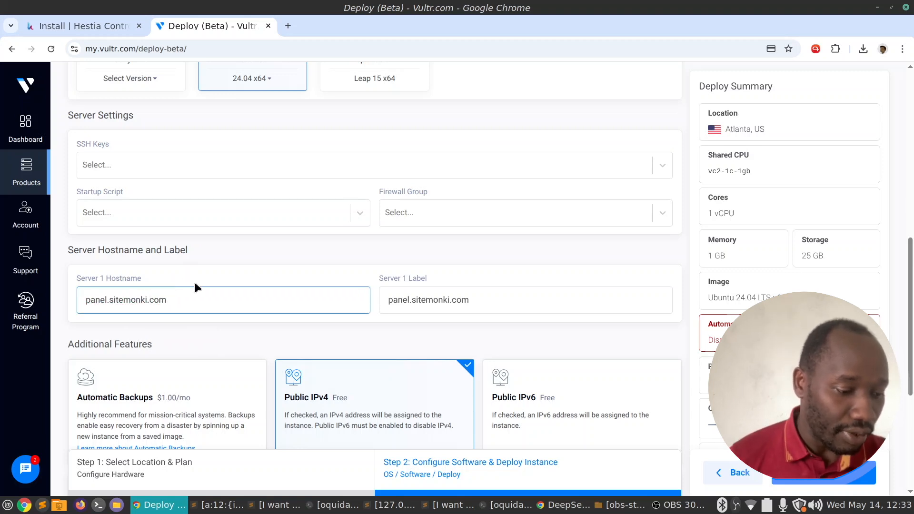
pyautogui.scroll(-3, 308, 288)
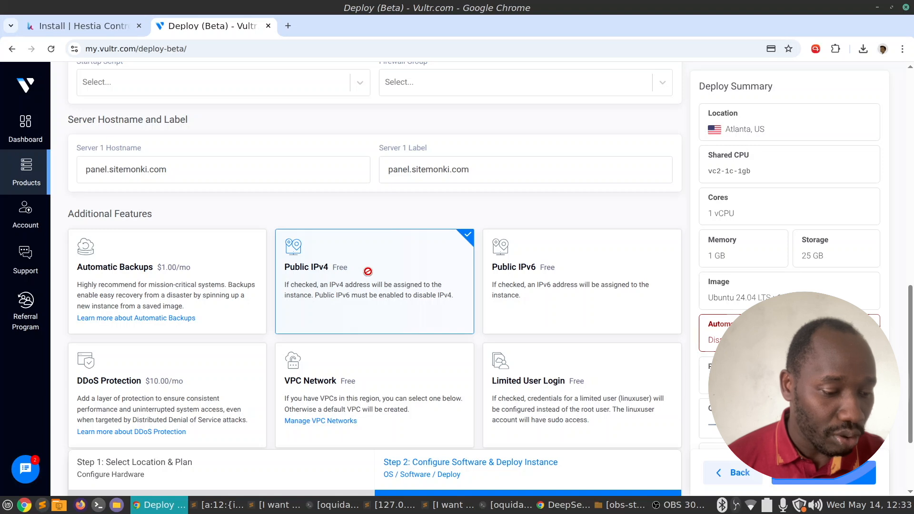
pyautogui.scroll(-2, 386, 278)
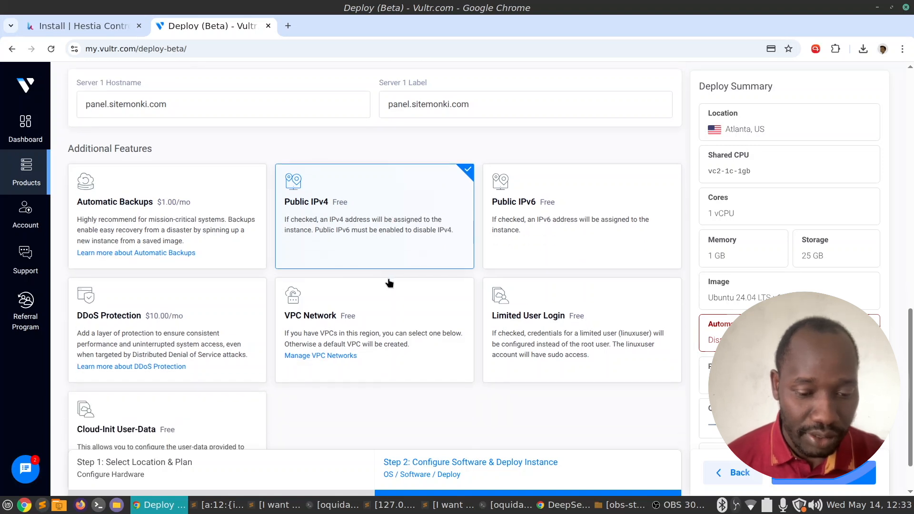
pyautogui.scroll(-1, 390, 283)
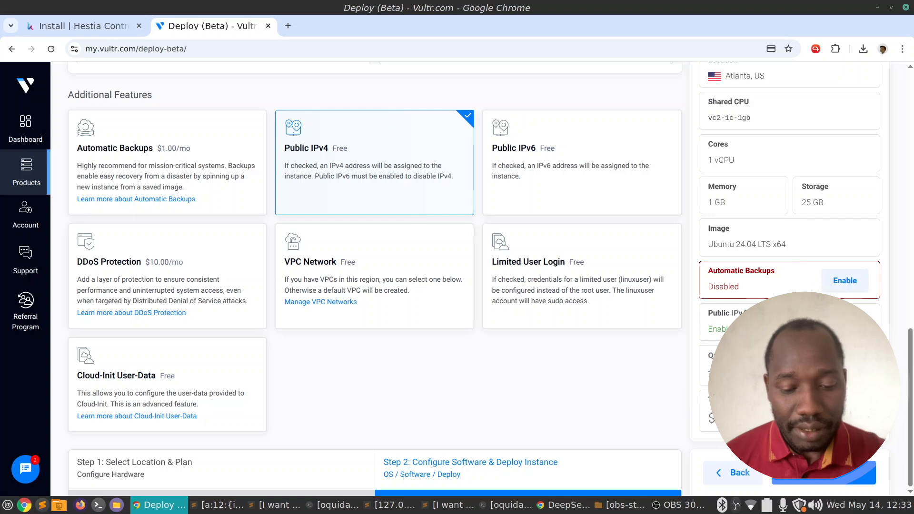
pyautogui.click(829, 478)
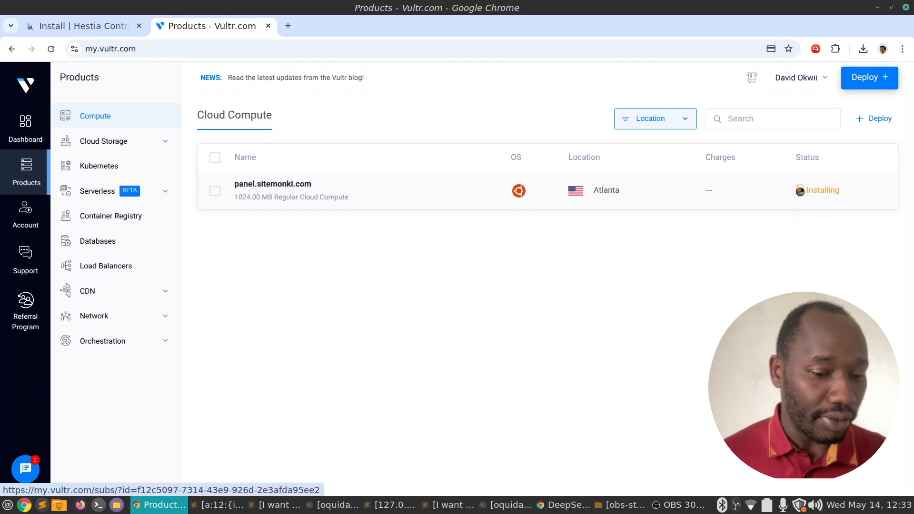
# On Hestia's install page, select the wget download and bash install commands.
pyautogui.click(67, 25)
pyautogui.scroll(5, 274, 159)
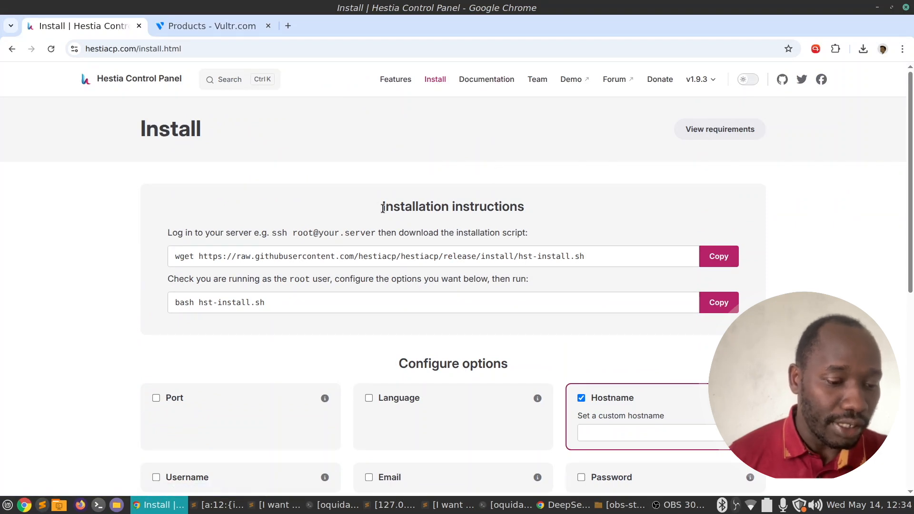
pyautogui.moveTo(384, 208); pyautogui.dragTo(528, 210)
pyautogui.click(548, 213)
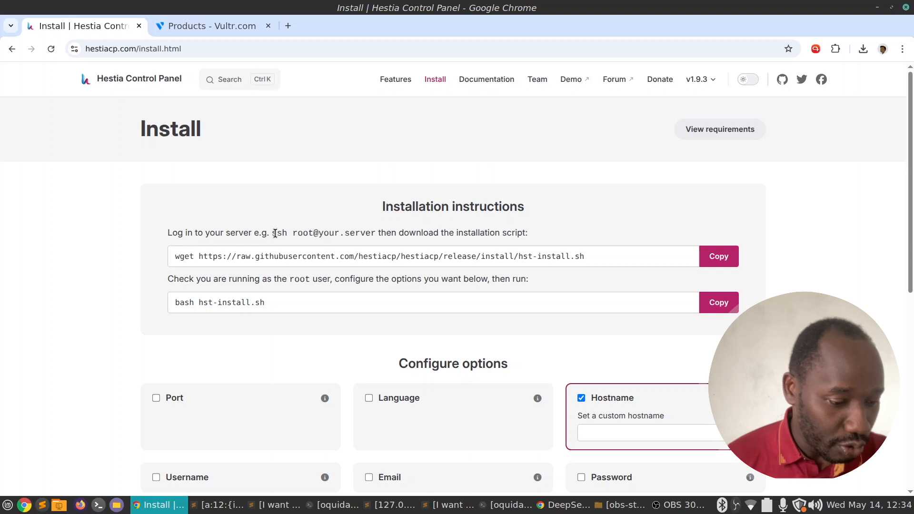
pyautogui.moveTo(275, 233); pyautogui.dragTo(338, 247)
pyautogui.click(369, 248)
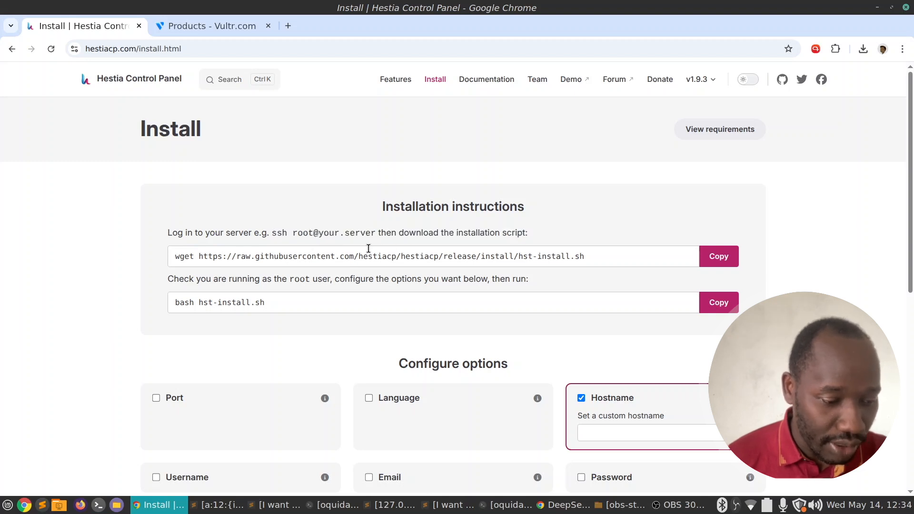
pyautogui.moveTo(591, 257); pyautogui.dragTo(422, 249)
pyautogui.scroll(-3, 602, 242)
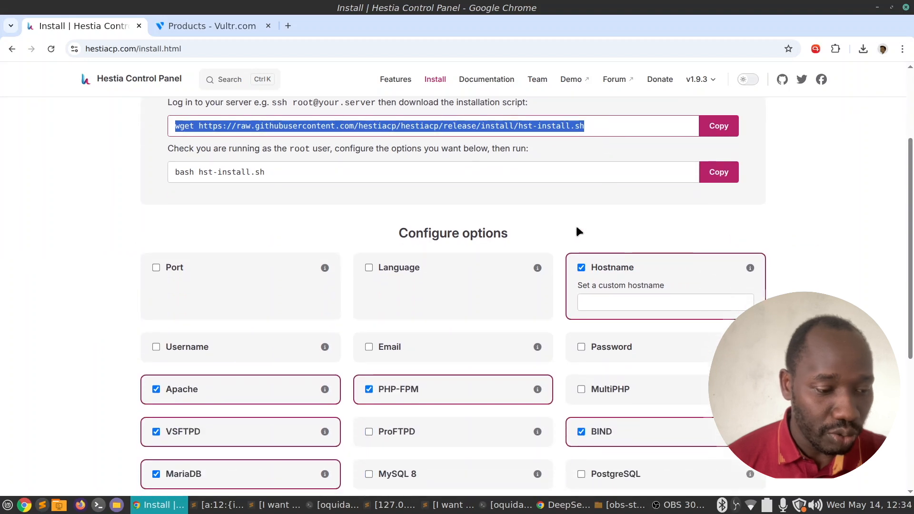
pyautogui.click(222, 152)
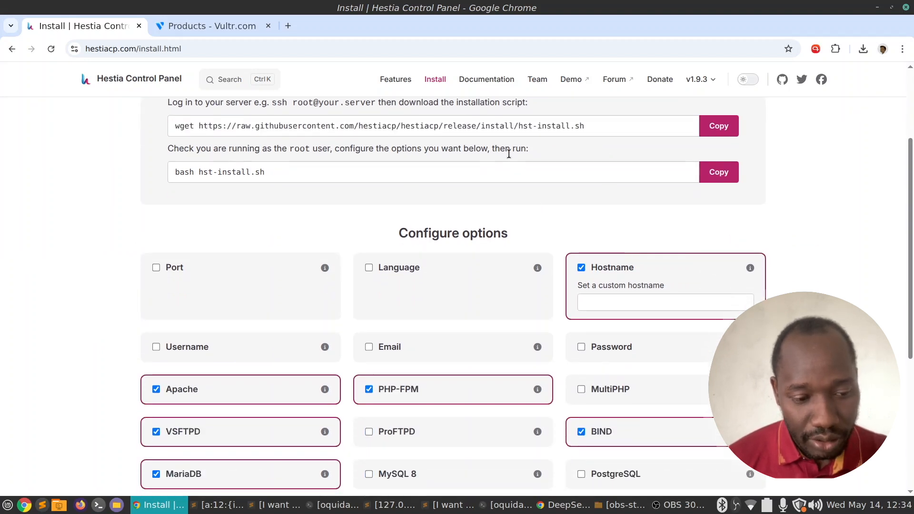
pyautogui.click(305, 177)
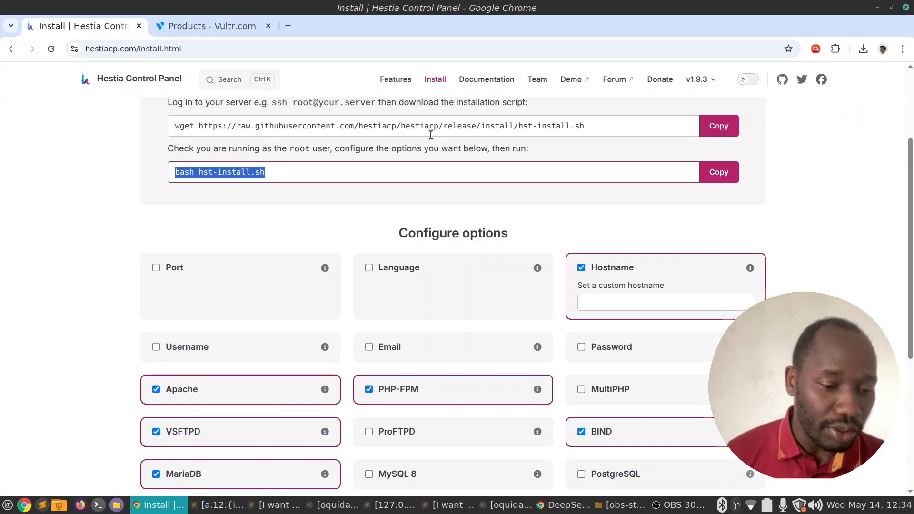
pyautogui.moveTo(285, 176); pyautogui.dragTo(204, 176)
# Enable the Port option in Configure options, which defaults to 8083.
pyautogui.scroll(-1, 409, 196)
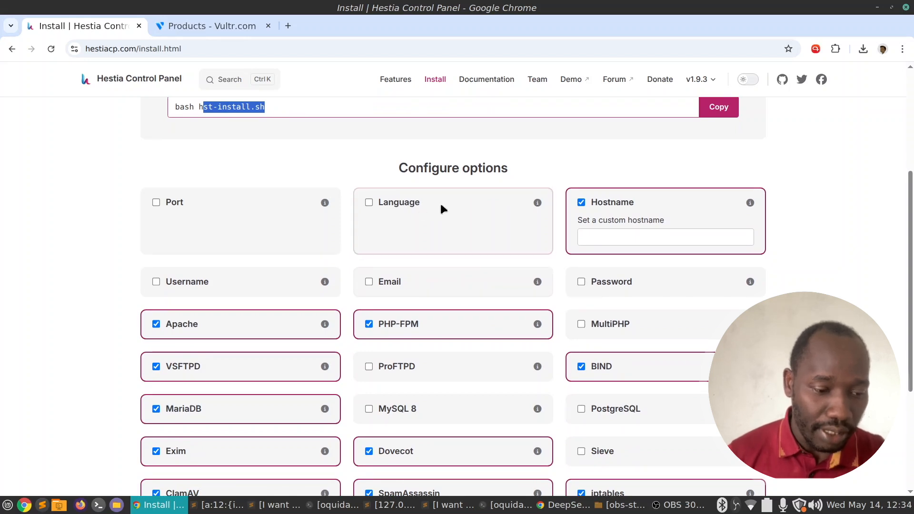
pyautogui.moveTo(329, 212)
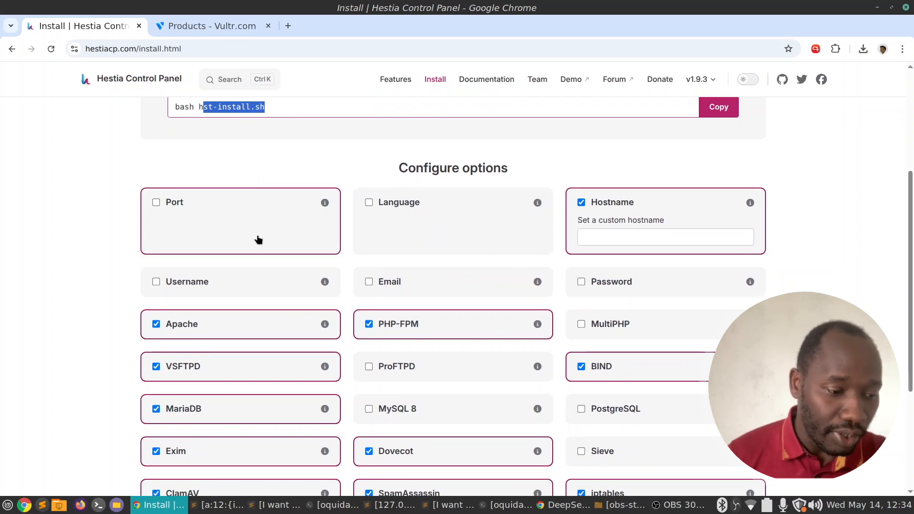
pyautogui.scroll(1, 255, 241)
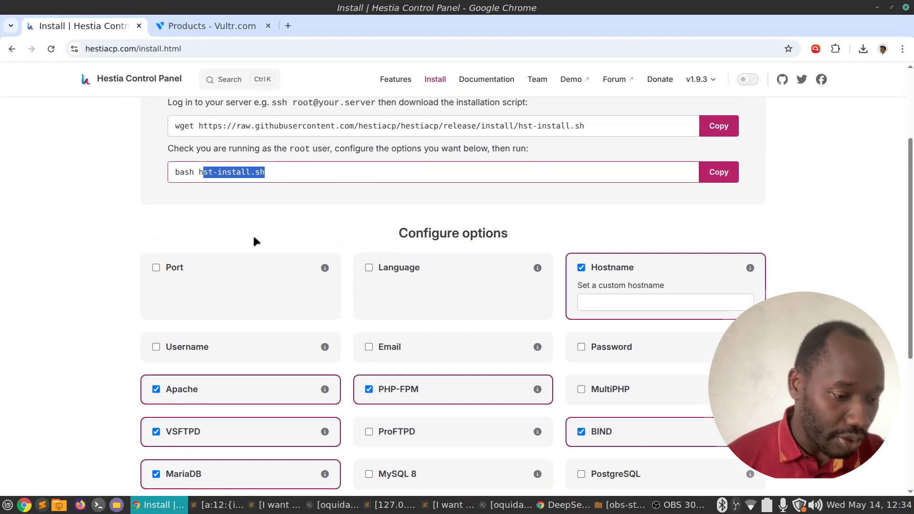
pyautogui.scroll(-1, 253, 243)
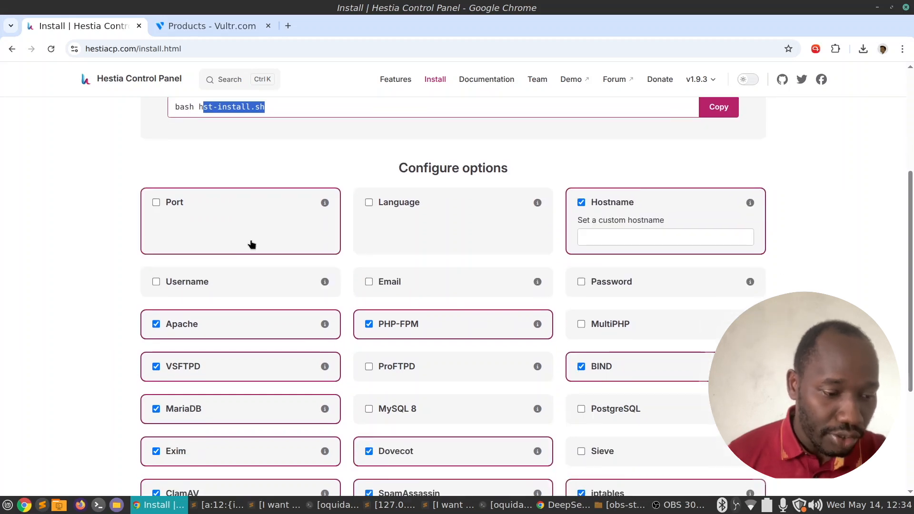
pyautogui.click(177, 205)
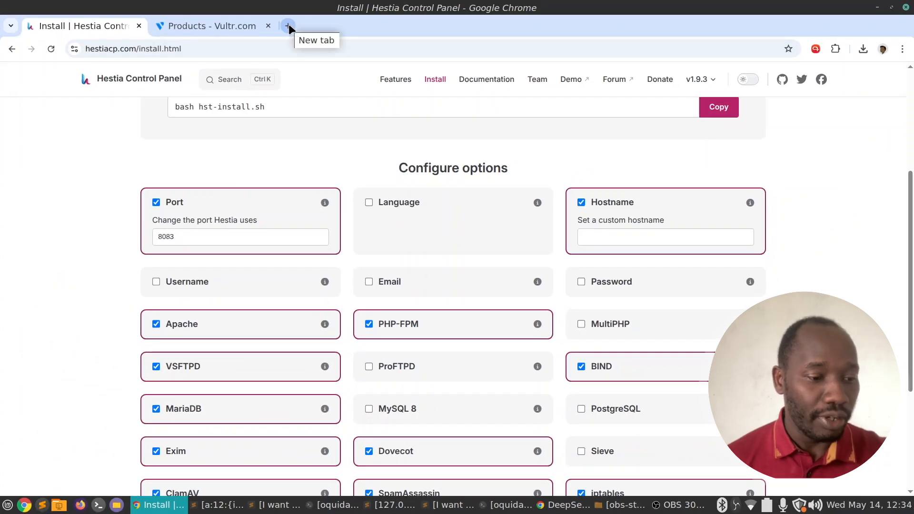
# Load vestacp.com in a new browser tab and go to the Vesta homepage.
pyautogui.click(289, 26)
pyautogui.write('ves')
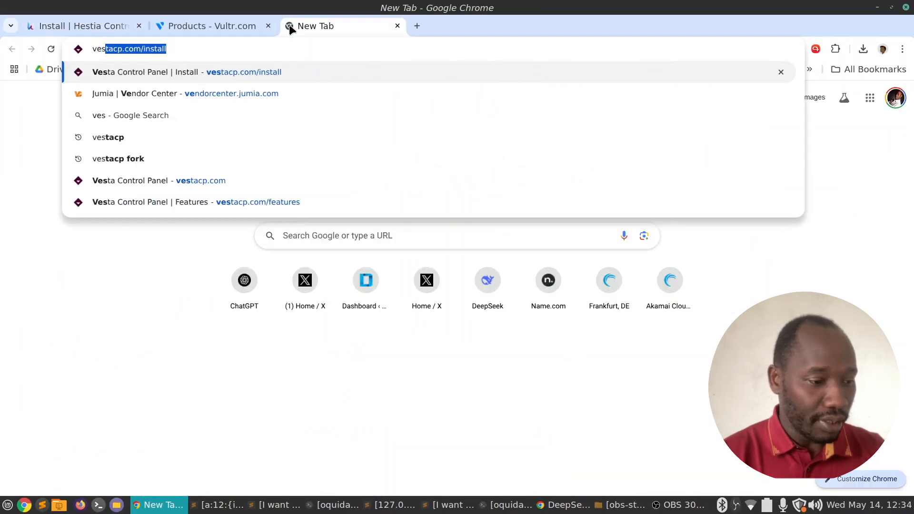
pyautogui.press('Return')
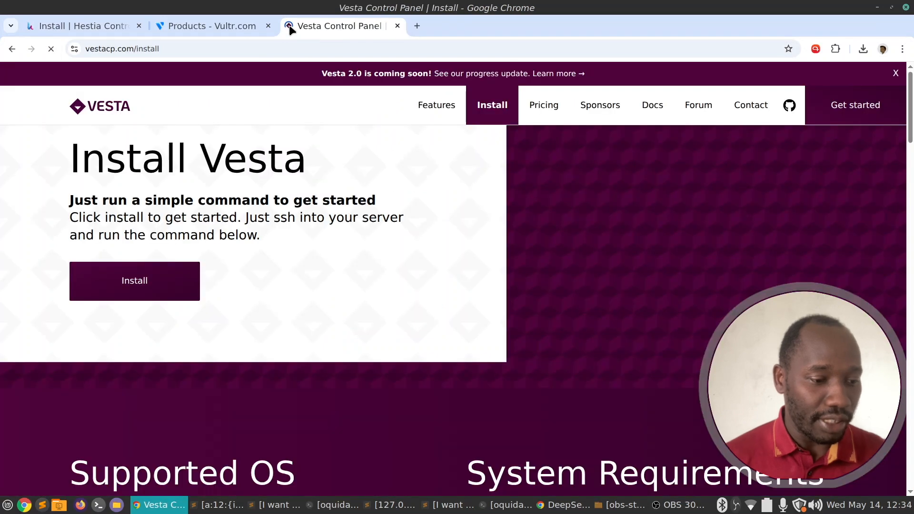
pyautogui.click(114, 106)
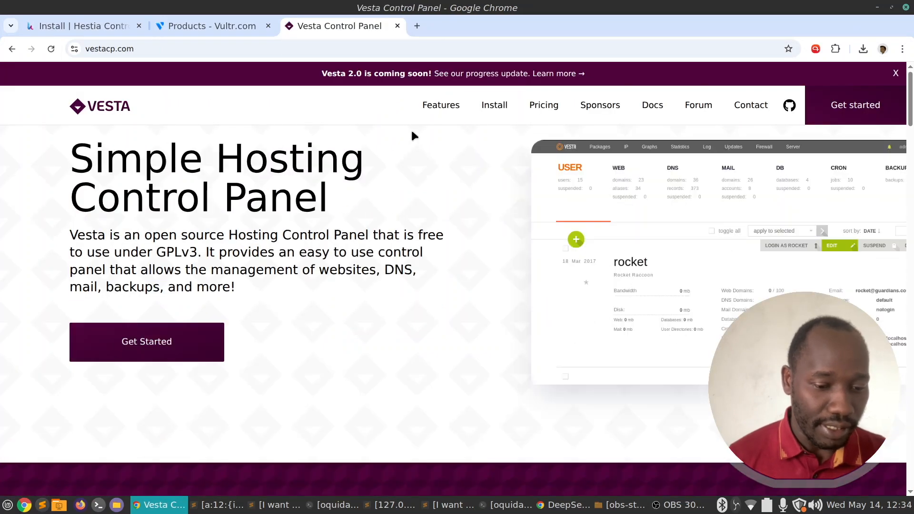
# Scroll through the Vesta homepage's Features, Secure and Monitoring sections.
pyautogui.scroll(-2, 413, 136)
pyautogui.scroll(-4, 413, 137)
pyautogui.scroll(5, 413, 137)
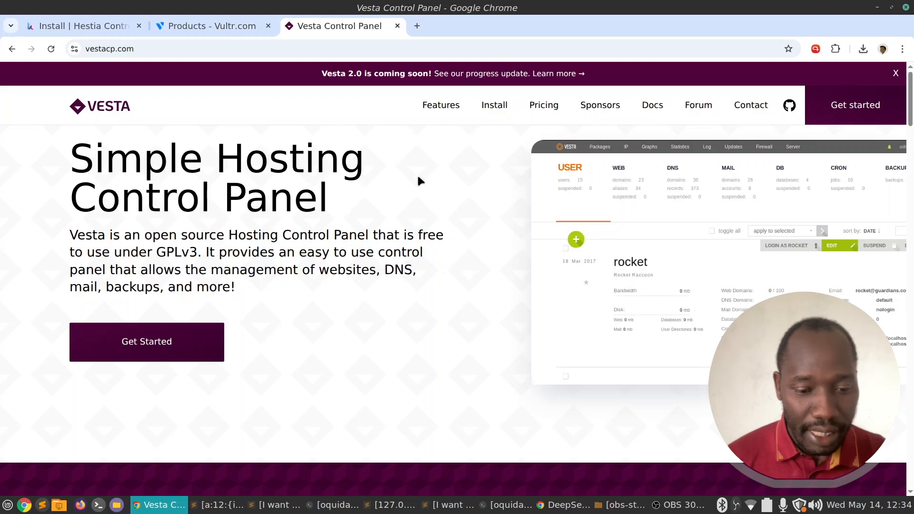
pyautogui.scroll(-10, 418, 177)
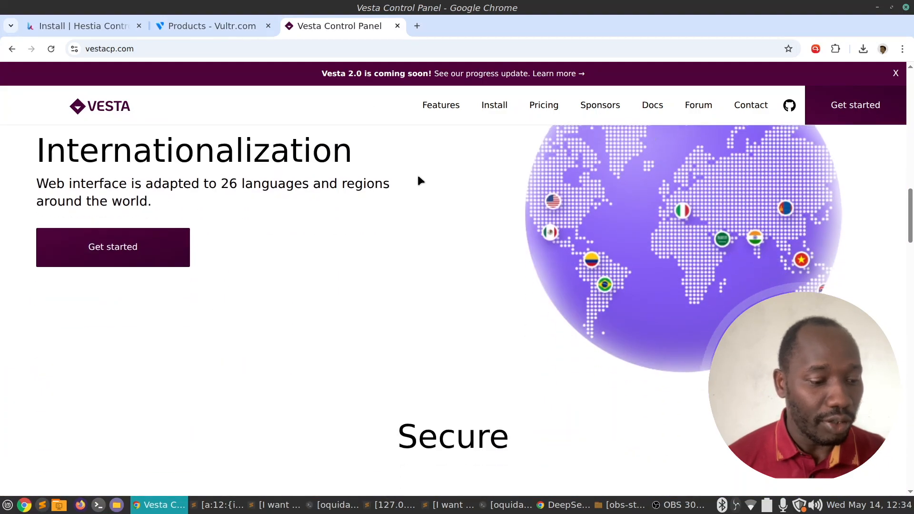
pyautogui.scroll(-15, 419, 181)
pyautogui.scroll(5, 419, 182)
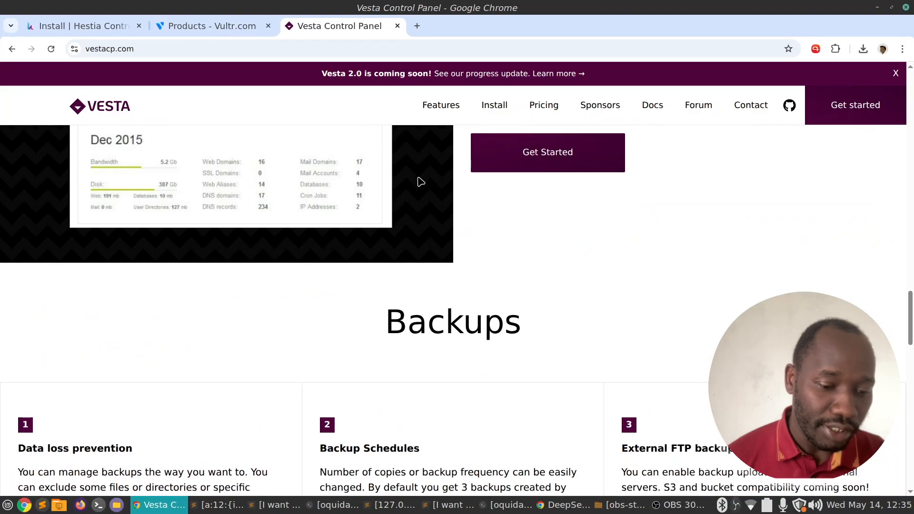
pyautogui.scroll(20, 421, 182)
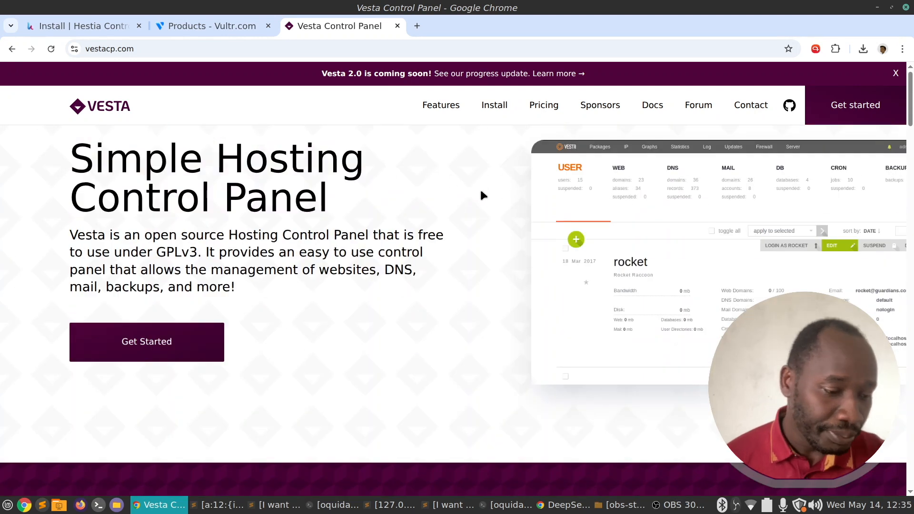
# Glance back at the Hestia install options, then review the Vesta sections again and return to the top.
pyautogui.click(101, 25)
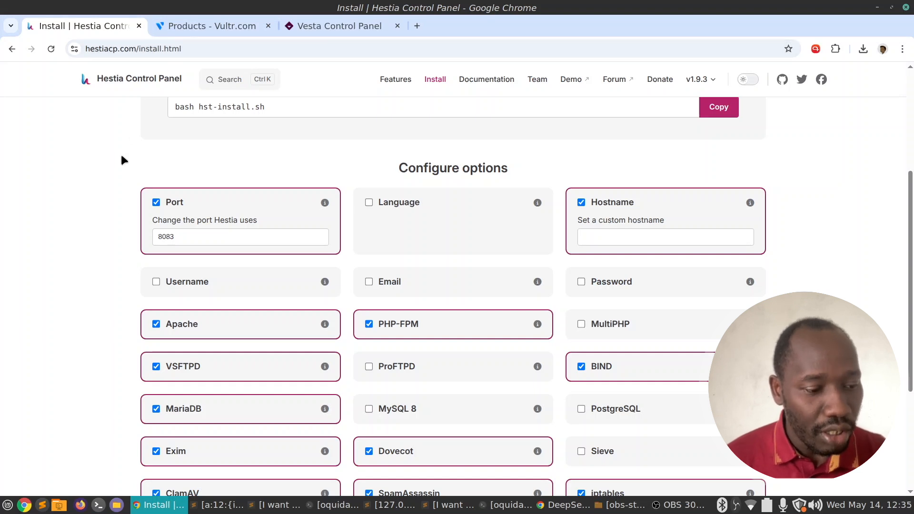
pyautogui.click(346, 31)
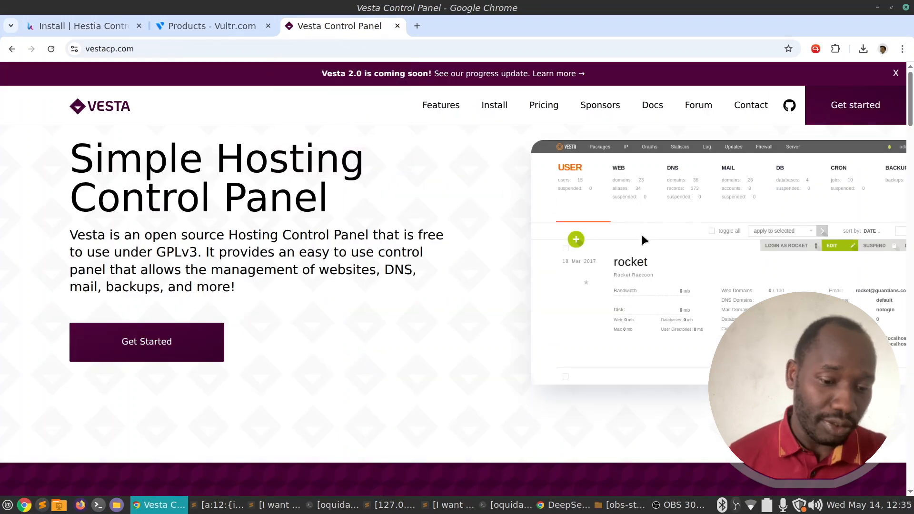
pyautogui.scroll(-5, 641, 233)
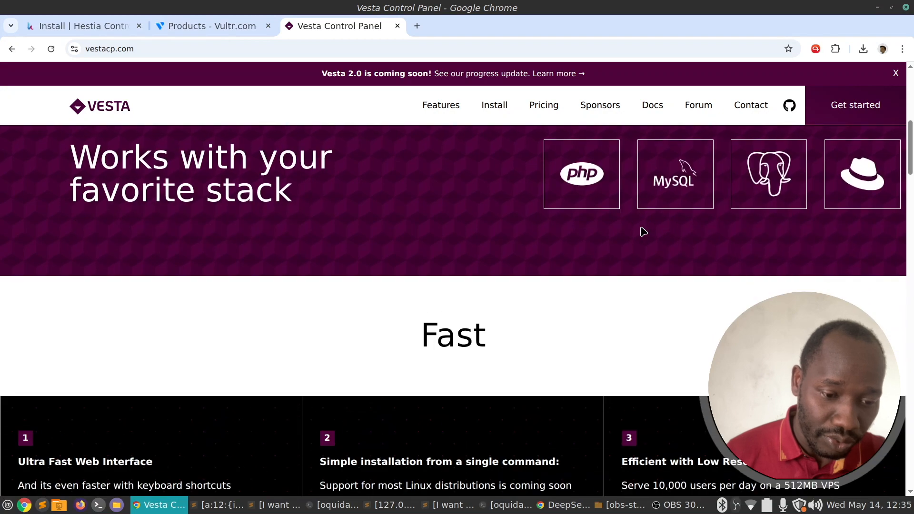
pyautogui.scroll(-15, 644, 232)
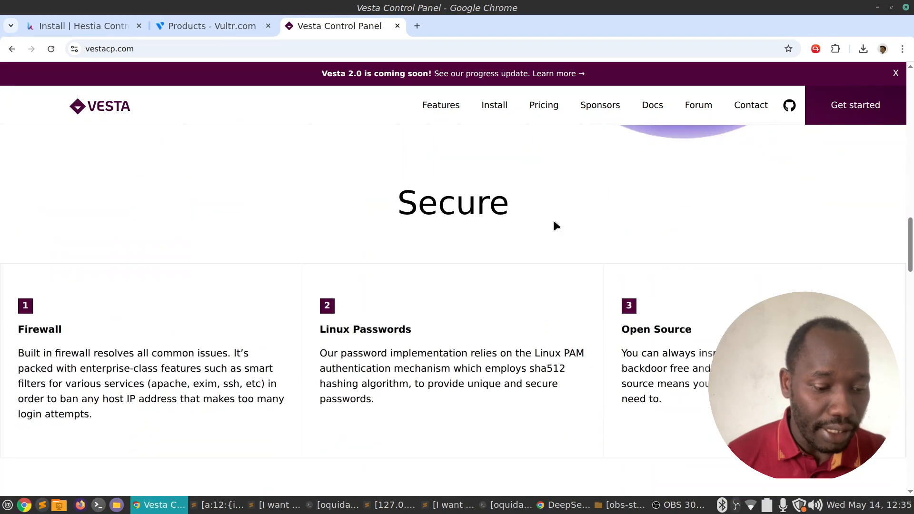
pyautogui.scroll(-8, 550, 221)
pyautogui.scroll(2, 547, 219)
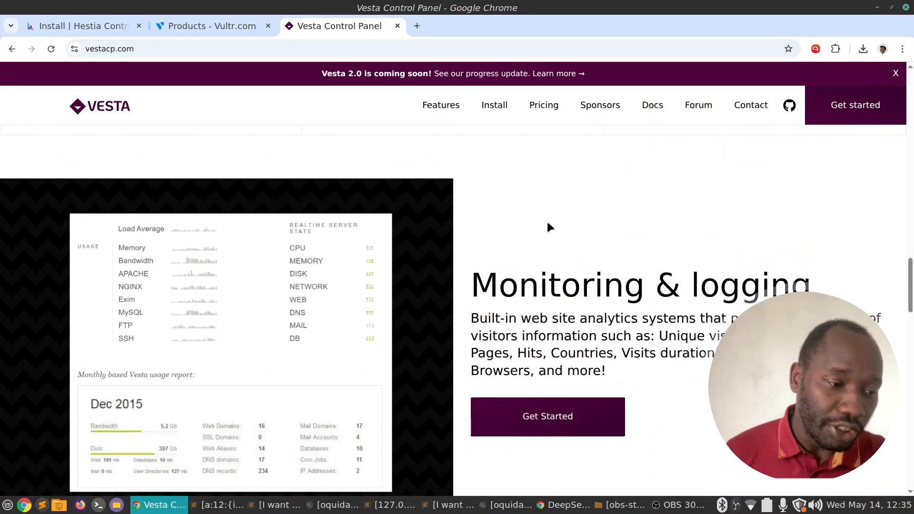
pyautogui.scroll(20, 547, 220)
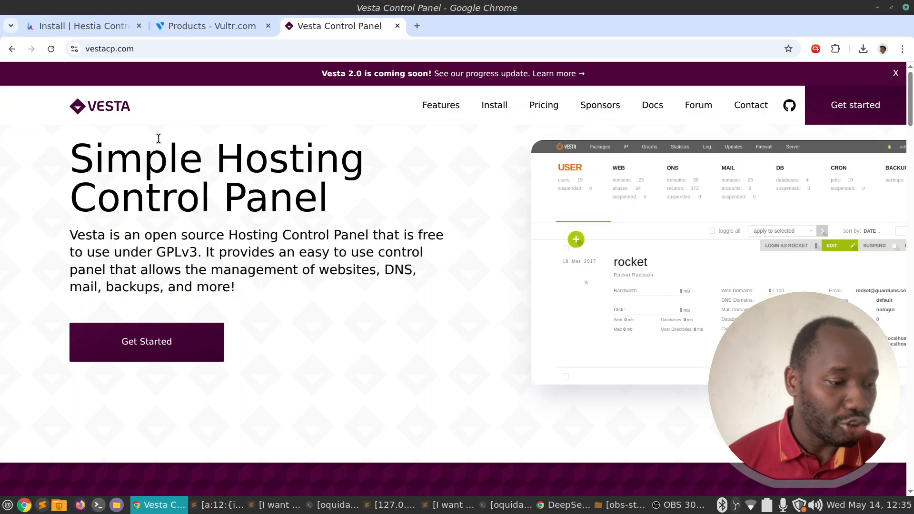
# On the Hestia install page, set the admin username to admin and keep English as the language.
pyautogui.click(87, 22)
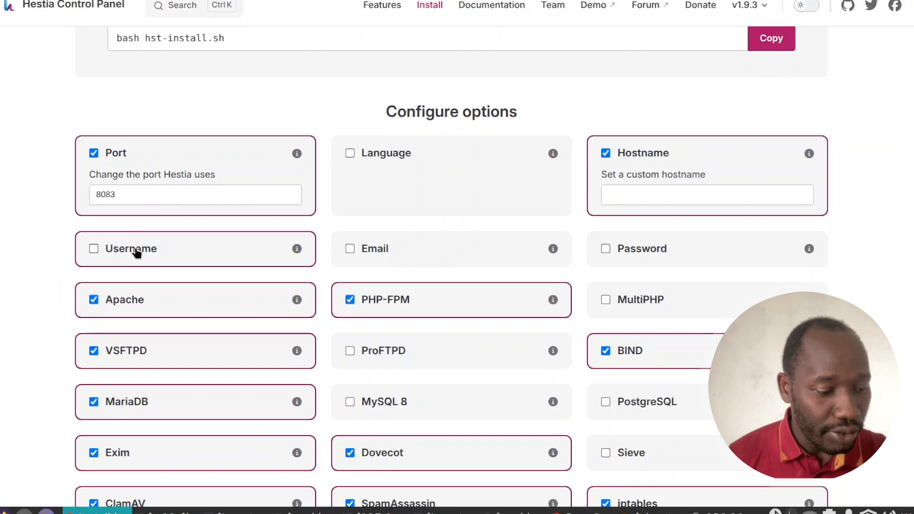
pyautogui.click(183, 276)
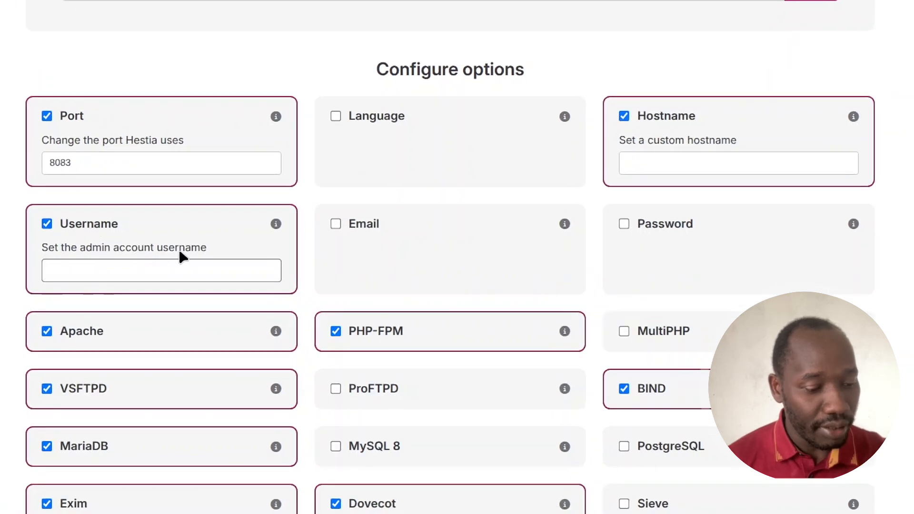
pyautogui.write('a')
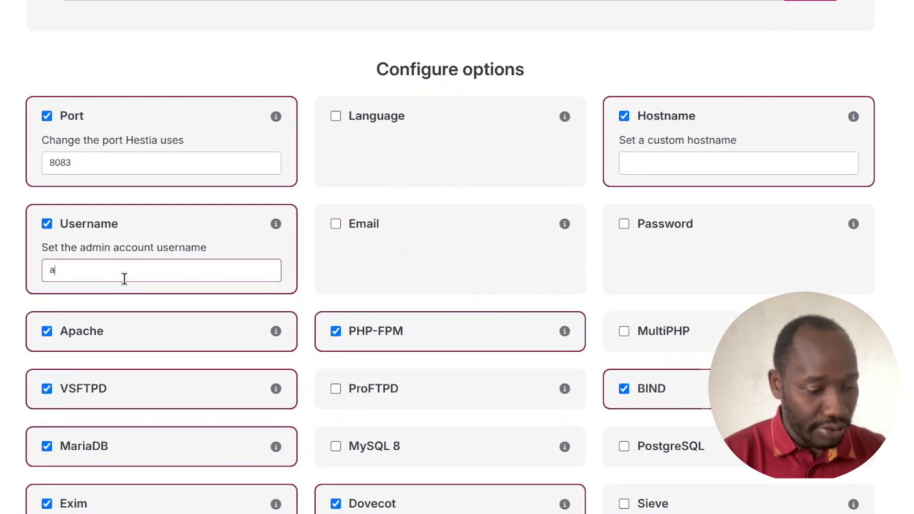
pyautogui.write('dmin')
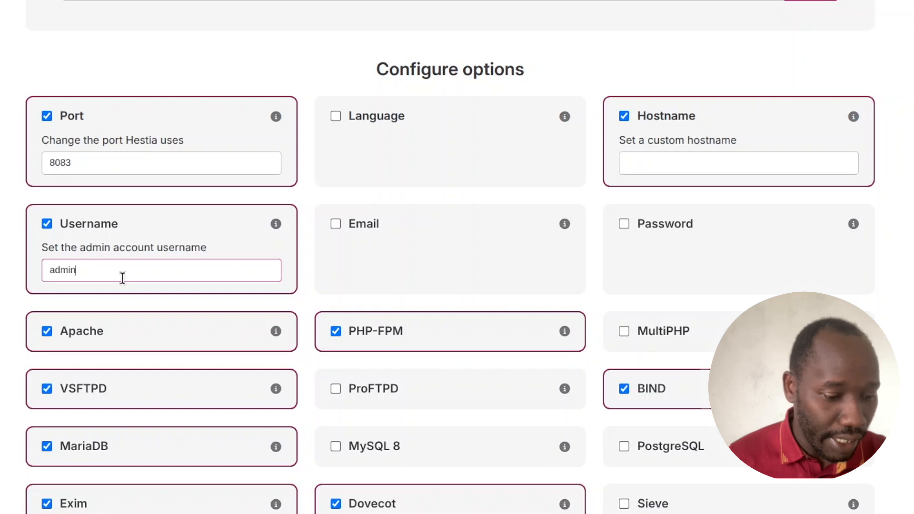
pyautogui.click(353, 133)
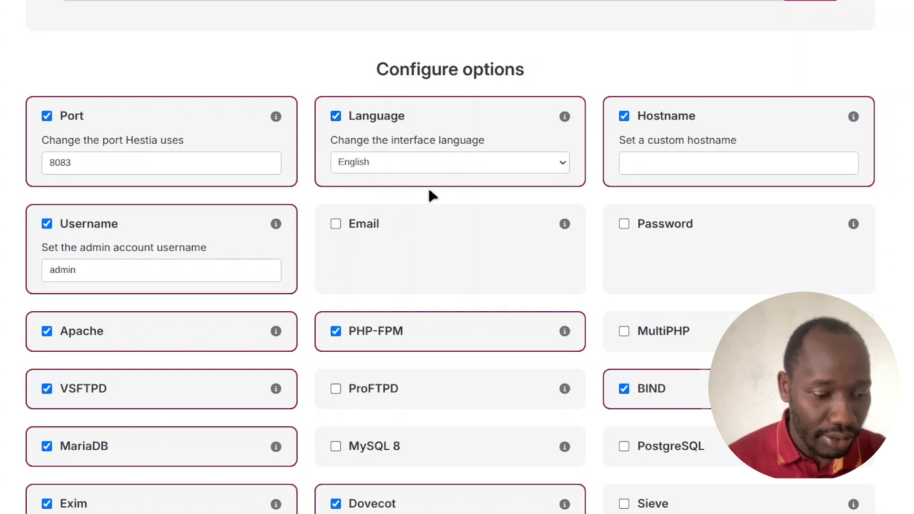
pyautogui.click(452, 160)
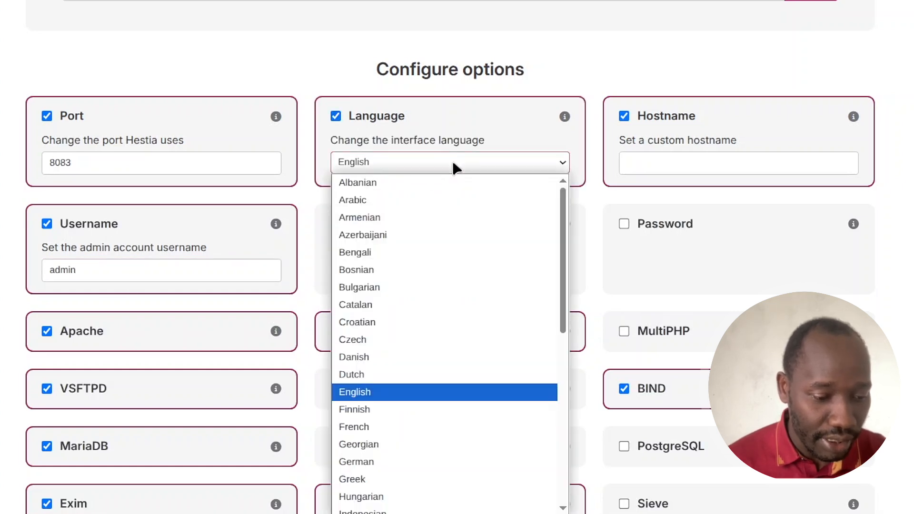
pyautogui.click(453, 159)
# Enter the admin e-mail, paste panel.sitemonki.com as the hostname, and enable a custom password.
pyautogui.click(363, 224)
pyautogui.click(411, 263)
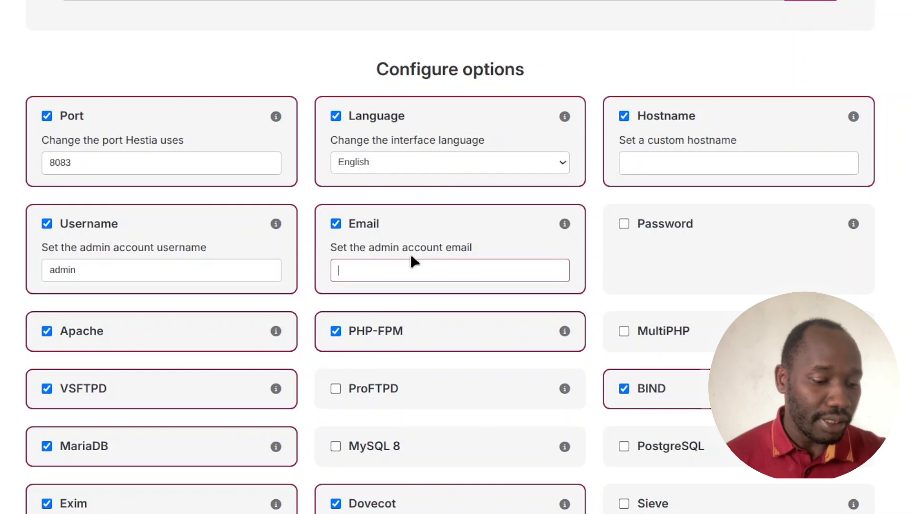
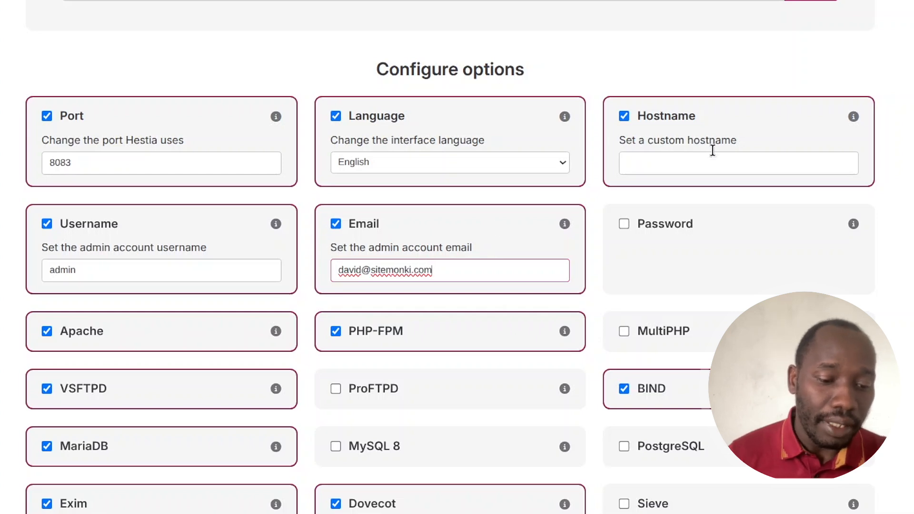
pyautogui.click(702, 159)
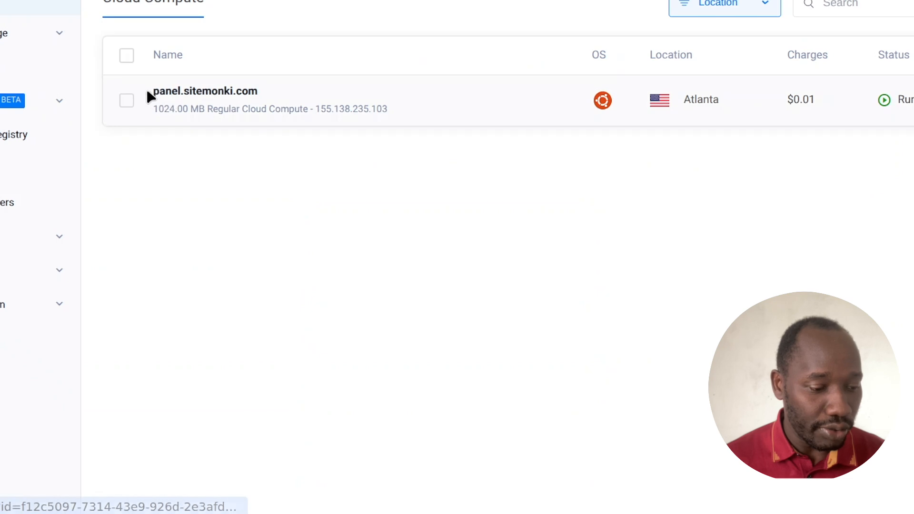
pyautogui.moveTo(149, 91); pyautogui.dragTo(261, 91)
pyautogui.hotkey('ctrl', 'c')
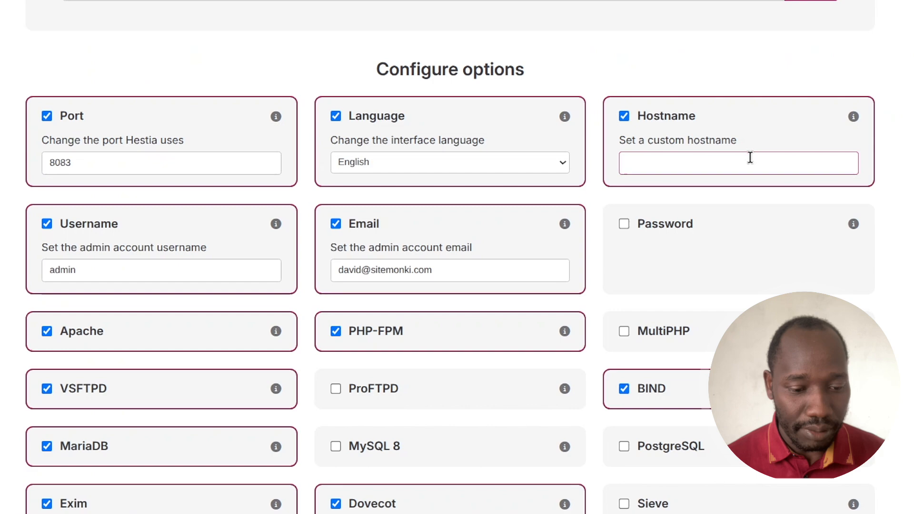
pyautogui.click(743, 161)
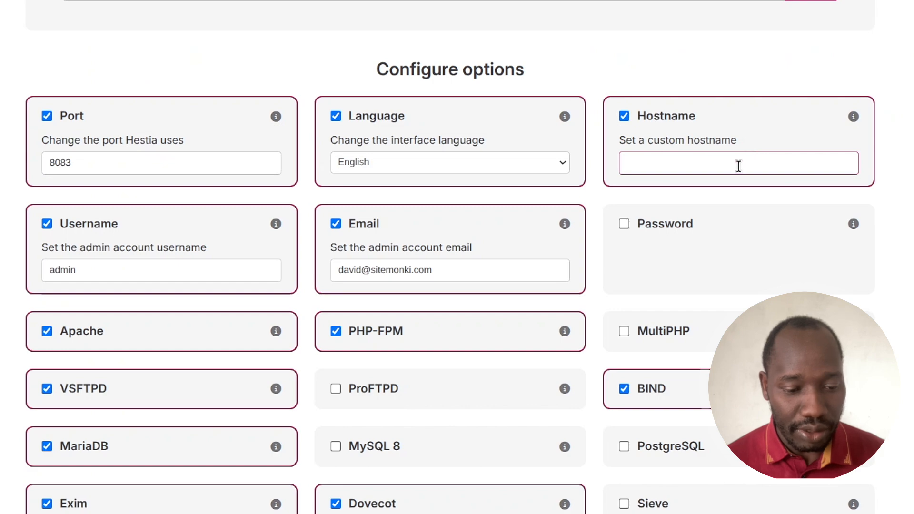
pyautogui.hotkey('ctrl', 'v')
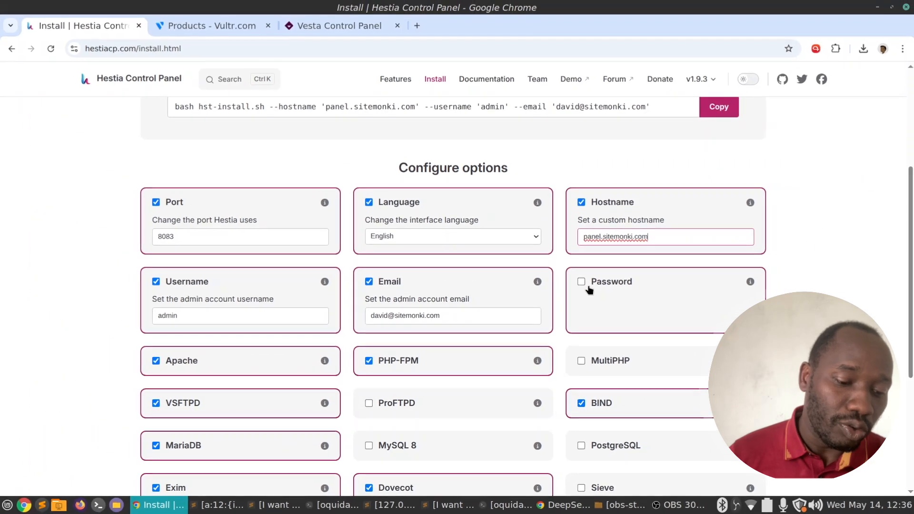
pyautogui.click(599, 271)
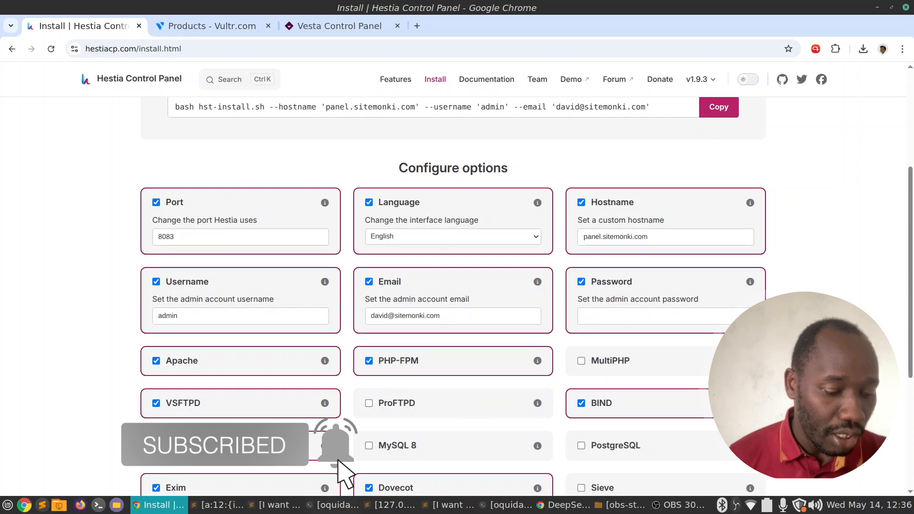
# Open a fresh local terminal tab and close the older one.
pyautogui.click(333, 505)
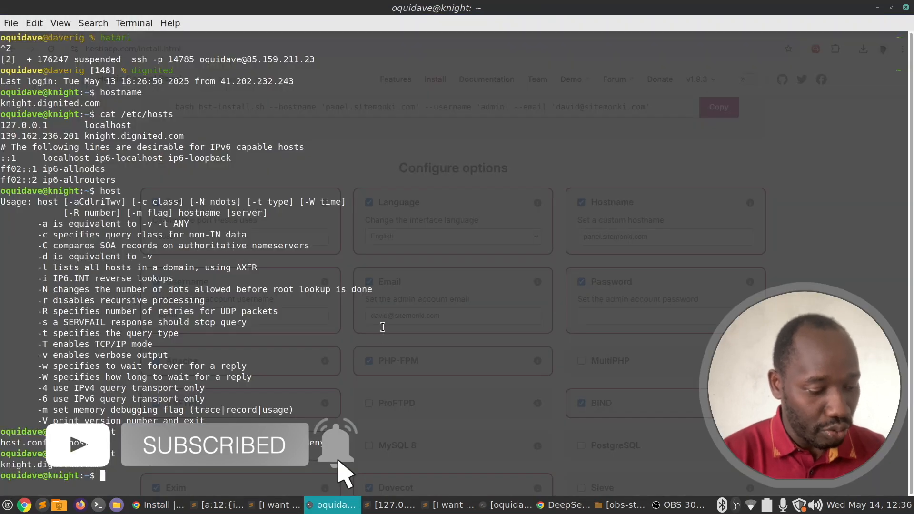
pyautogui.hotkey('ctrl', 'shift', 't')
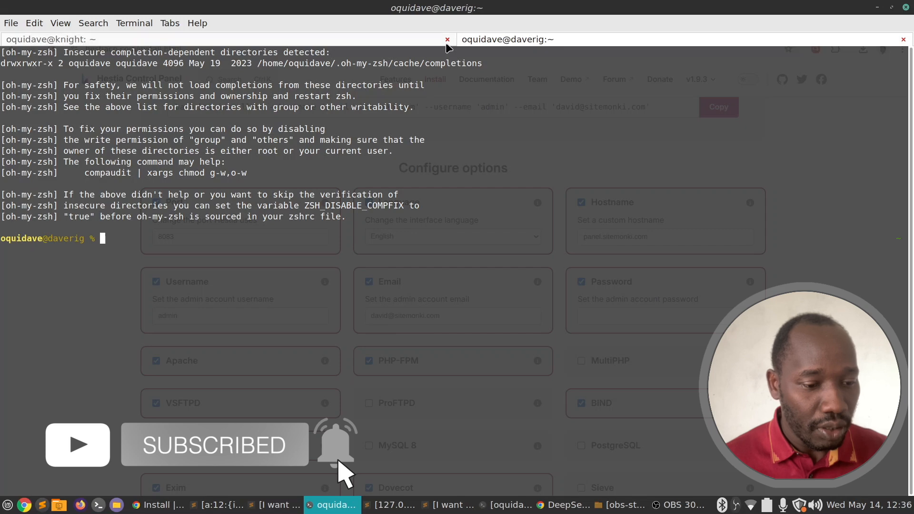
pyautogui.click(448, 39)
pyautogui.click(533, 298)
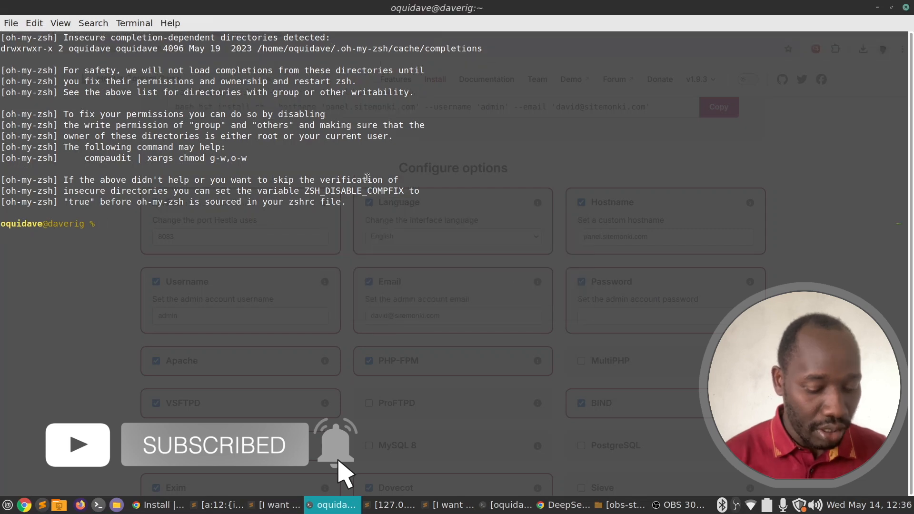
# Clear the screen, run pwgen -y 13, and copy one generated password.
pyautogui.write('clear')
pyautogui.press('Return')
pyautogui.write('pwg')
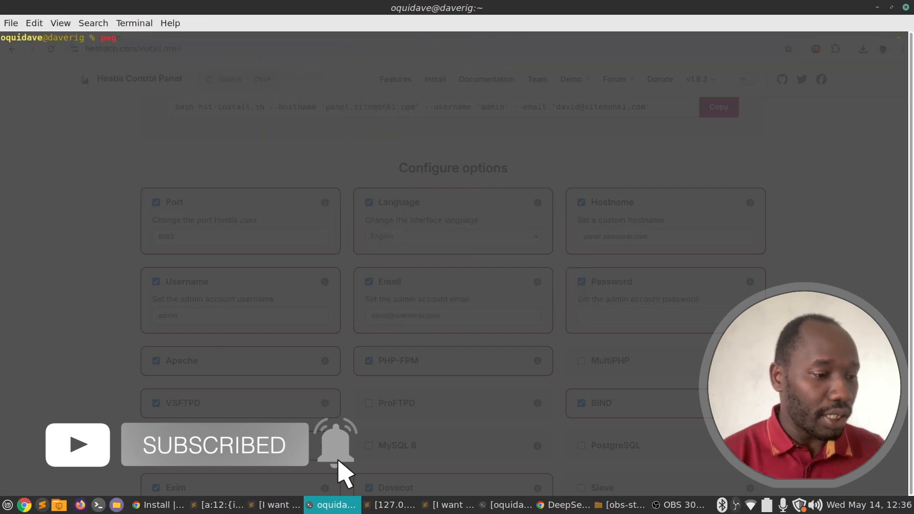
pyautogui.write('en')
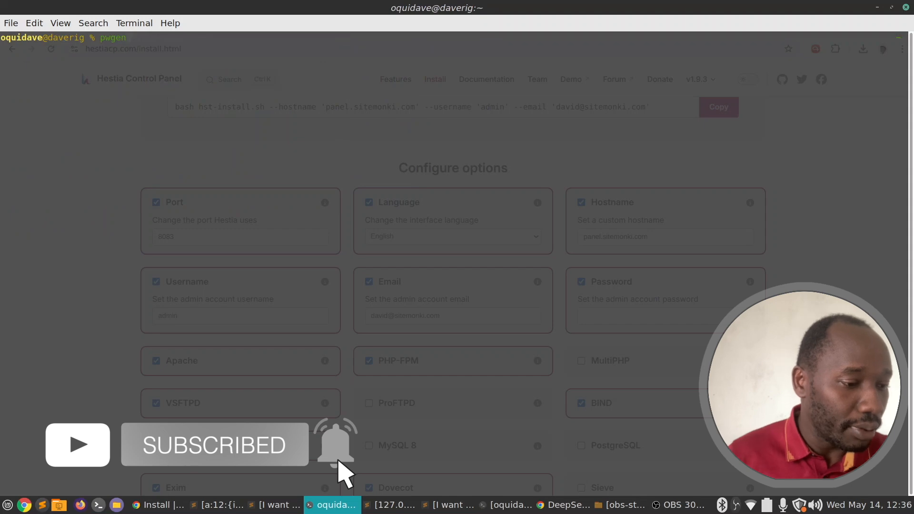
pyautogui.write(' -y 13')
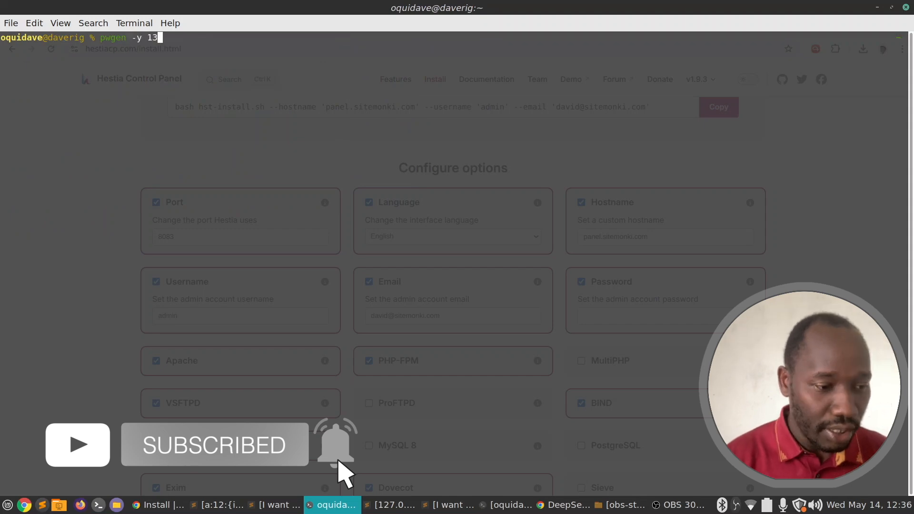
pyautogui.press('Return')
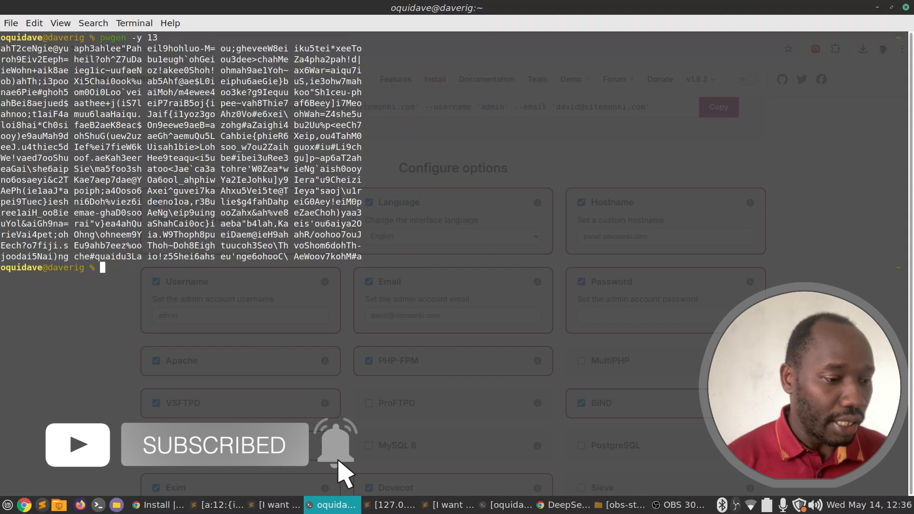
pyautogui.doubleClick(185, 235)
pyautogui.hotkey('ctrl', 'c')
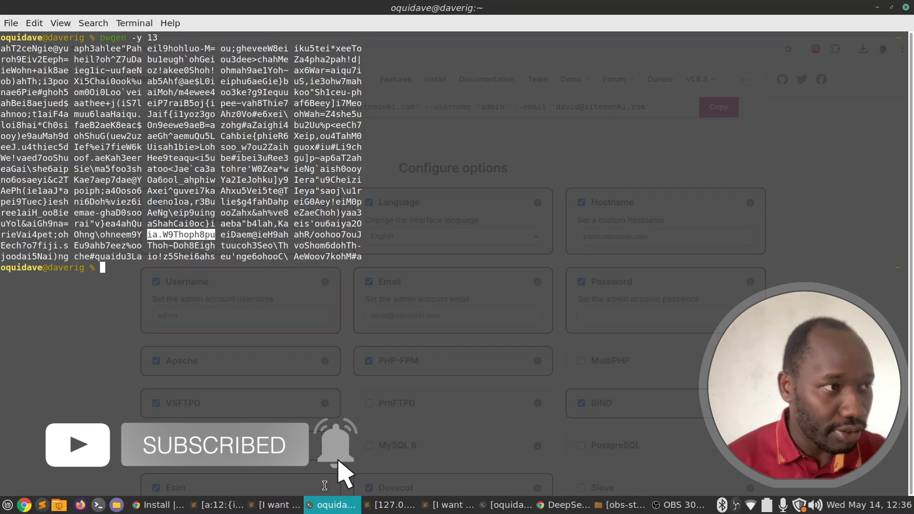
pyautogui.click(158, 504)
pyautogui.click(629, 315)
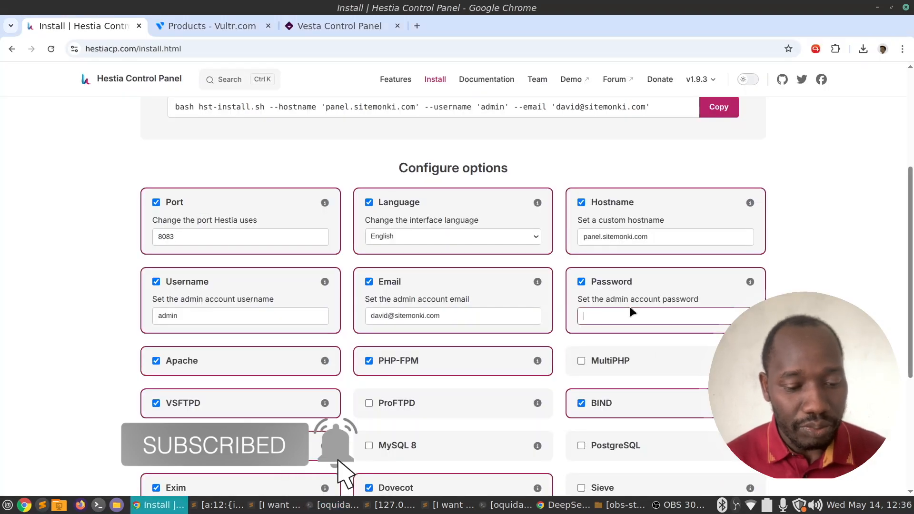
pyautogui.hotkey('ctrl', 'v')
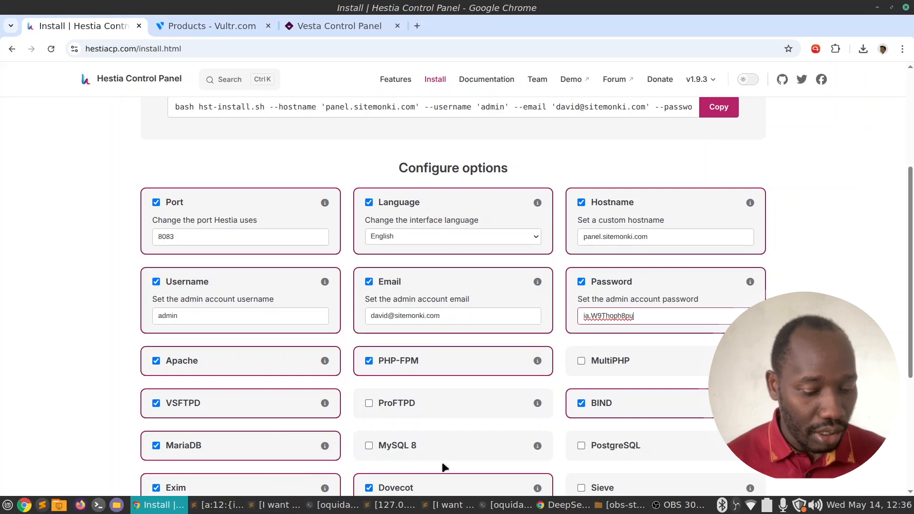
pyautogui.click(450, 504)
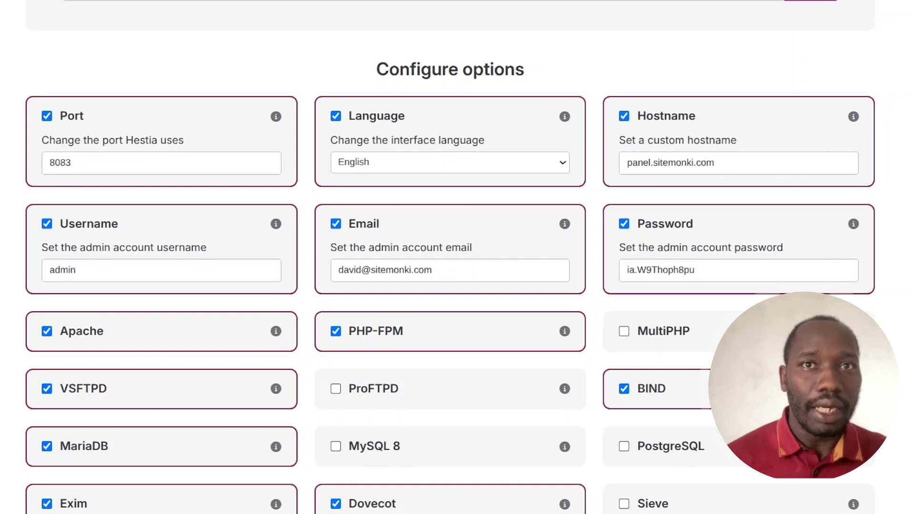
pyautogui.click(696, 270)
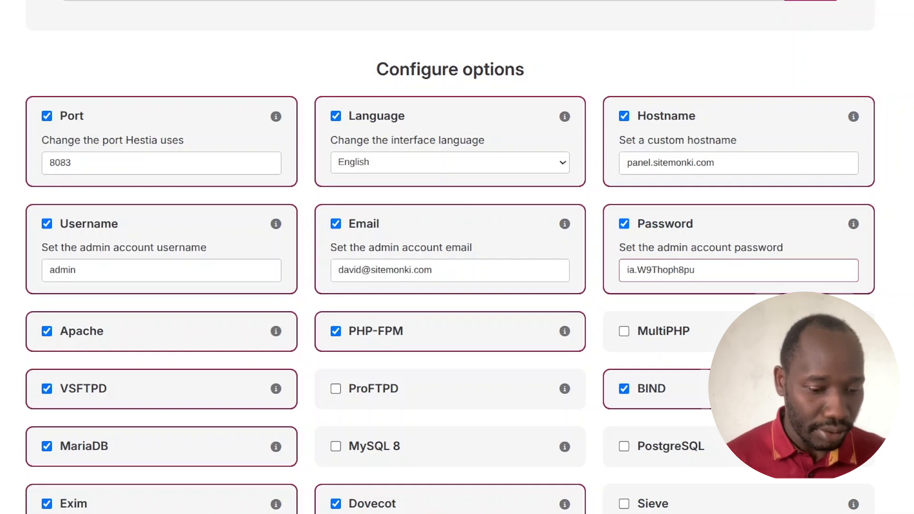
pyautogui.scroll(-2, 659, 275)
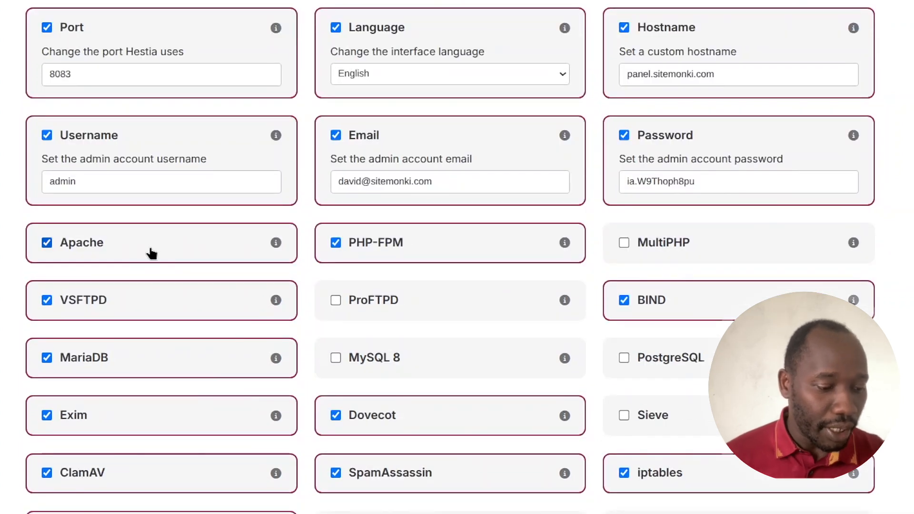
pyautogui.scroll(-4, 156, 249)
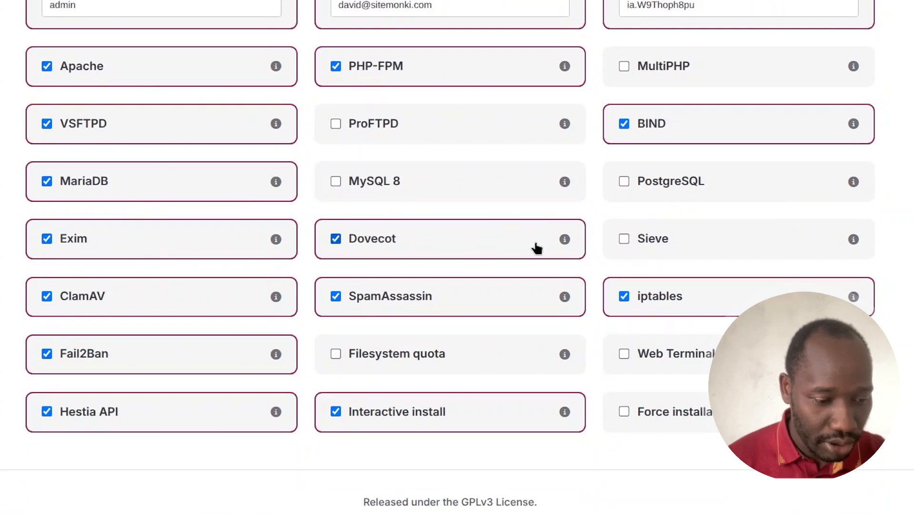
pyautogui.scroll(2, 535, 247)
pyautogui.scroll(-3, 604, 221)
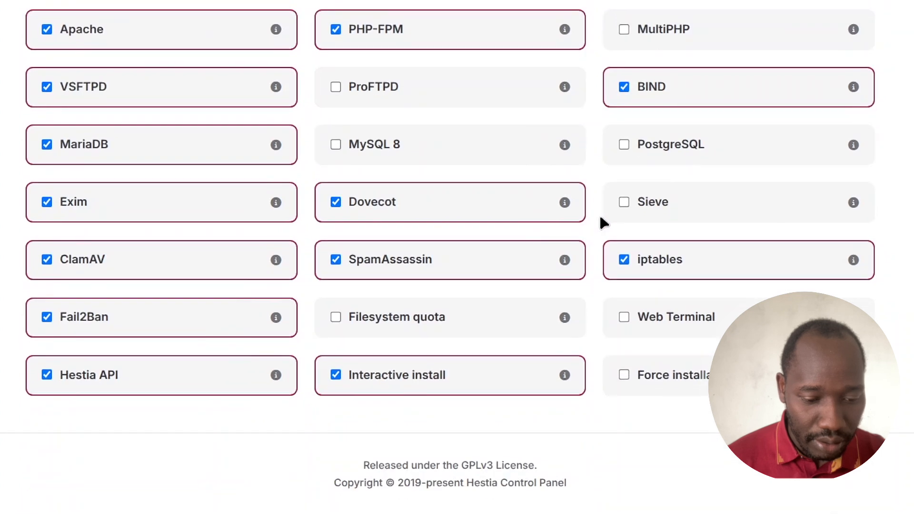
pyautogui.scroll(4, 604, 221)
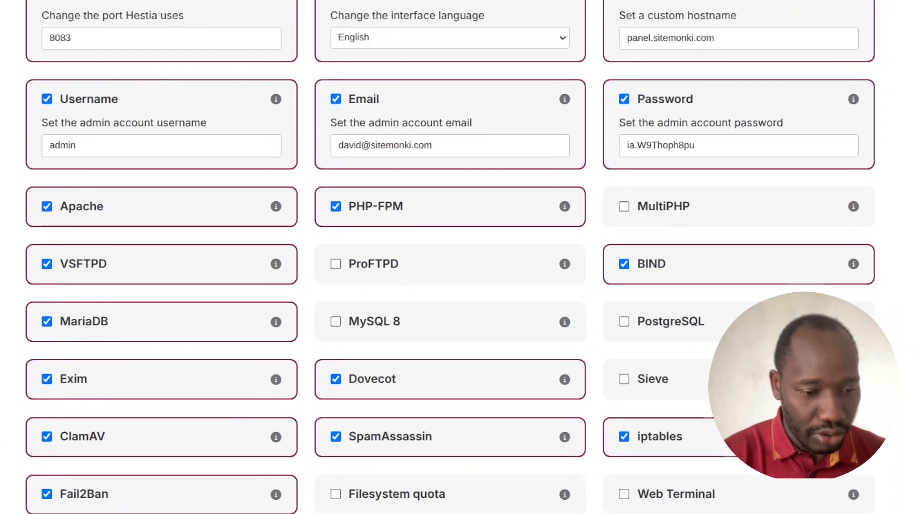
pyautogui.scroll(9, 457, 257)
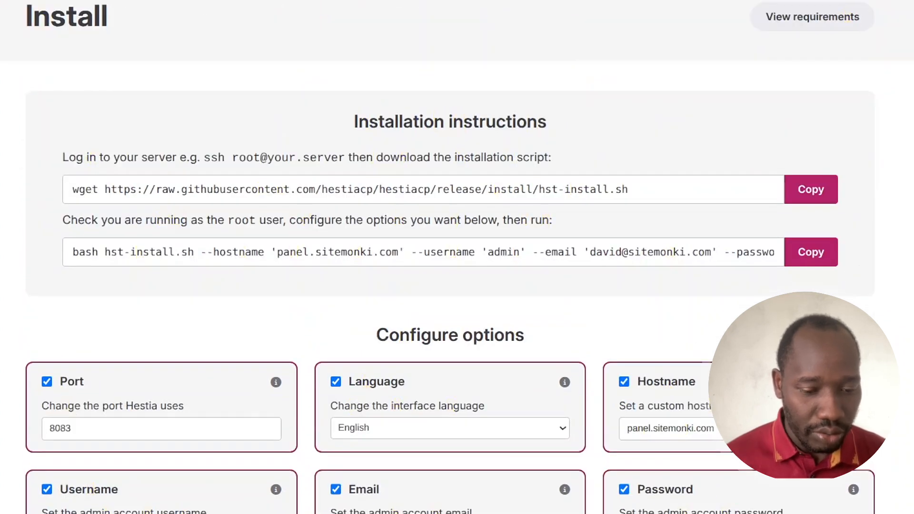
pyautogui.scroll(-12, 457, 257)
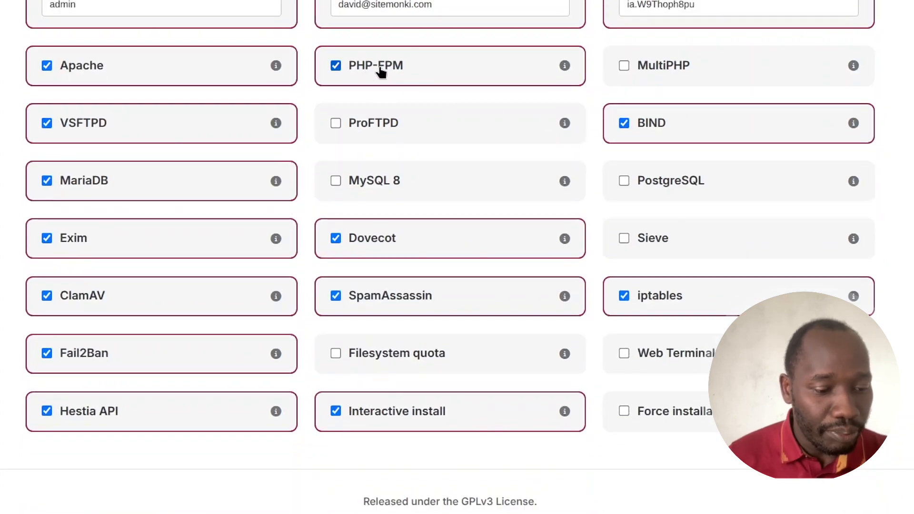
pyautogui.moveTo(566, 67)
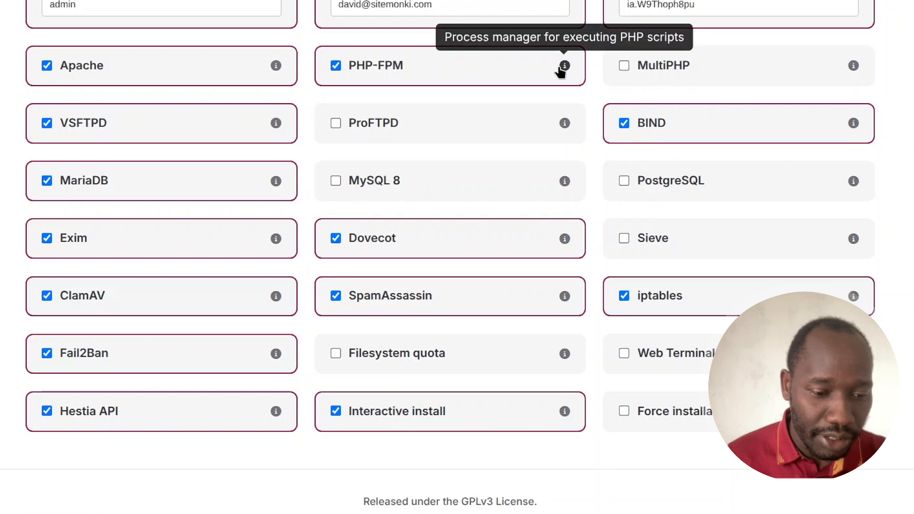
pyautogui.click(676, 66)
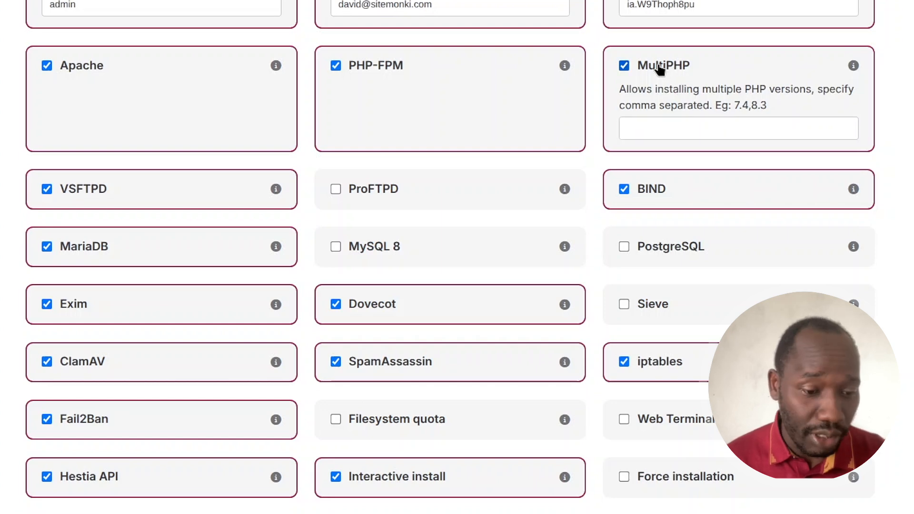
pyautogui.moveTo(756, 106); pyautogui.dragTo(768, 110)
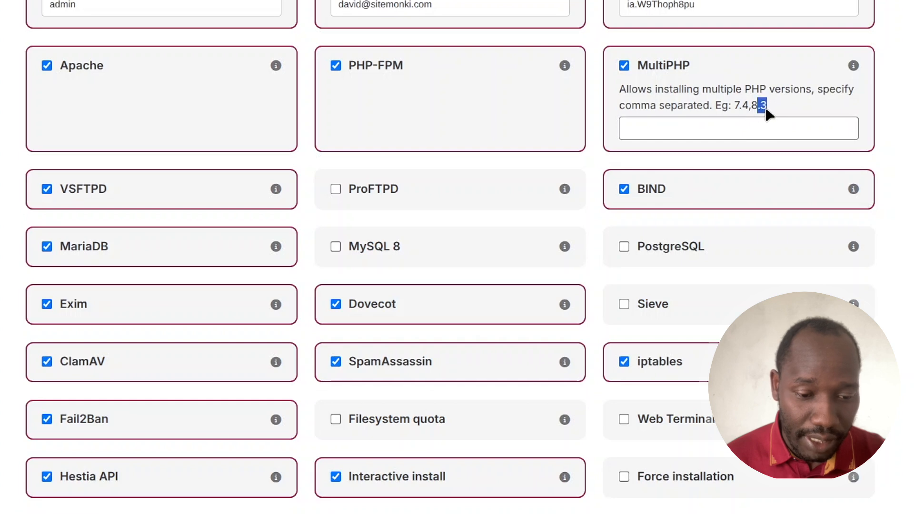
pyautogui.click(769, 110)
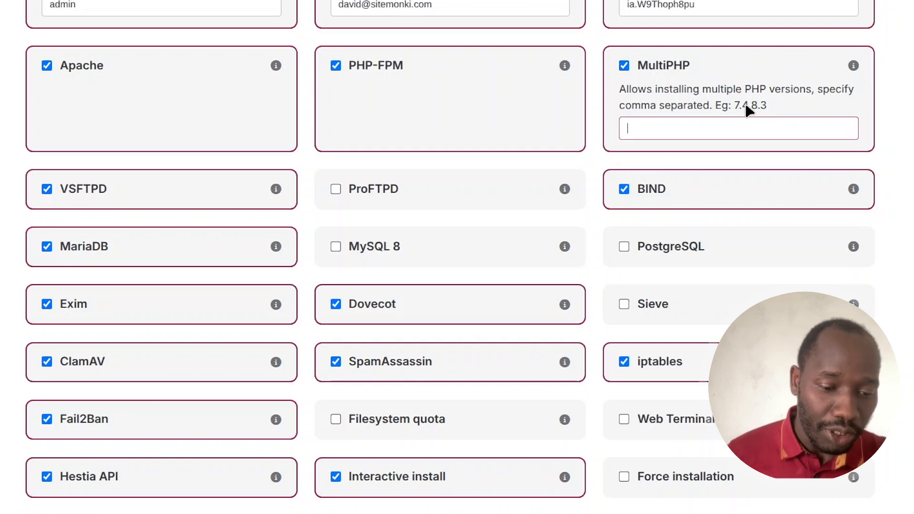
pyautogui.moveTo(749, 107); pyautogui.dragTo(732, 105)
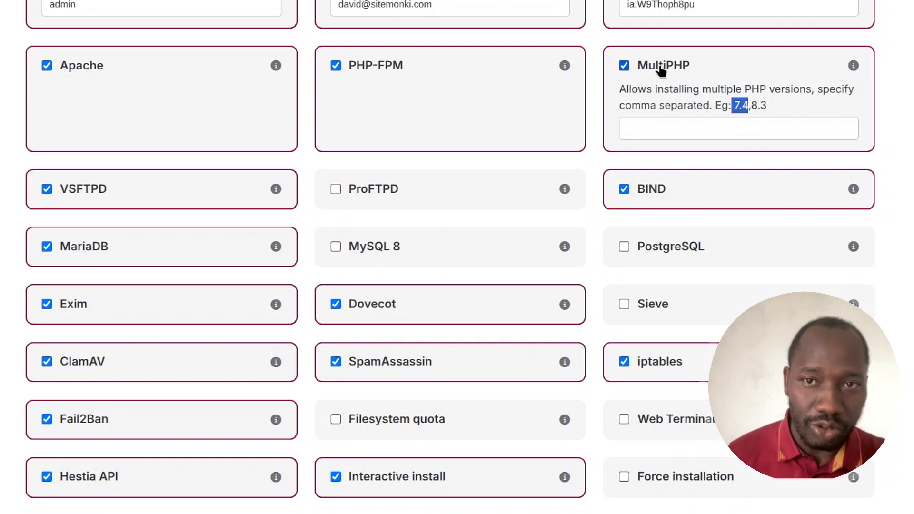
pyautogui.click(661, 69)
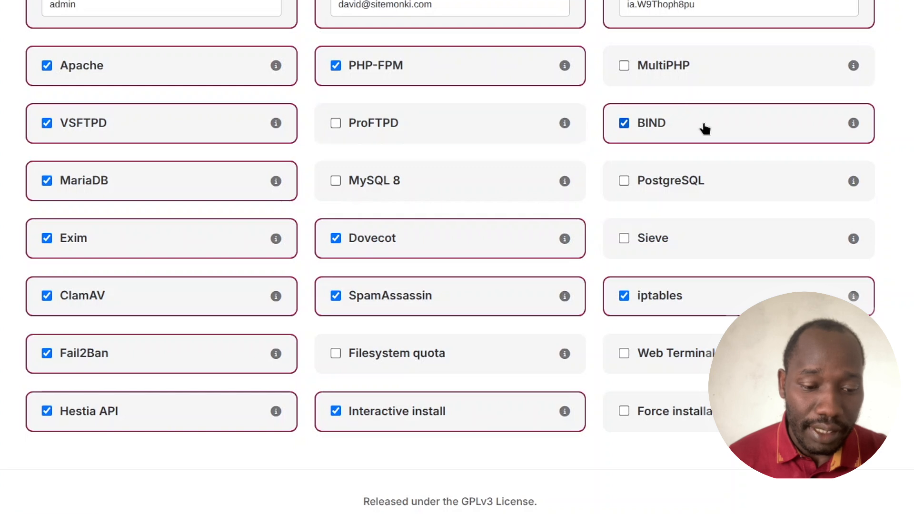
# Uncheck BIND, Exim, Dovecot, ClamAV and SpamAssassin, and check Web Terminal in the install options.
pyautogui.click(649, 132)
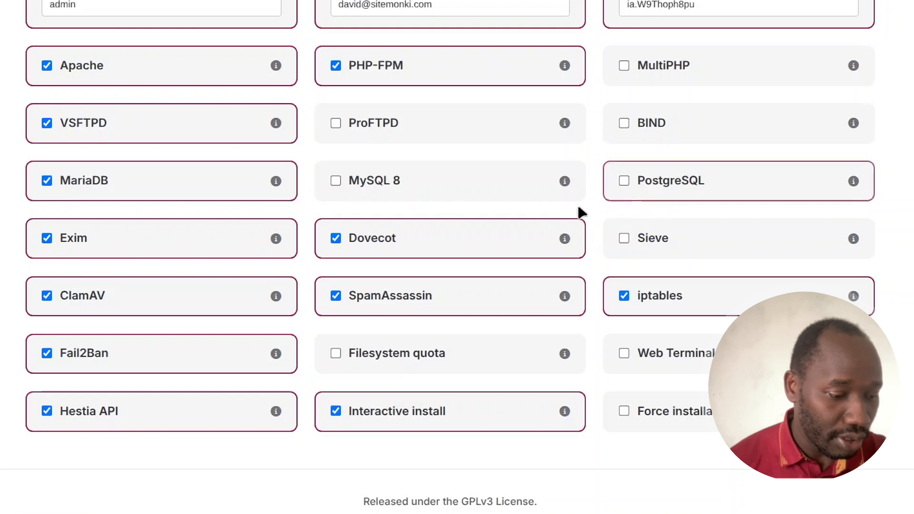
pyautogui.scroll(-1, 197, 208)
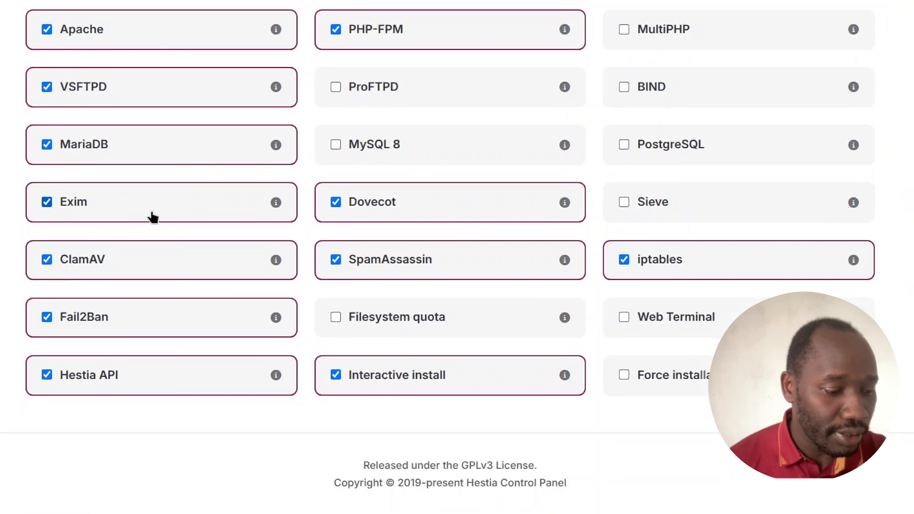
pyautogui.click(80, 204)
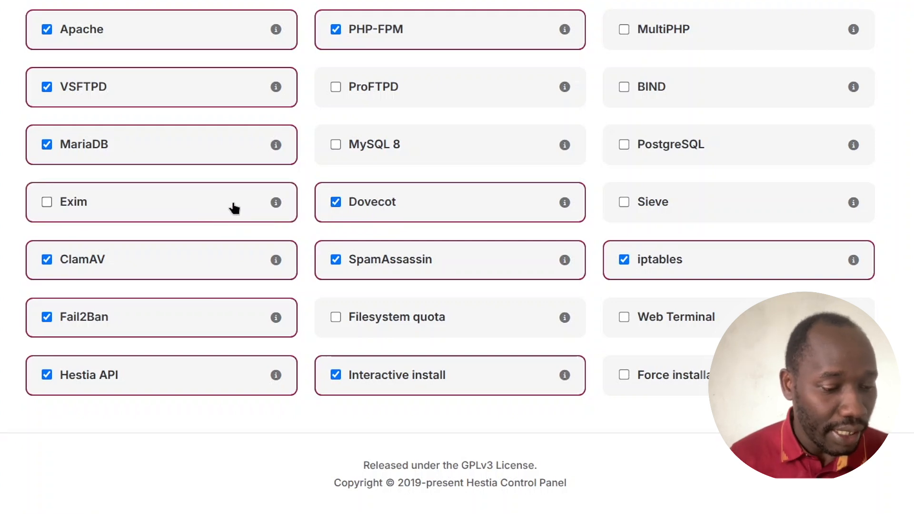
pyautogui.click(394, 206)
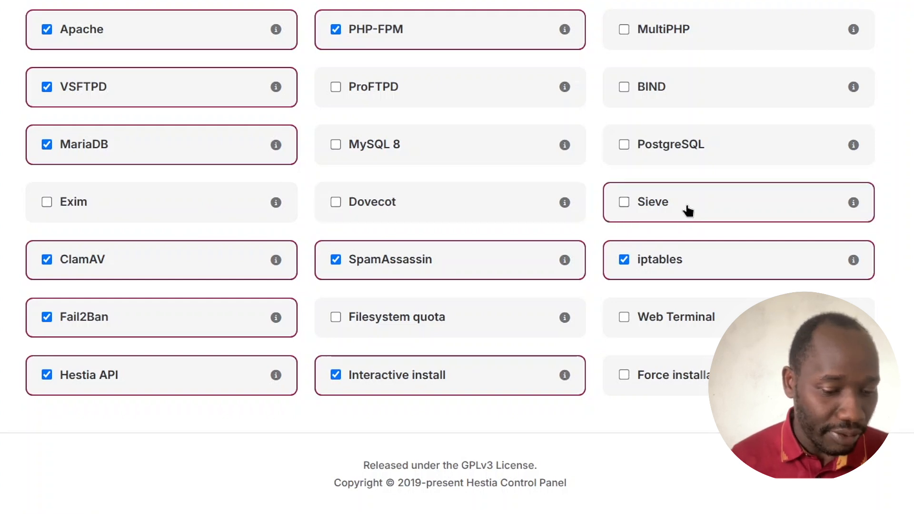
pyautogui.click(67, 265)
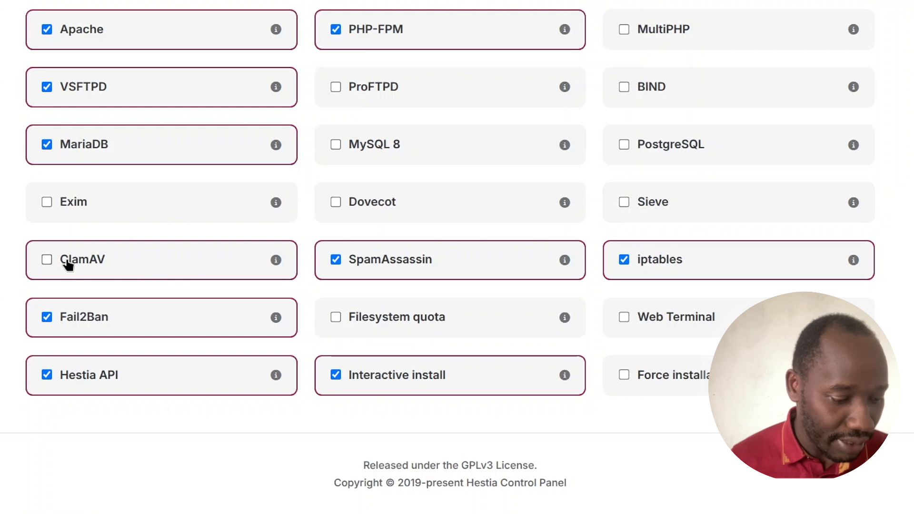
pyautogui.click(405, 266)
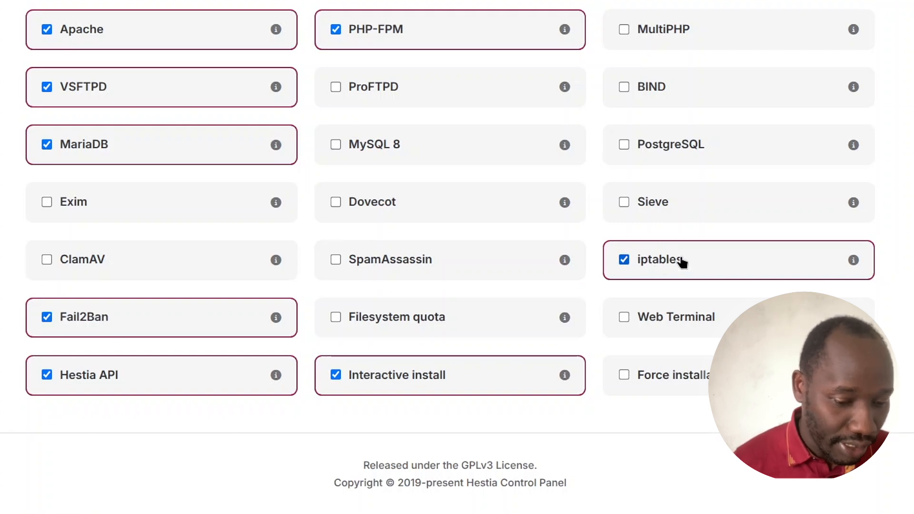
pyautogui.moveTo(279, 320)
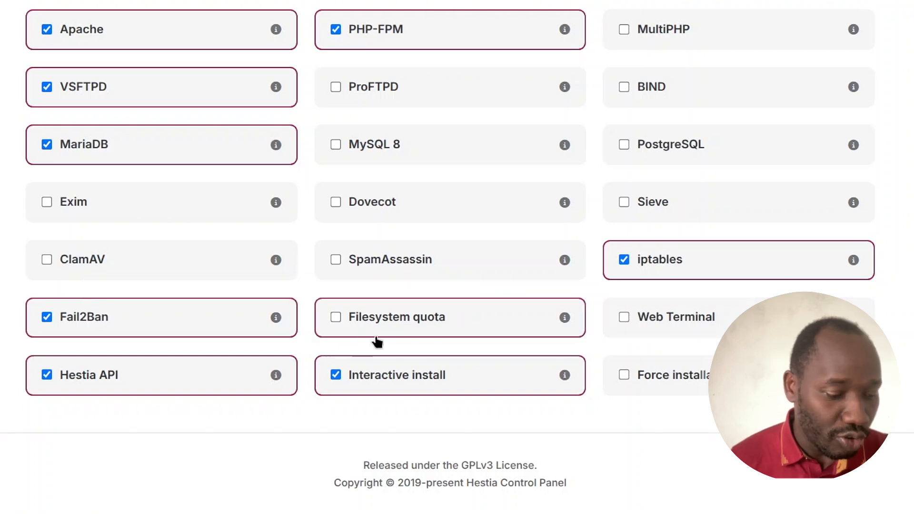
pyautogui.click(681, 333)
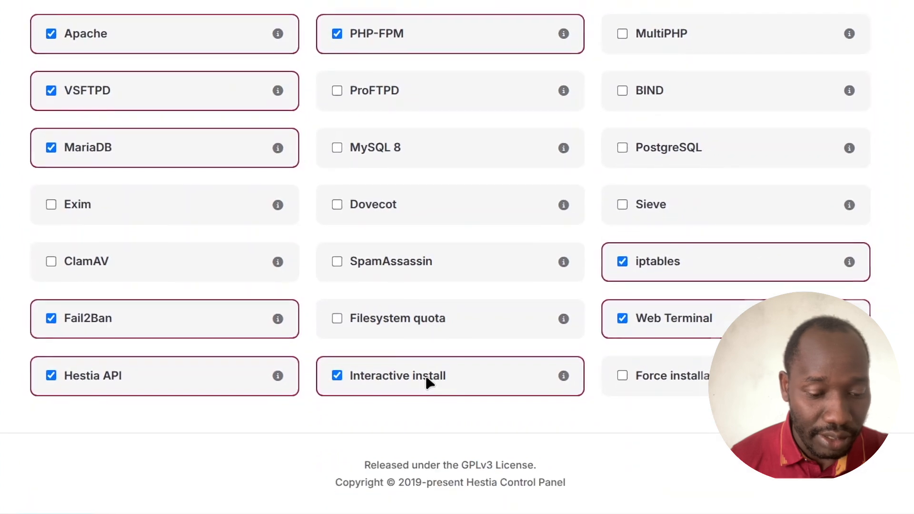
pyautogui.scroll(10, 530, 395)
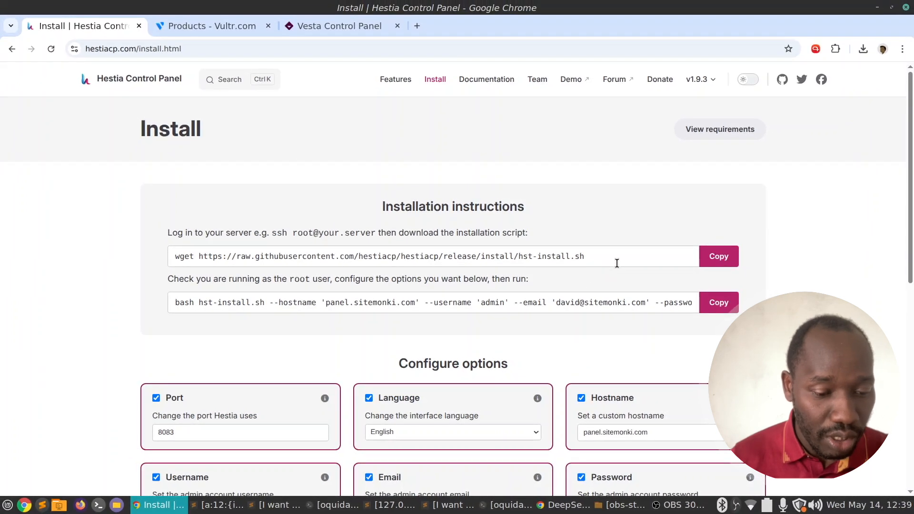
# Select the wget command that downloads the install script, then go to the Vultr products page.
pyautogui.click(624, 263)
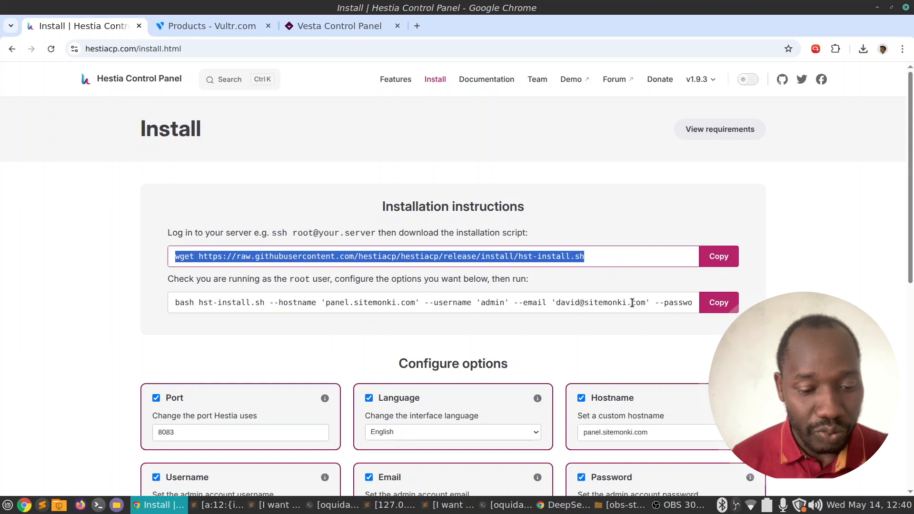
pyautogui.click(221, 24)
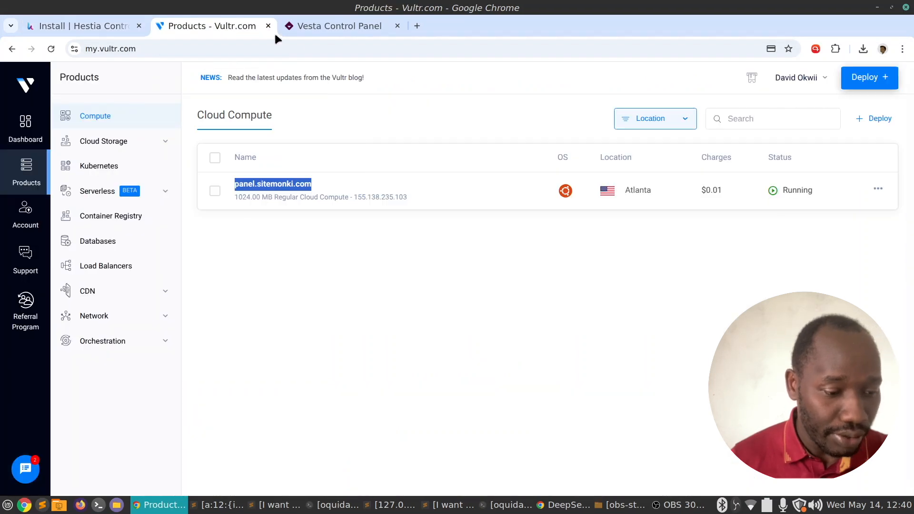
# Open the panel.sitemonki.com server details on Vultr, copy its IP address, and bring the terminal forward.
pyautogui.click(384, 256)
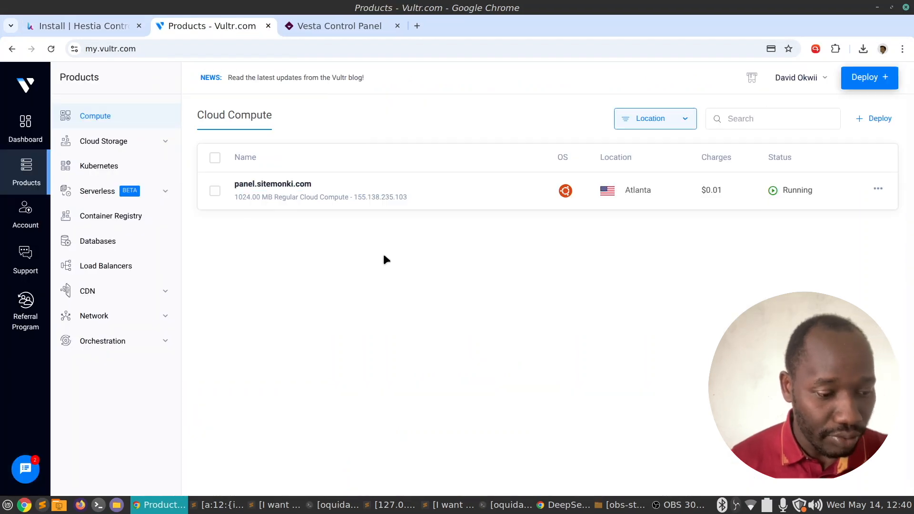
pyautogui.click(787, 196)
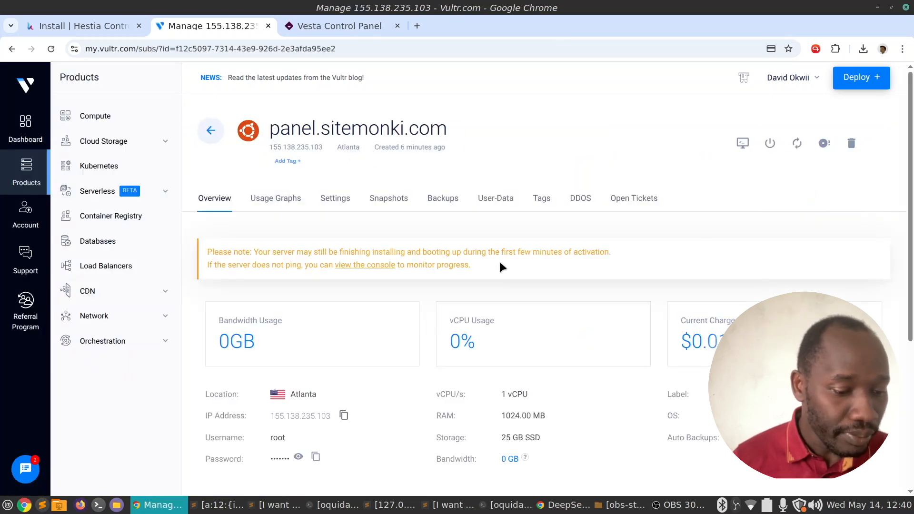
pyautogui.scroll(-4, 546, 253)
pyautogui.scroll(-1, 546, 246)
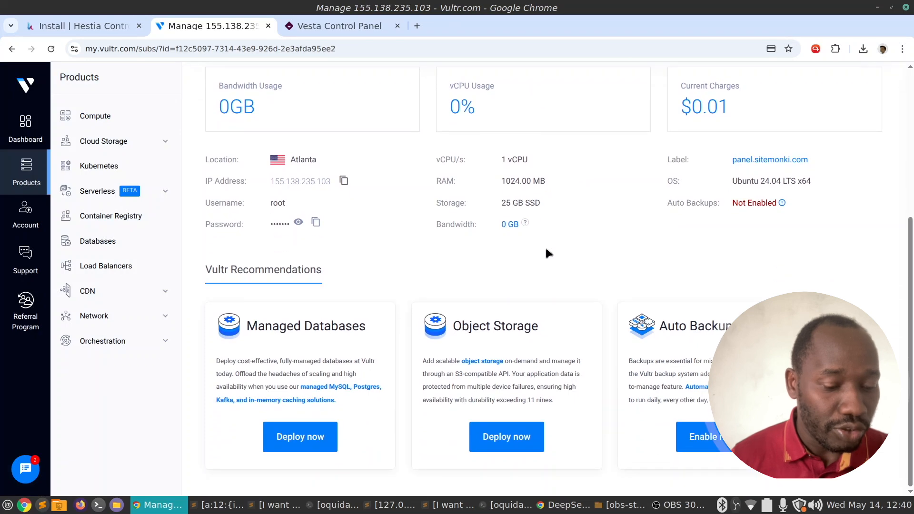
pyautogui.scroll(5, 545, 246)
pyautogui.scroll(-2, 546, 248)
pyautogui.scroll(1, 546, 245)
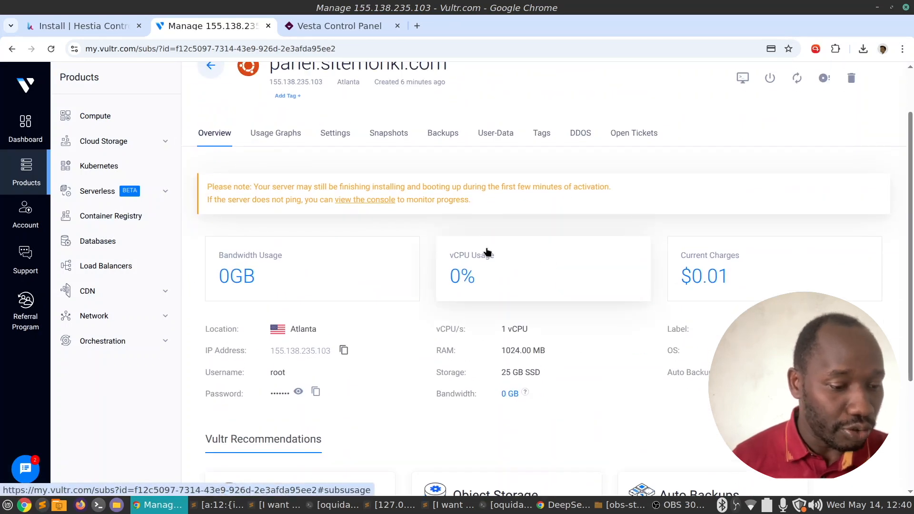
pyautogui.scroll(-3, 487, 252)
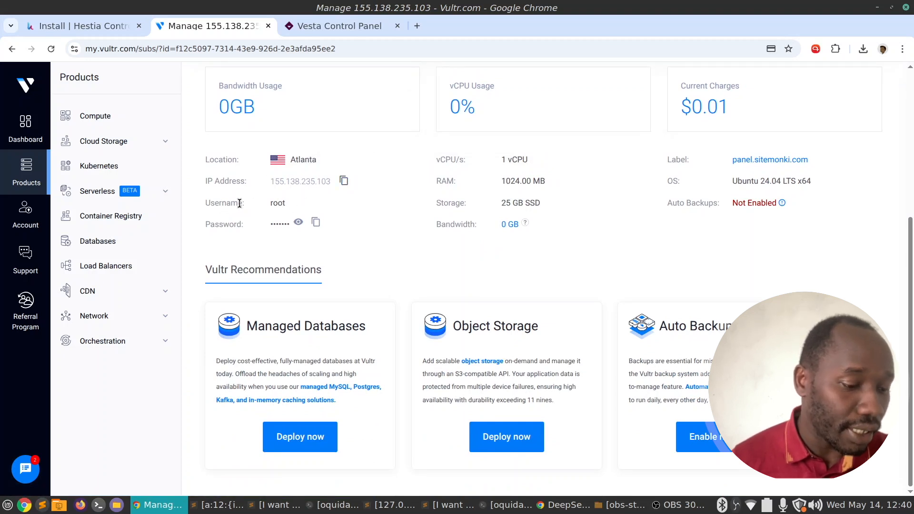
pyautogui.click(344, 181)
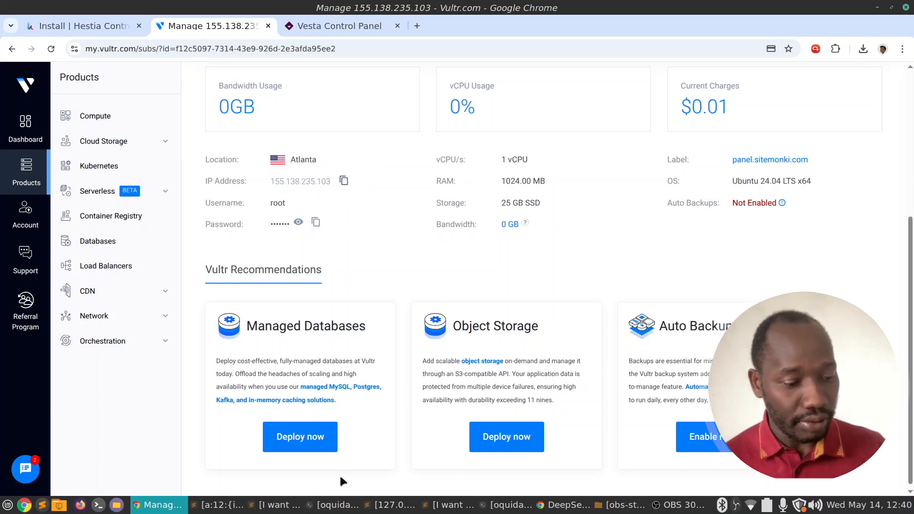
pyautogui.click(336, 505)
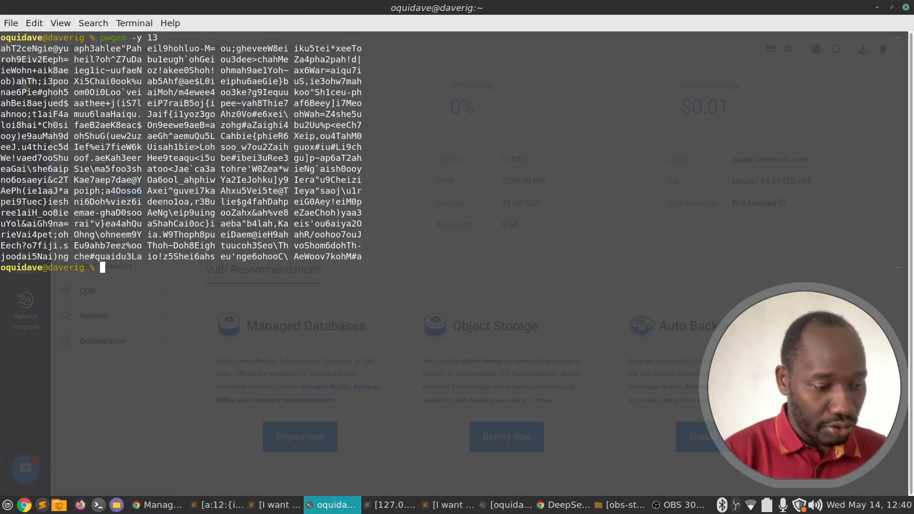
# Clear the terminal and enter ssh root@ followed by the pasted server IP.
pyautogui.write('clear')
pyautogui.press('Return')
pyautogui.write('ssh roo')
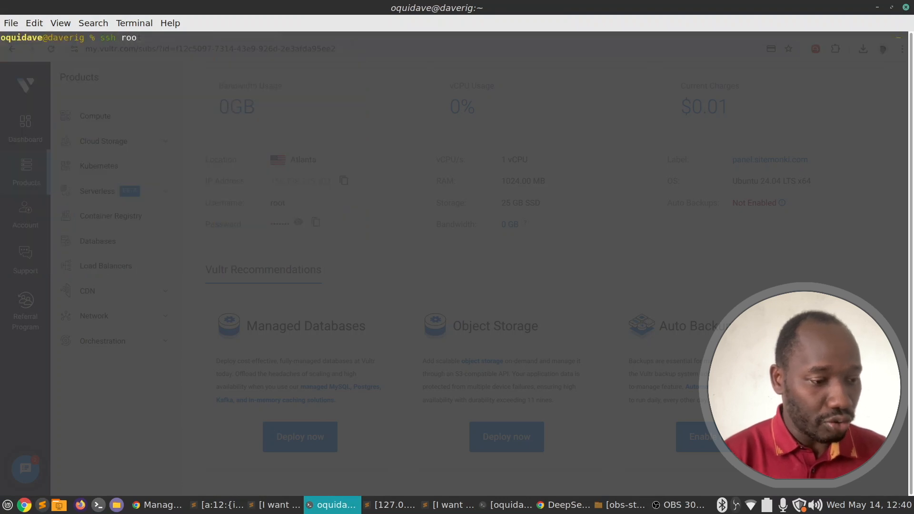
pyautogui.write('t@')
pyautogui.hotkey('ctrl', 'shift', 'v')
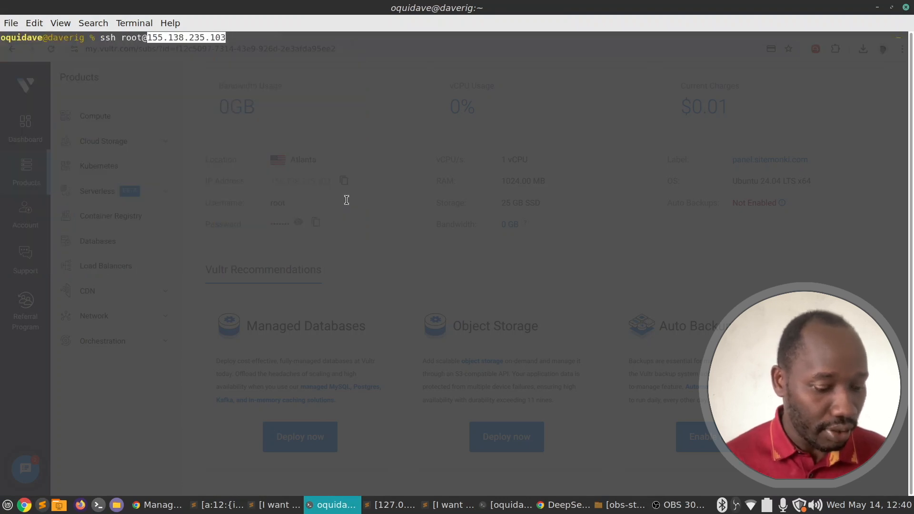
# Copy the root password from Vultr, start the SSH connection, and accept the host key with yes.
pyautogui.click(333, 505)
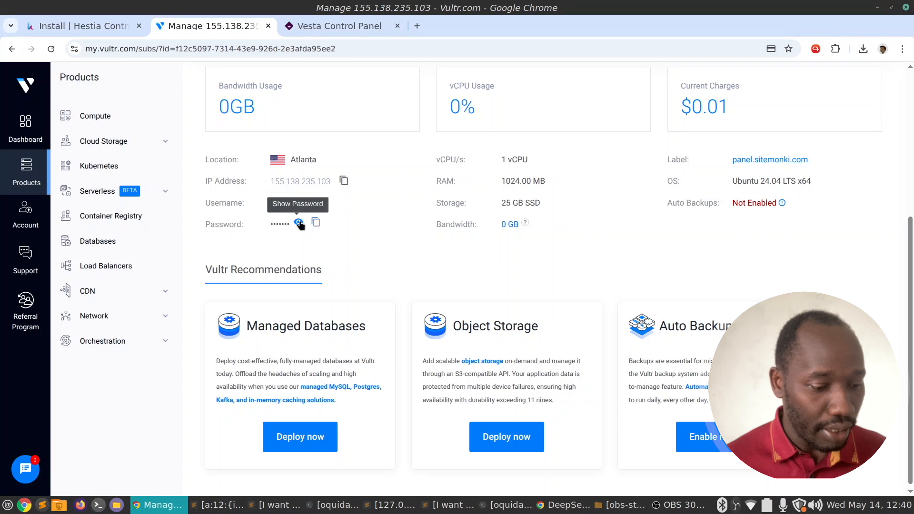
pyautogui.click(316, 222)
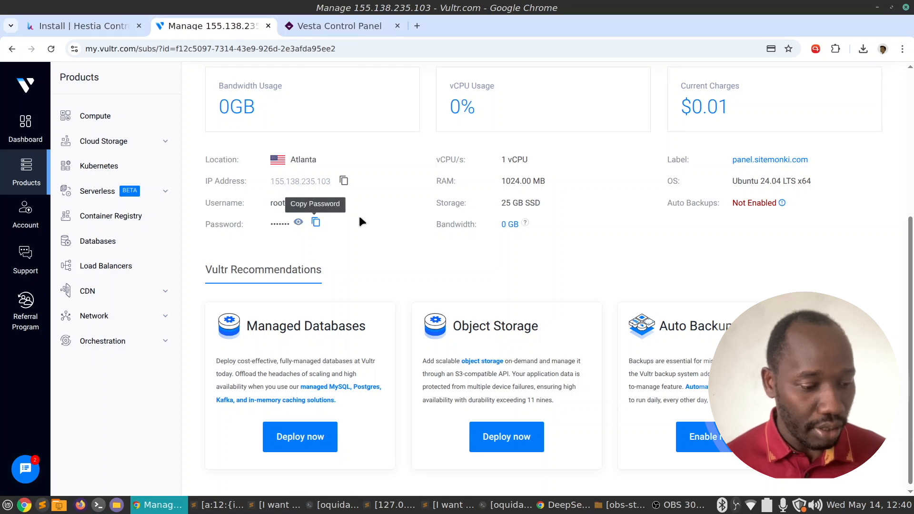
pyautogui.hotkey('alt', 'Tab')
pyautogui.click(333, 505)
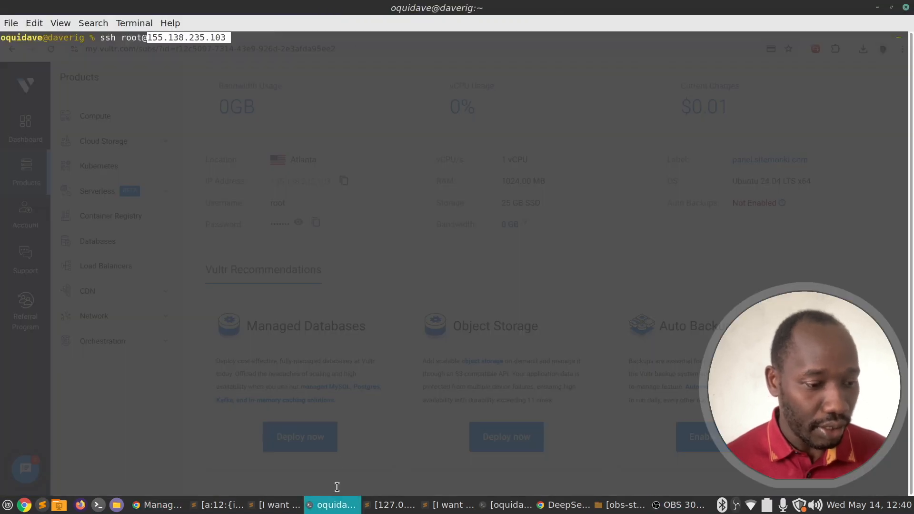
pyautogui.press('Return')
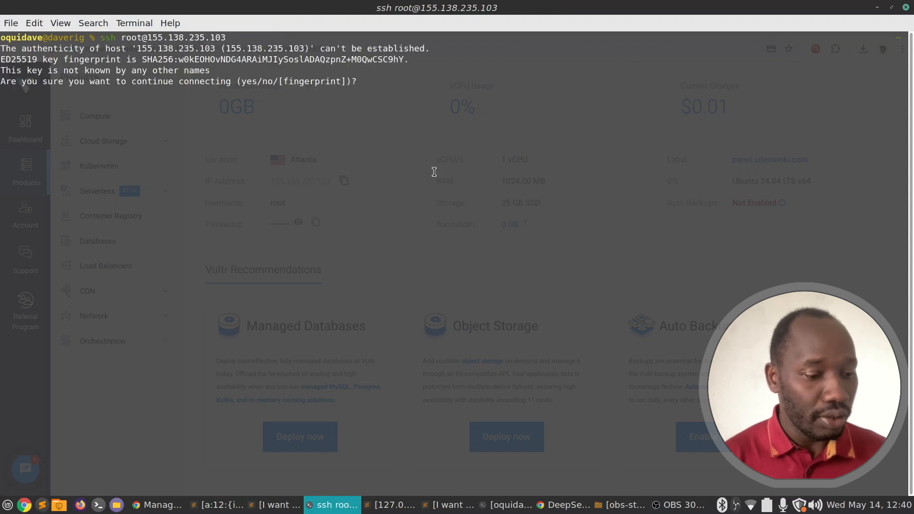
pyautogui.write('yes')
pyautogui.press('Return')
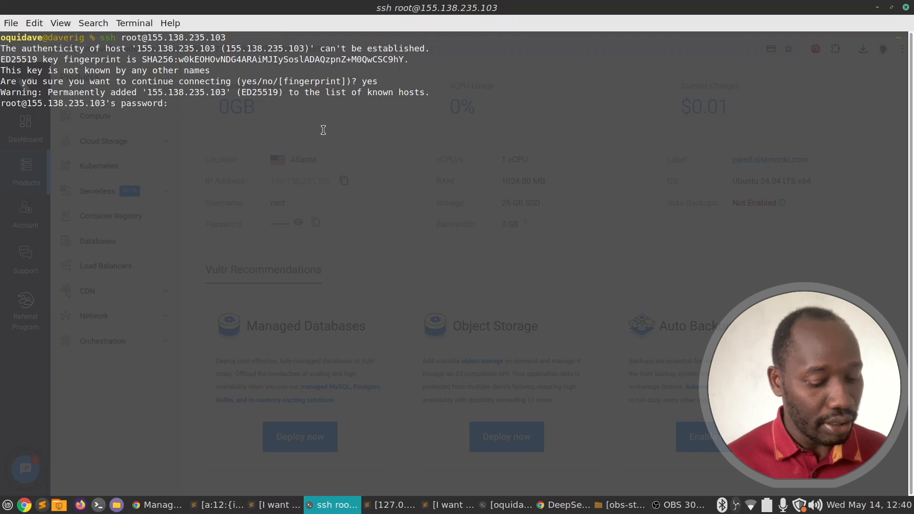
pyautogui.press('Return')
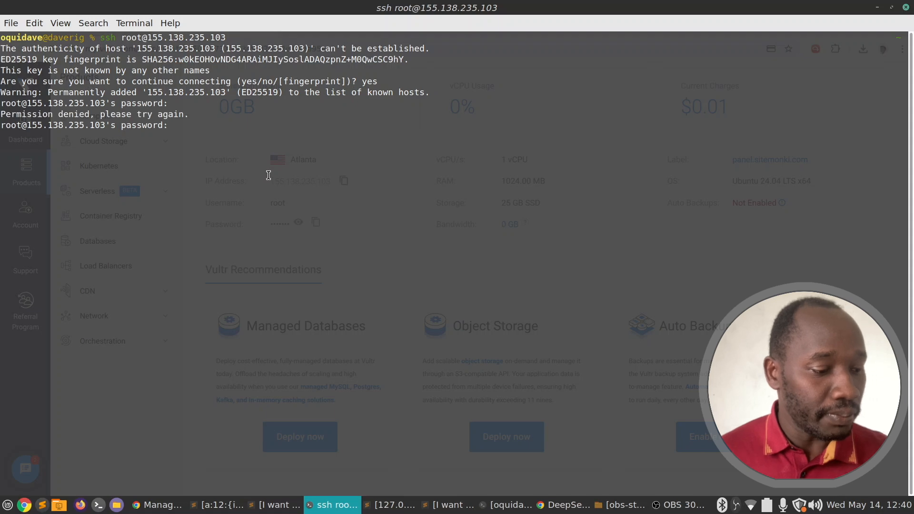
# Re-copy and paste the root password to log in as root, then clear the screen.
pyautogui.click(338, 504)
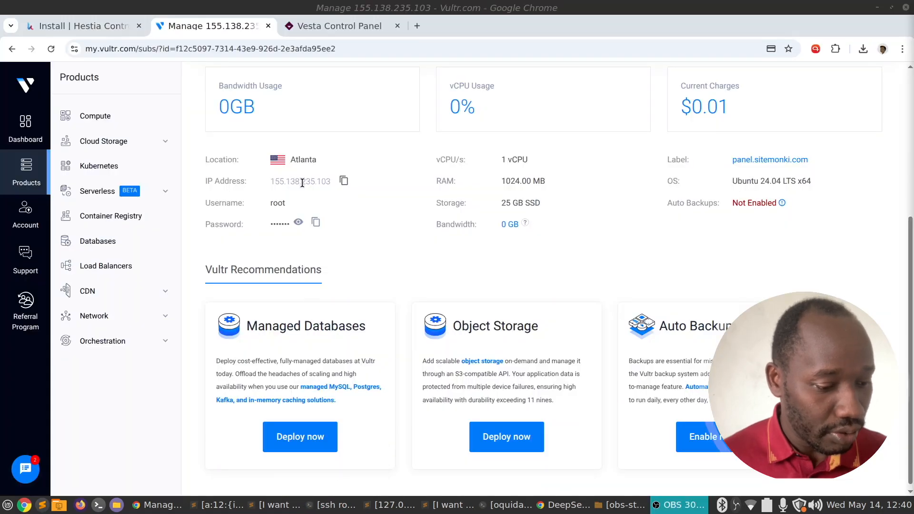
pyautogui.click(315, 222)
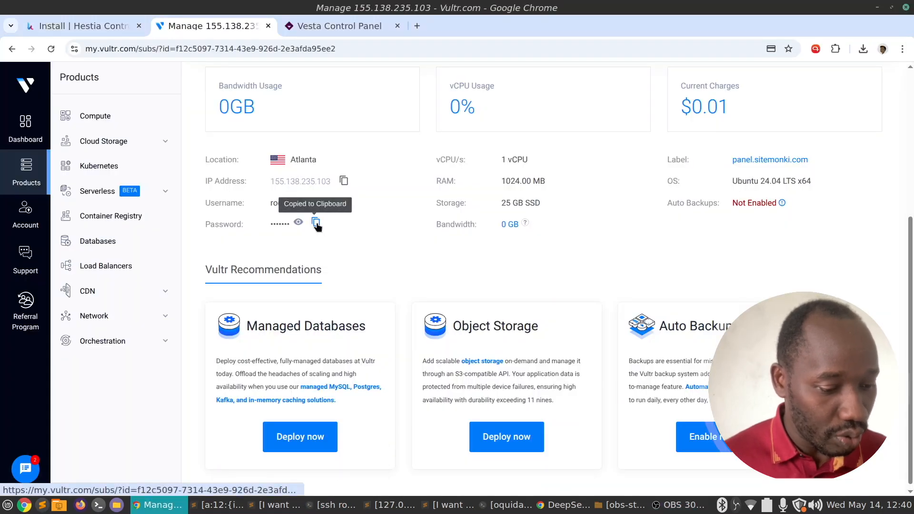
pyautogui.click(332, 510)
pyautogui.hotkey('ctrl', 'shift', 'v')
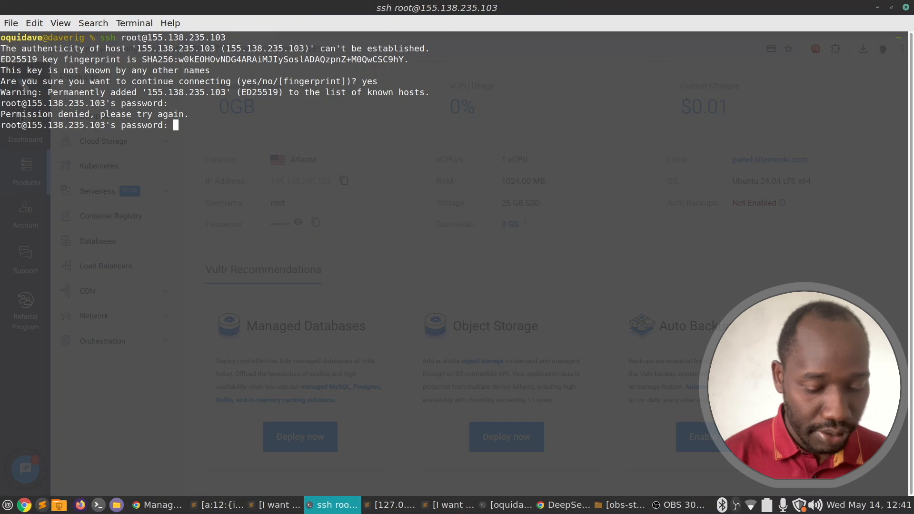
pyautogui.press('Return')
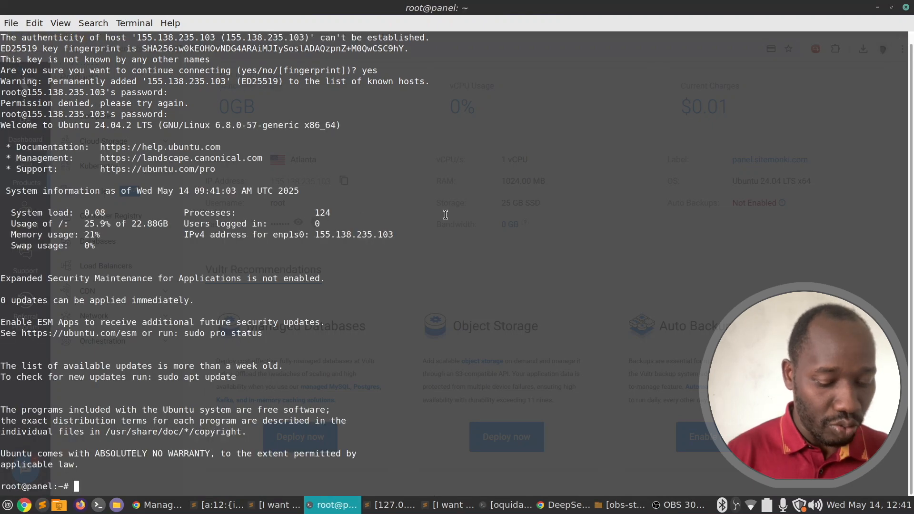
pyautogui.write('clear')
pyautogui.press('Return')
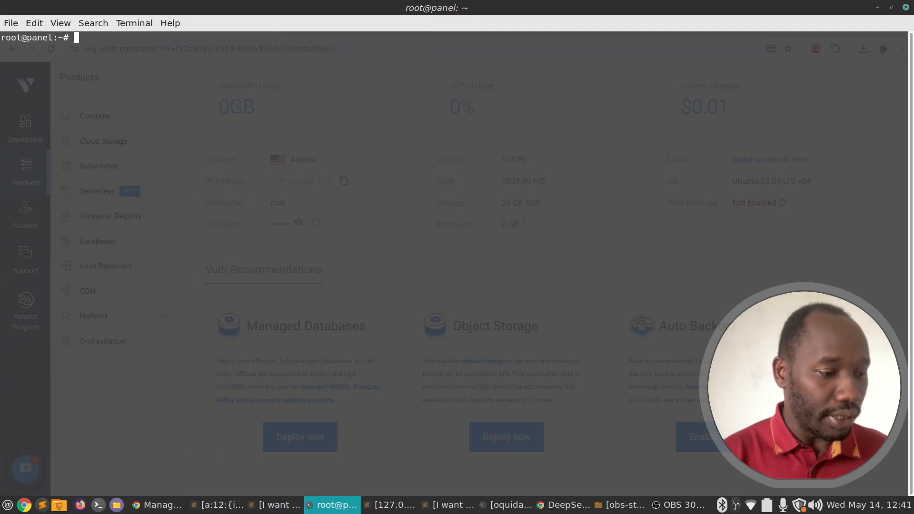
pyautogui.write('hostname')
pyautogui.press('Return')
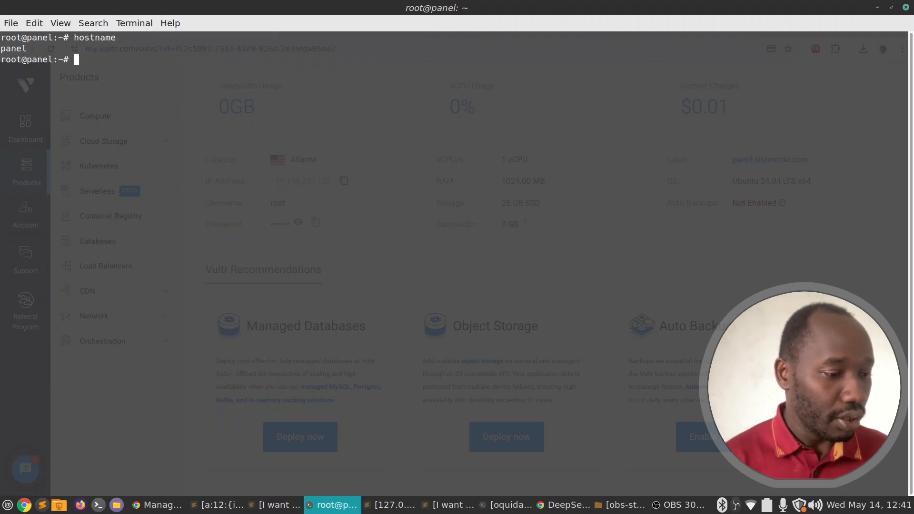
pyautogui.doubleClick(19, 47)
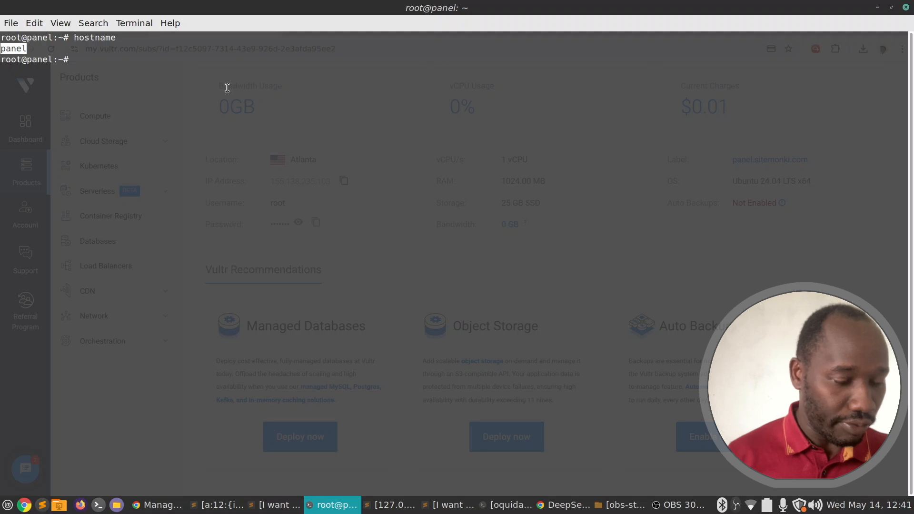
pyautogui.write('ca')
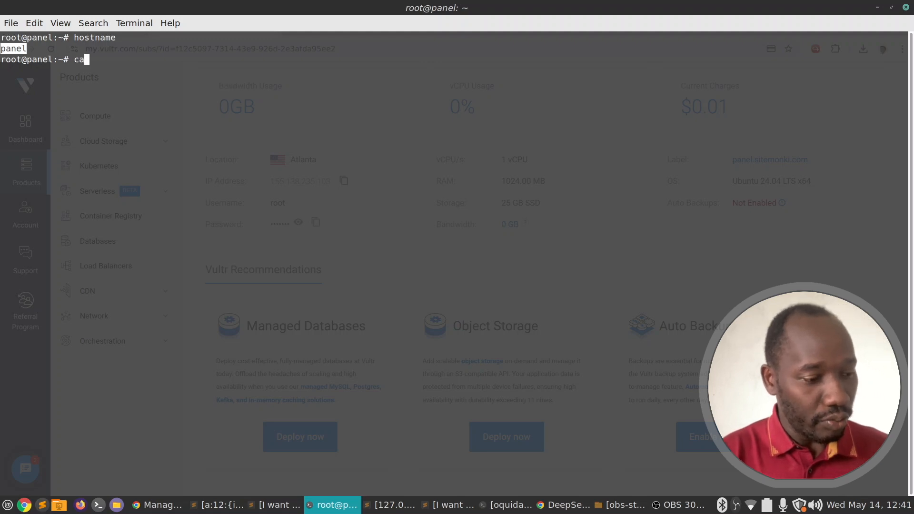
pyautogui.write('t /etc/hostnam')
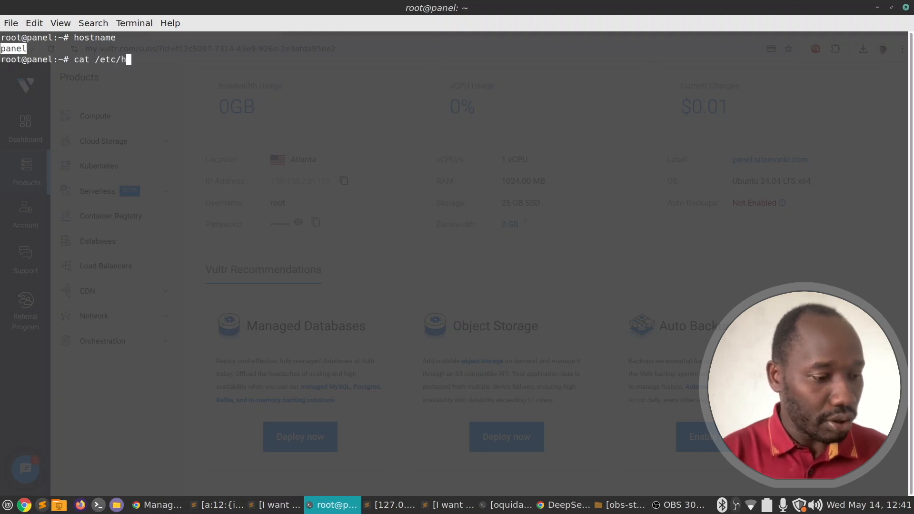
pyautogui.press('BackSpace')
pyautogui.press('BackSpace')
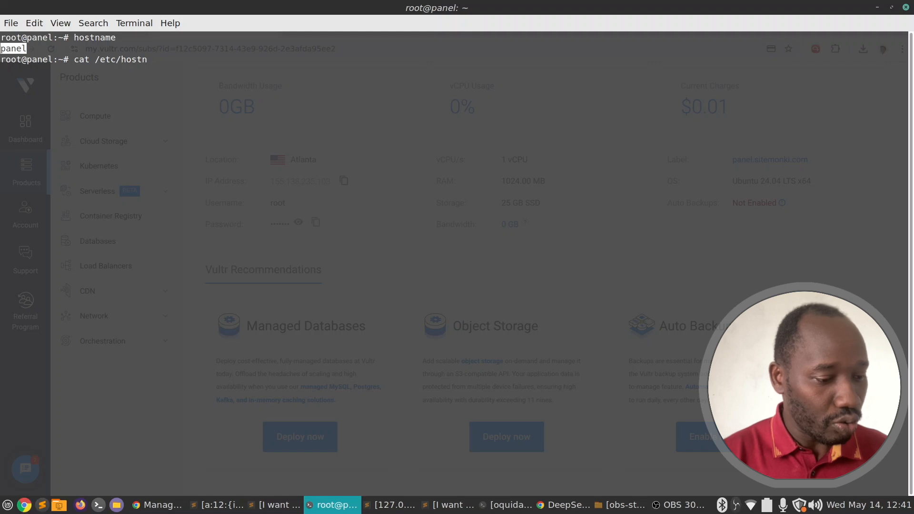
pyautogui.write('ame')
pyautogui.press('Return')
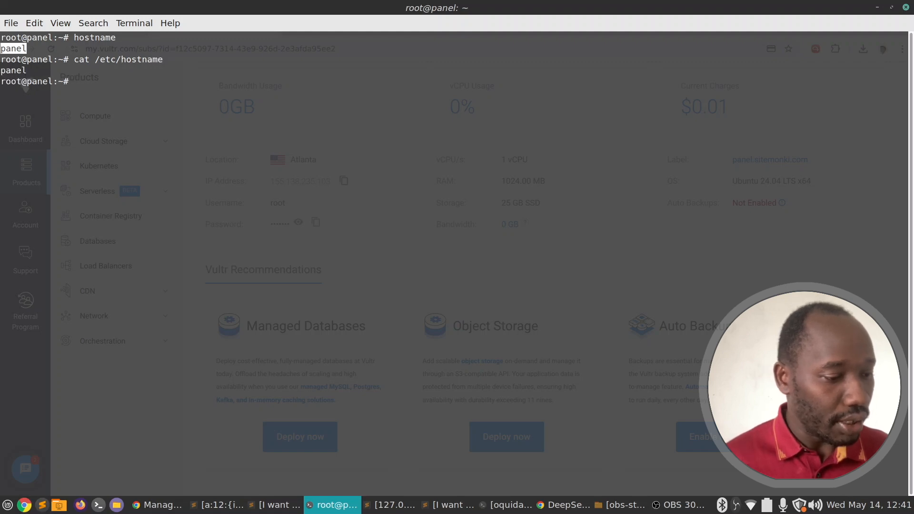
pyautogui.doubleClick(160, 59)
pyautogui.write('vi /etc/')
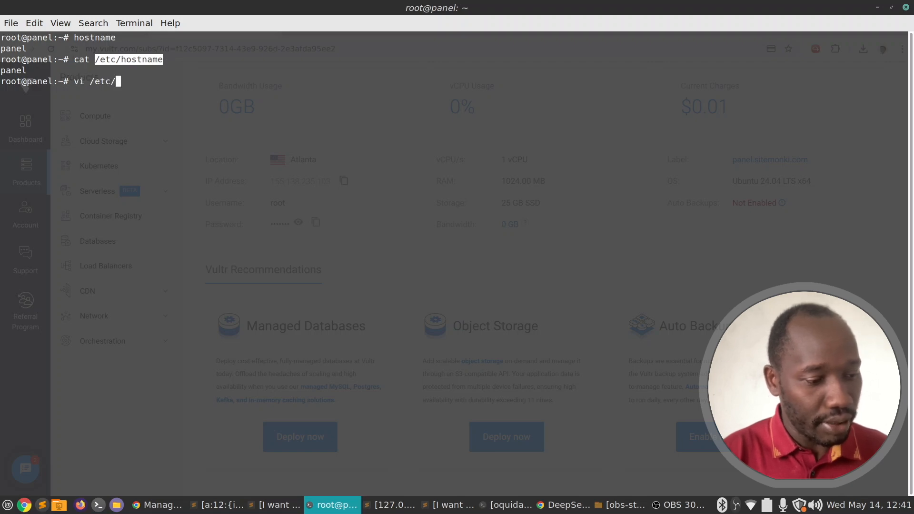
pyautogui.write('hostname')
pyautogui.press('Return')
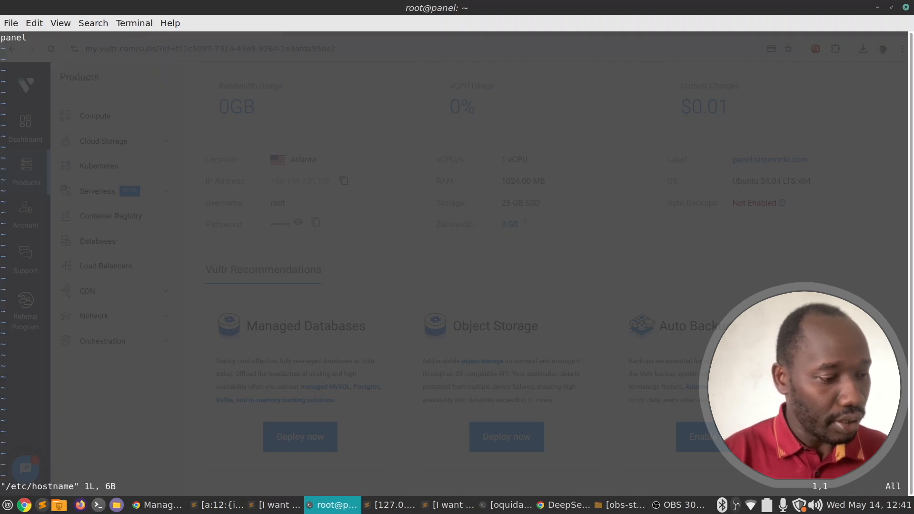
pyautogui.press('i')
pyautogui.press('Right')
pyautogui.press('Right')
pyautogui.press('Right')
pyautogui.press('Right')
pyautogui.press('Right')
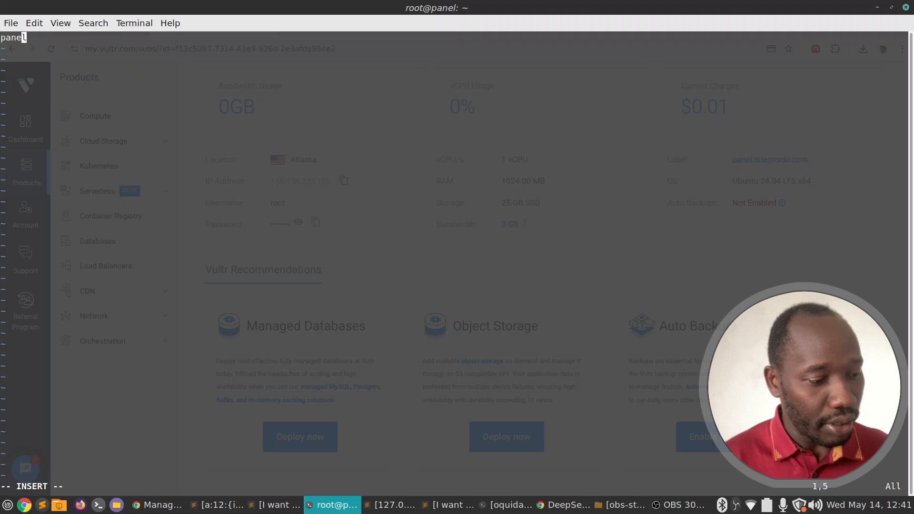
pyautogui.write('.sitemonki.com')
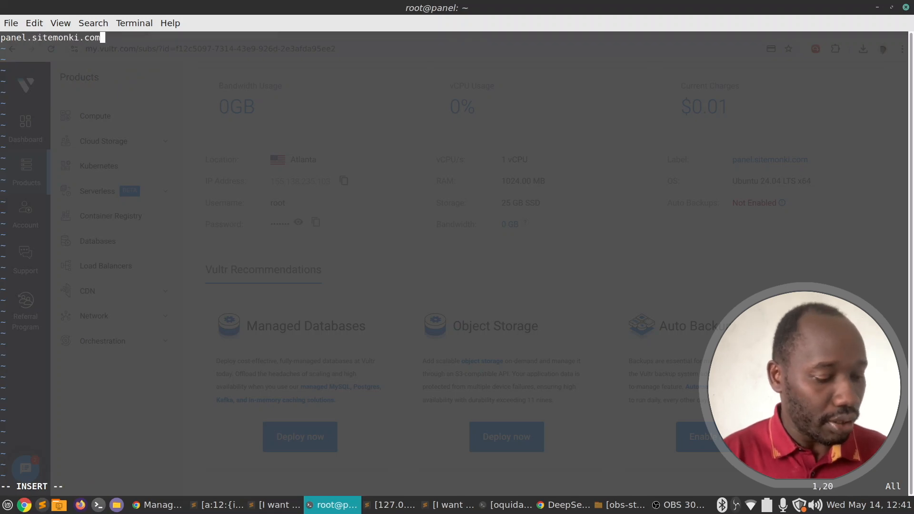
pyautogui.press('Escape')
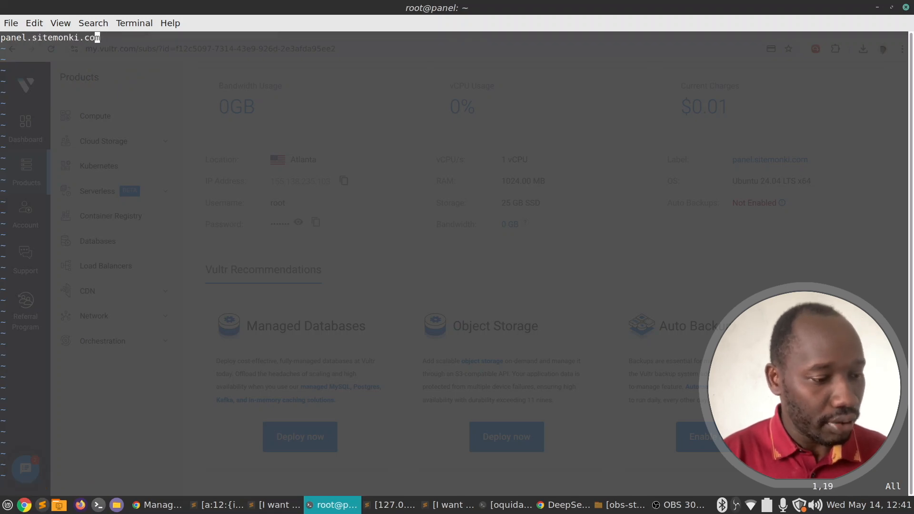
pyautogui.write(':wq')
pyautogui.press('Return')
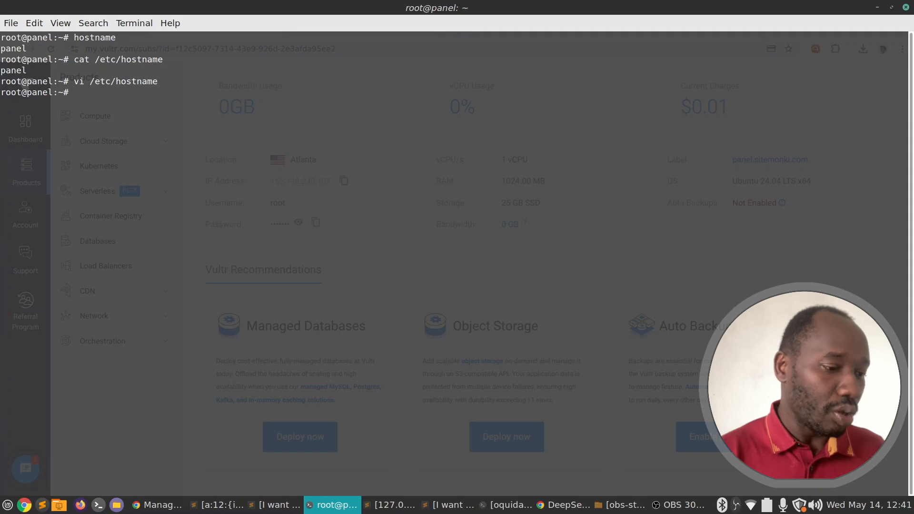
pyautogui.write('vi /etc')
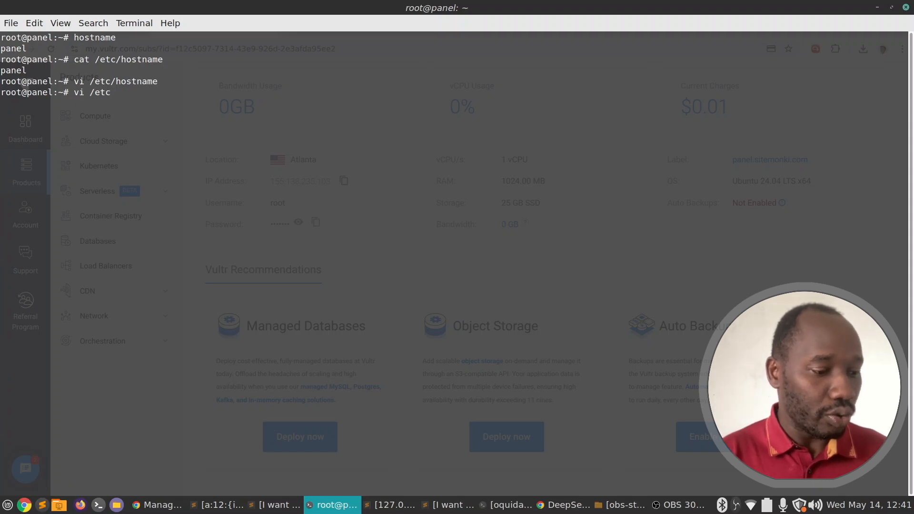
pyautogui.write('/hosts')
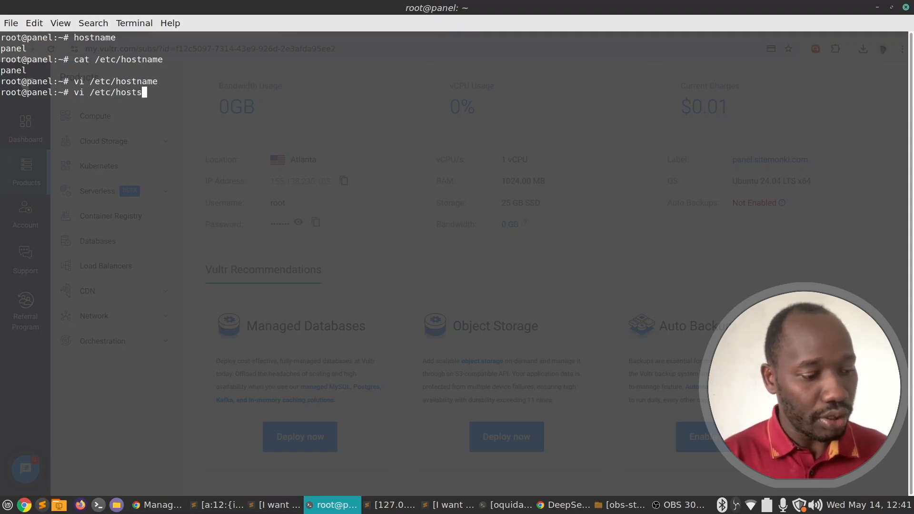
pyautogui.press('Return')
pyautogui.press('i')
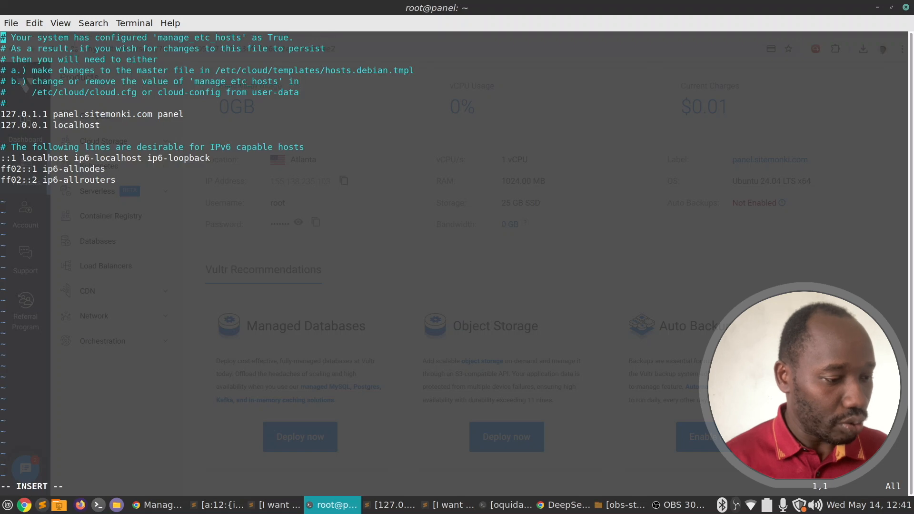
pyautogui.press('Down')
pyautogui.press('Down')
pyautogui.press('Down')
pyautogui.press('Down')
pyautogui.press('Down')
pyautogui.press('Down')
pyautogui.press('Down')
pyautogui.press('Down')
pyautogui.press('Down')
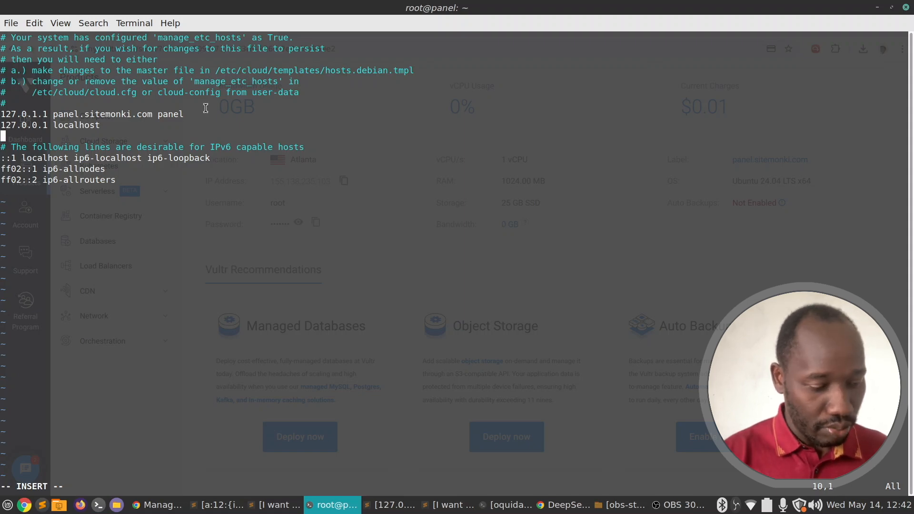
pyautogui.hotkey('ctrl', 'shift', 'v')
pyautogui.press('BackSpace')
pyautogui.press('BackSpace')
pyautogui.press('BackSpace')
pyautogui.press('BackSpace')
pyautogui.press('BackSpace')
pyautogui.press('BackSpace')
pyautogui.press('BackSpace')
pyautogui.press('BackSpace')
pyautogui.press('BackSpace')
pyautogui.press('BackSpace')
pyautogui.press('BackSpace')
pyautogui.press('BackSpace')
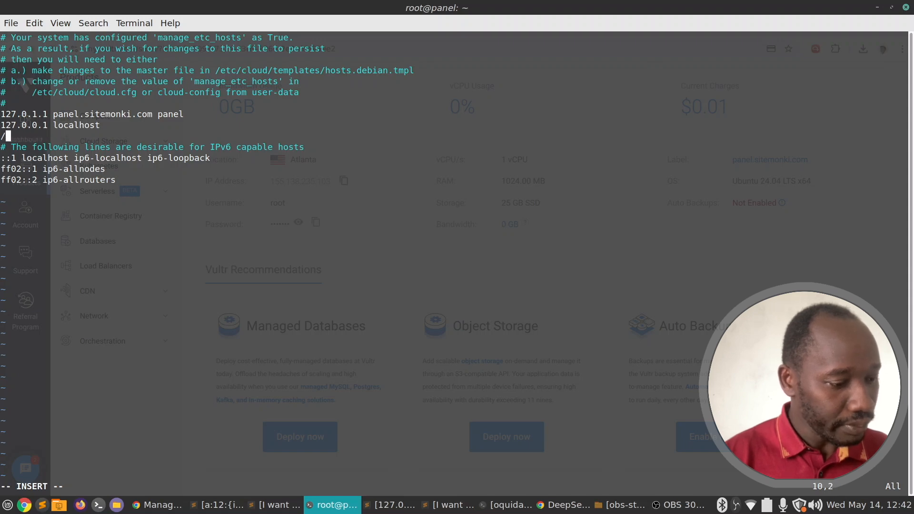
pyautogui.press('BackSpace')
pyautogui.press('Escape')
pyautogui.write(':')
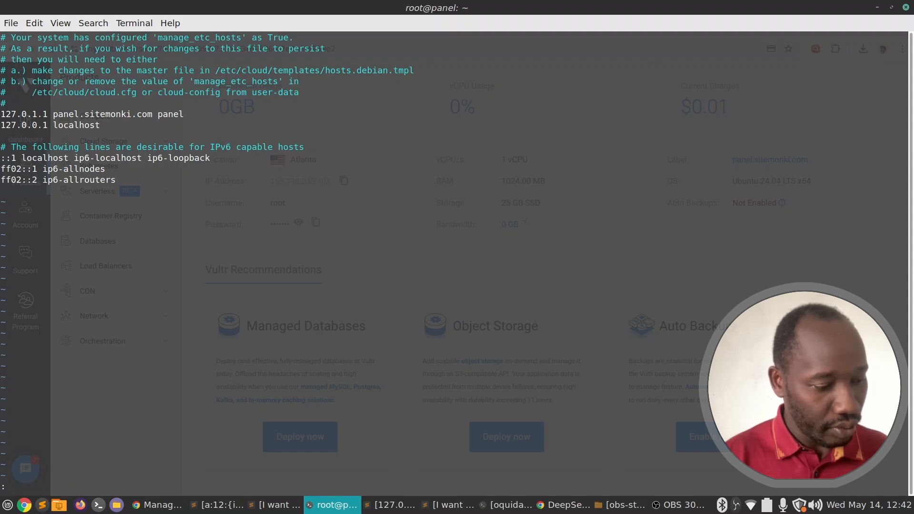
pyautogui.write('wq')
pyautogui.press('Return')
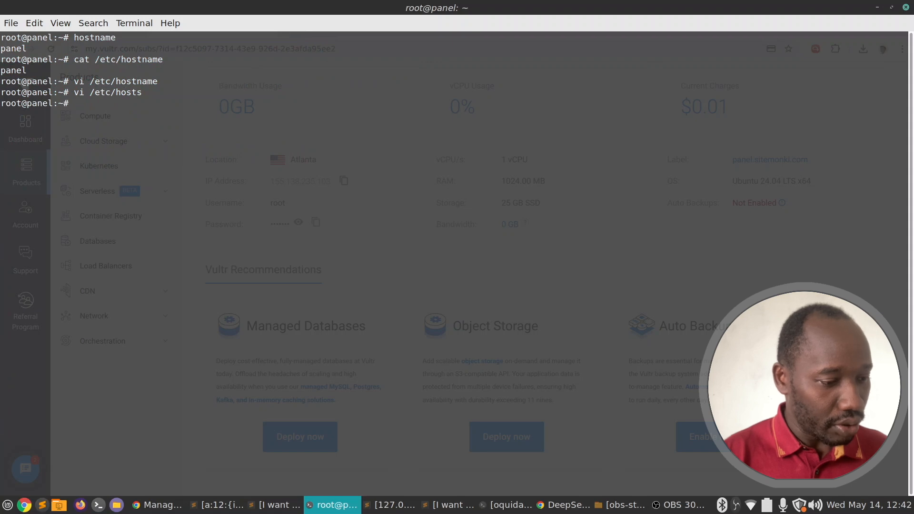
# Run curl ipinfo.io and copy the public IP 155.138.235.103 from its output.
pyautogui.write('curl')
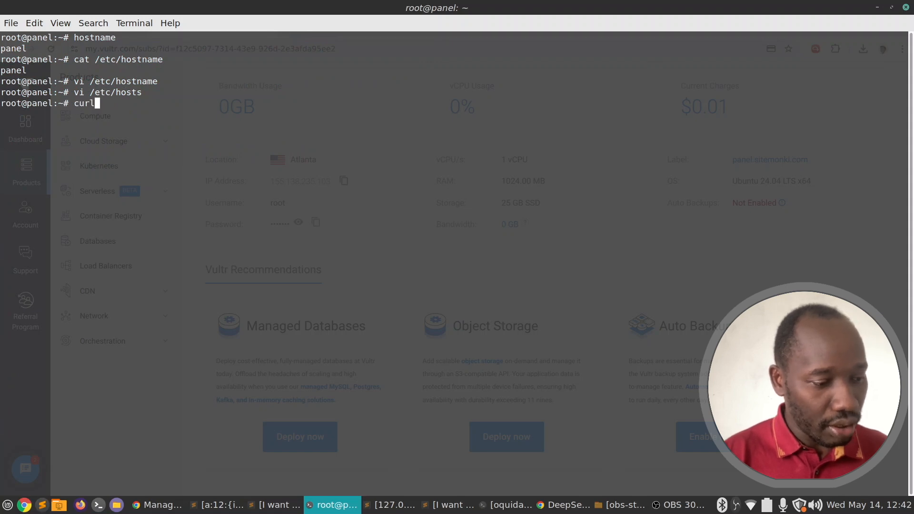
pyautogui.write(' ipinf')
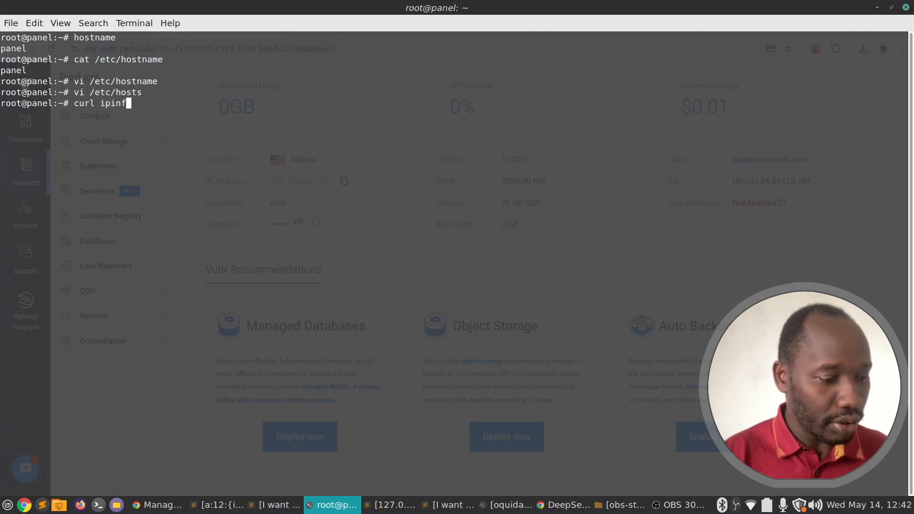
pyautogui.write('o.io')
pyautogui.press('Return')
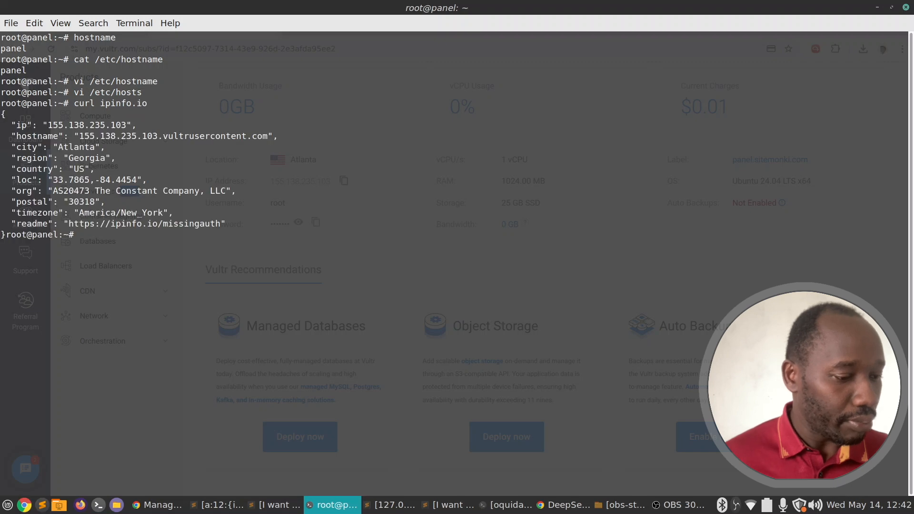
pyautogui.doubleClick(71, 124)
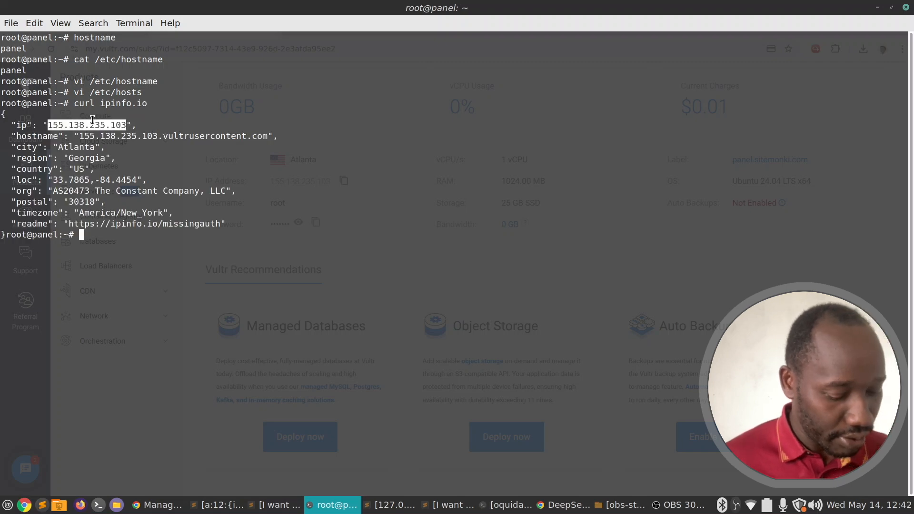
pyautogui.write('vi ')
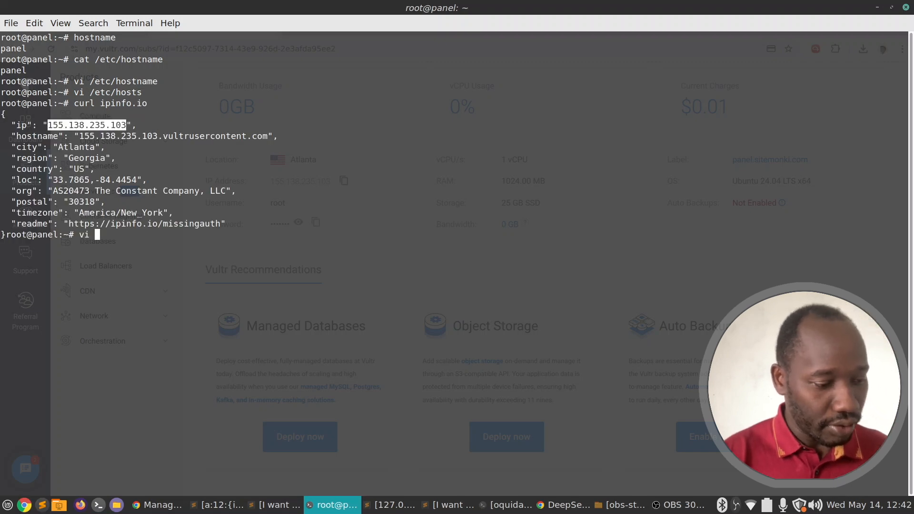
pyautogui.write('/etc/hosts')
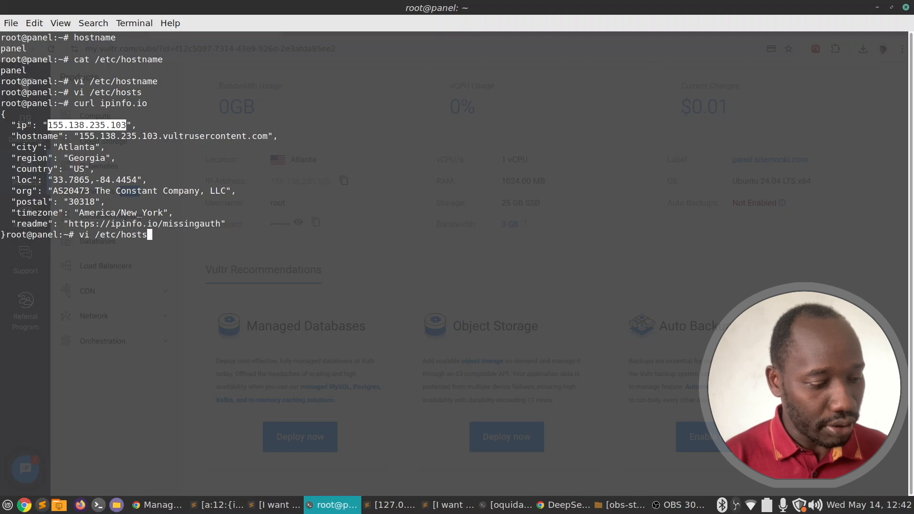
# Add the line '155.138.235.103 palel.sitemonki.com' to /etc/hosts in vi and save with :wq.
pyautogui.press('Return')
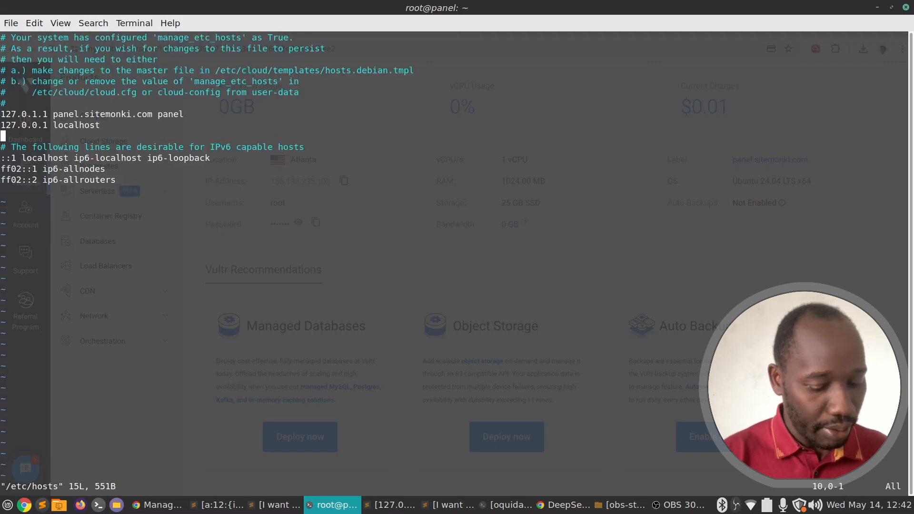
pyautogui.write('155.138.235.103')
pyautogui.press('space')
pyautogui.press('p')
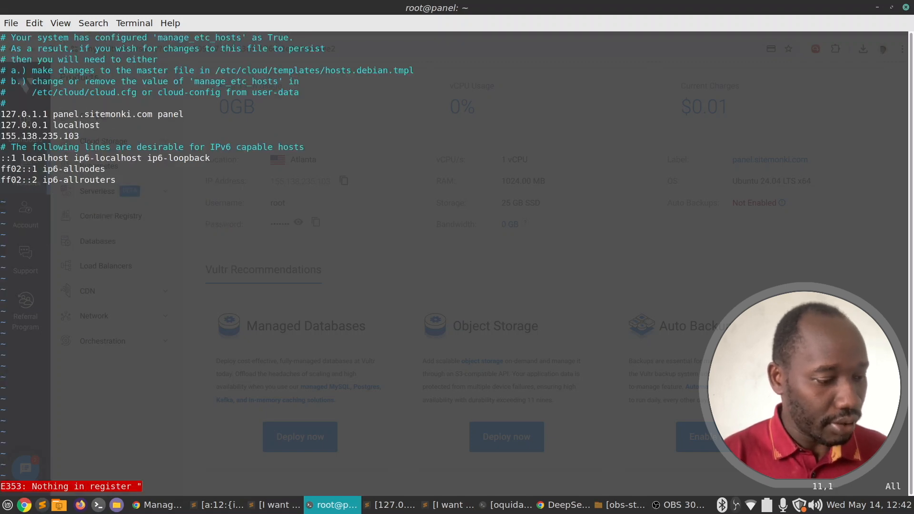
pyautogui.press('i')
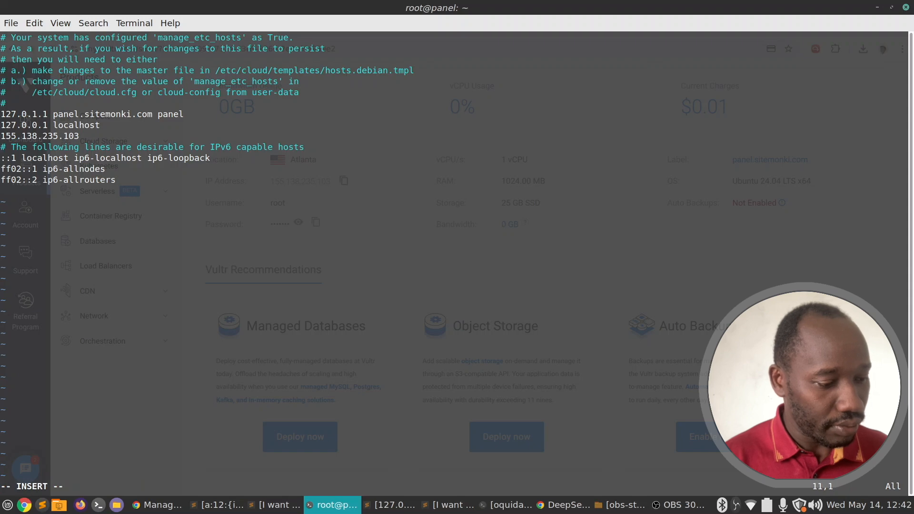
pyautogui.press('Right')
pyautogui.press('Right')
pyautogui.press('Right')
pyautogui.press('Right')
pyautogui.press('Right')
pyautogui.press('Right')
pyautogui.press('Right')
pyautogui.press('Right')
pyautogui.press('Right')
pyautogui.press('Right')
pyautogui.press('Right')
pyautogui.press('Right')
pyautogui.press('Right')
pyautogui.press('Right')
pyautogui.press('Right')
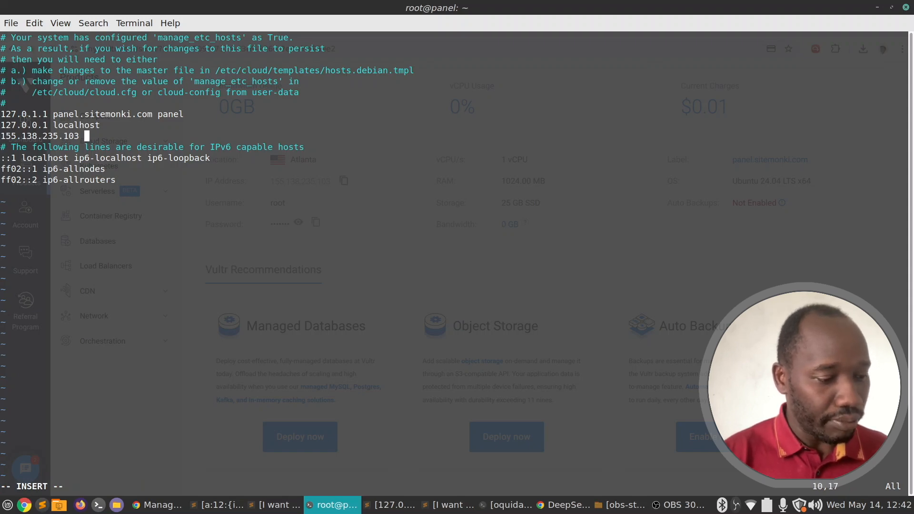
pyautogui.write('pa')
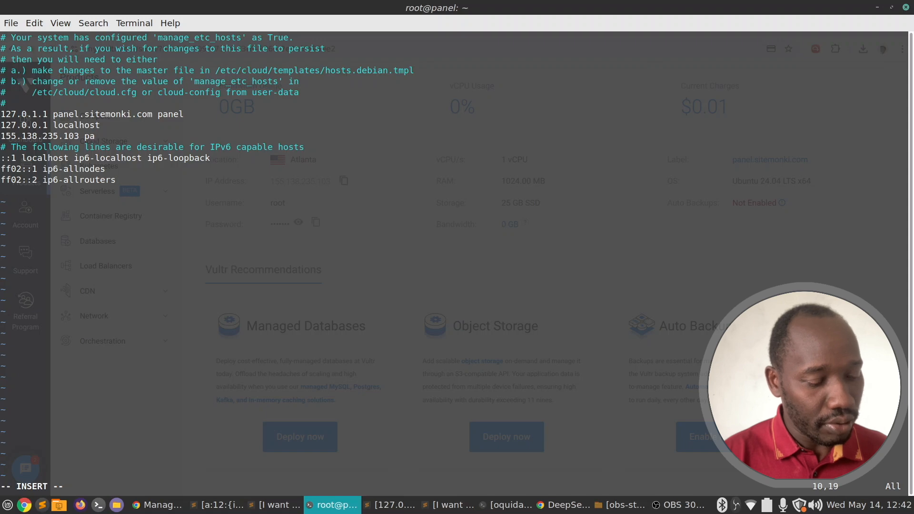
pyautogui.write('l')
pyautogui.write('el.si')
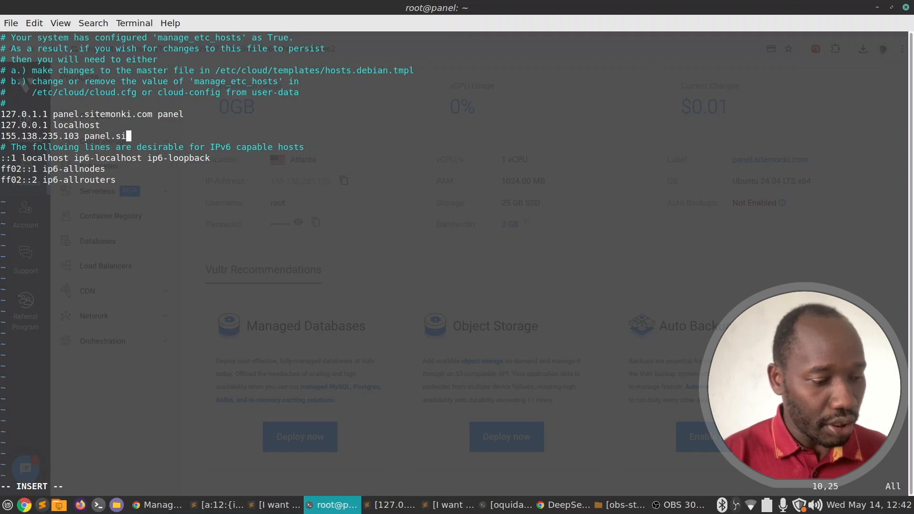
pyautogui.write('temonki.com')
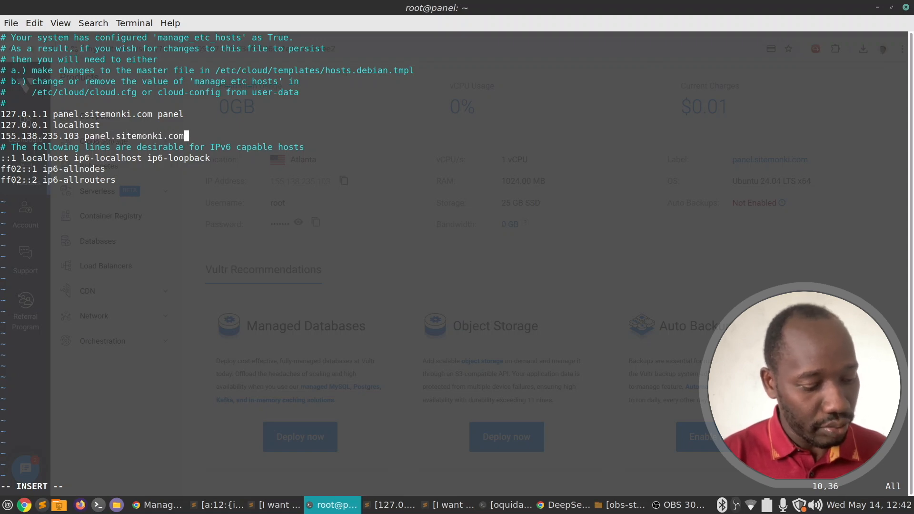
pyautogui.press('Escape')
pyautogui.write(':wq')
pyautogui.press('Return')
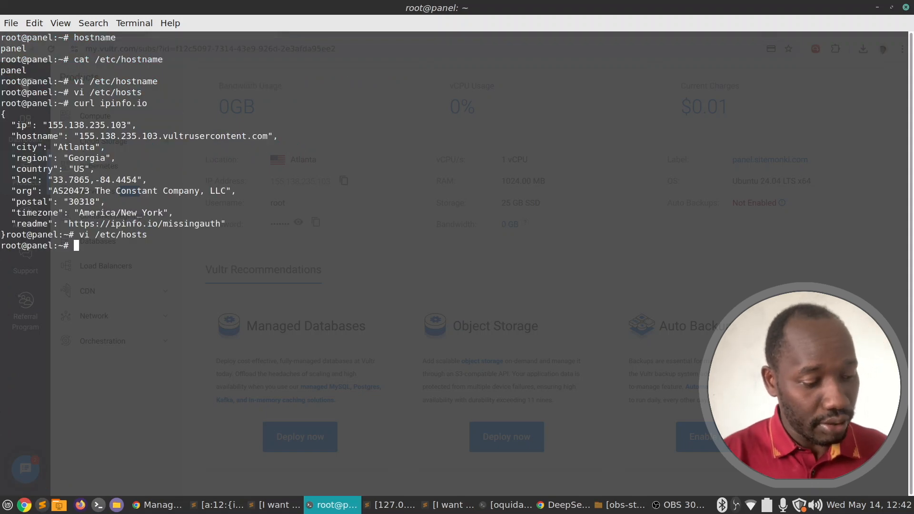
# Reboot the server, ending the SSH session, then minimize the terminal to show the Vultr page.
pyautogui.write('reboot')
pyautogui.press('Return')
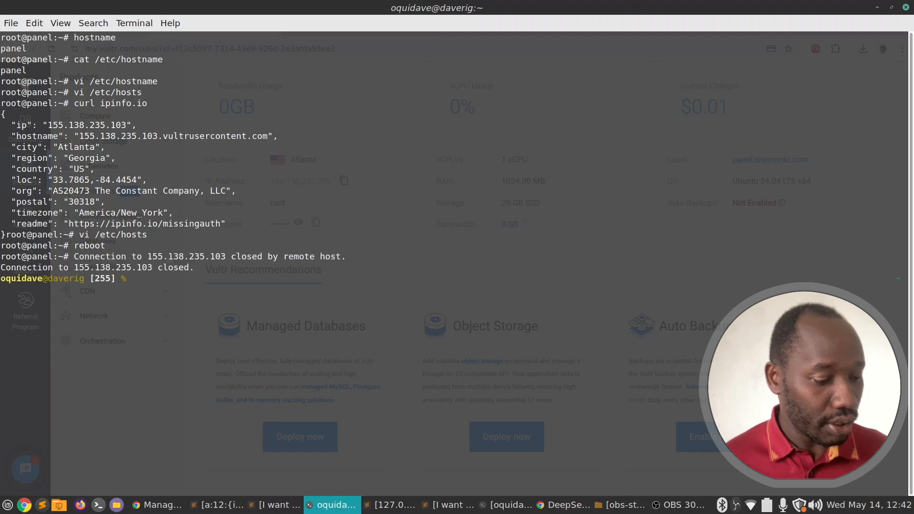
pyautogui.moveTo(316, 268); pyautogui.dragTo(350, 184)
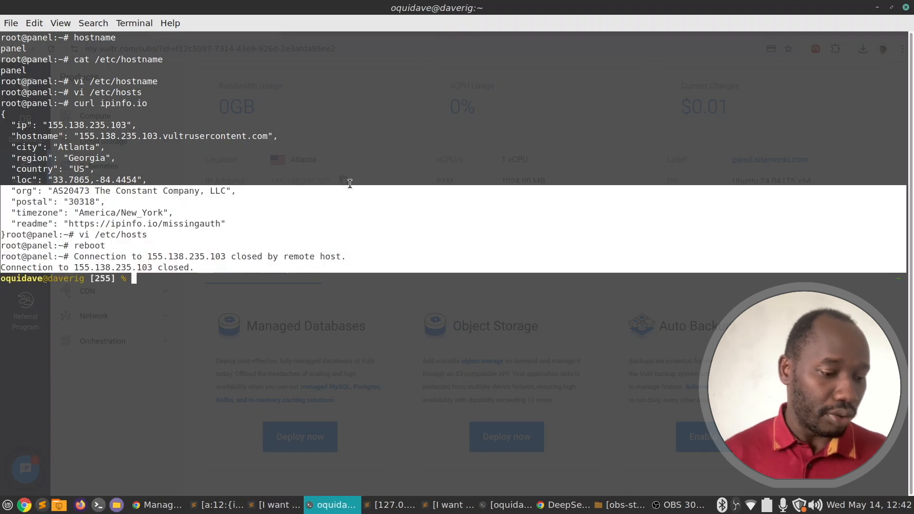
pyautogui.click(351, 184)
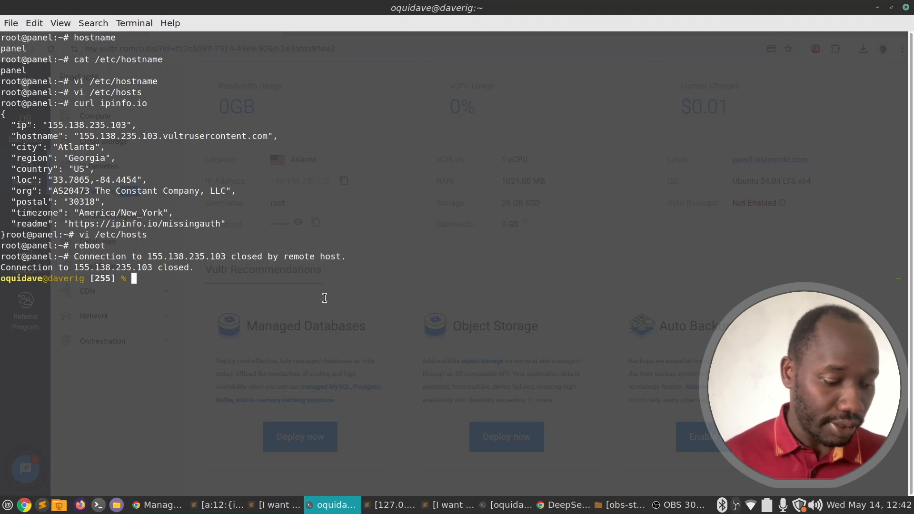
pyautogui.click(332, 505)
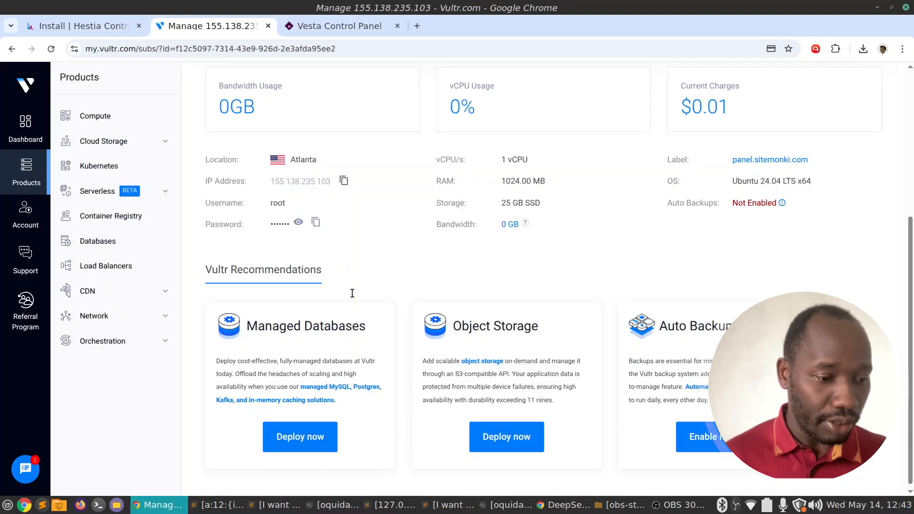
# Open name.com in a new browser tab and sign in to the account.
pyautogui.click(421, 24)
pyautogui.write('name.com')
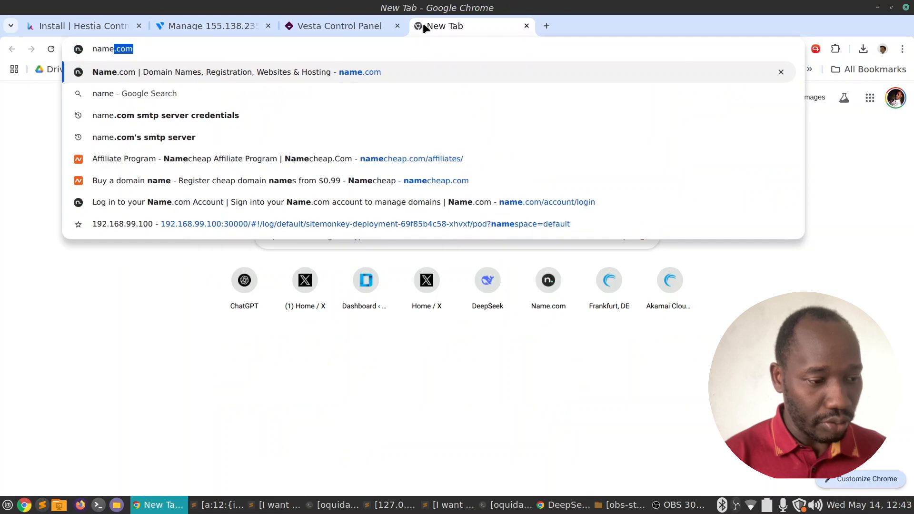
pyautogui.press('Return')
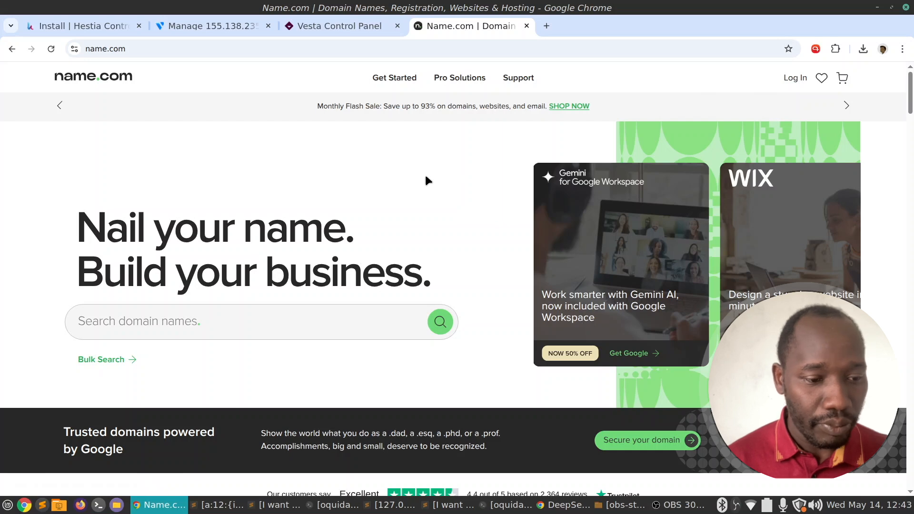
pyautogui.click(795, 79)
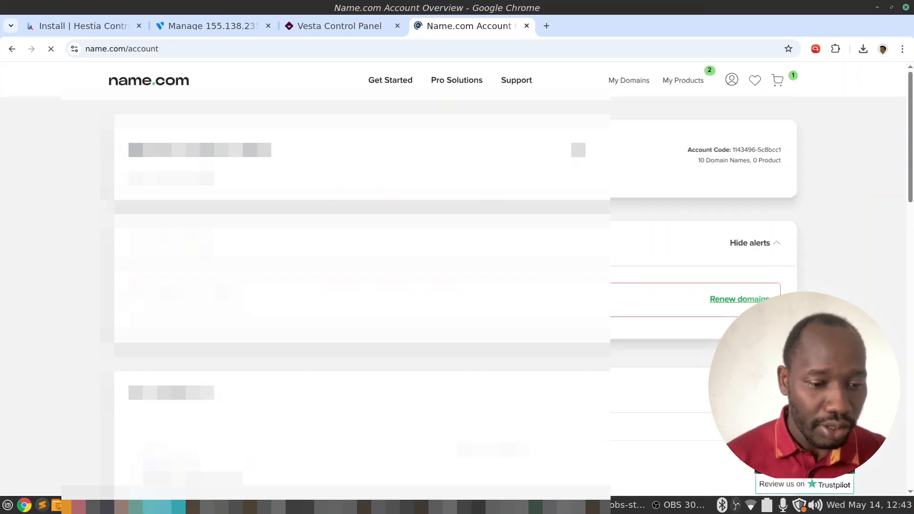
# Look through the account's products, then open My Domains and scroll the domain list.
pyautogui.click(679, 81)
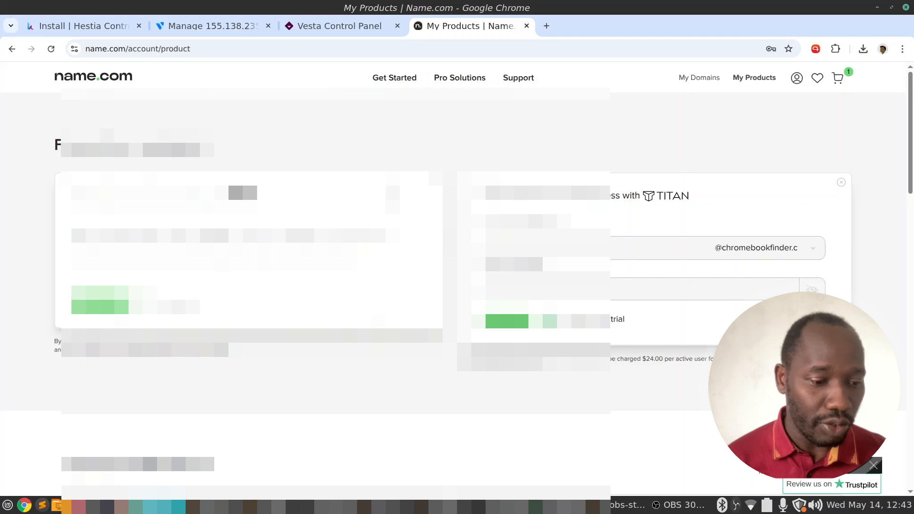
pyautogui.scroll(-13, 393, 198)
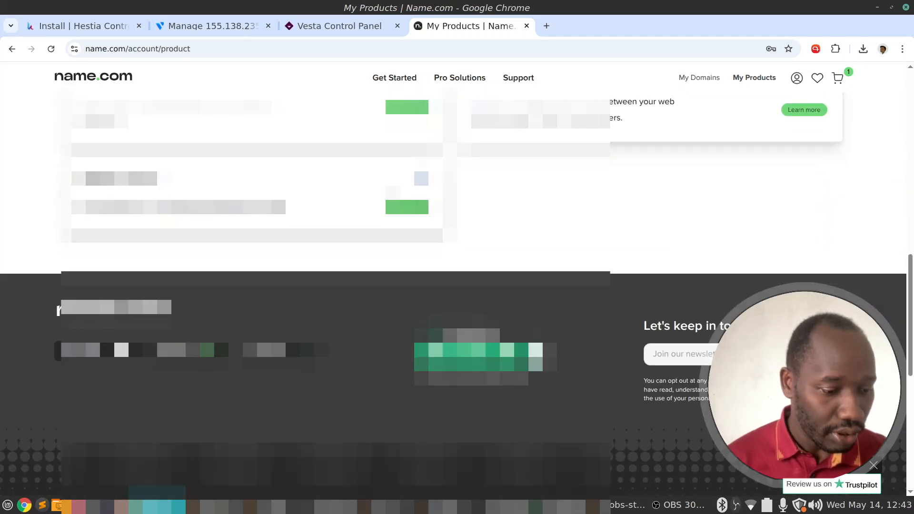
pyautogui.scroll(5, 393, 197)
pyautogui.scroll(8, 660, 134)
pyautogui.click(704, 81)
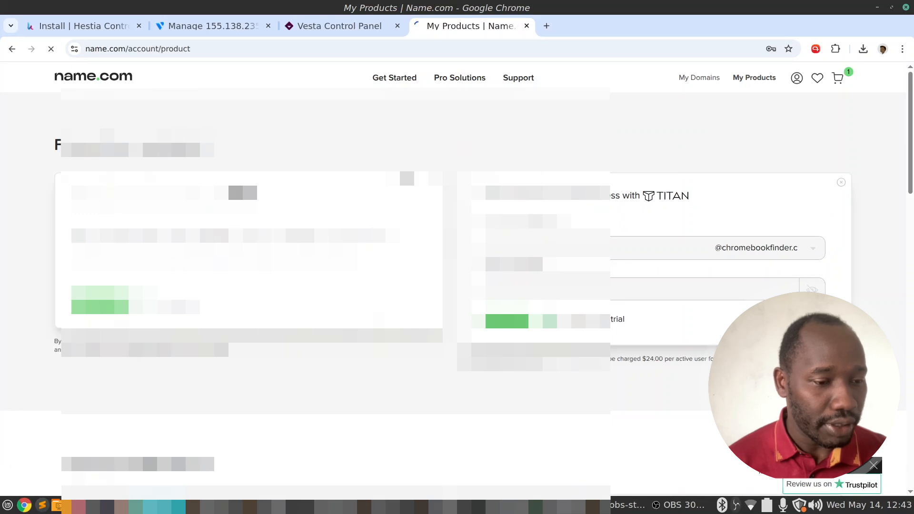
pyautogui.scroll(-10, 404, 165)
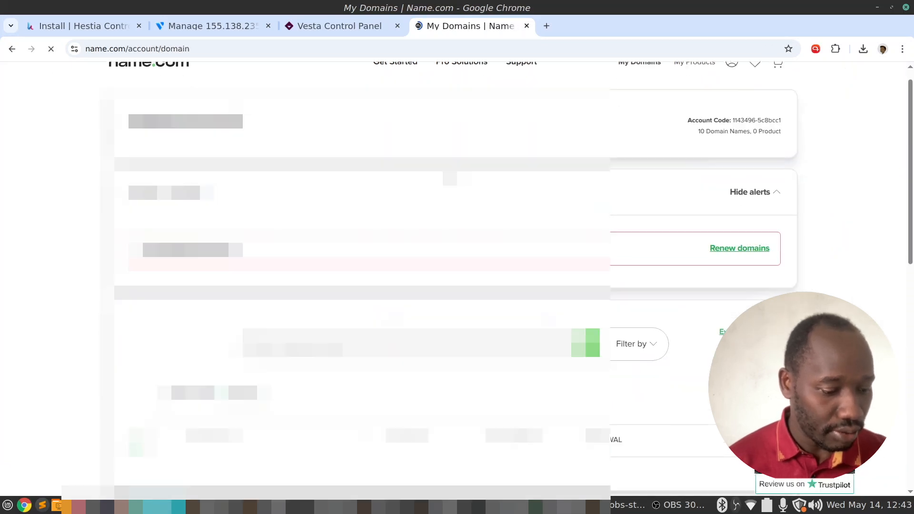
pyautogui.scroll(5, 447, 177)
pyautogui.scroll(-5, 448, 178)
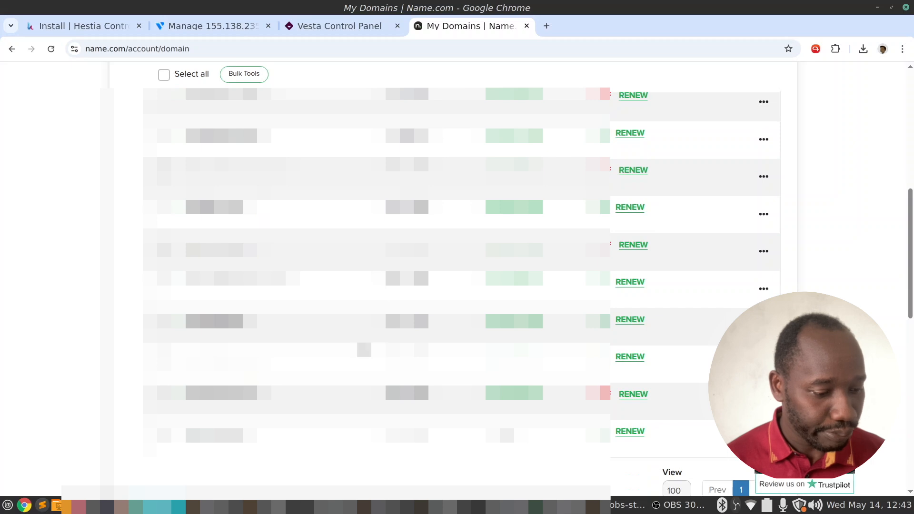
pyautogui.scroll(2, 448, 238)
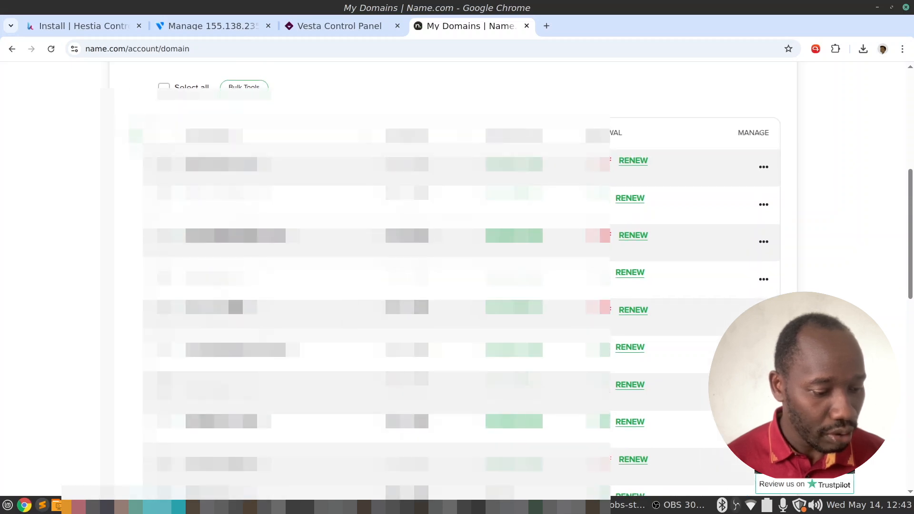
# Open the sitemonki.com domain page and go to its DNS records section.
pyautogui.click(236, 308)
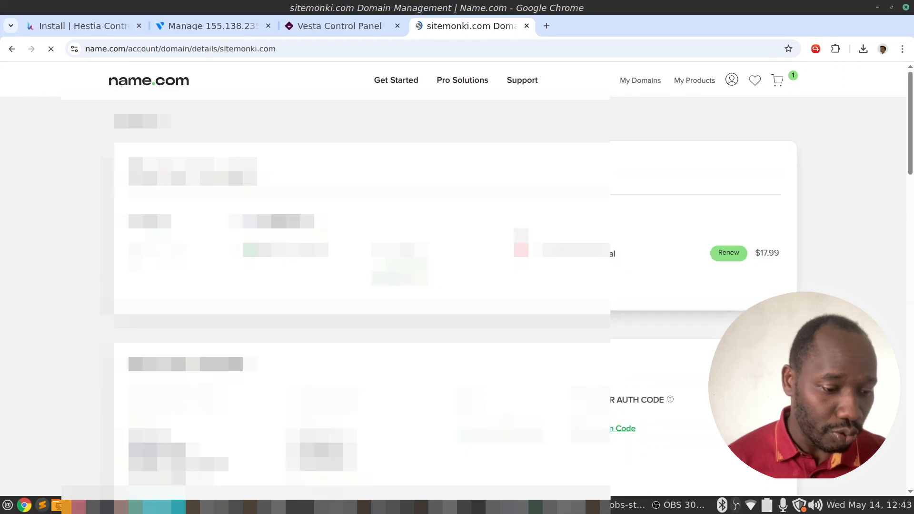
pyautogui.scroll(-3, 478, 236)
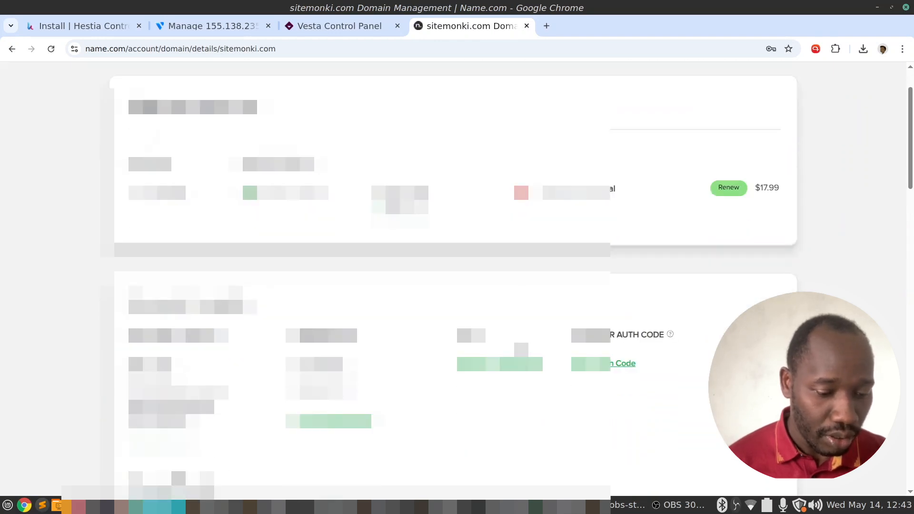
pyautogui.click(522, 365)
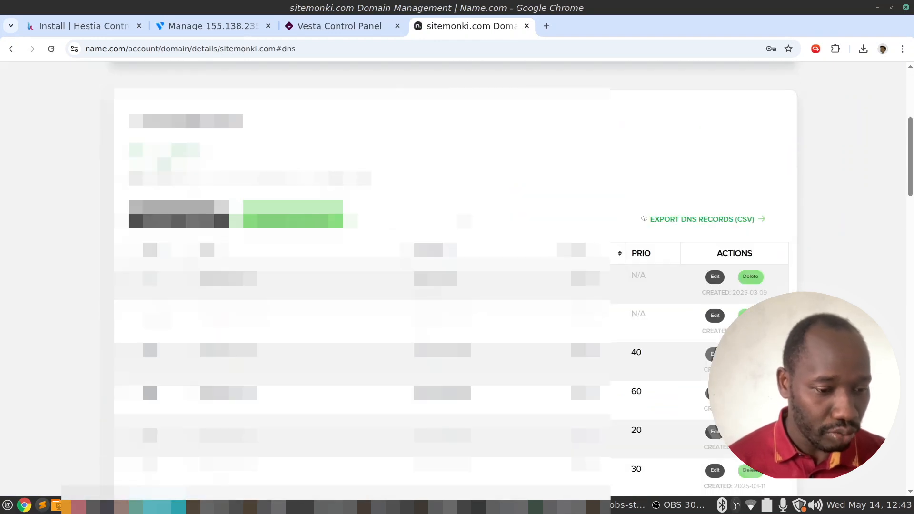
pyautogui.scroll(-3, 465, 222)
pyautogui.scroll(-10, 479, 250)
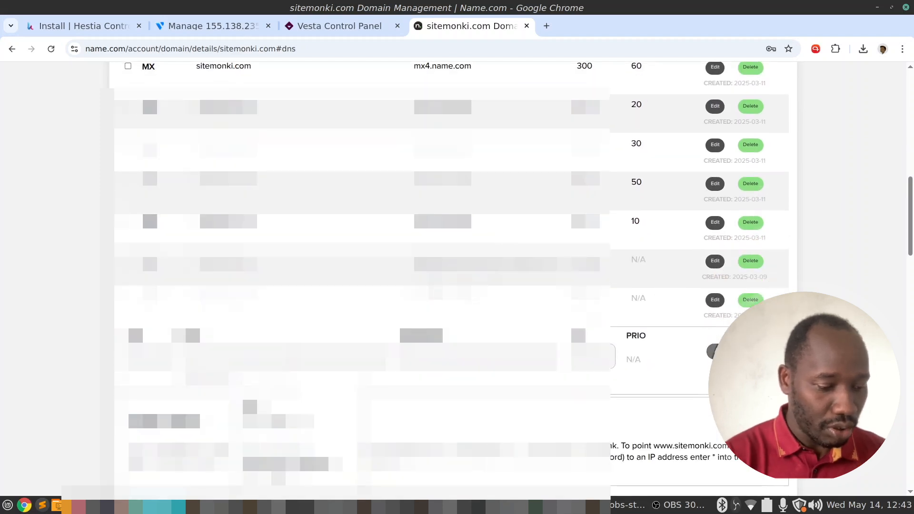
# Add an A record with host 'panel' and answer 155.138.235.103.
pyautogui.write('panel')
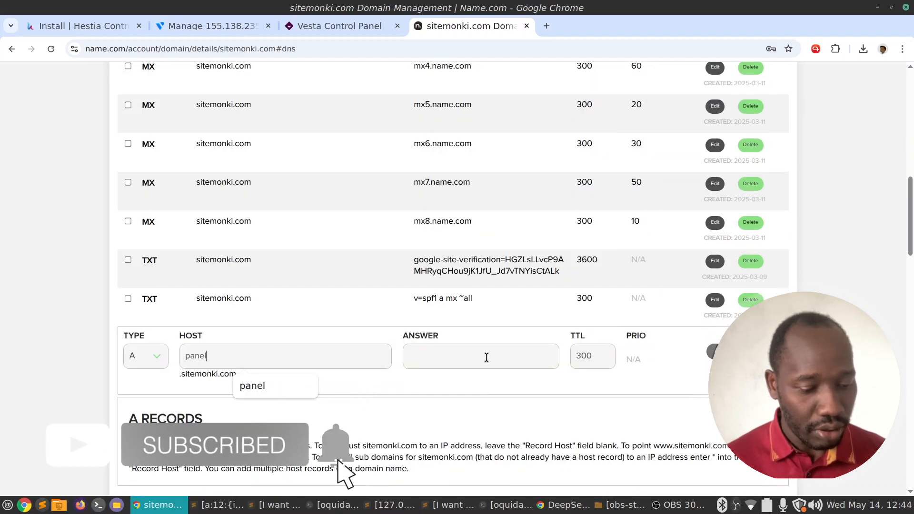
pyautogui.click(487, 357)
pyautogui.write('155.138.235.103')
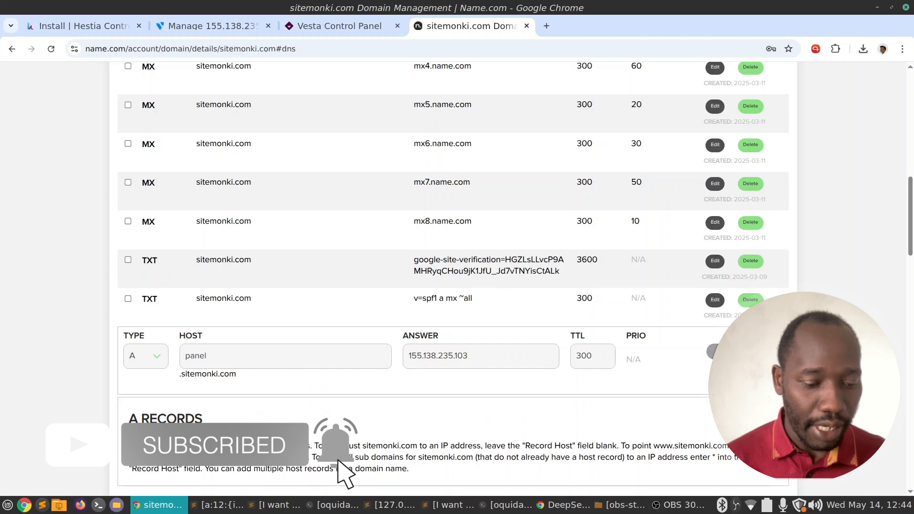
pyautogui.press('Return')
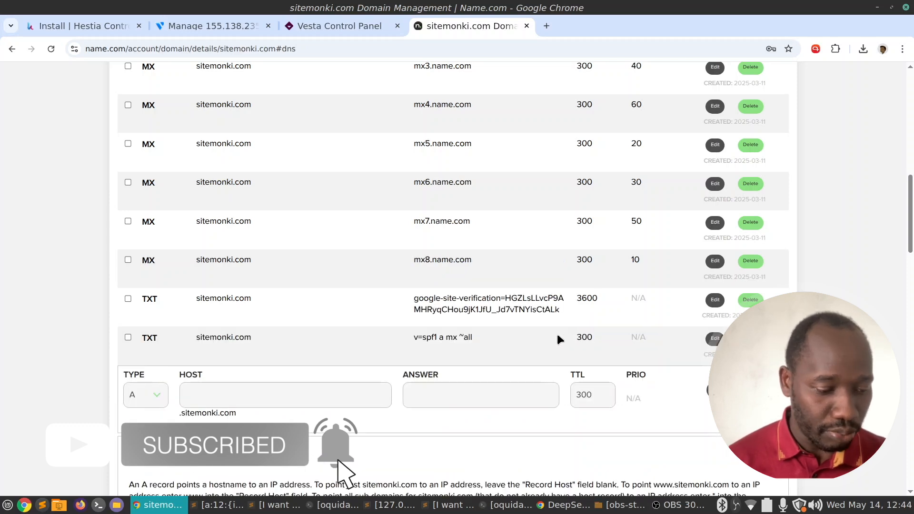
# Verify the new record shows panel.sitemonki.com pointing to 155.138.235.103.
pyautogui.scroll(5, 491, 336)
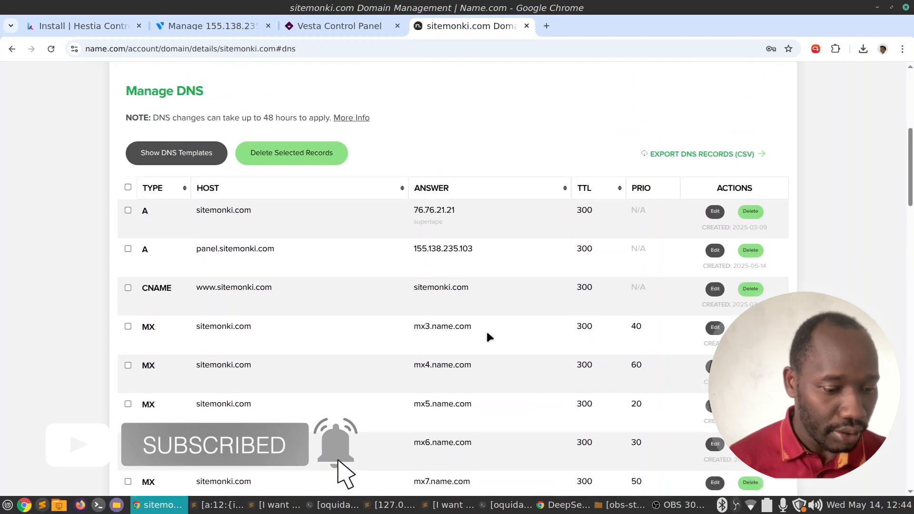
pyautogui.doubleClick(215, 246)
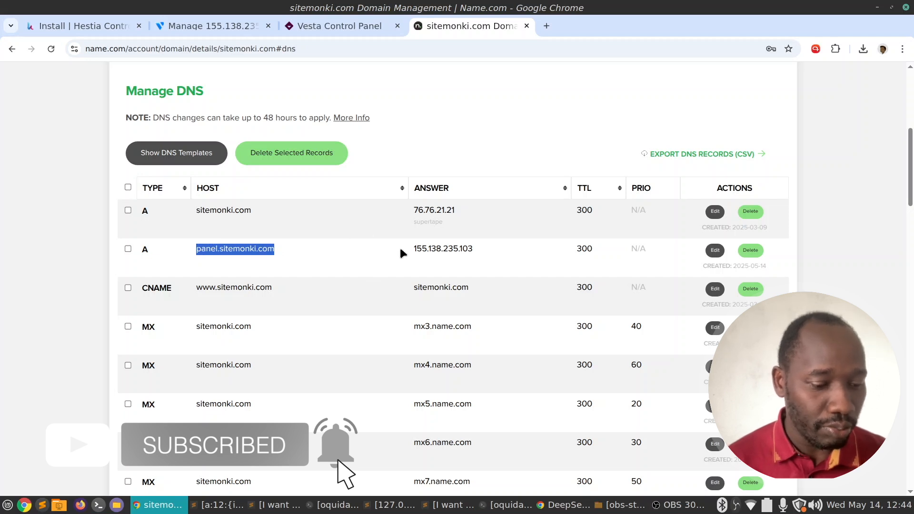
pyautogui.doubleClick(420, 248)
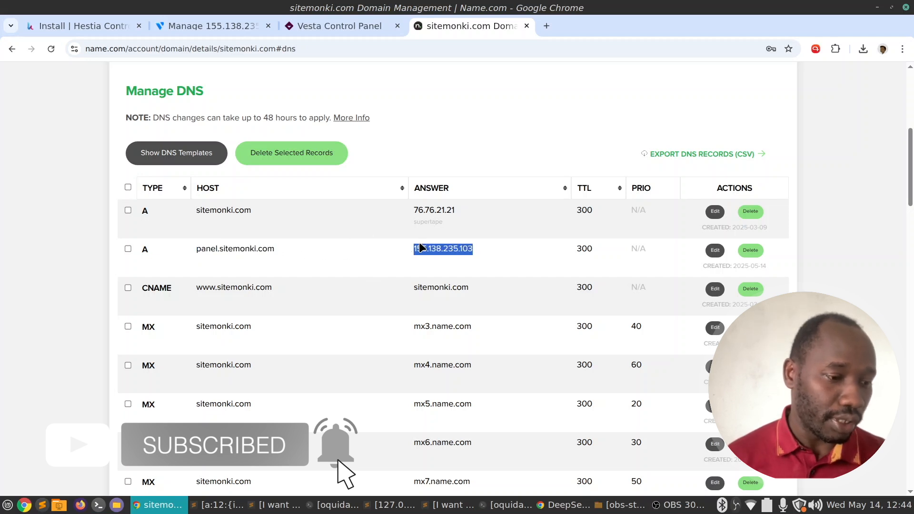
pyautogui.click(336, 505)
pyautogui.write('ssh root@155.138.235.103')
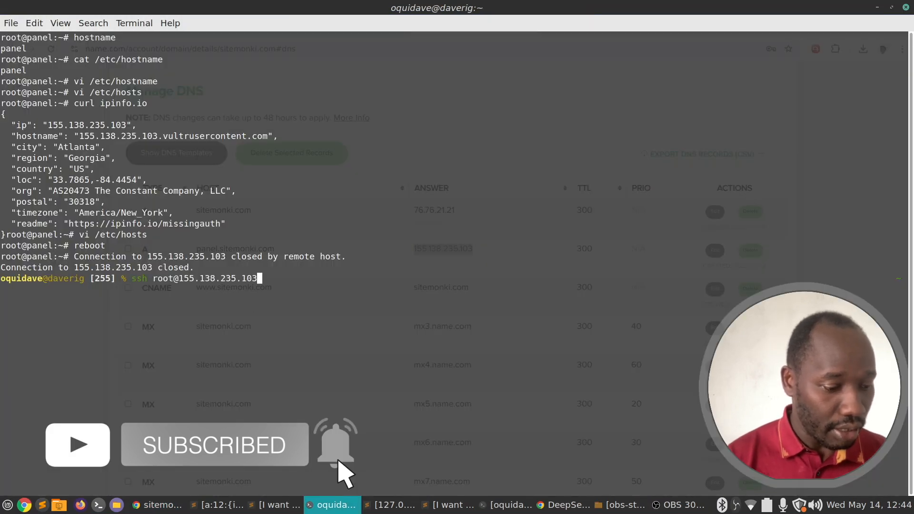
pyautogui.press('Return')
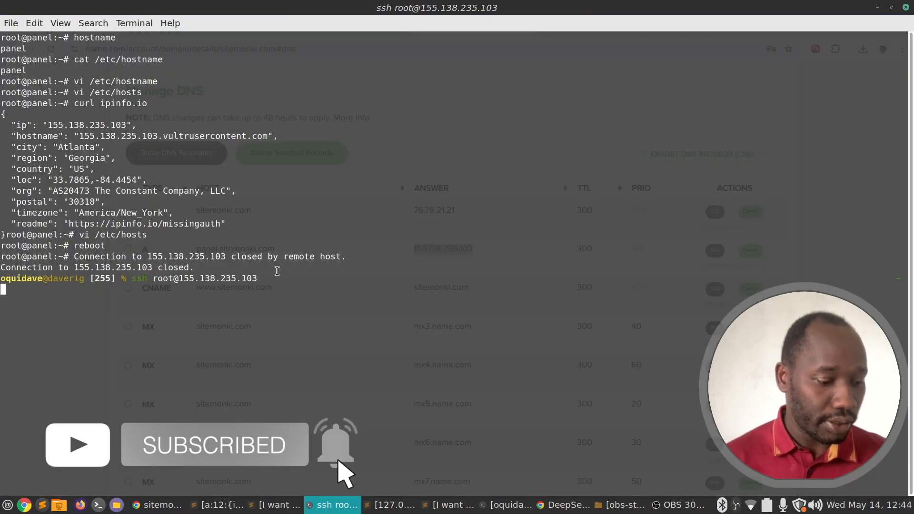
pyautogui.moveTo(169, 508)
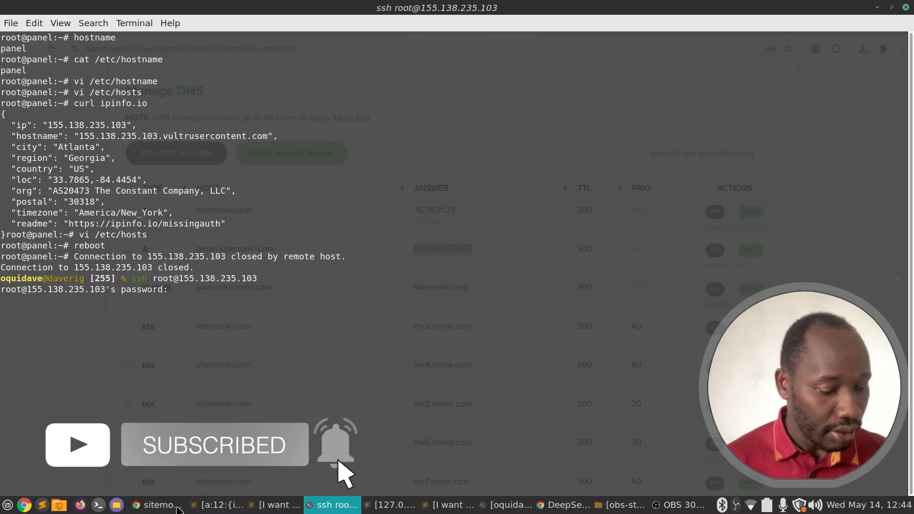
pyautogui.click(158, 504)
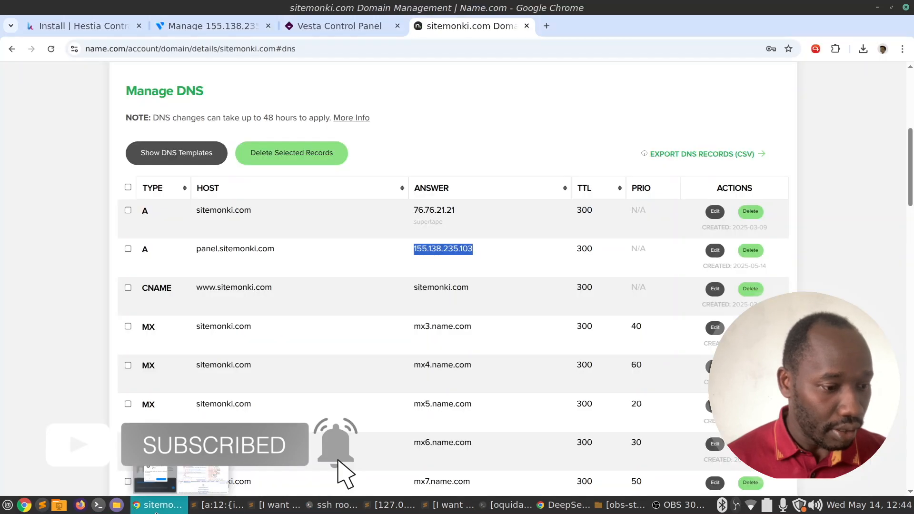
pyautogui.click(65, 27)
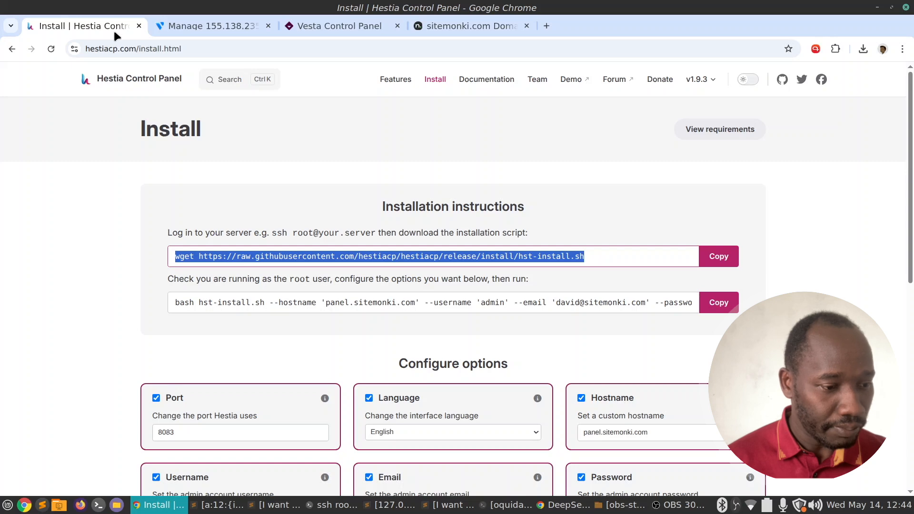
pyautogui.click(233, 32)
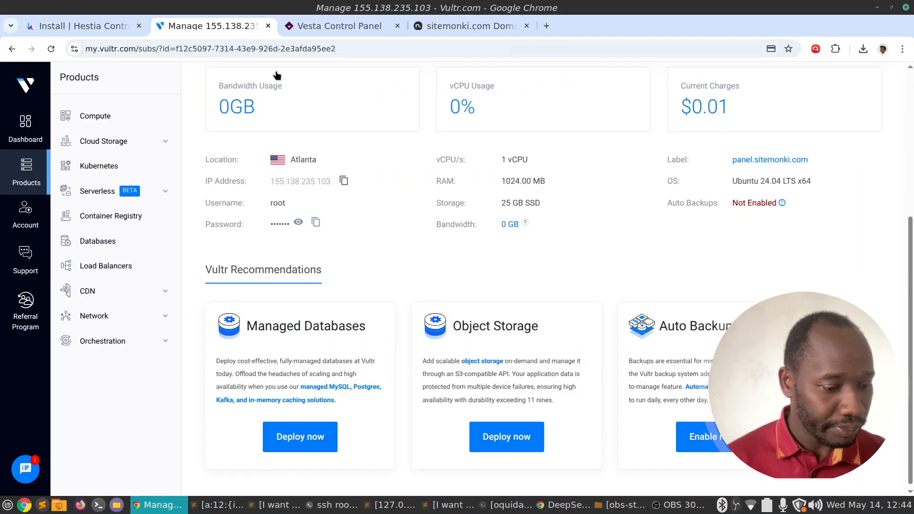
pyautogui.click(316, 222)
pyautogui.click(332, 505)
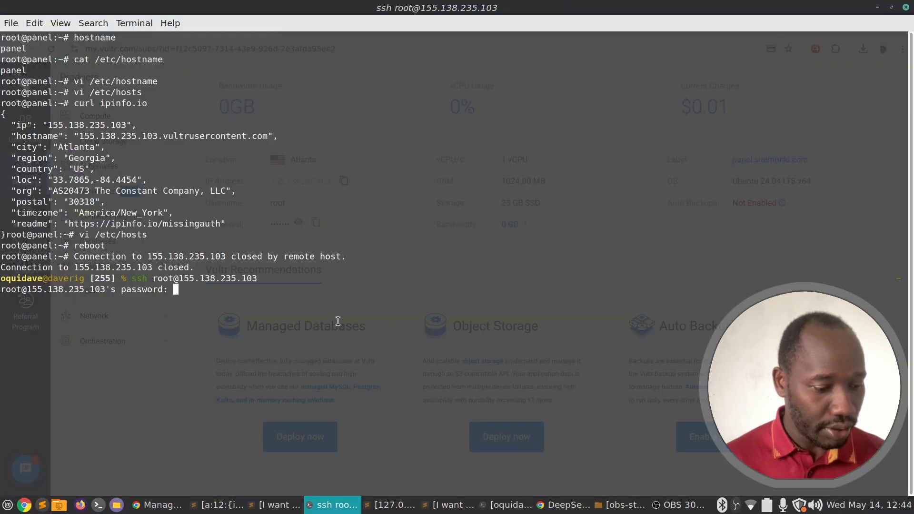
pyautogui.hotkey('ctrl', 'shift', 'v')
pyautogui.press('Return')
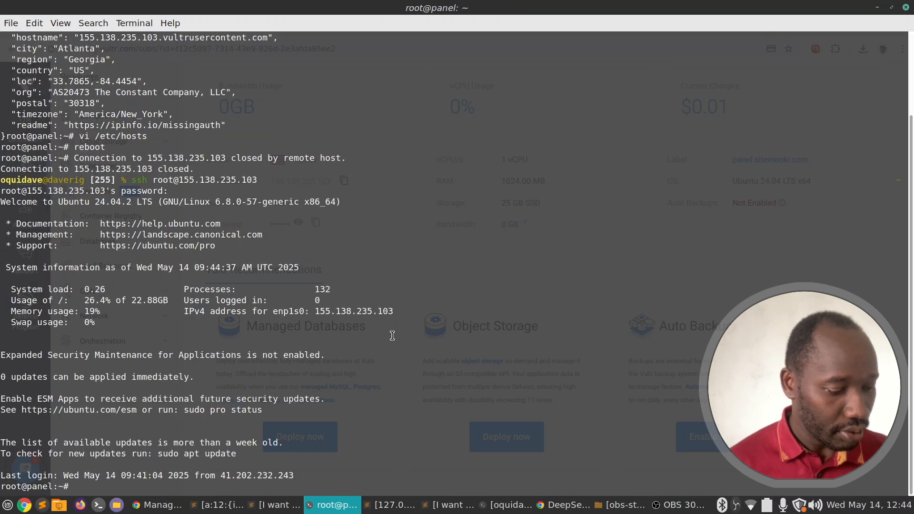
# Clear the screen and run hostname to check the server's name.
pyautogui.write('clear')
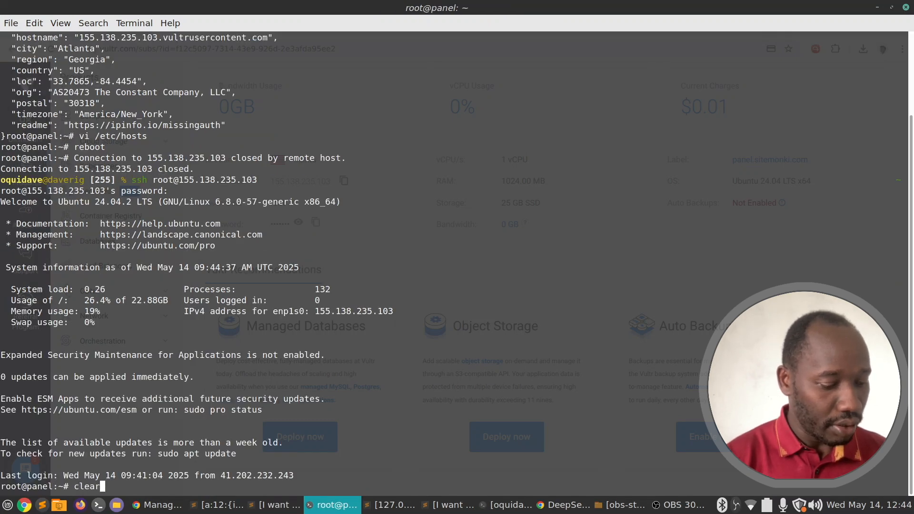
pyautogui.press('Return')
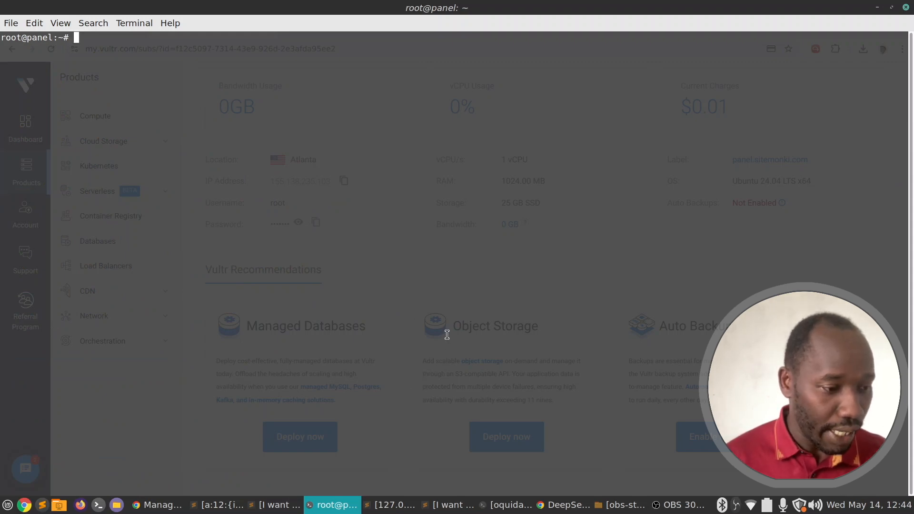
pyautogui.write('hsotnam')
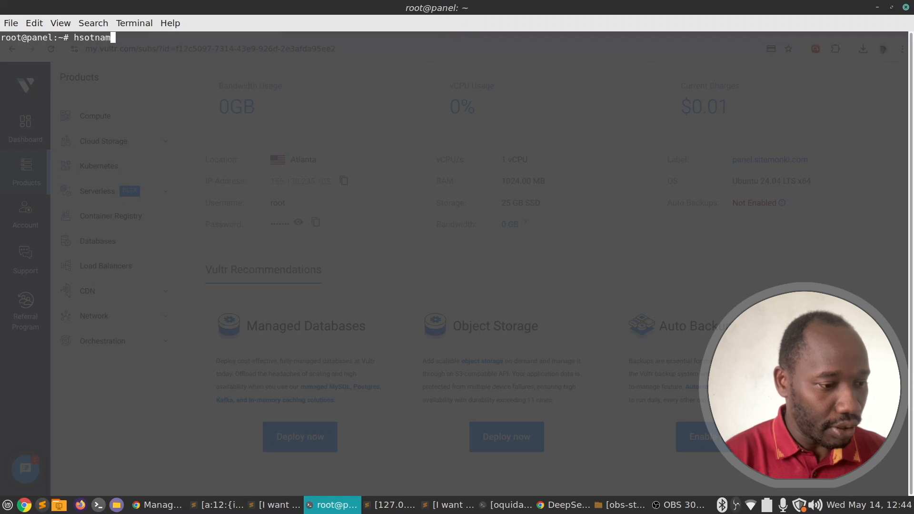
pyautogui.press('BackSpace')
pyautogui.press('BackSpace')
pyautogui.press('BackSpace')
pyautogui.press('BackSpace')
pyautogui.write('ostname')
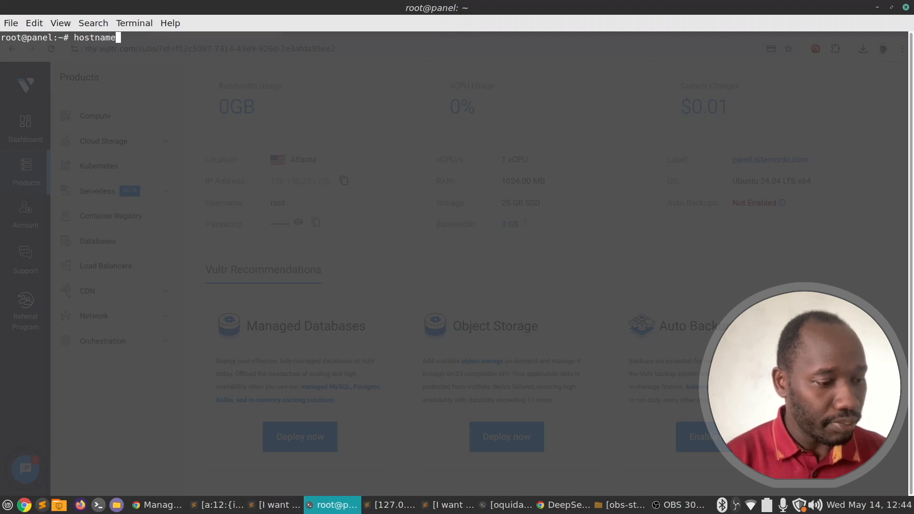
pyautogui.press('Return')
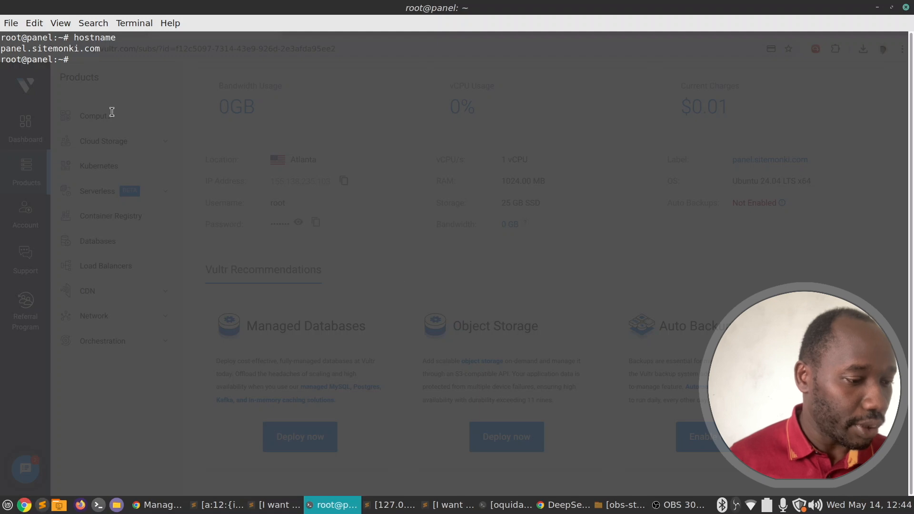
# Run hostnamectl, highlight its panel.sitemonki.com and Ubuntu 24.04.2 LTS details, then minimise the terminal.
pyautogui.moveTo(336, 510)
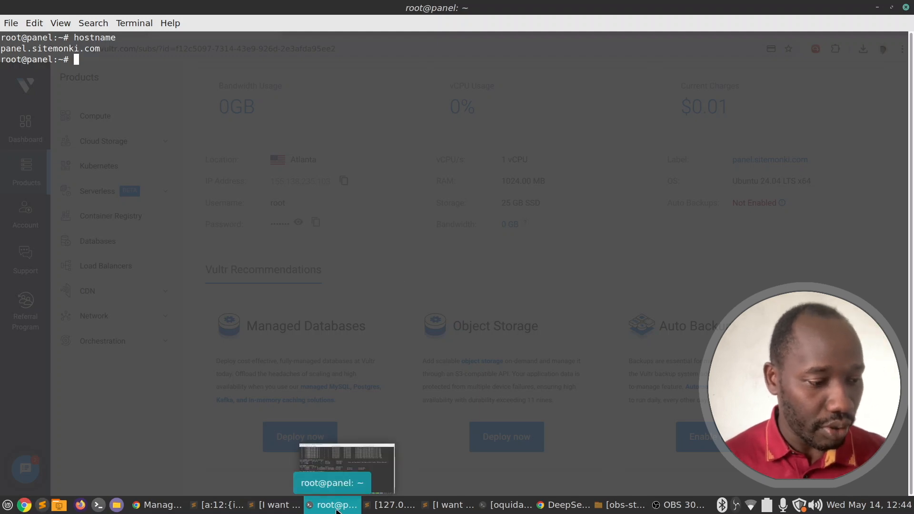
pyautogui.write('h')
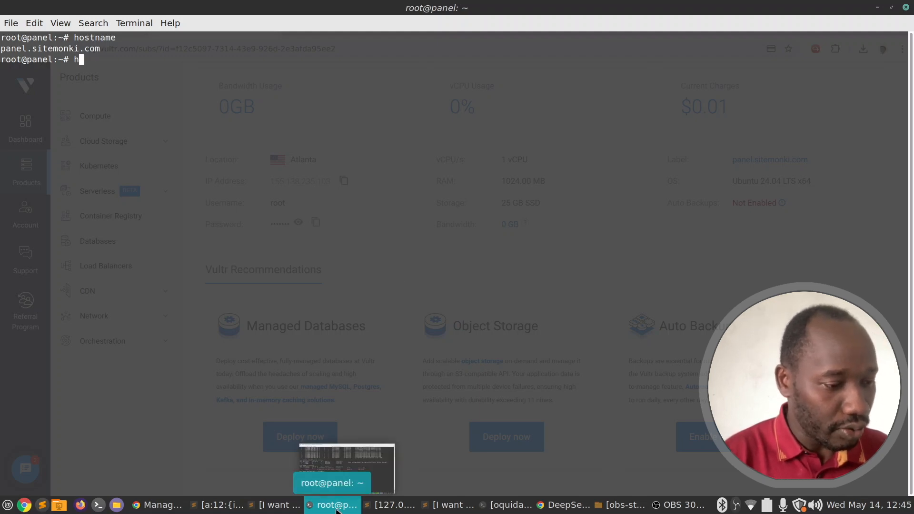
pyautogui.write('ostnam')
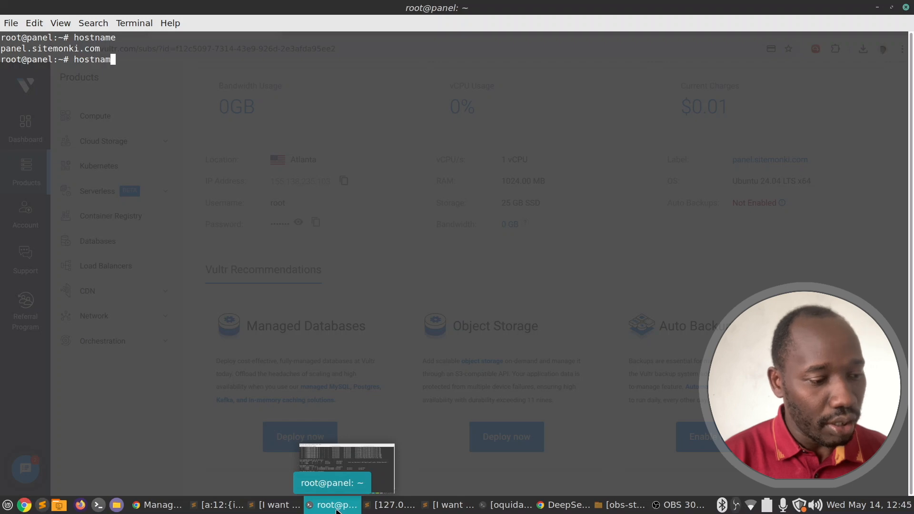
pyautogui.write('ectl')
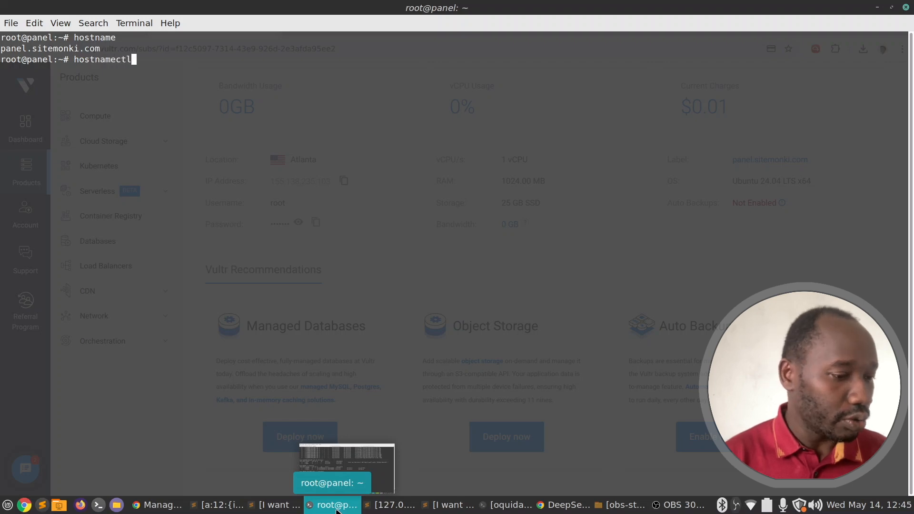
pyautogui.press('Return')
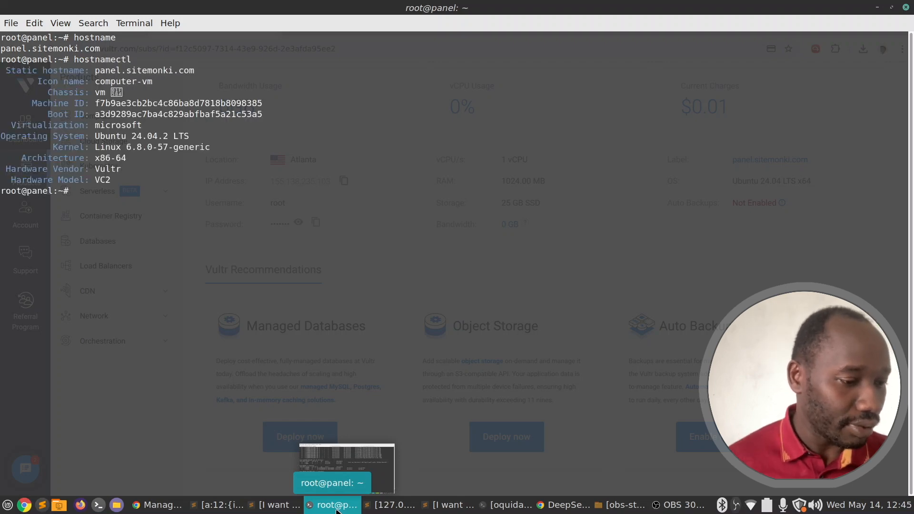
pyautogui.moveTo(97, 70); pyautogui.dragTo(217, 179)
pyautogui.click(219, 181)
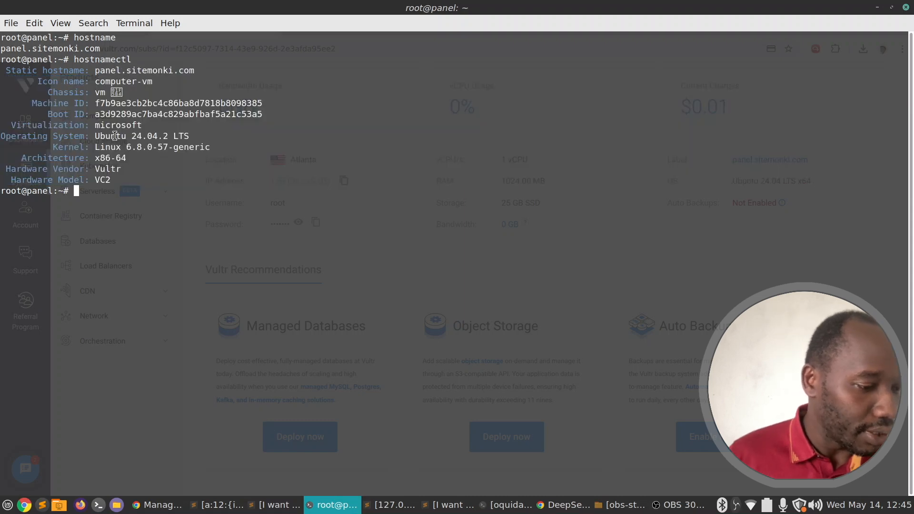
pyautogui.moveTo(89, 128); pyautogui.dragTo(159, 137)
pyautogui.click(162, 149)
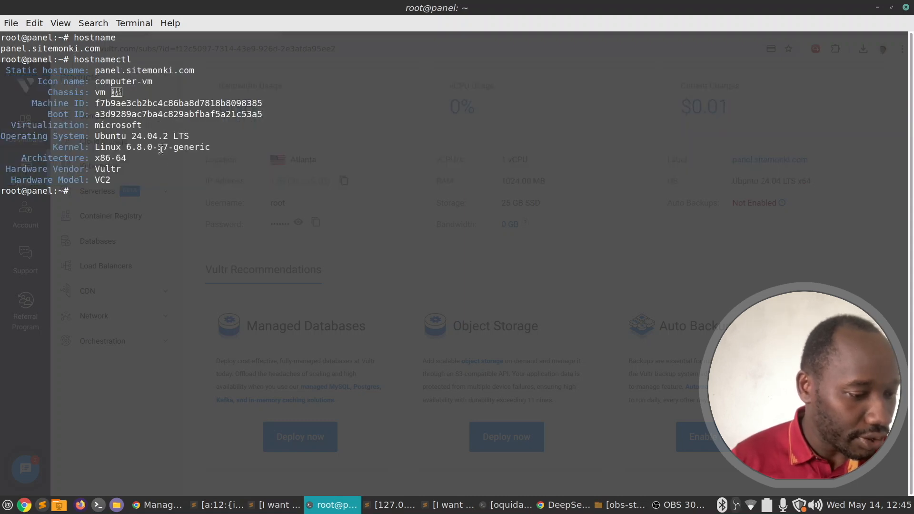
pyautogui.moveTo(92, 137); pyautogui.dragTo(143, 137)
pyautogui.click(180, 160)
pyautogui.click(157, 173)
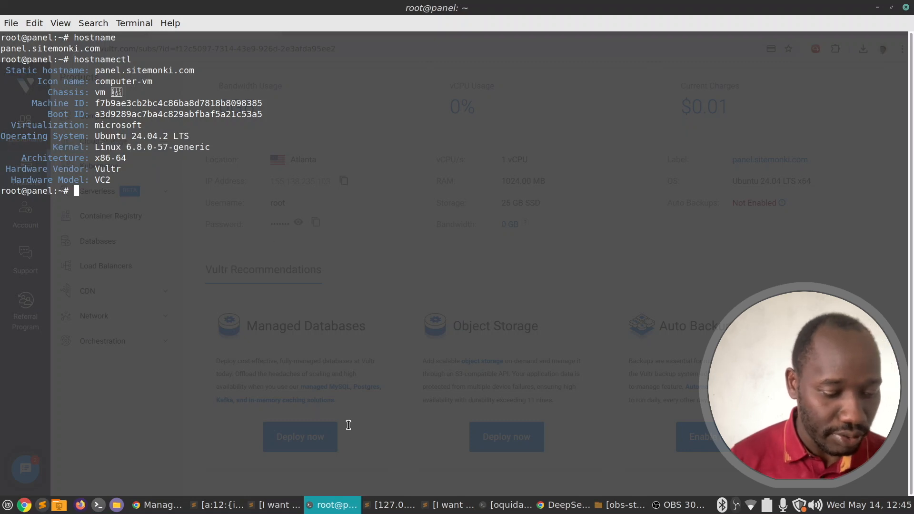
pyautogui.click(336, 510)
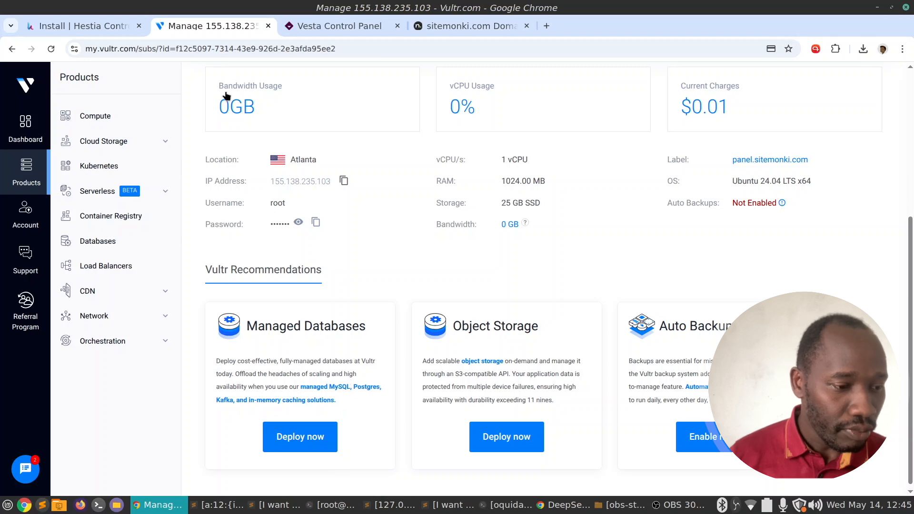
# Download hst-install.sh into /root using the wget command from the Hestia install page.
pyautogui.click(85, 26)
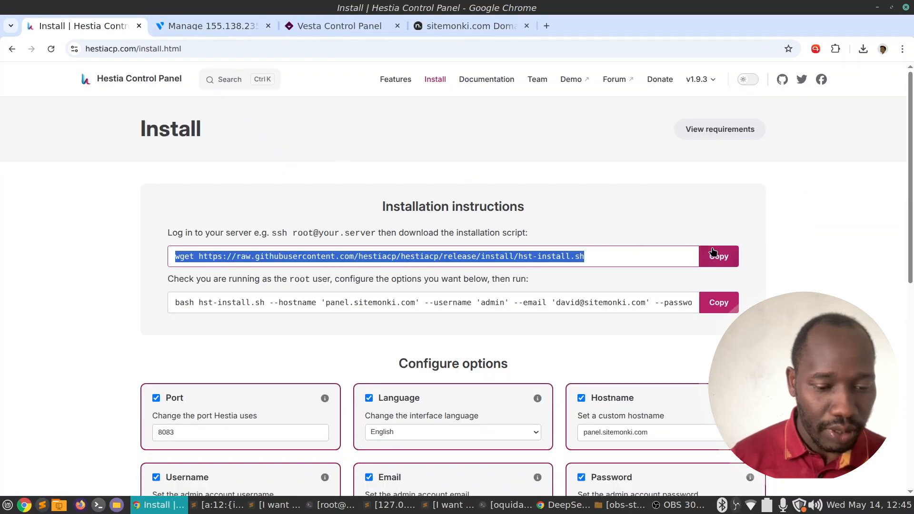
pyautogui.click(721, 260)
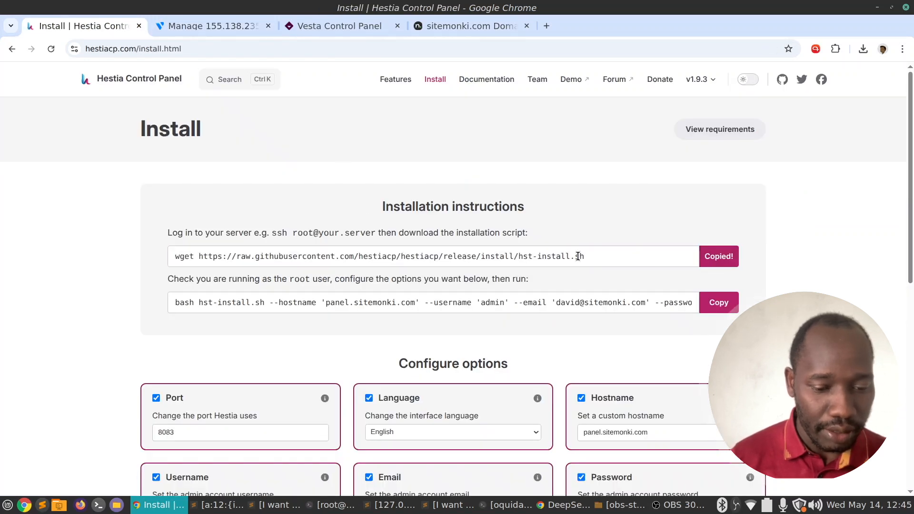
pyautogui.click(333, 505)
pyautogui.write('pwd')
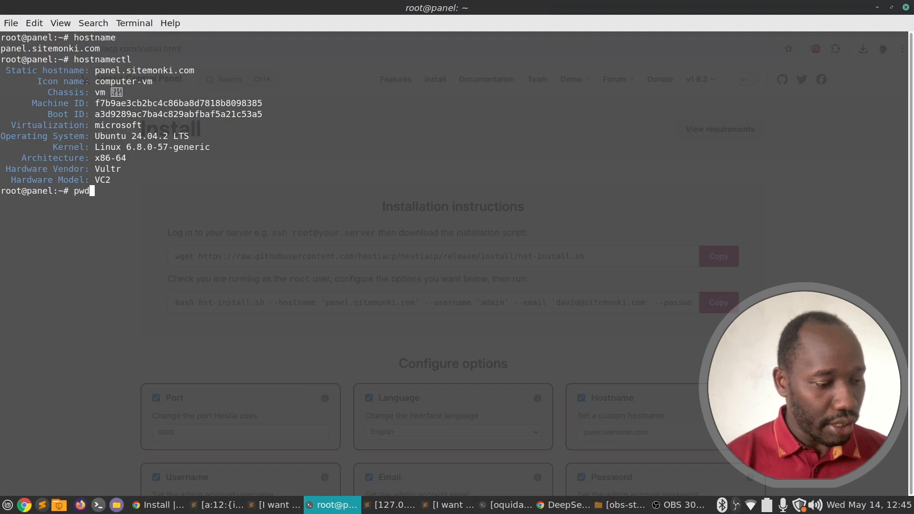
pyautogui.press('Return')
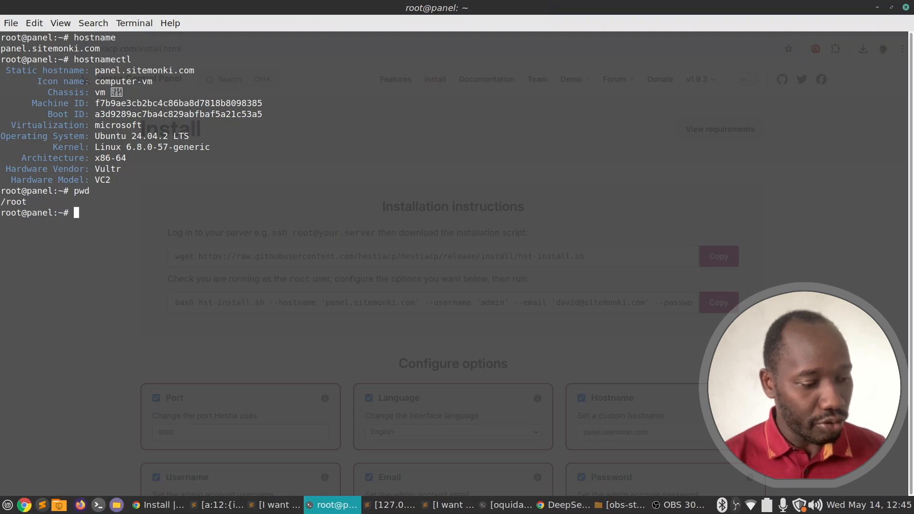
pyautogui.hotkey('ctrl', 'shift', 'v')
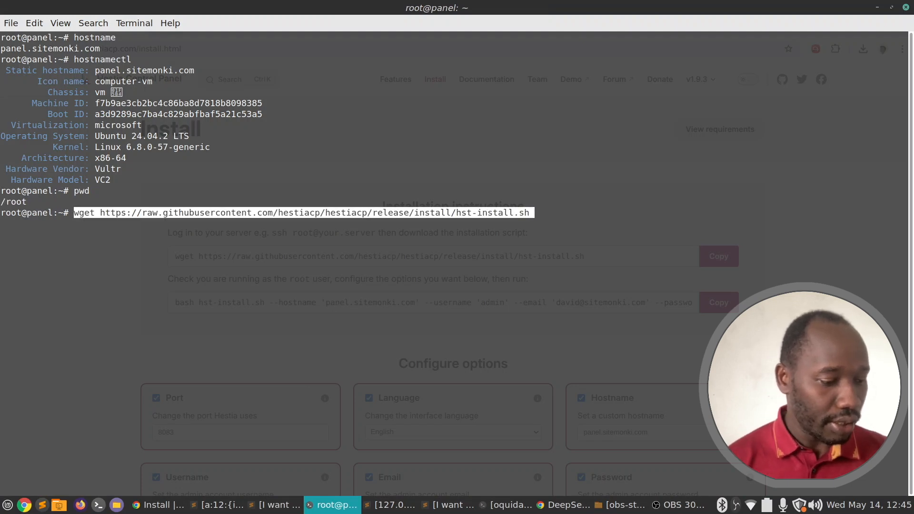
pyautogui.press('Return')
# Run the bash hst-install.sh command with the chosen panel.sitemonki.com options.
pyautogui.click(333, 506)
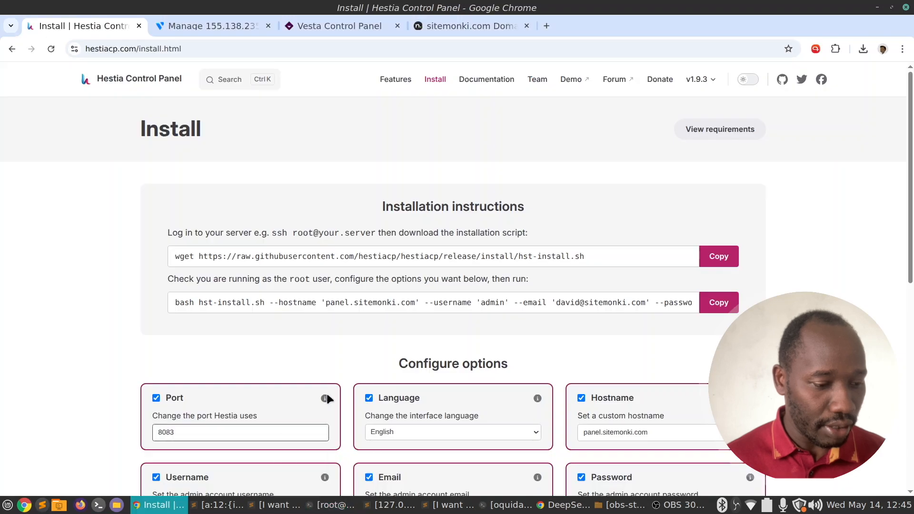
pyautogui.click(708, 312)
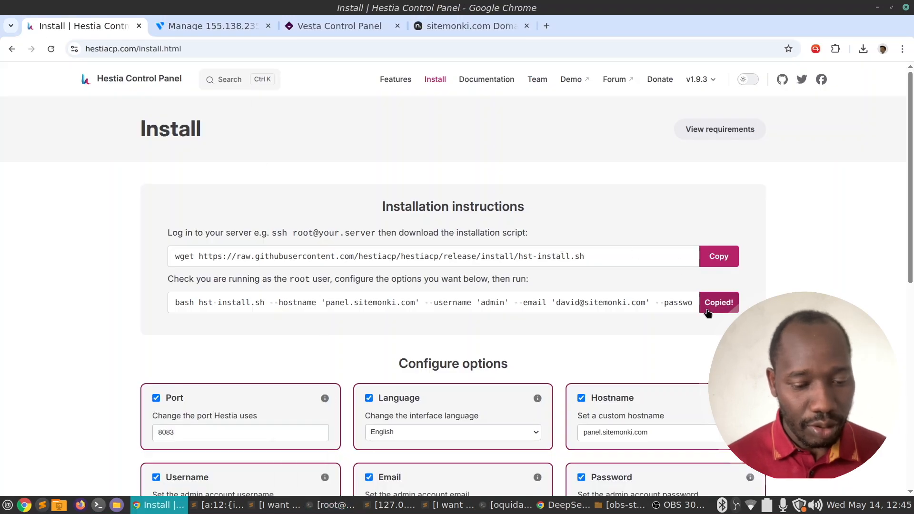
pyautogui.click(339, 506)
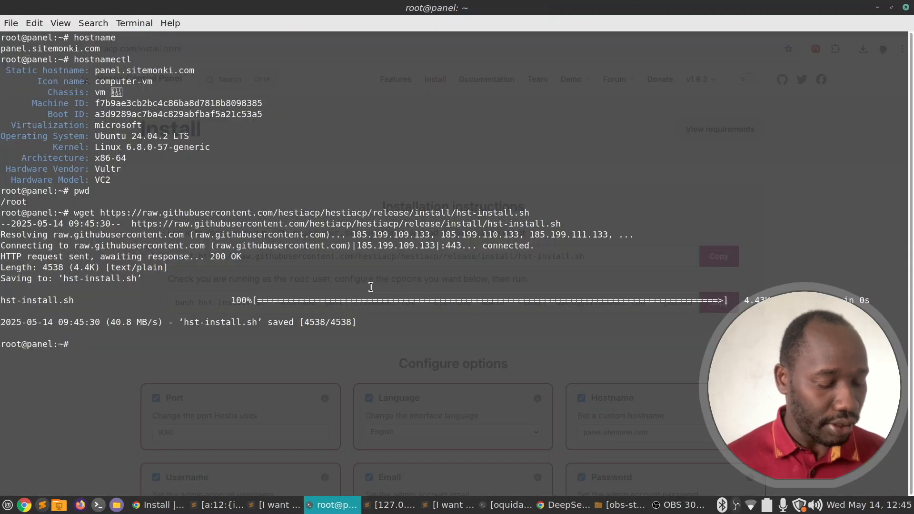
pyautogui.hotkey('ctrl', 'shift', 'v')
pyautogui.press('Return')
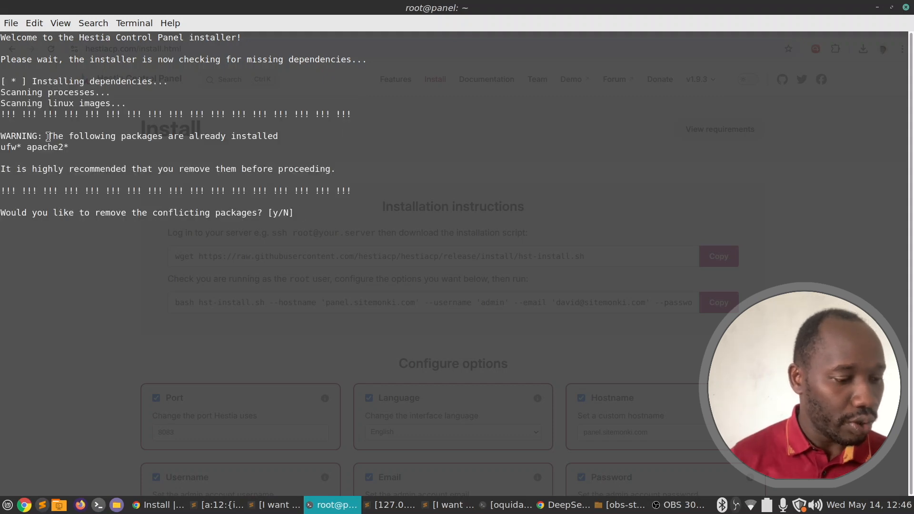
# Point out the ufw and apache2 conflict warning and answer y to remove both packages.
pyautogui.moveTo(48, 137); pyautogui.dragTo(214, 144)
pyautogui.click(230, 145)
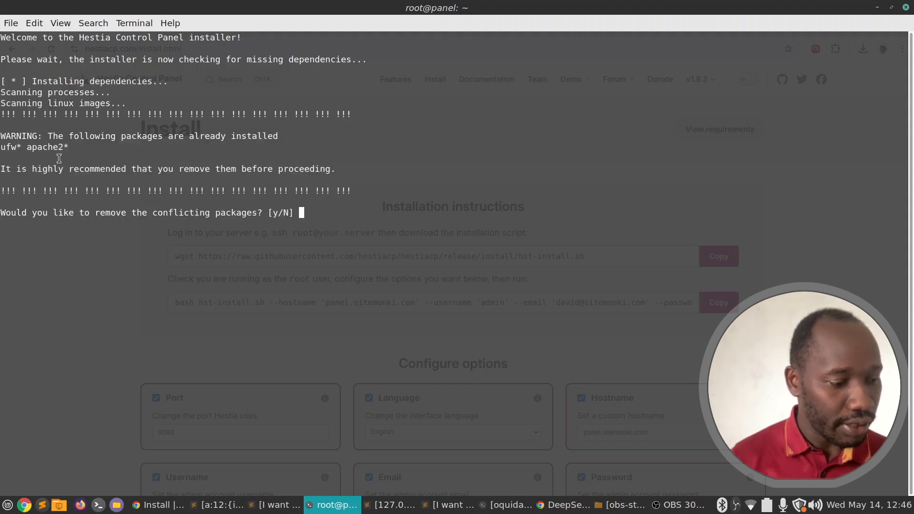
pyautogui.doubleClick(12, 148)
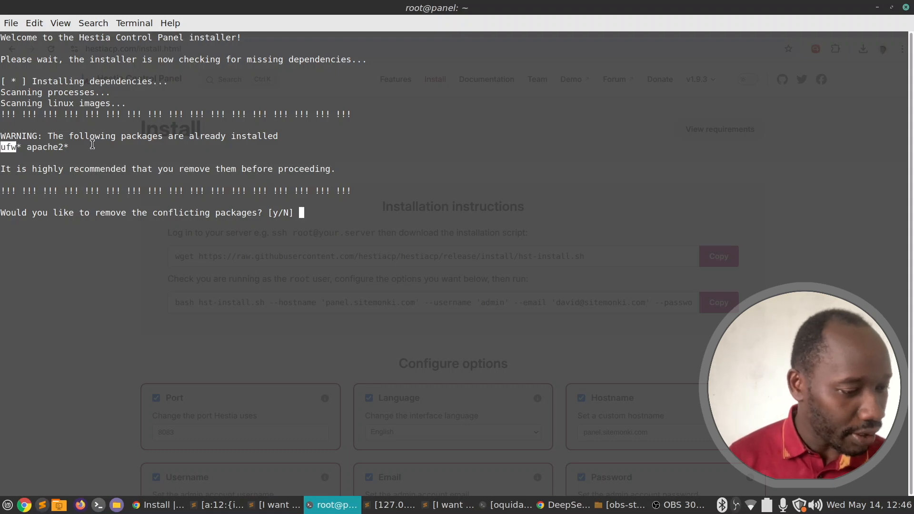
pyautogui.doubleClick(55, 147)
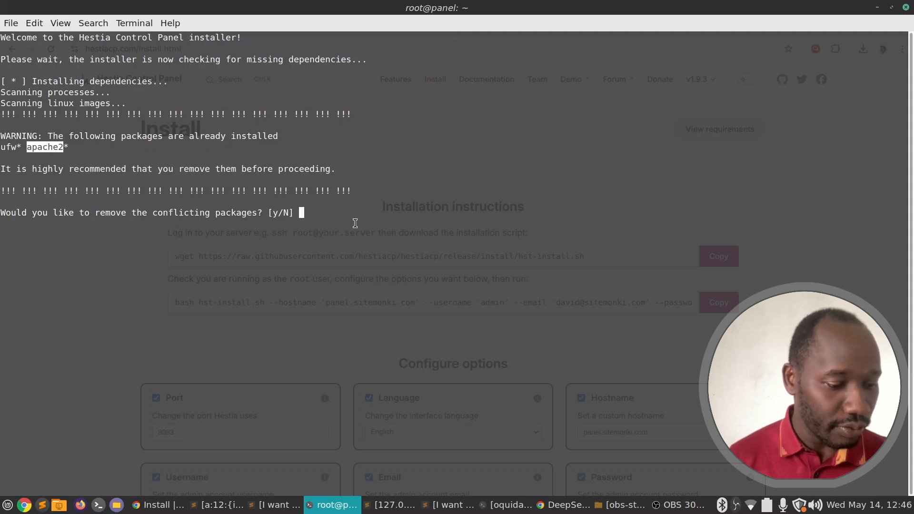
pyautogui.write('y')
pyautogui.press('Return')
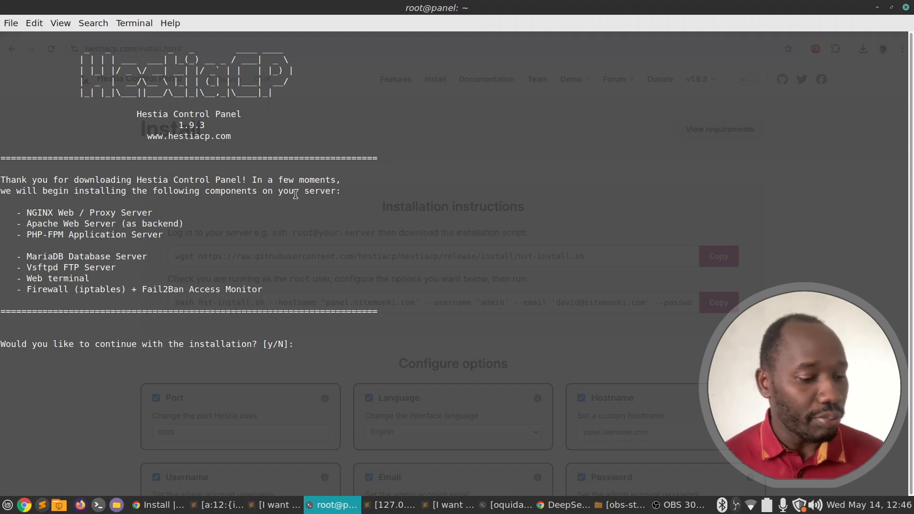
pyautogui.moveTo(25, 210); pyautogui.dragTo(169, 213)
pyautogui.click(169, 213)
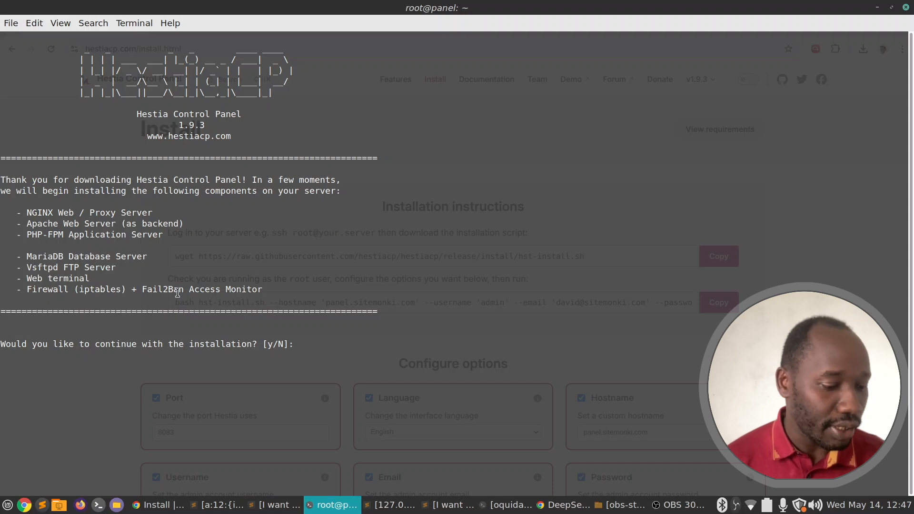
pyautogui.click(351, 505)
pyautogui.scroll(-5, 356, 476)
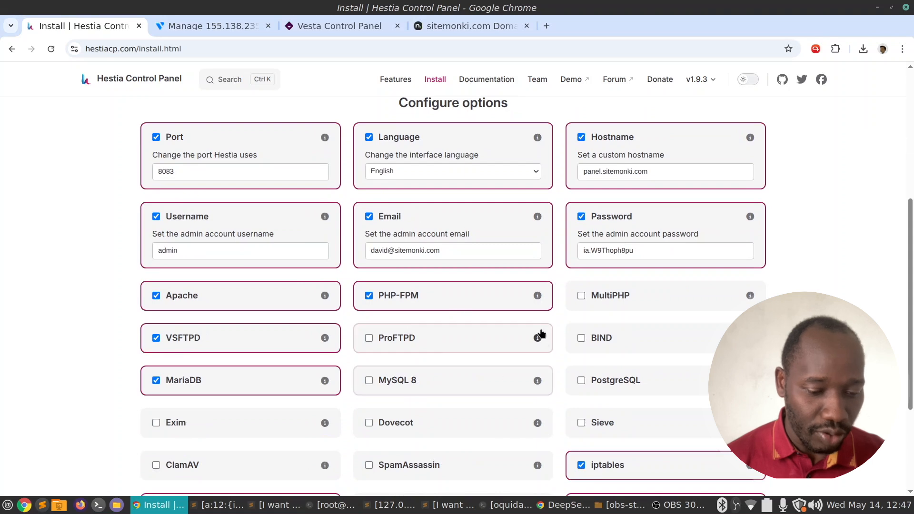
pyautogui.scroll(-3, 542, 336)
pyautogui.scroll(3, 547, 322)
pyautogui.scroll(-3, 652, 322)
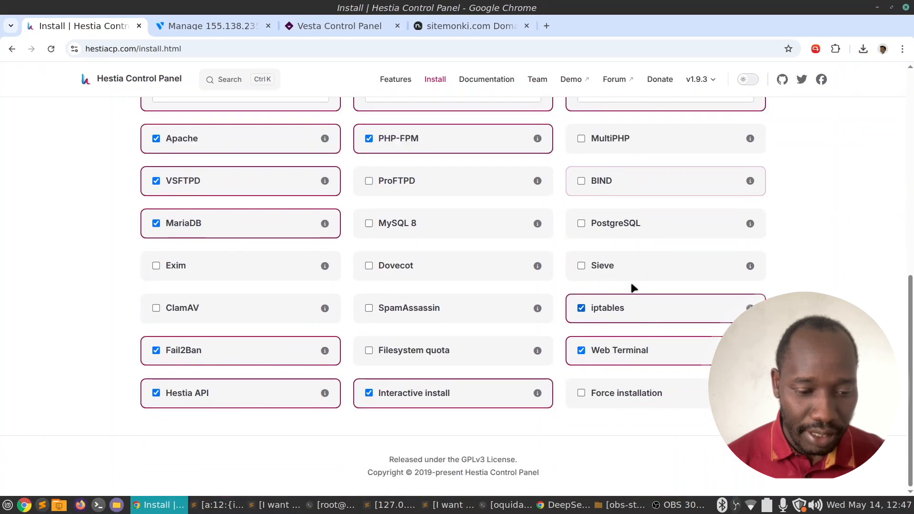
pyautogui.click(336, 507)
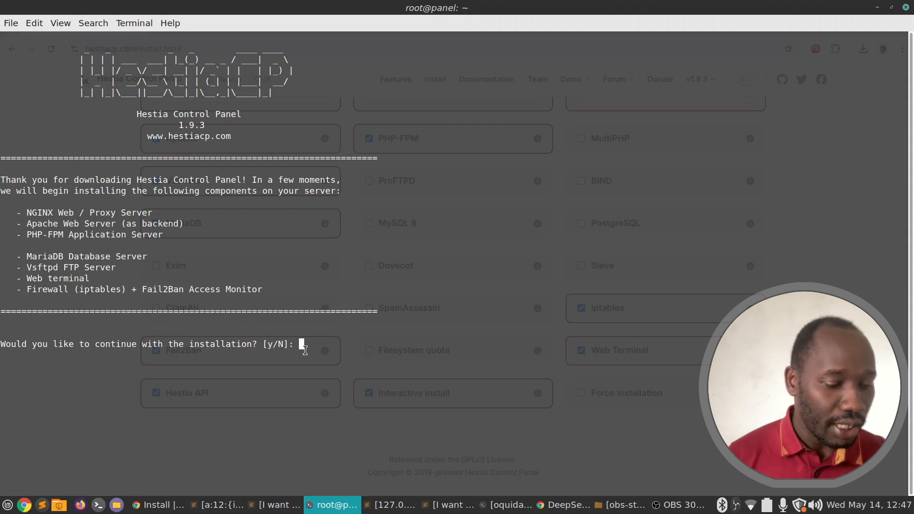
pyautogui.write('y')
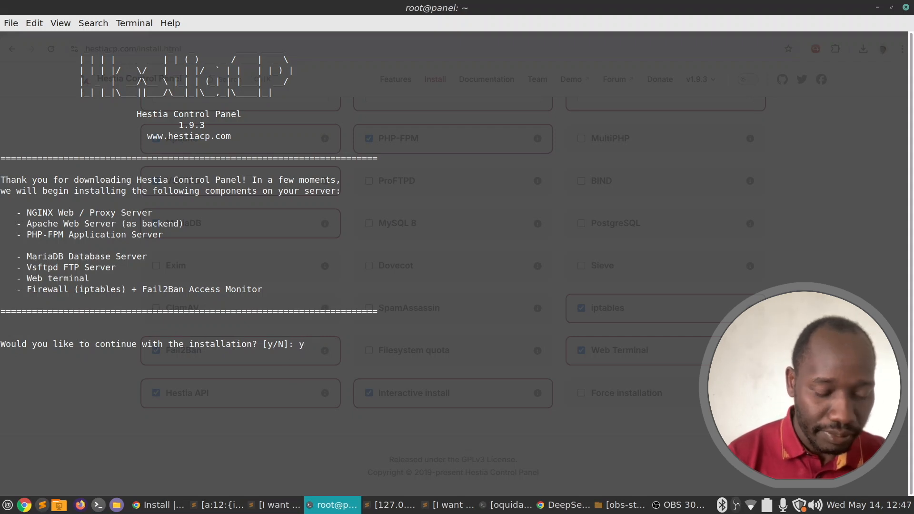
pyautogui.press('Return')
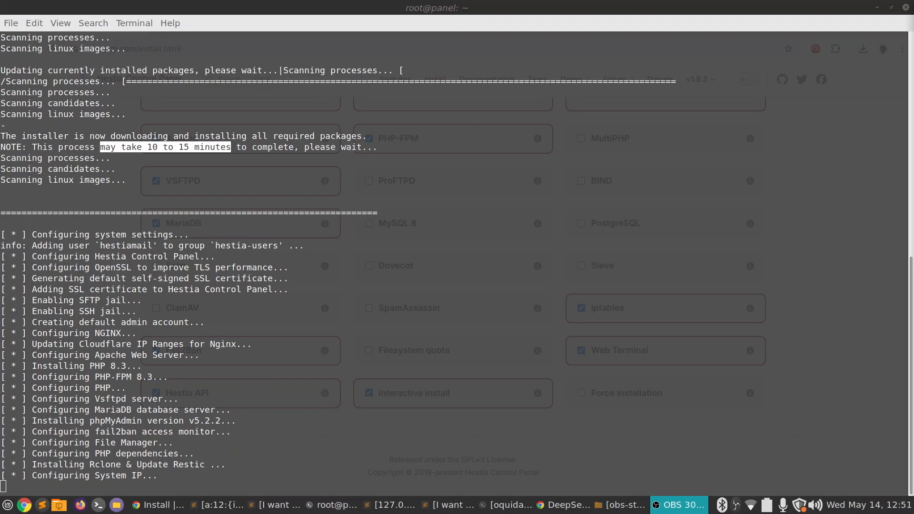
pyautogui.click(546, 193)
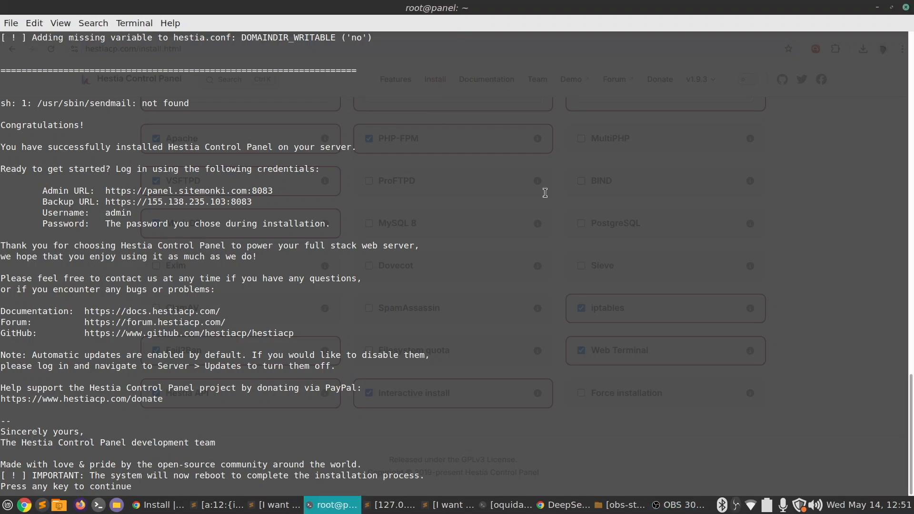
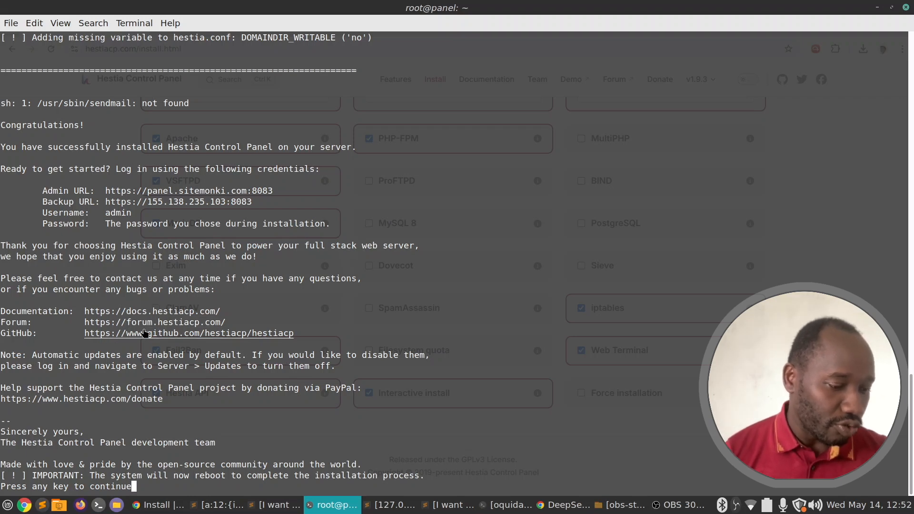
# Copy the admin URL panel.sitemonki.com:8083 and let the server reboot, closing the SSH session.
pyautogui.doubleClick(217, 335)
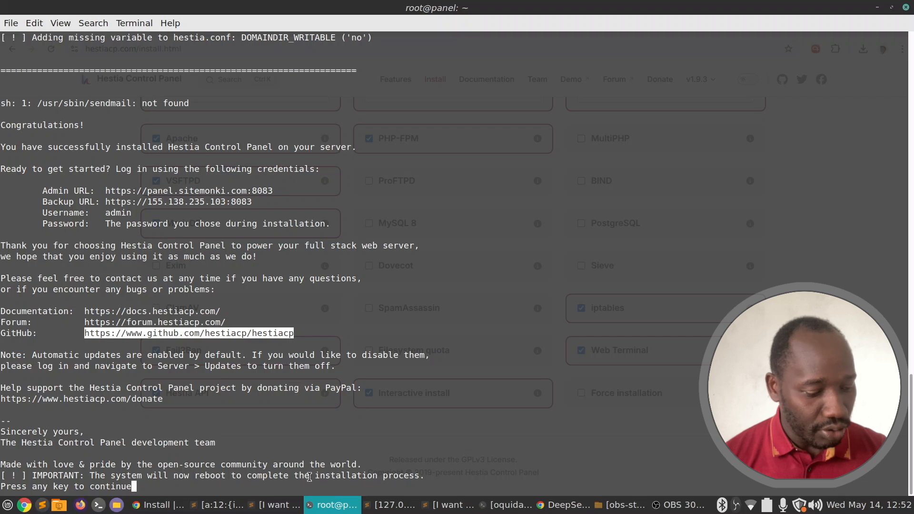
pyautogui.doubleClick(212, 195)
pyautogui.hotkey('ctrl', 'c')
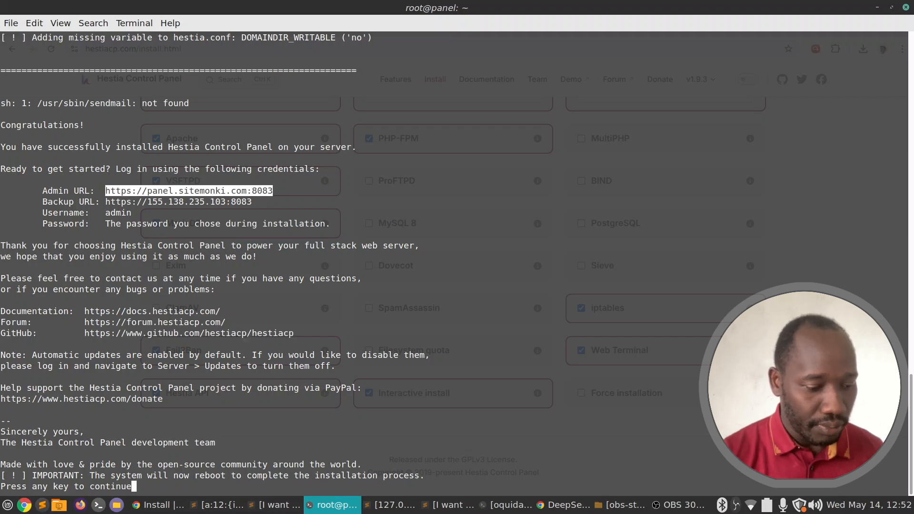
pyautogui.press('Return')
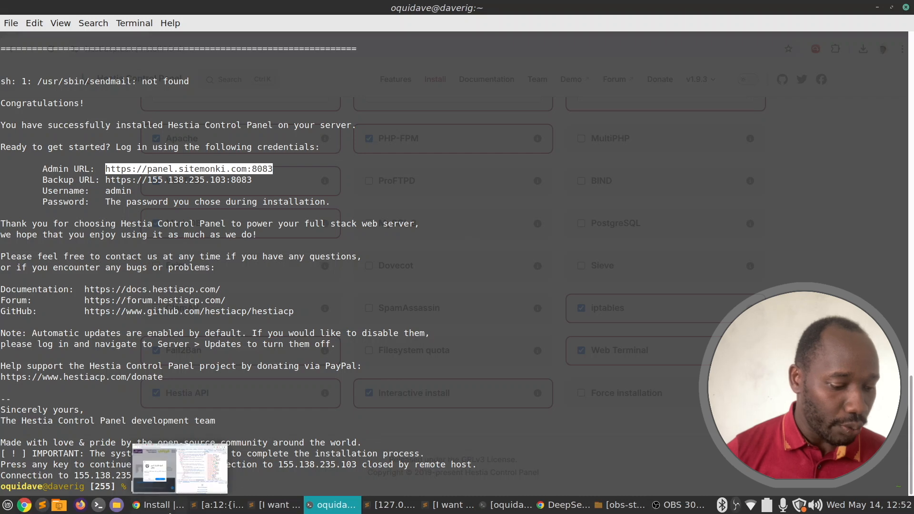
# Bring Chrome forward and refresh the Vultr server page.
pyautogui.click(160, 505)
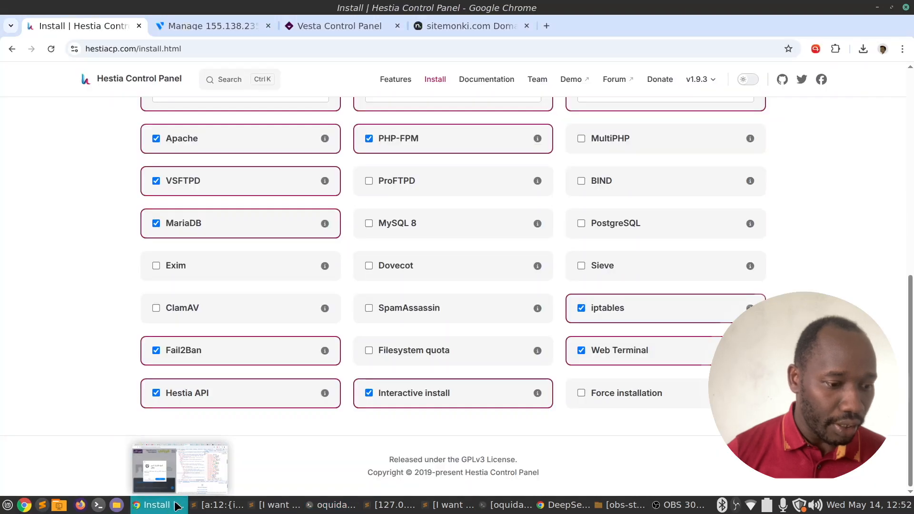
pyautogui.click(236, 25)
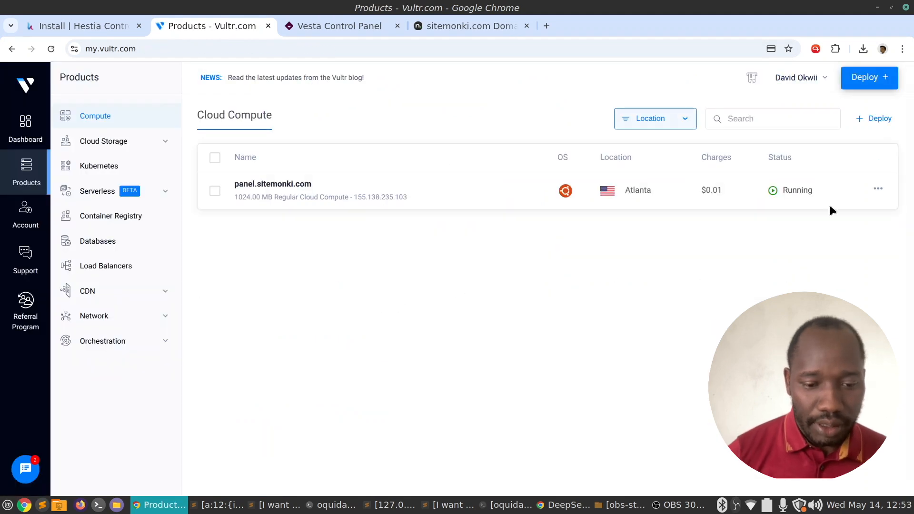
pyautogui.click(51, 49)
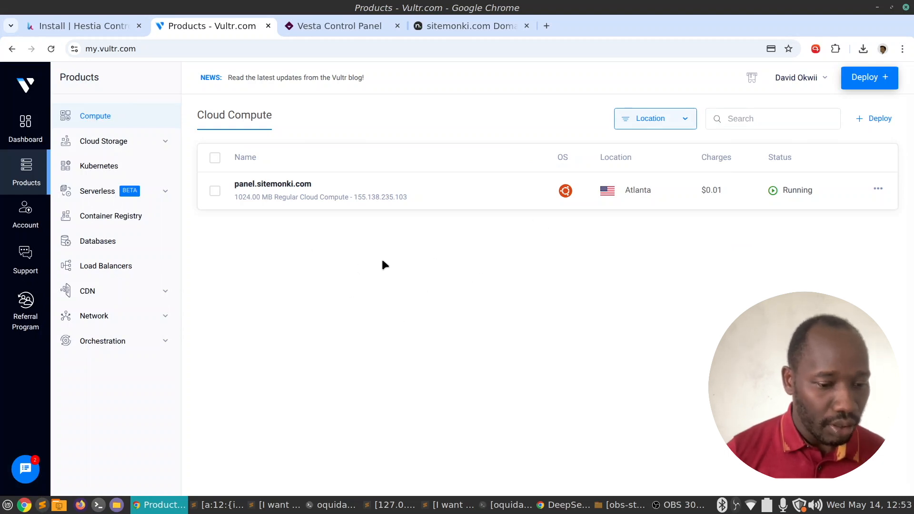
# Load panel.sitemonki.com:8083 in a new tab, hitting the privacy warning, then return to Terminal.
pyautogui.rightClick(224, 30)
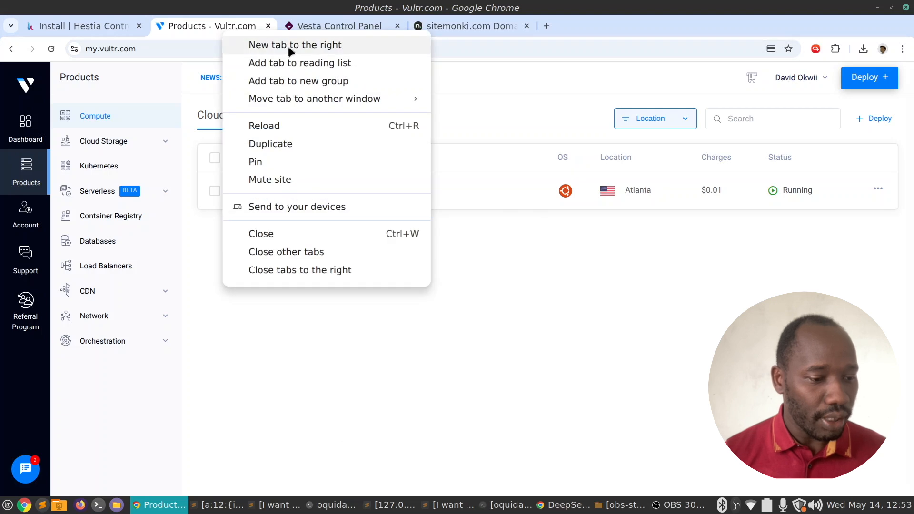
pyautogui.click(291, 47)
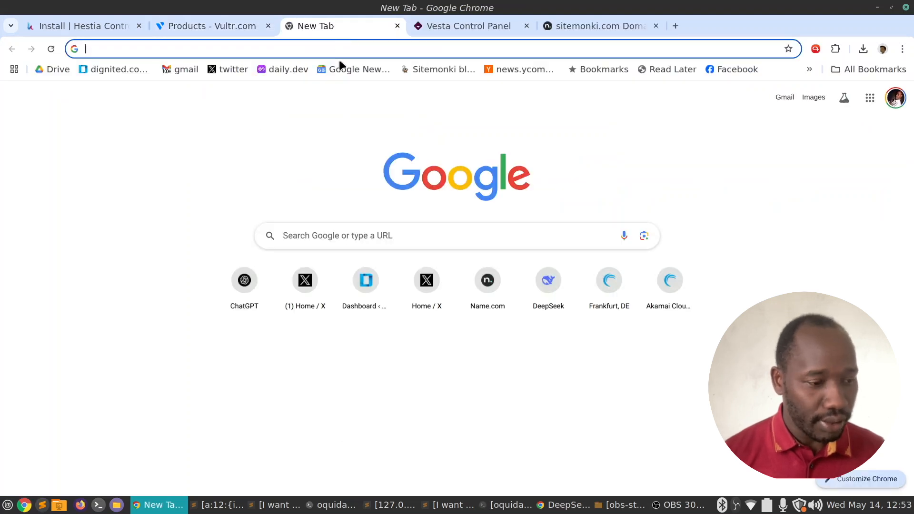
pyautogui.hotkey('ctrl', 'v')
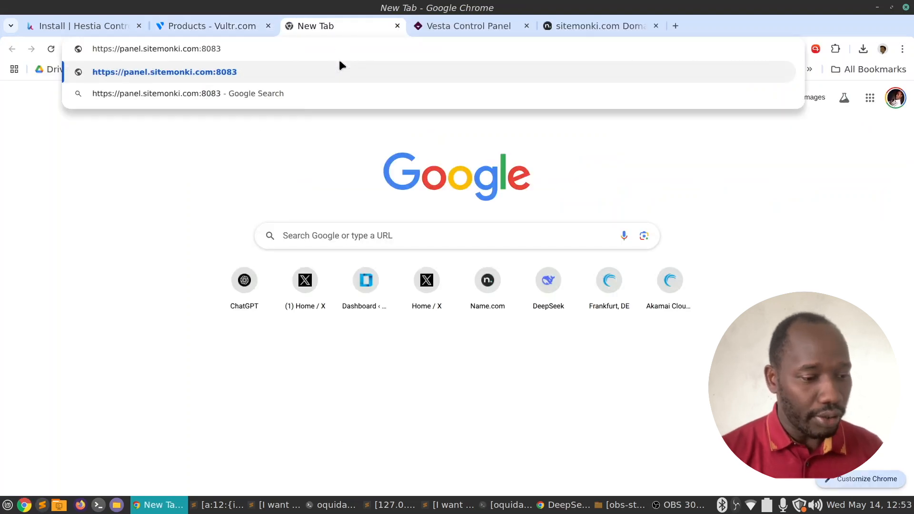
pyautogui.press('Return')
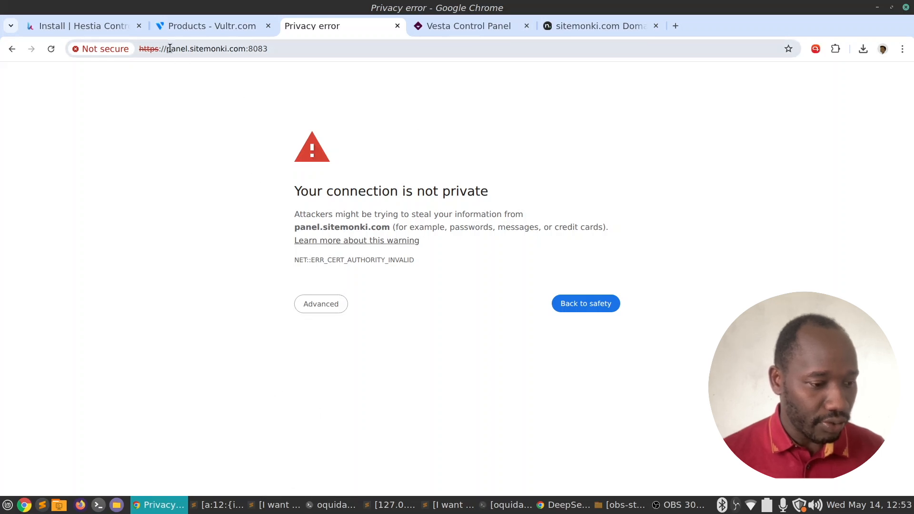
pyautogui.moveTo(168, 48); pyautogui.dragTo(239, 49)
pyautogui.hotkey('ctrl', 'c')
pyautogui.click(332, 505)
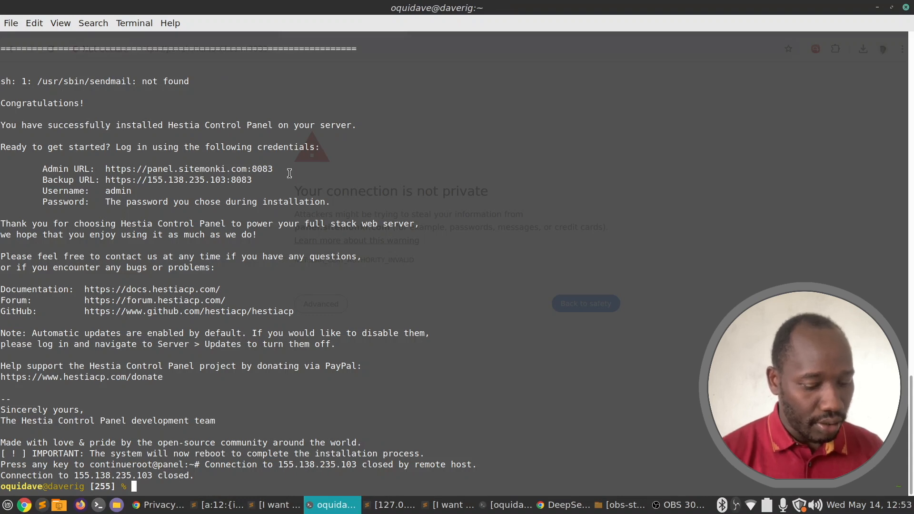
# Ping panel.sitemonki.com in a new tab to confirm it resolves to 155.138.235.103.
pyautogui.hotkey('ctrl', 'shift', 't')
pyautogui.write('ping')
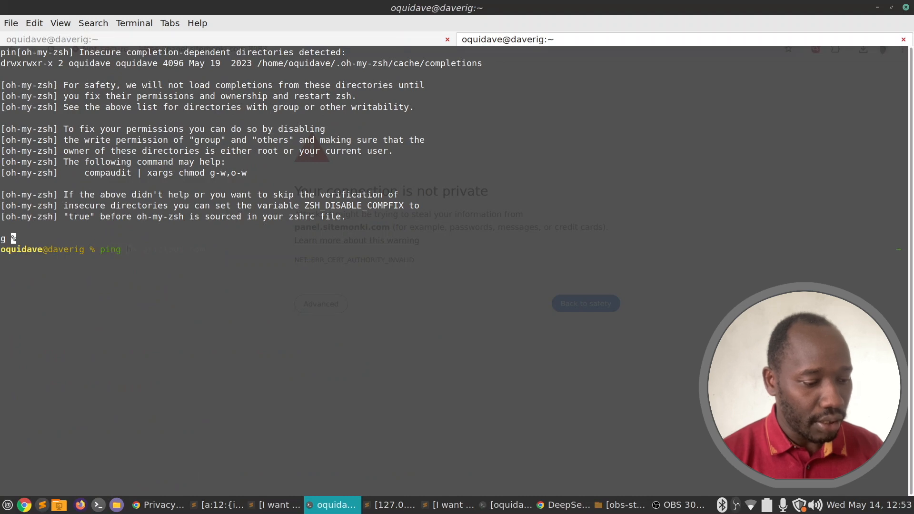
pyautogui.hotkey('ctrl', 'shift', 'v')
pyautogui.press('Return')
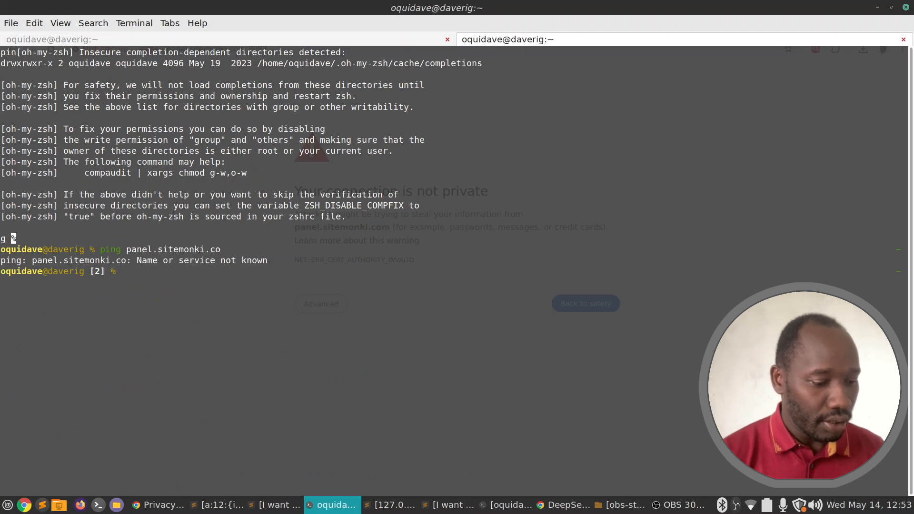
pyautogui.press('Up')
pyautogui.write('m')
pyautogui.press('Return')
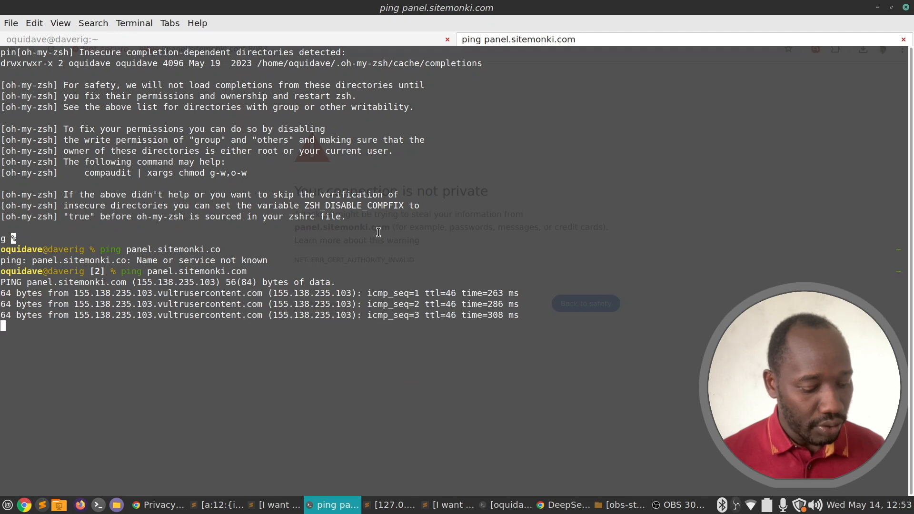
pyautogui.hotkey('ctrl', 'z')
pyautogui.hotkey('ctrl', 'pageup')
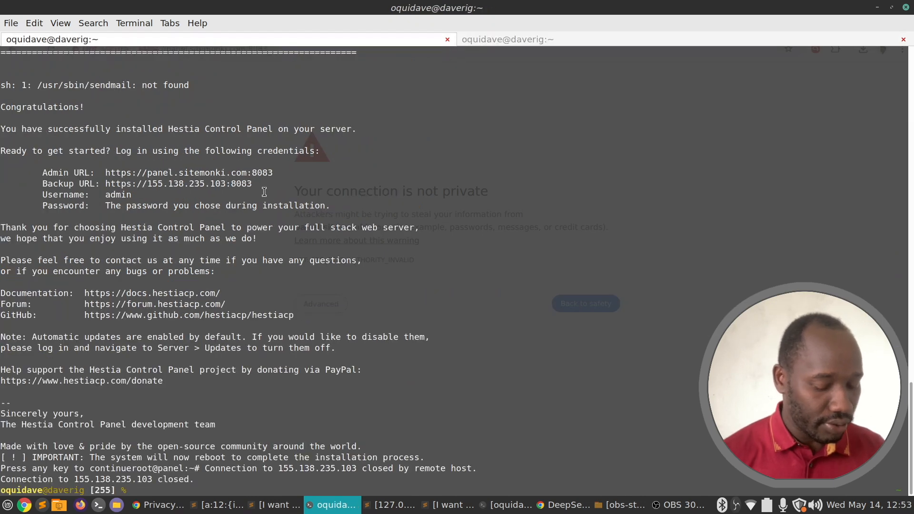
pyautogui.press('Right')
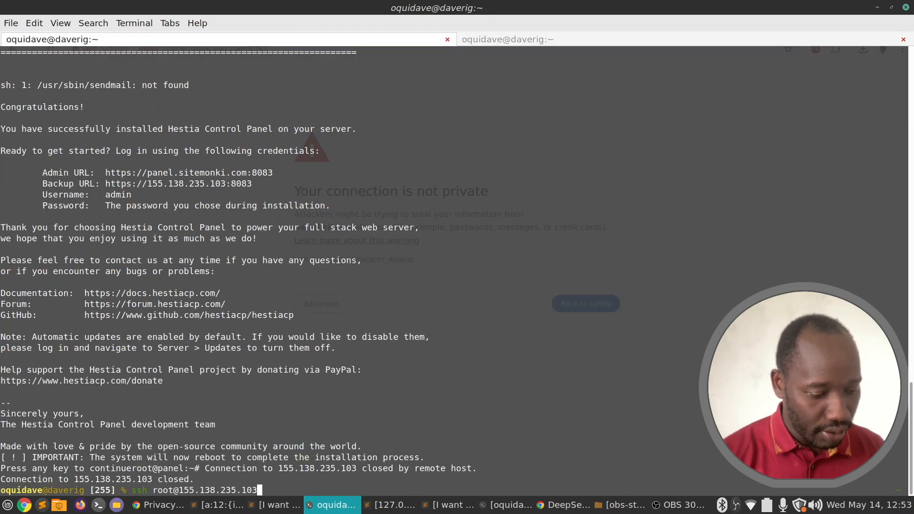
pyautogui.press('Return')
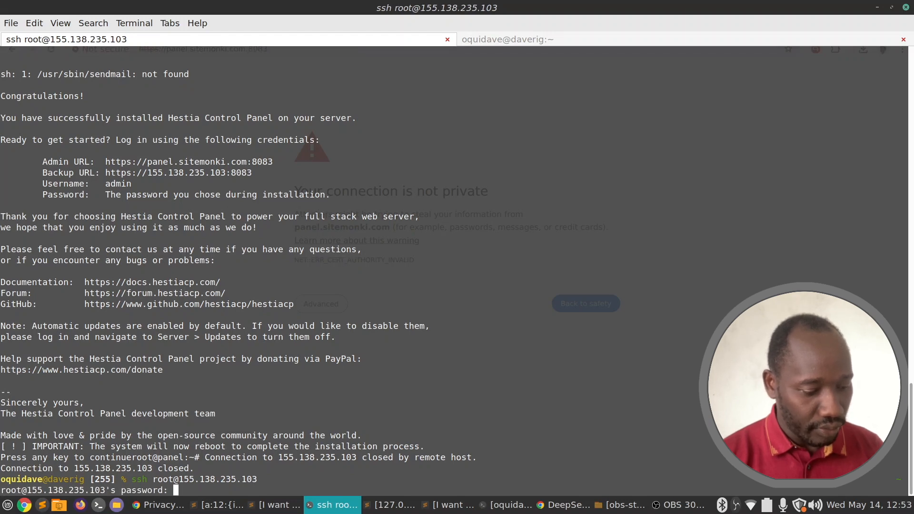
pyautogui.click(347, 508)
pyautogui.click(347, 509)
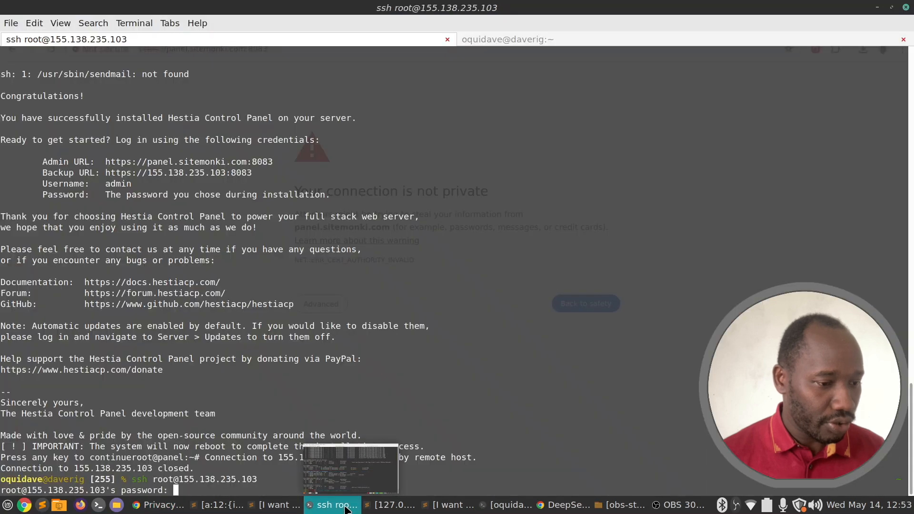
pyautogui.click(159, 507)
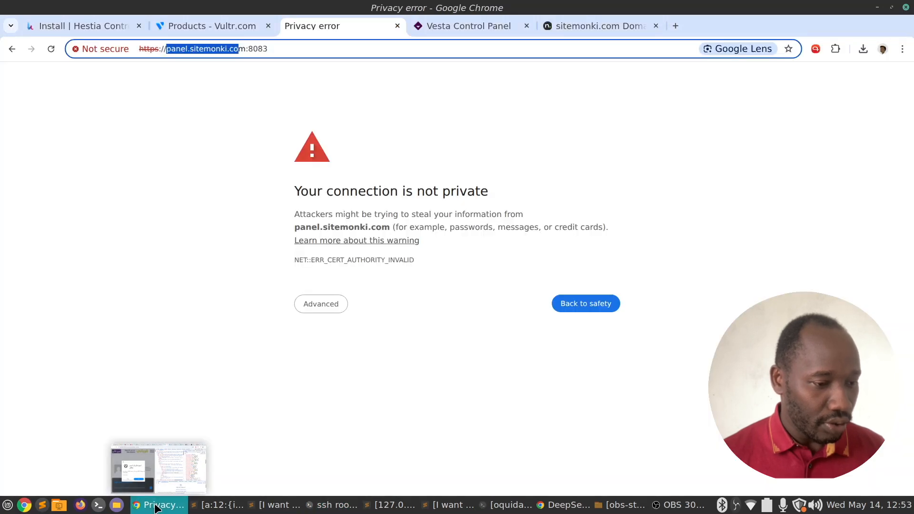
pyautogui.click(227, 23)
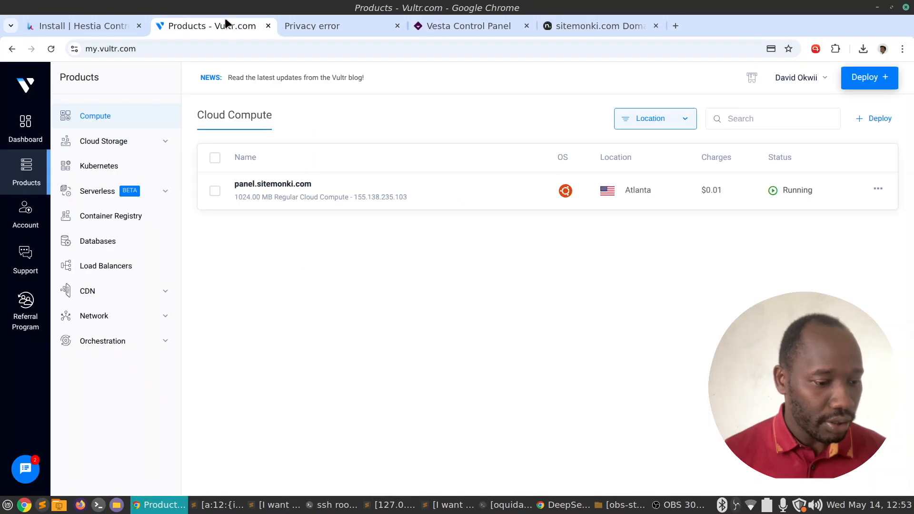
pyautogui.click(377, 186)
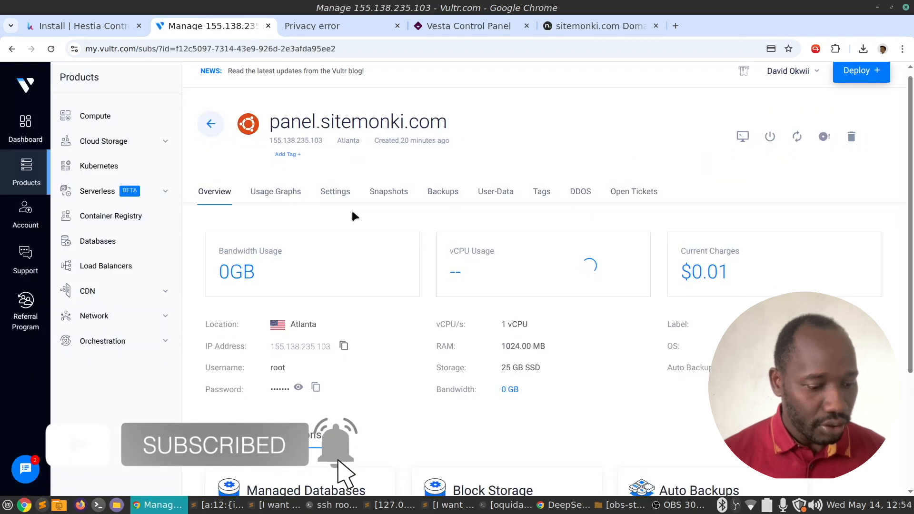
pyautogui.scroll(-3, 304, 289)
pyautogui.click(316, 264)
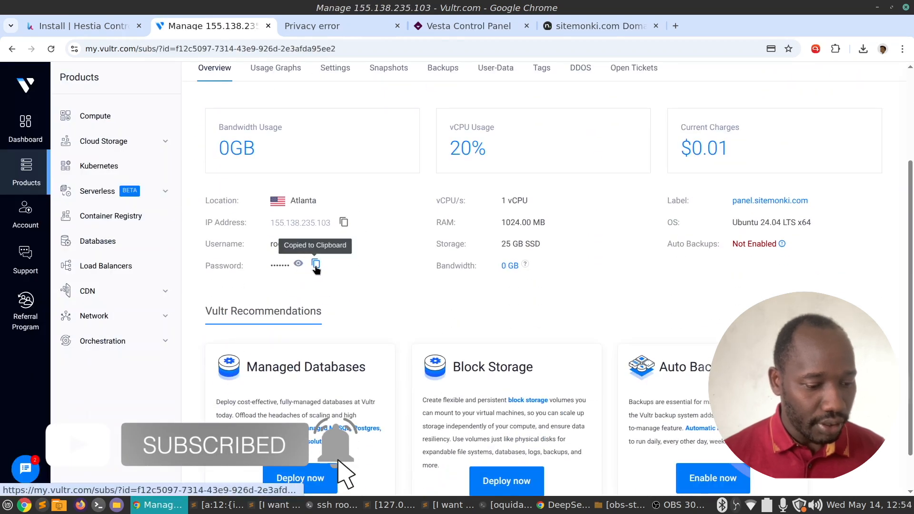
pyautogui.click(458, 505)
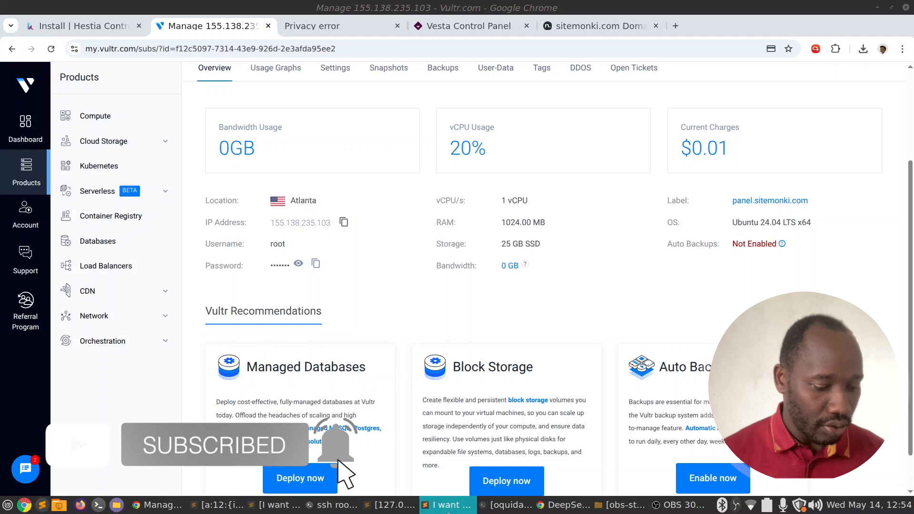
# Log in with the pasted root password and clear the terminal screen.
pyautogui.click(334, 506)
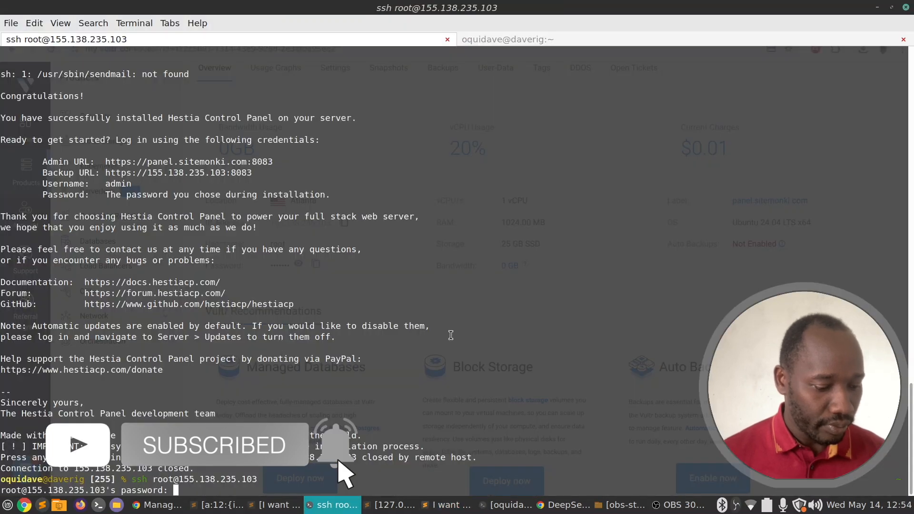
pyautogui.press('Return')
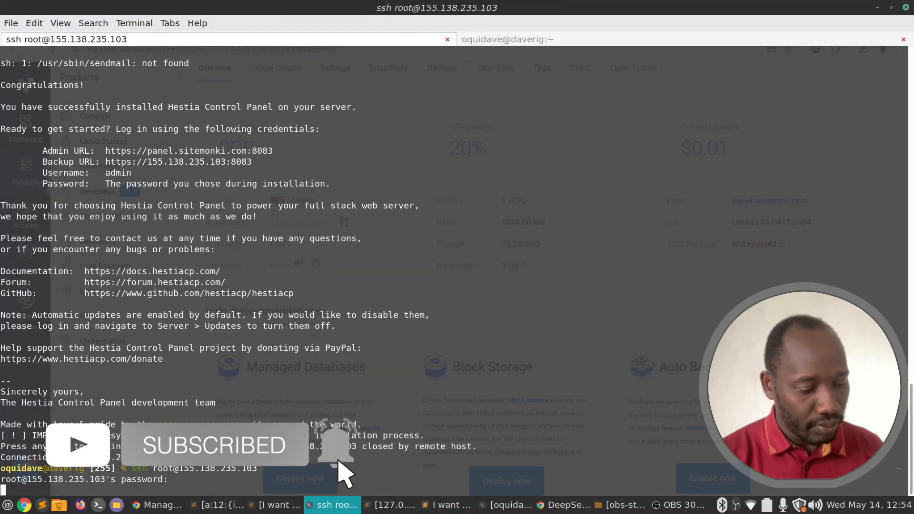
pyautogui.write('clear')
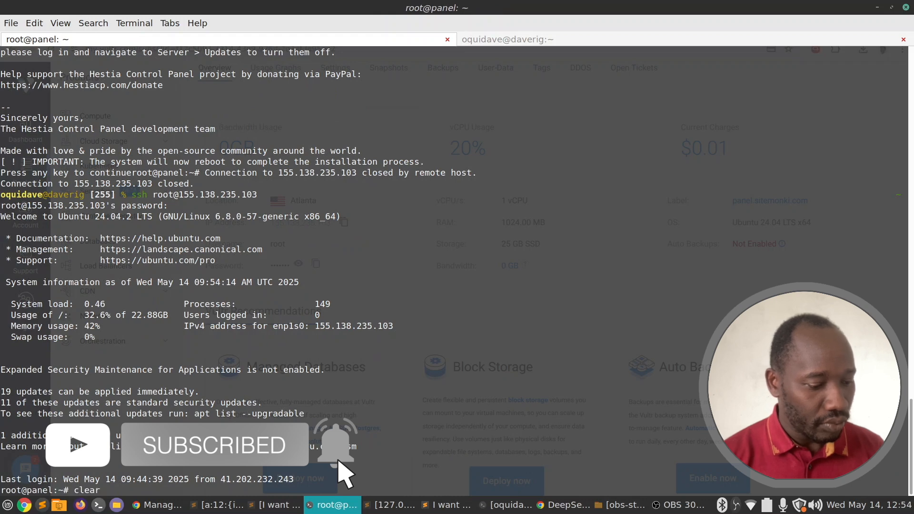
pyautogui.press('Return')
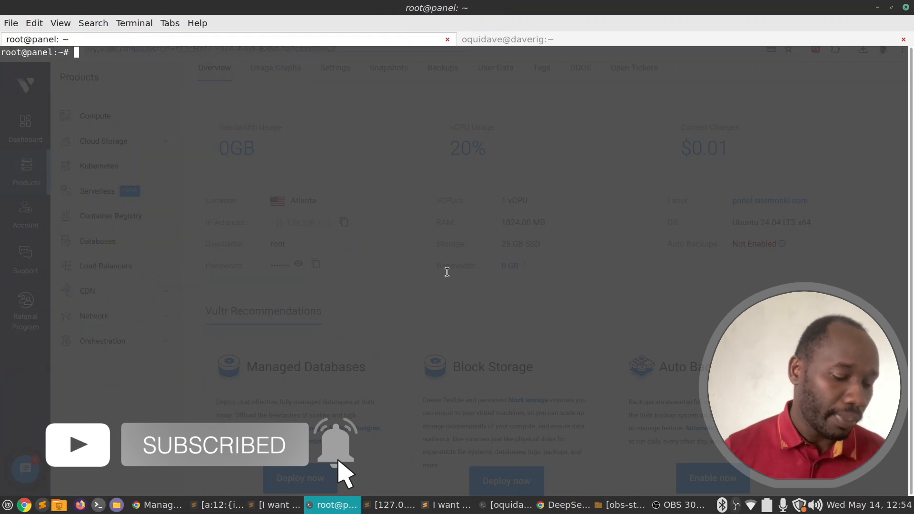
pyautogui.moveTo(329, 511)
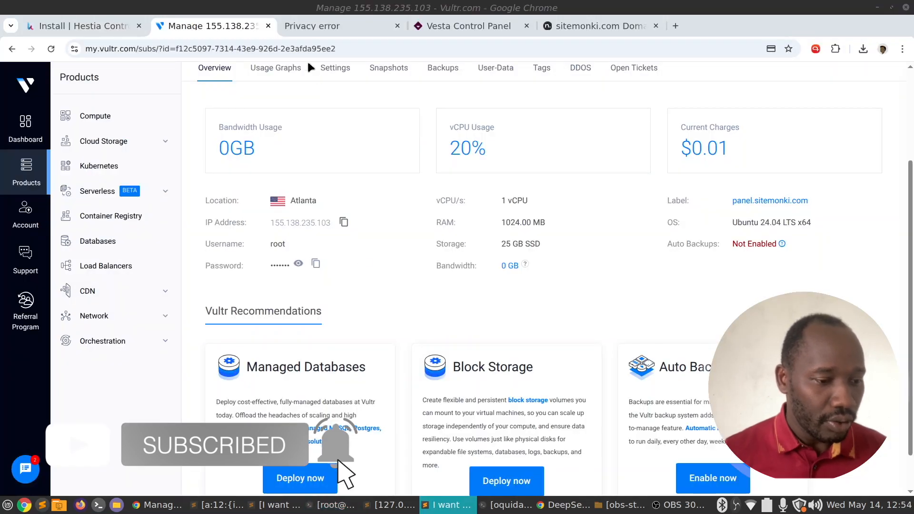
# Reload the admin page and sign in as admin with the pasted account password.
pyautogui.click(312, 24)
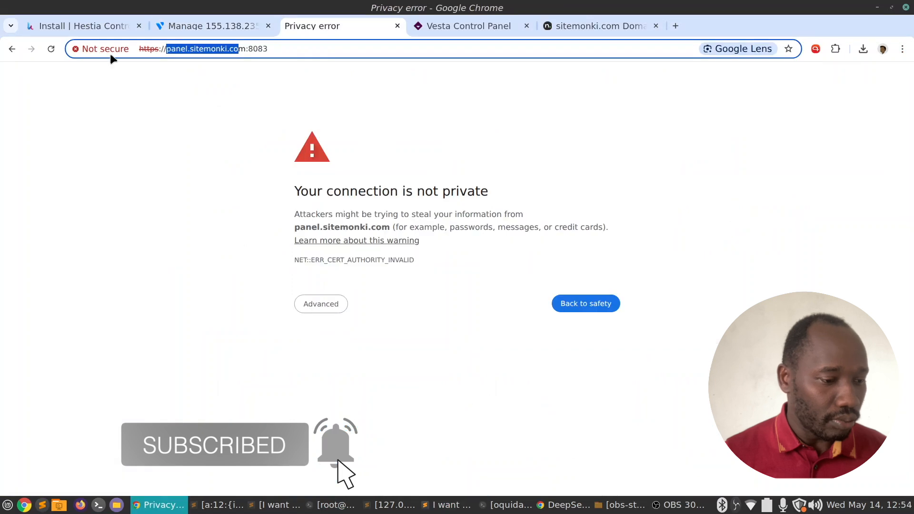
pyautogui.click(51, 49)
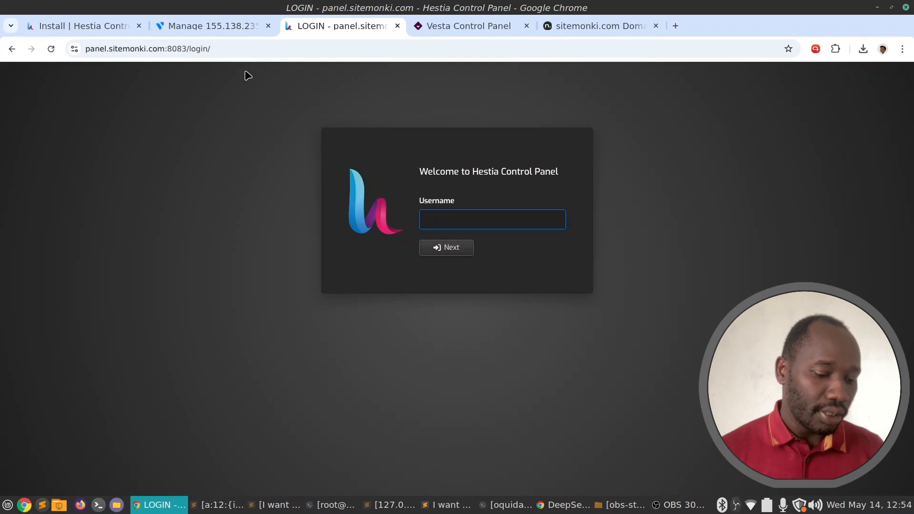
pyautogui.write('admin')
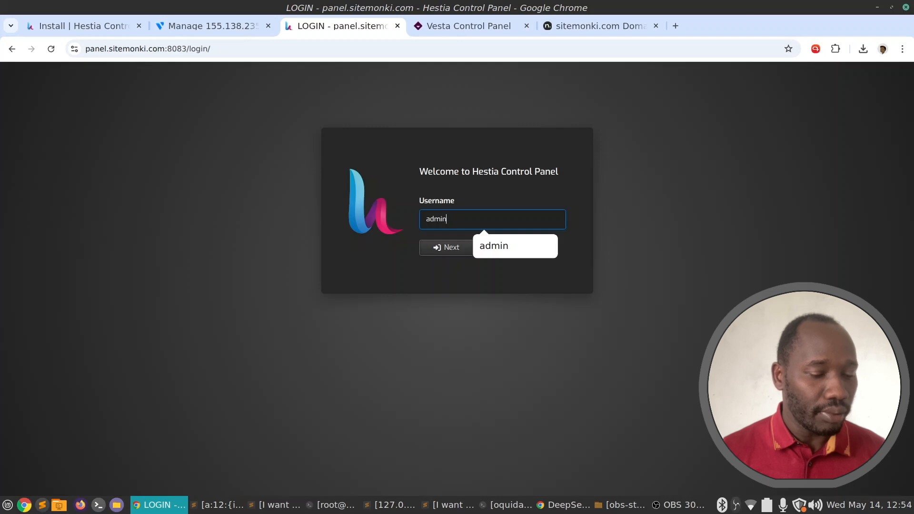
pyautogui.click(445, 251)
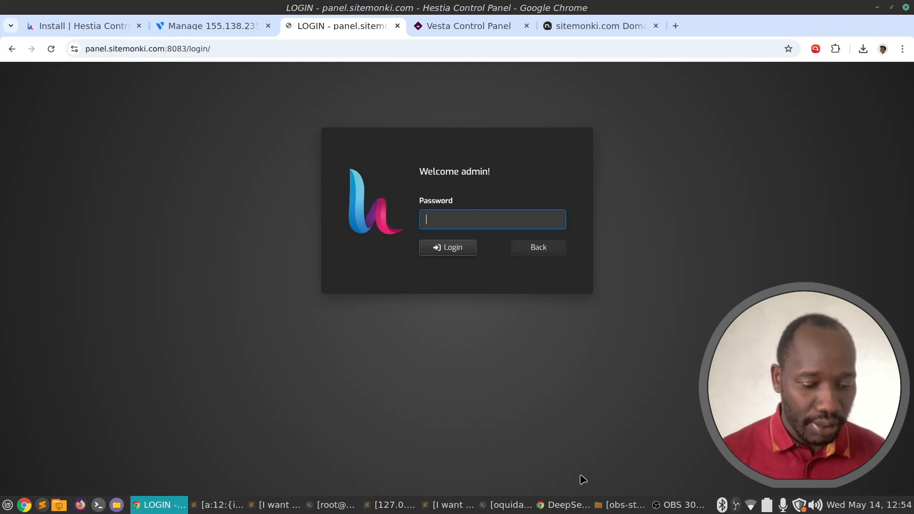
pyautogui.click(448, 505)
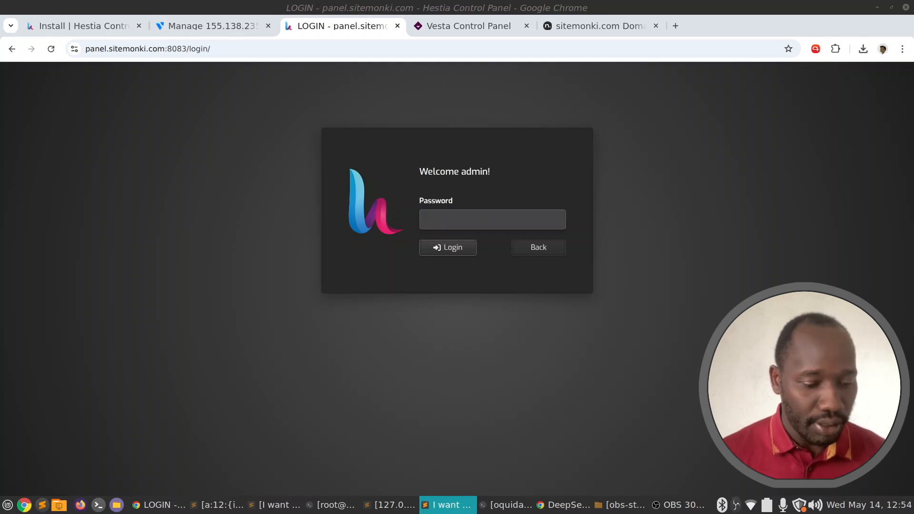
pyautogui.click(455, 505)
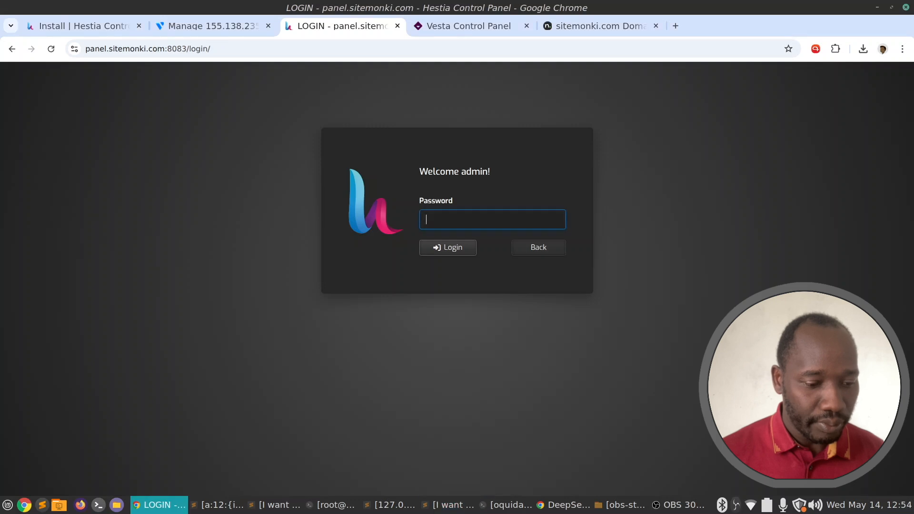
pyautogui.hotkey('ctrl', 'v')
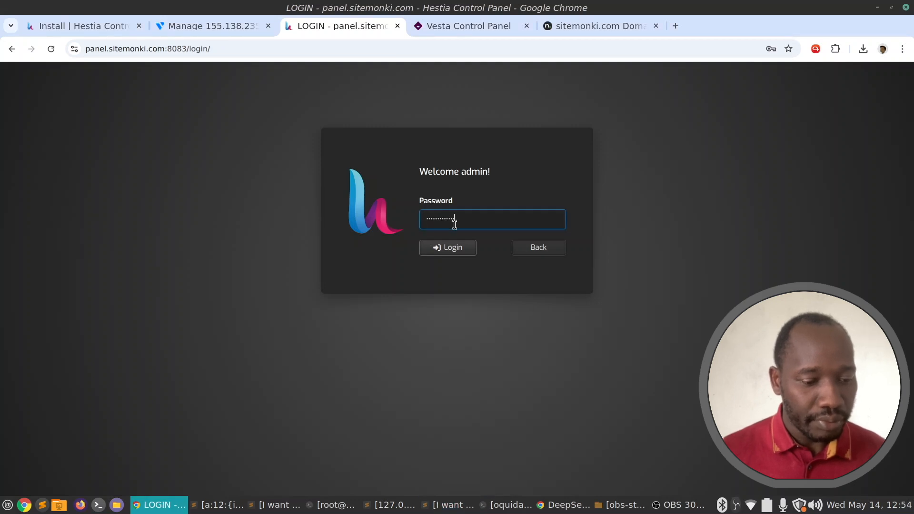
pyautogui.click(458, 247)
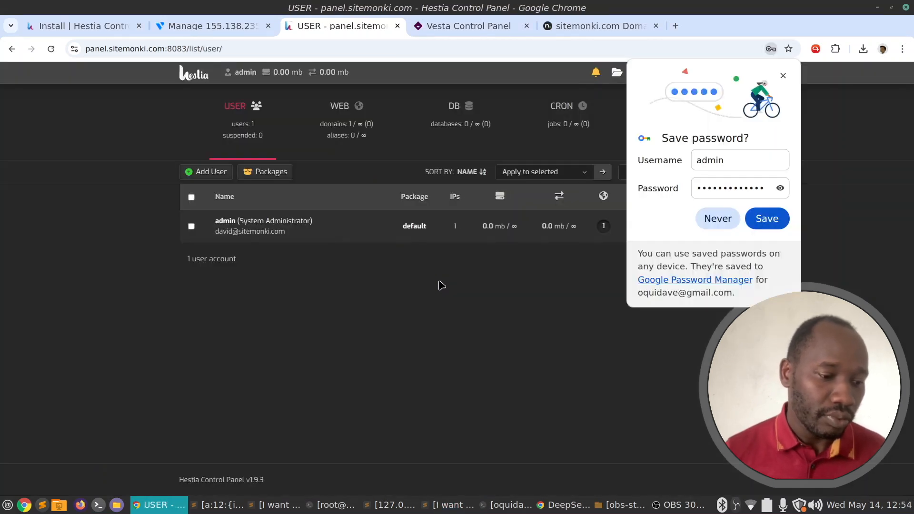
# Let Chrome save the admin password, then open server settings from the gear icon.
pyautogui.click(784, 221)
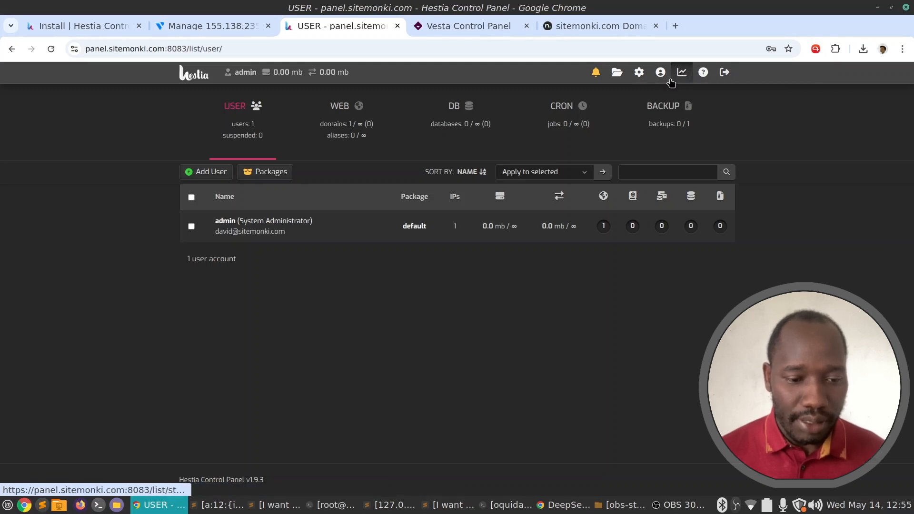
pyautogui.click(641, 76)
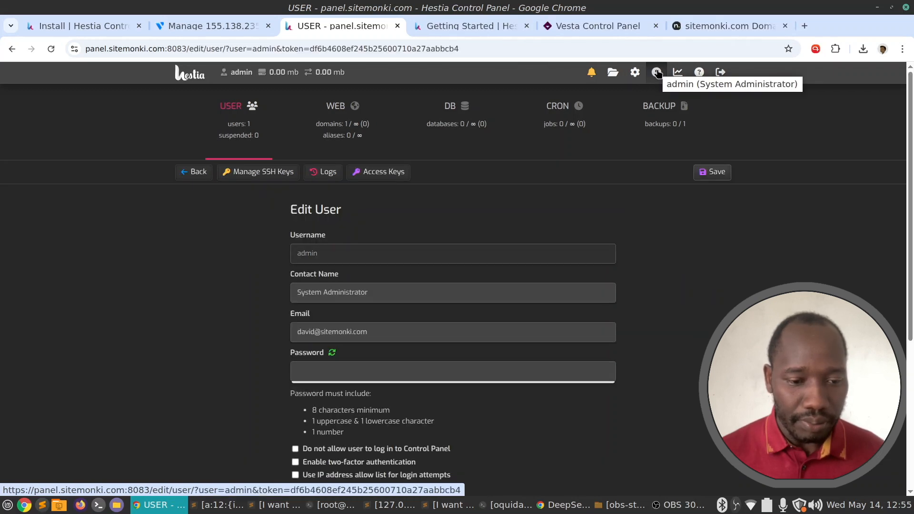
# Set the panel Theme to flat under Configure Server's Basic Options and save.
pyautogui.click(635, 73)
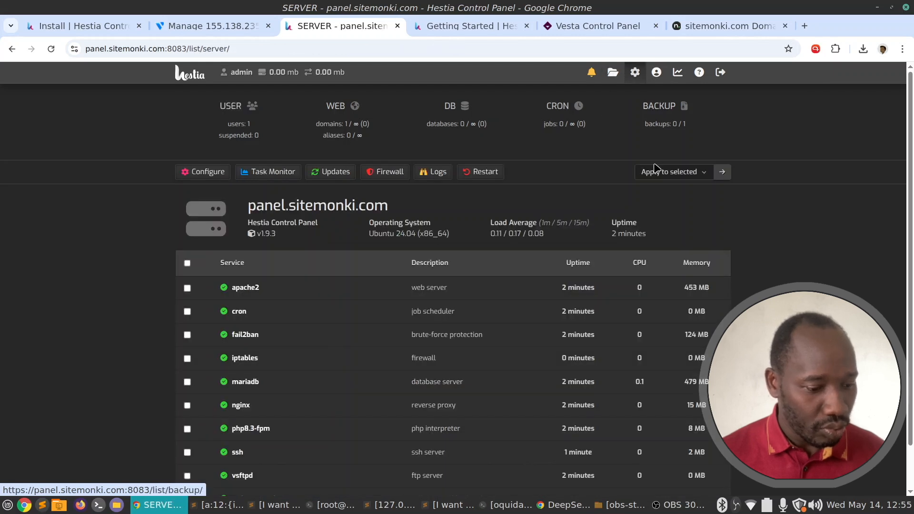
pyautogui.scroll(-1, 655, 170)
pyautogui.scroll(1, 651, 168)
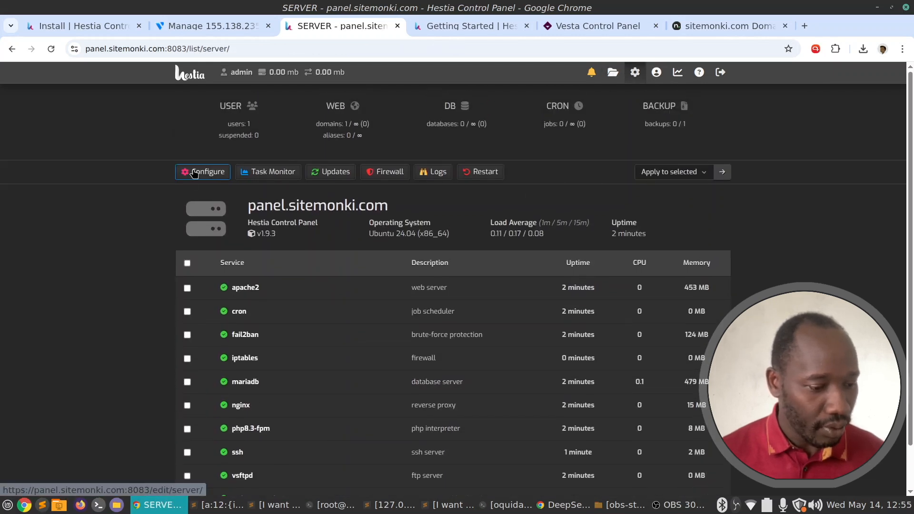
pyautogui.click(355, 172)
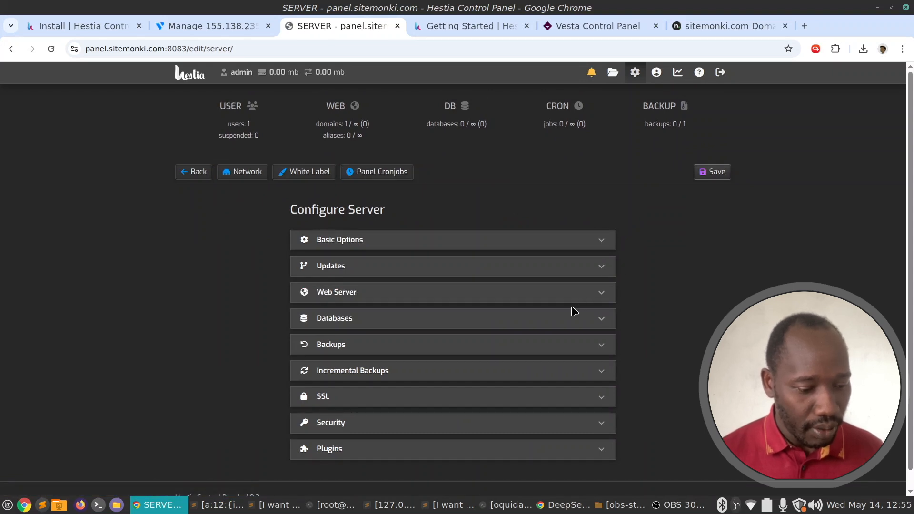
pyautogui.scroll(-1, 574, 311)
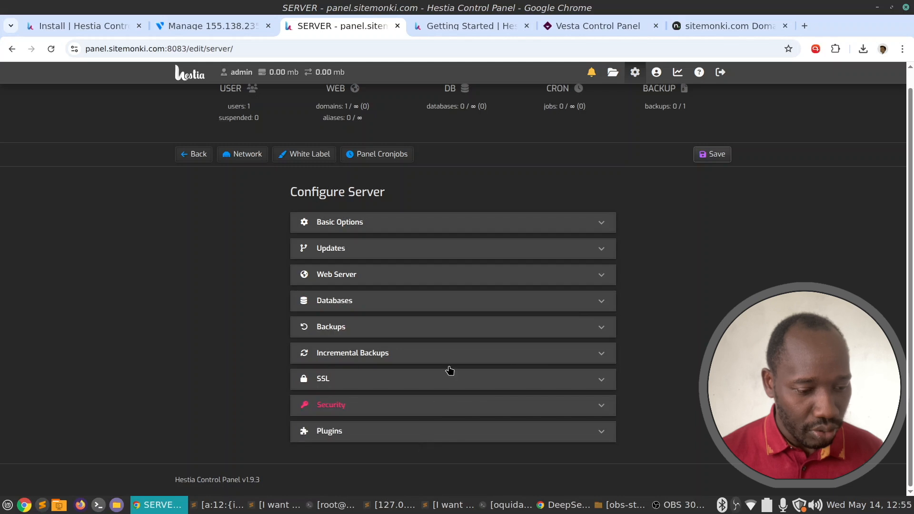
pyautogui.click(471, 227)
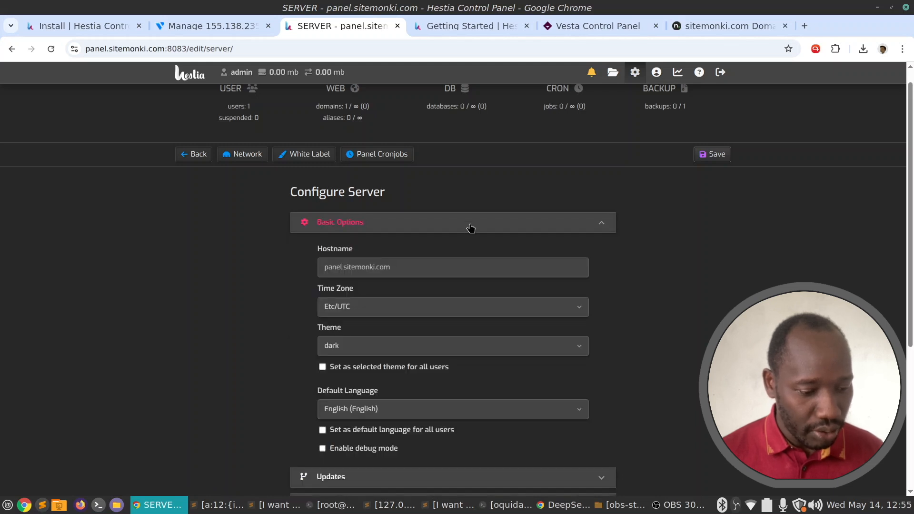
pyautogui.click(353, 354)
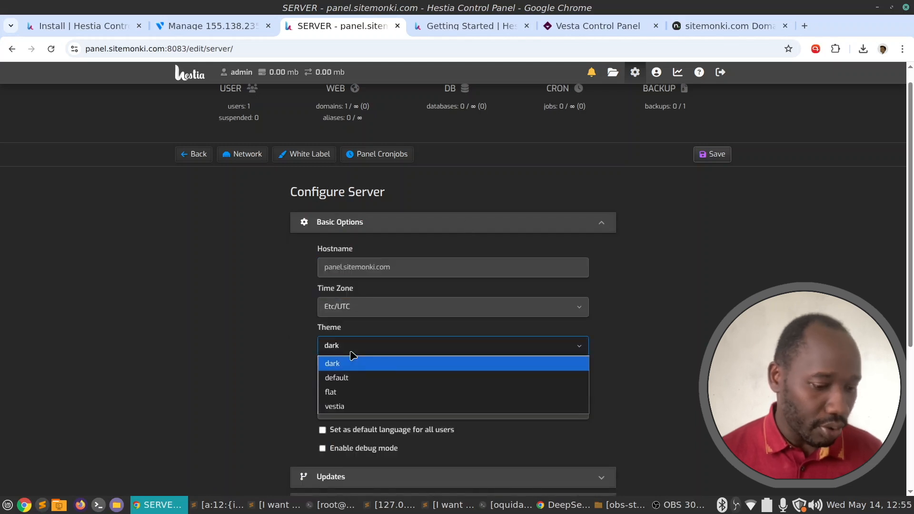
pyautogui.click(358, 394)
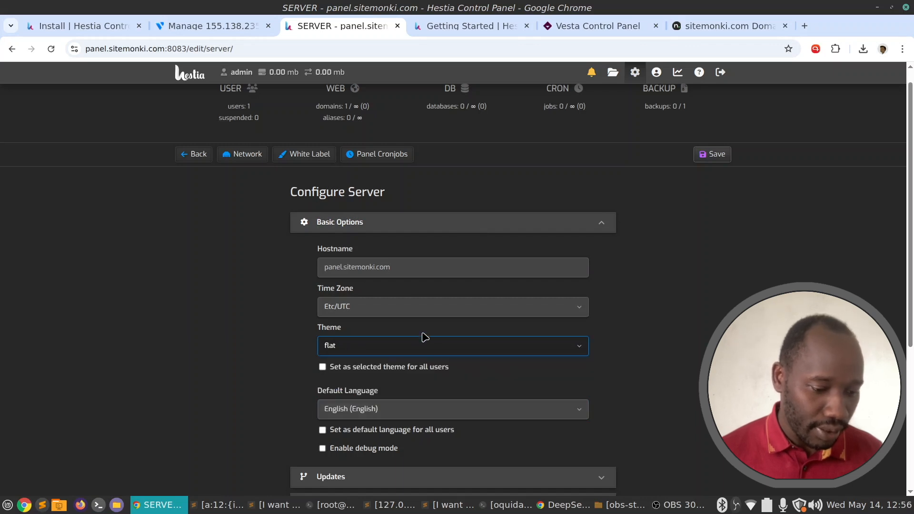
pyautogui.scroll(-1, 495, 313)
pyautogui.scroll(-5, 495, 312)
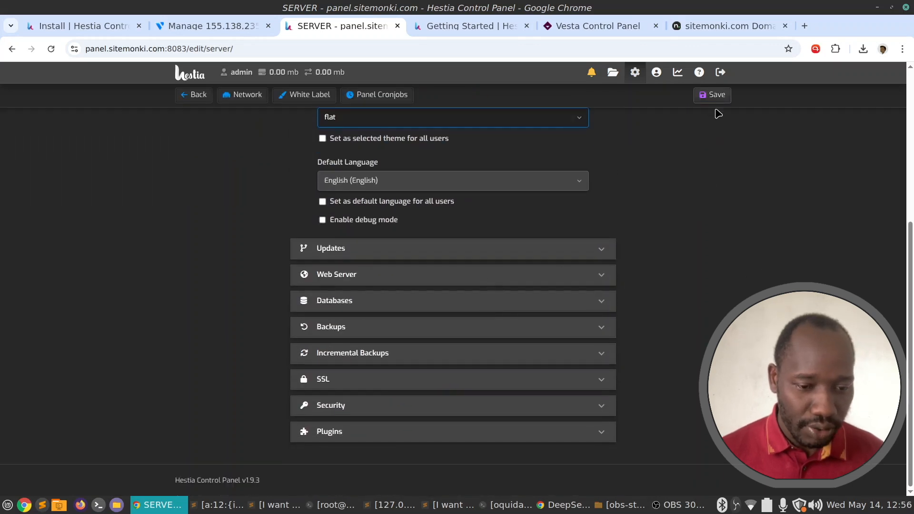
pyautogui.click(714, 95)
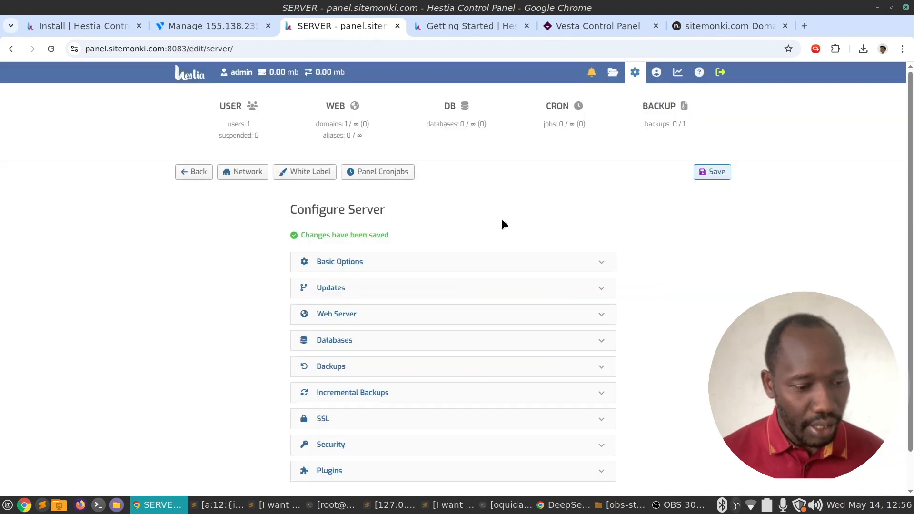
# Change the Theme to vestia and save the server configuration.
pyautogui.scroll(-1, 494, 212)
pyautogui.click(364, 222)
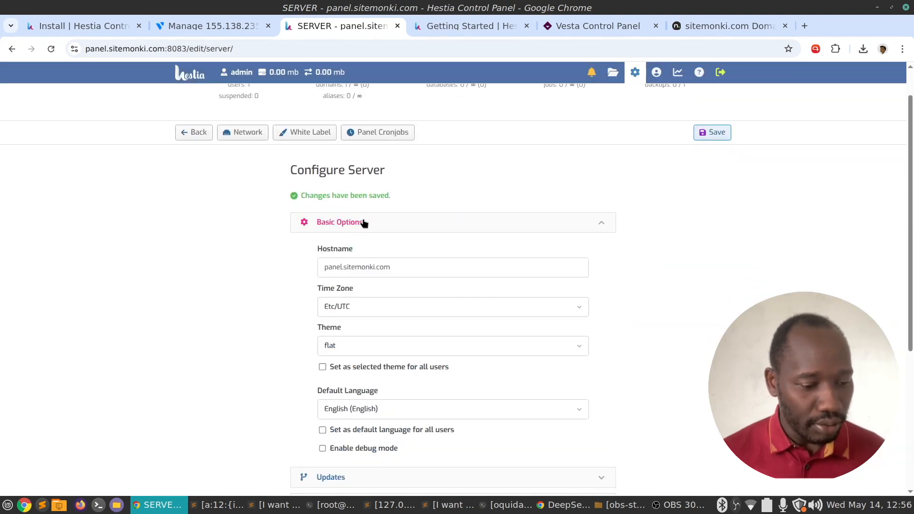
pyautogui.click(388, 220)
pyautogui.click(388, 220)
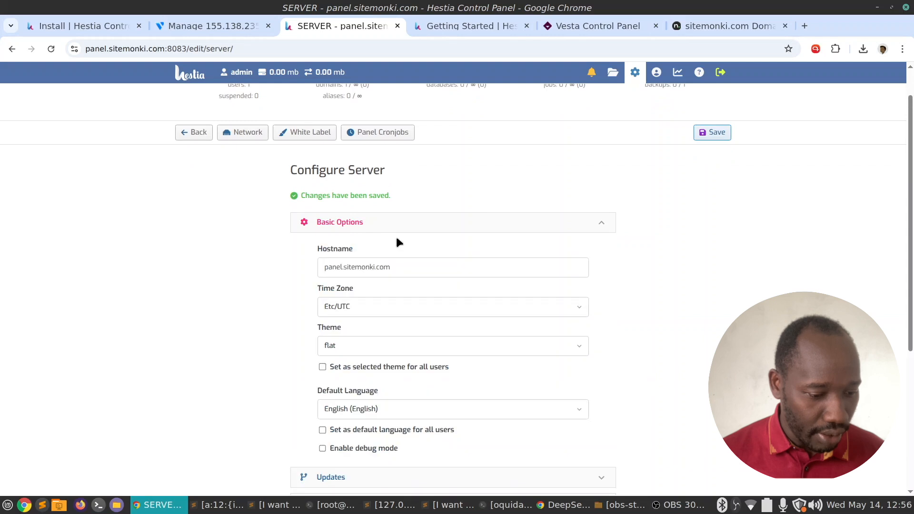
pyautogui.scroll(-3, 396, 243)
pyautogui.click(398, 215)
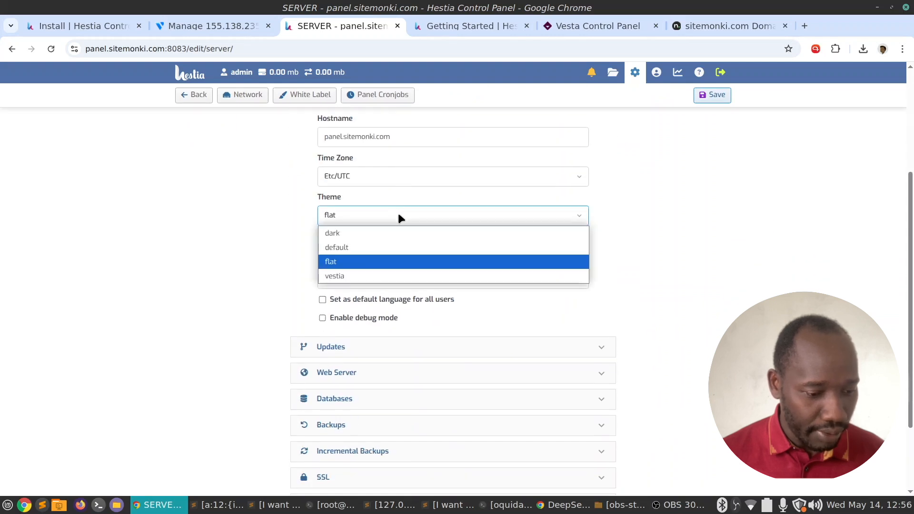
pyautogui.click(363, 278)
pyautogui.scroll(-2, 483, 227)
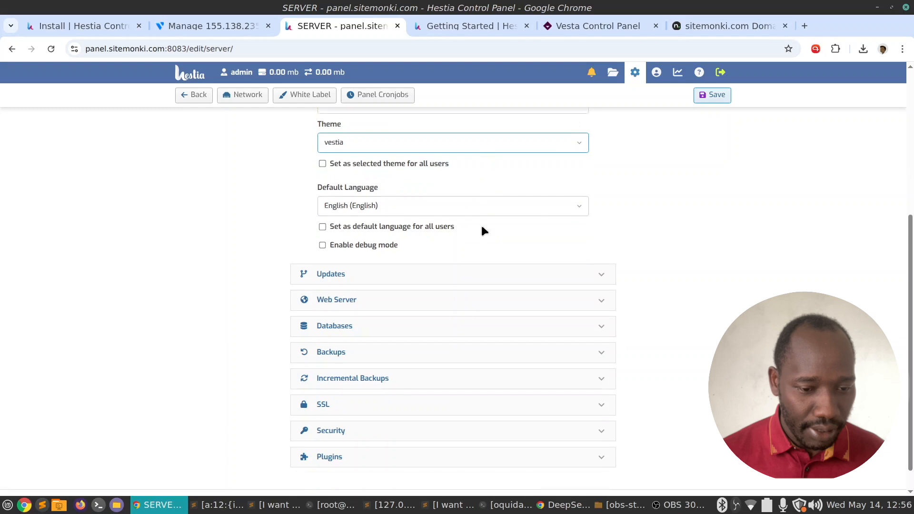
pyautogui.click(712, 95)
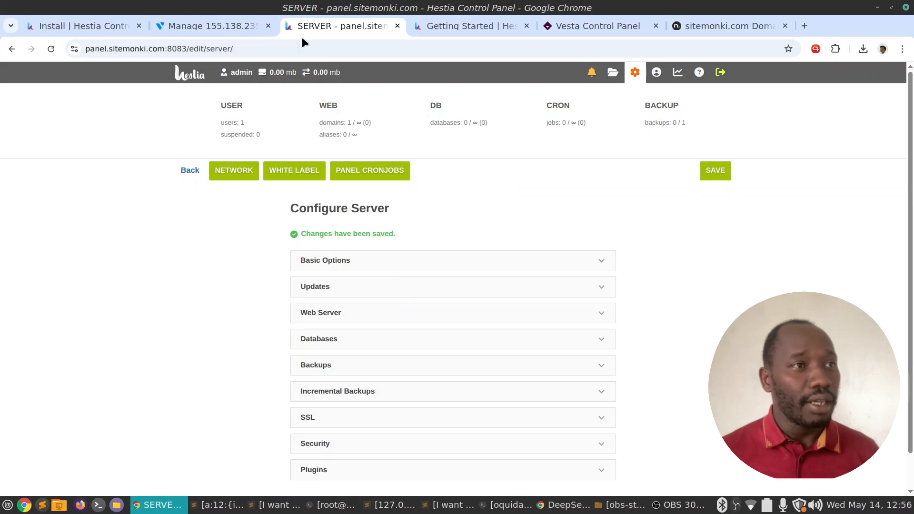
pyautogui.rightClick(344, 23)
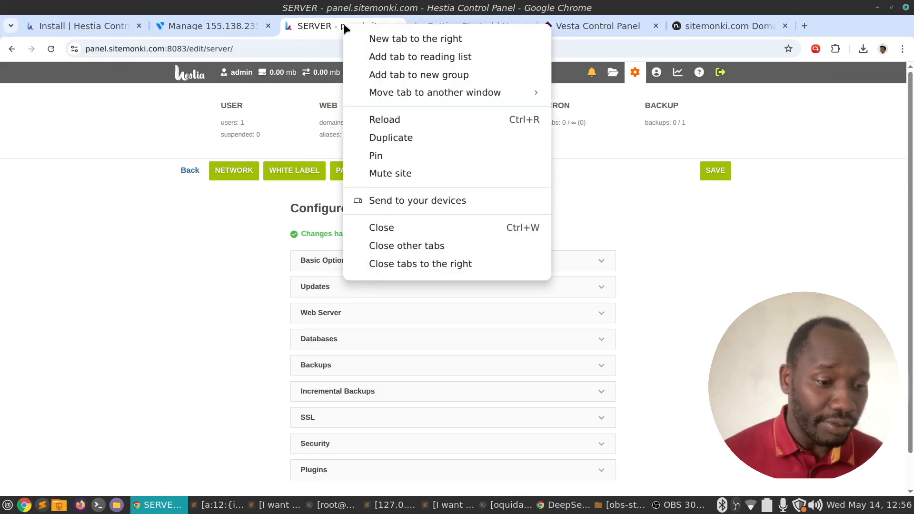
pyautogui.click(204, 251)
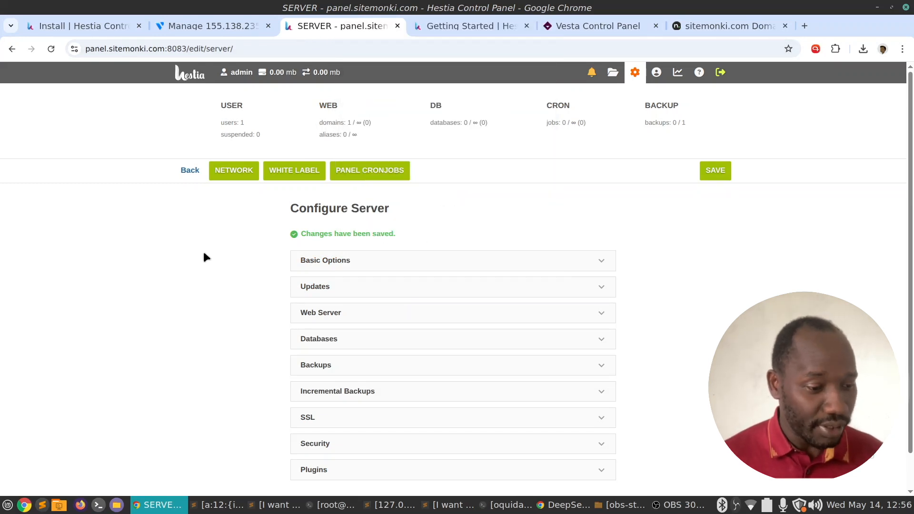
# Go back to the server overview, then to the vestia-themed users list.
pyautogui.click(188, 171)
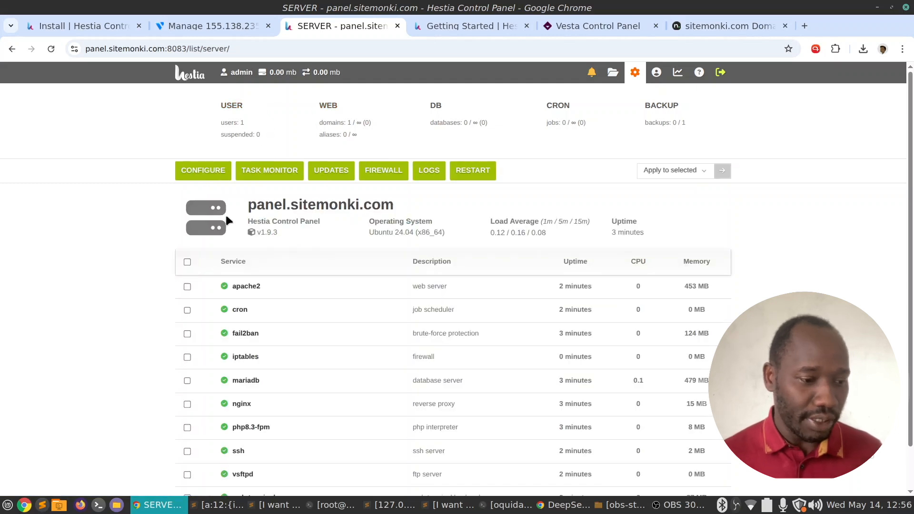
pyautogui.click(190, 72)
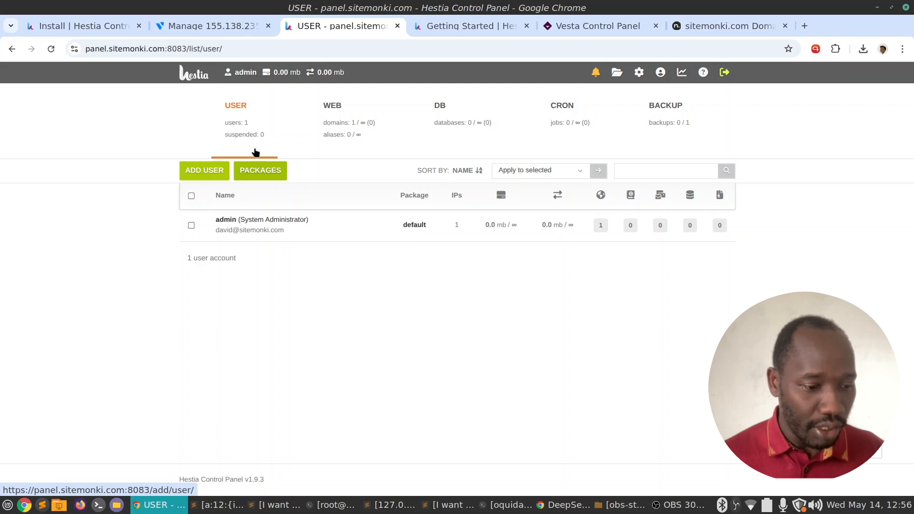
# Visit panel.sitemonki.com from the web domains list to see its under-construction page.
pyautogui.click(347, 127)
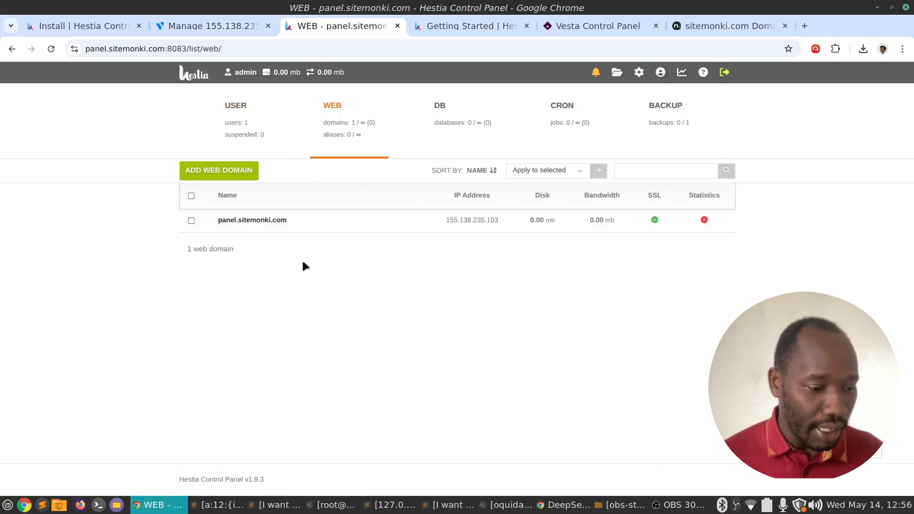
pyautogui.moveTo(228, 226)
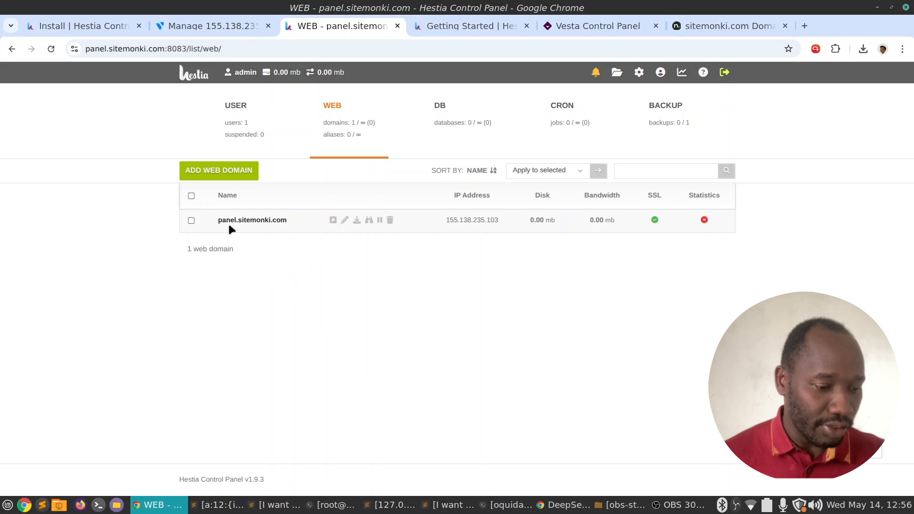
pyautogui.click(332, 220)
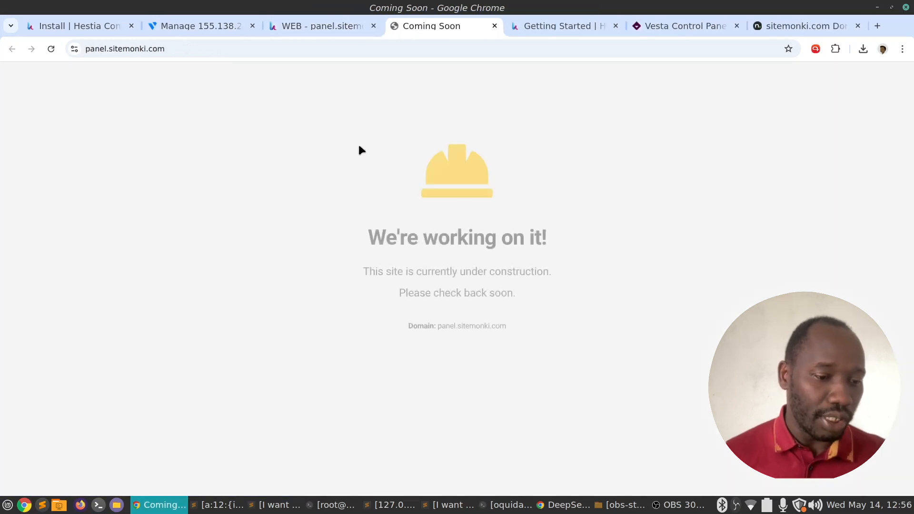
pyautogui.moveTo(308, 214); pyautogui.dragTo(602, 312)
pyautogui.click(596, 316)
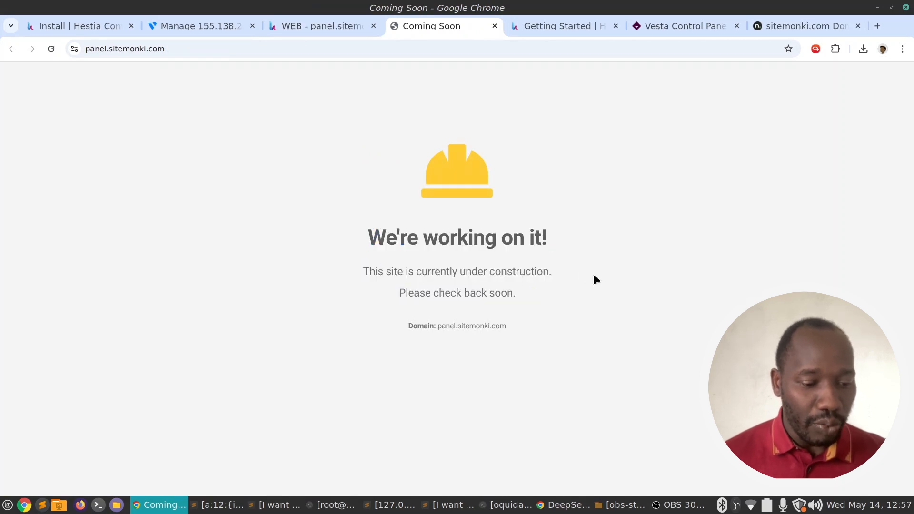
pyautogui.click(322, 28)
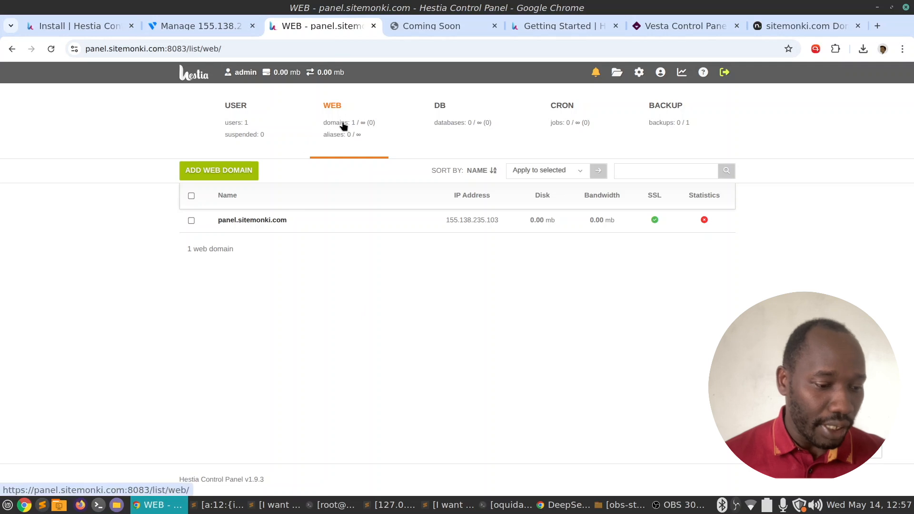
# Glance at the Add Web Domain form, then show the empty Databases list.
pyautogui.click(215, 171)
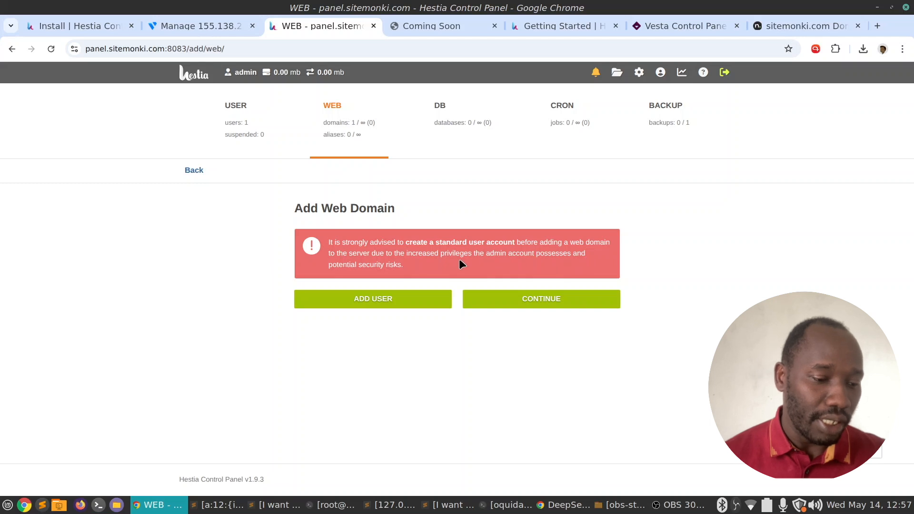
pyautogui.click(241, 125)
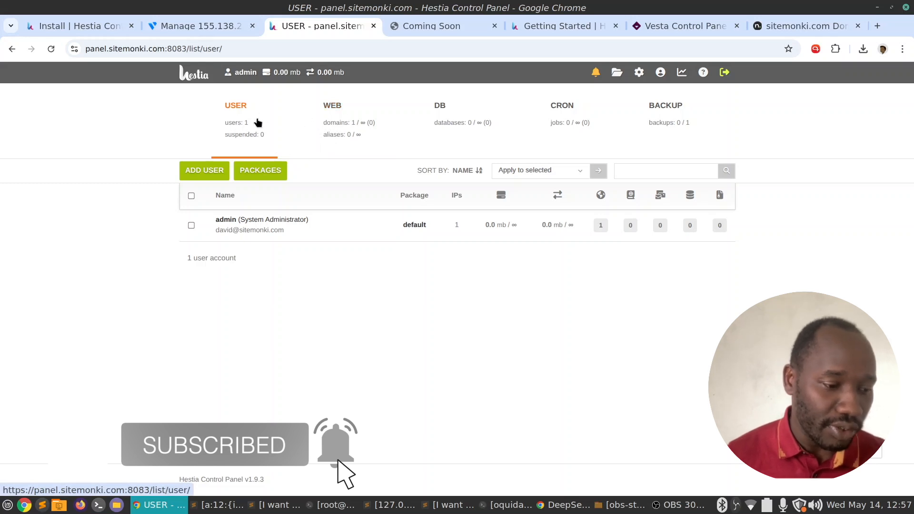
pyautogui.click(234, 127)
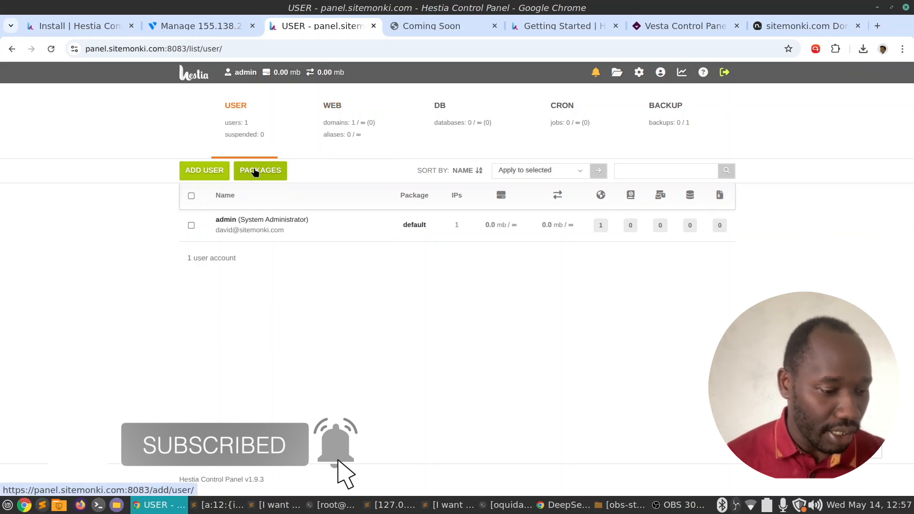
pyautogui.click(336, 129)
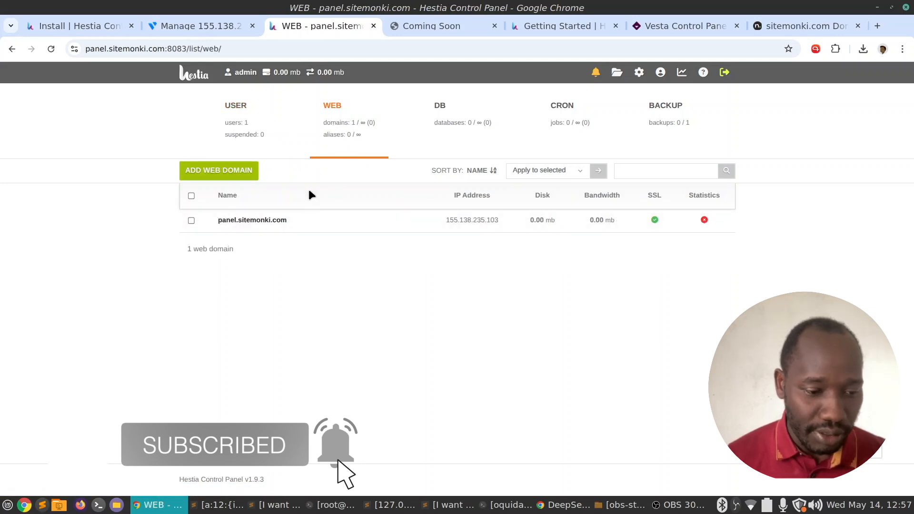
pyautogui.click(450, 123)
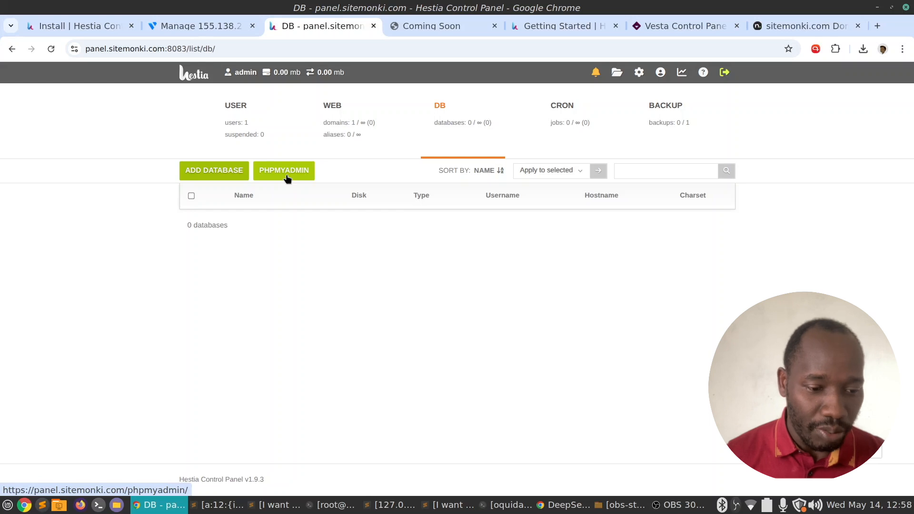
# Check the CRON and BACKUP lists, browse the admin home folder in File Manager, then exit.
pyautogui.click(571, 110)
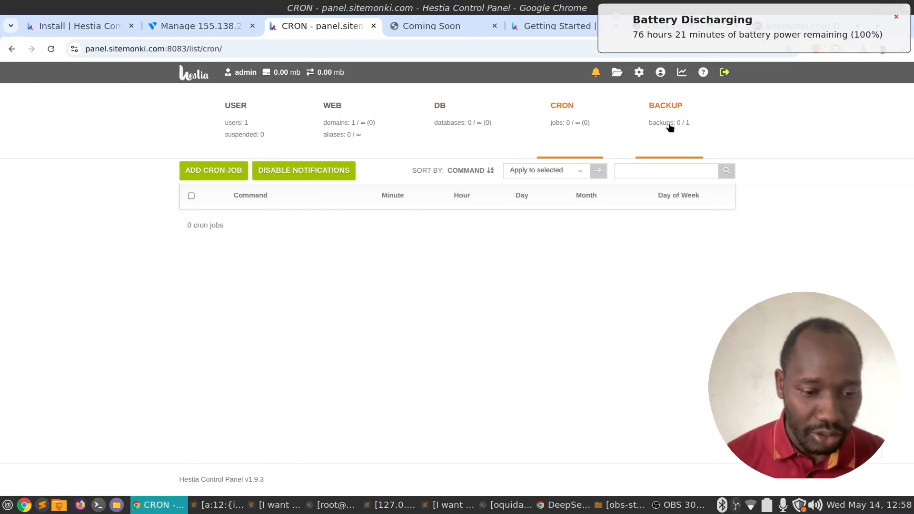
pyautogui.click(671, 109)
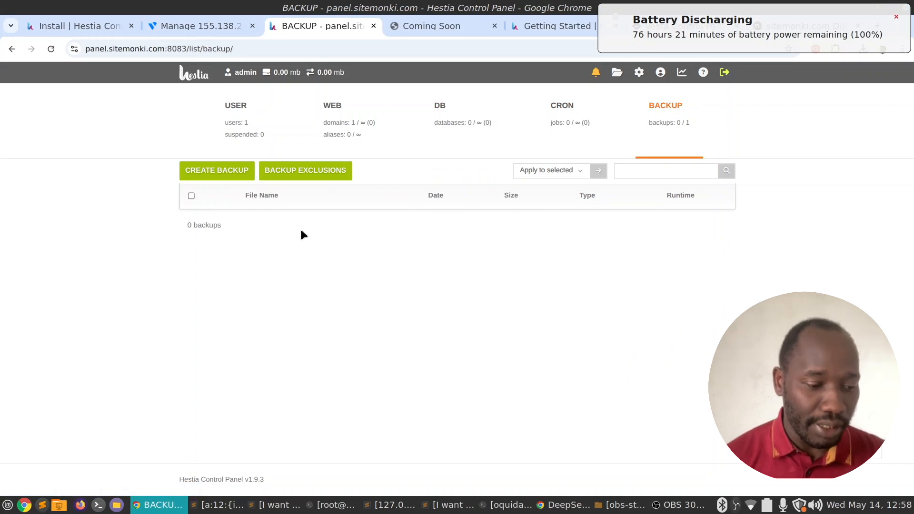
pyautogui.click(894, 17)
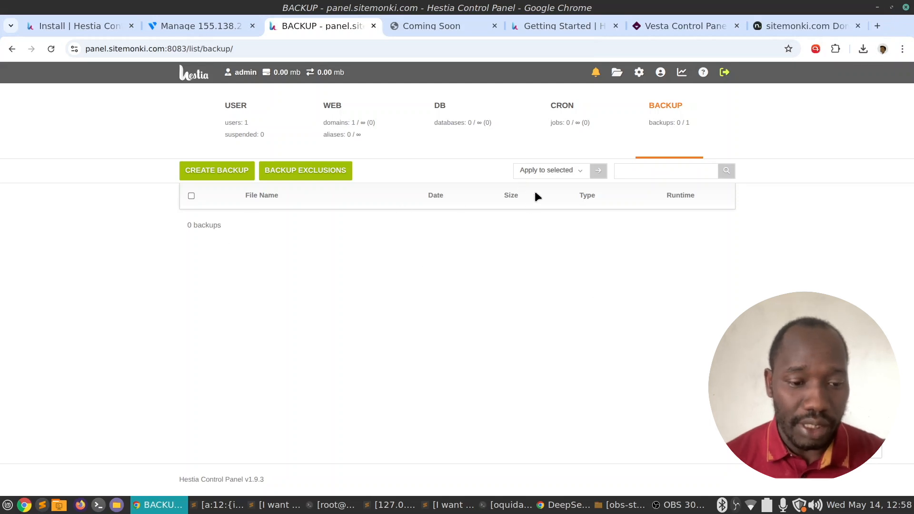
pyautogui.click(616, 74)
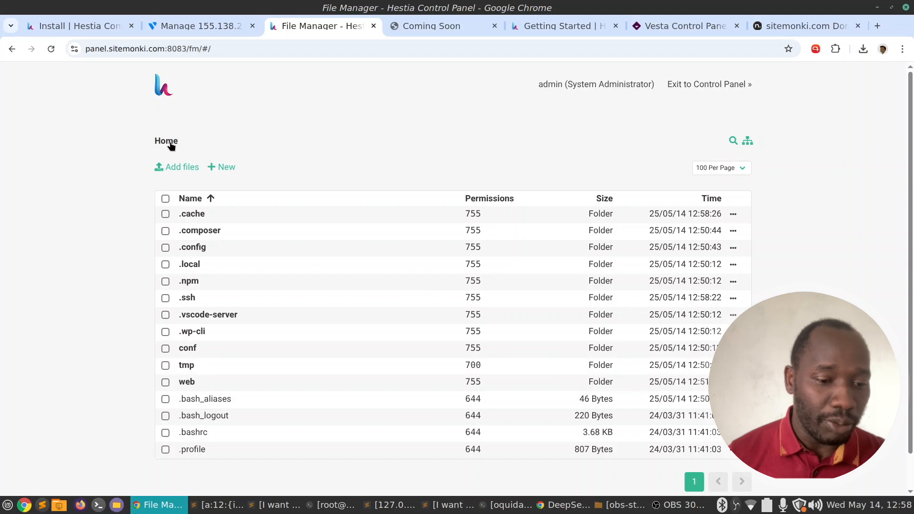
pyautogui.click(725, 90)
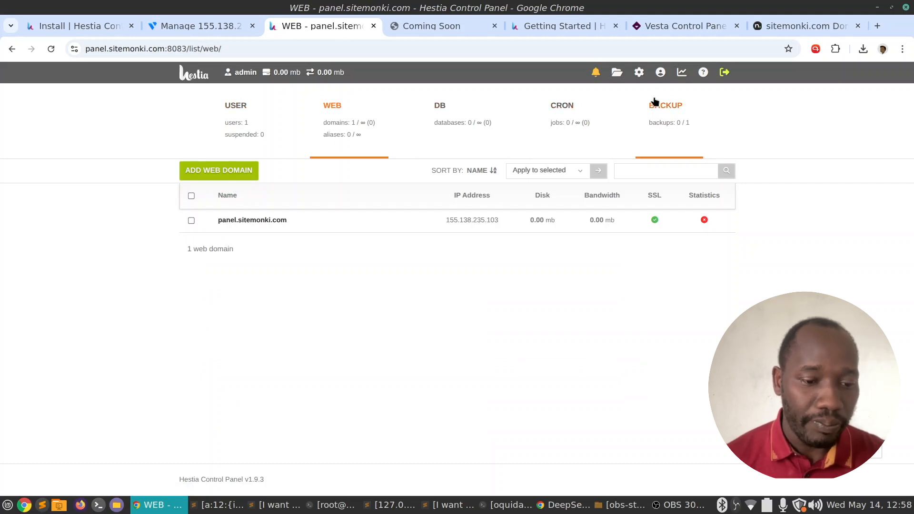
# Open the Server page and scroll through its running services, apache2 to web-terminal.
pyautogui.click(640, 74)
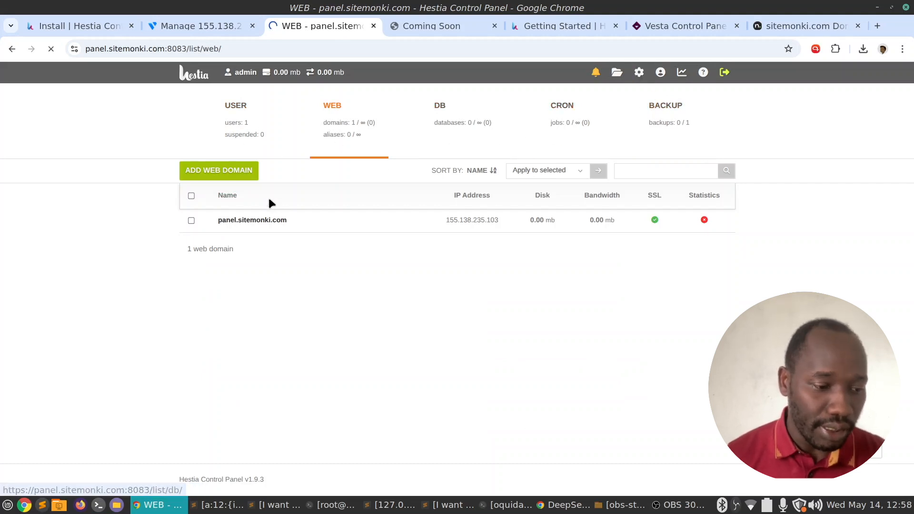
pyautogui.scroll(-2, 372, 220)
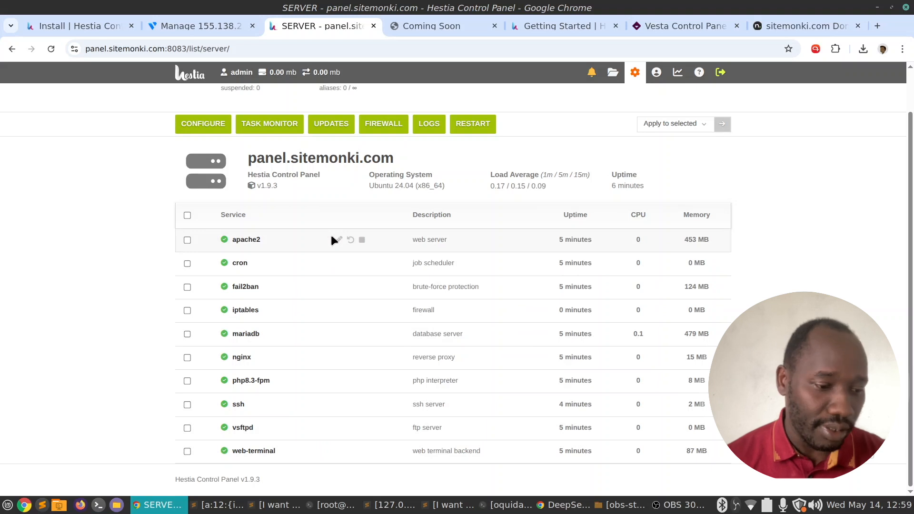
pyautogui.scroll(1, 336, 239)
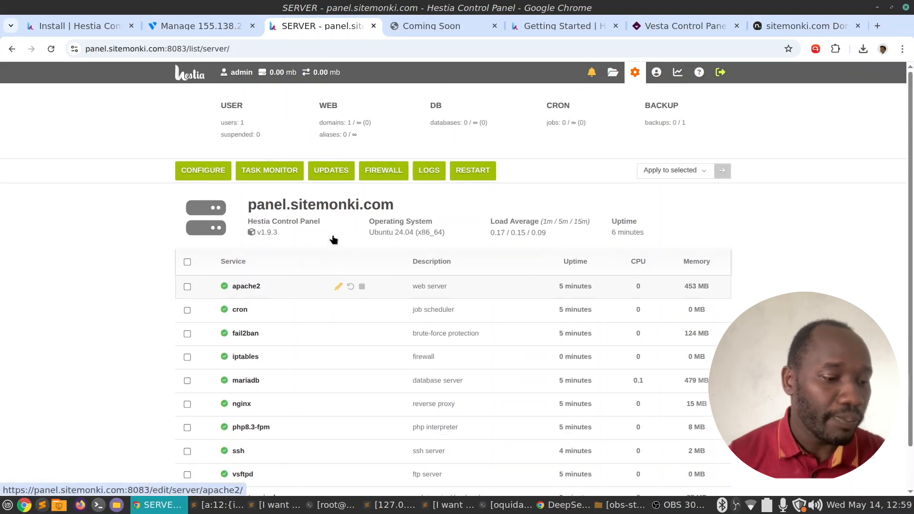
pyautogui.click(270, 176)
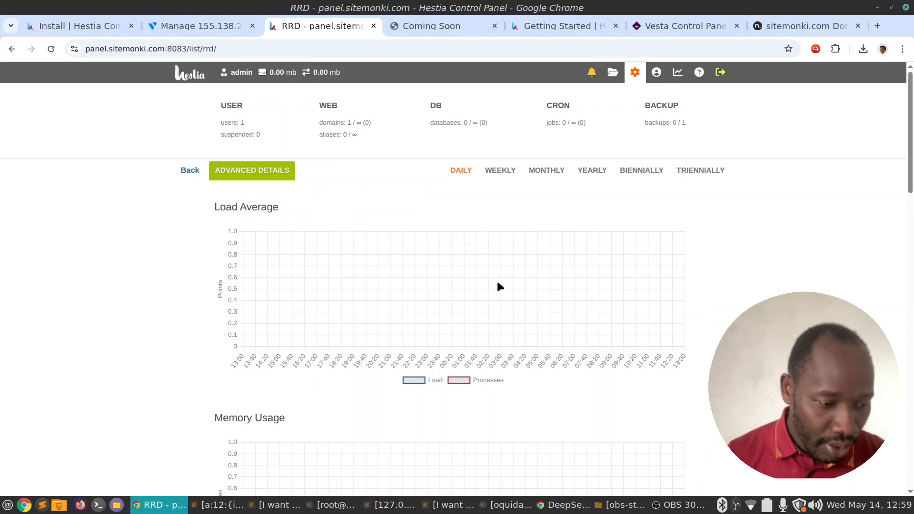
pyautogui.scroll(-8, 498, 286)
pyautogui.scroll(8, 496, 284)
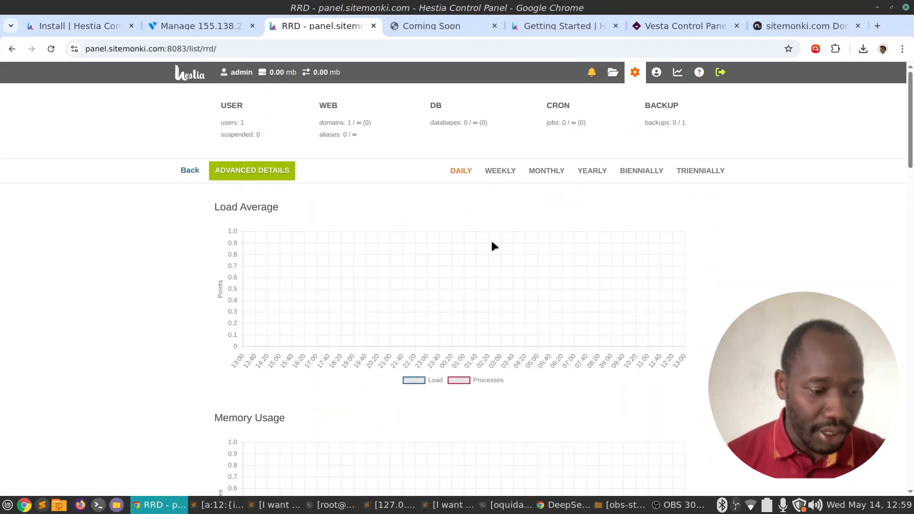
pyautogui.scroll(-10, 494, 245)
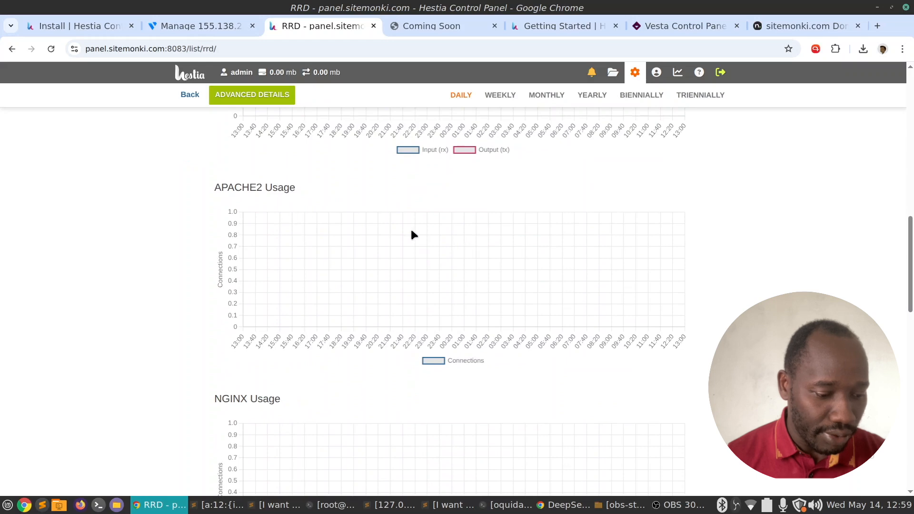
pyautogui.scroll(-10, 412, 233)
pyautogui.scroll(-3, 412, 233)
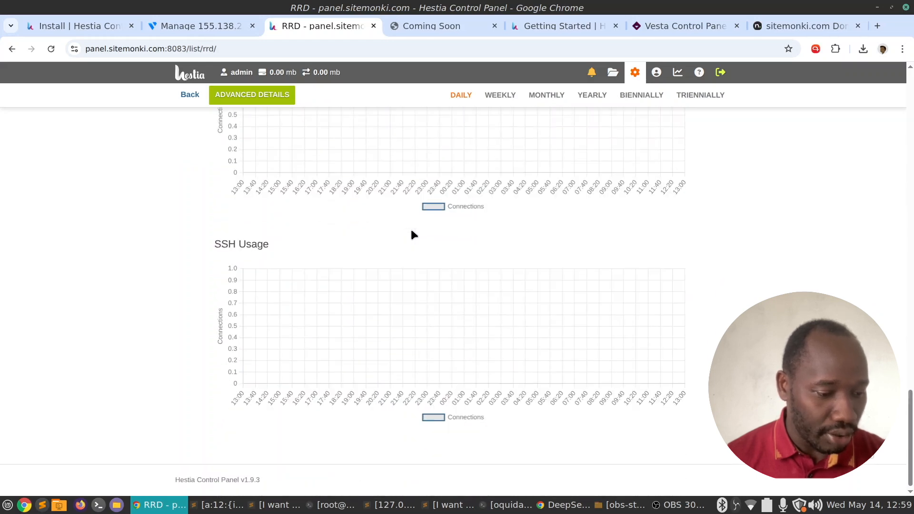
pyautogui.scroll(12, 352, 193)
pyautogui.click(191, 94)
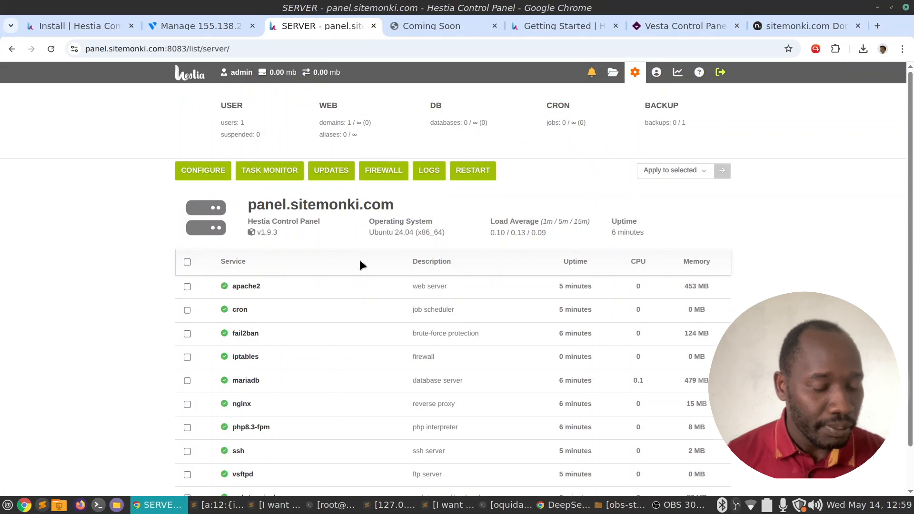
pyautogui.click(332, 170)
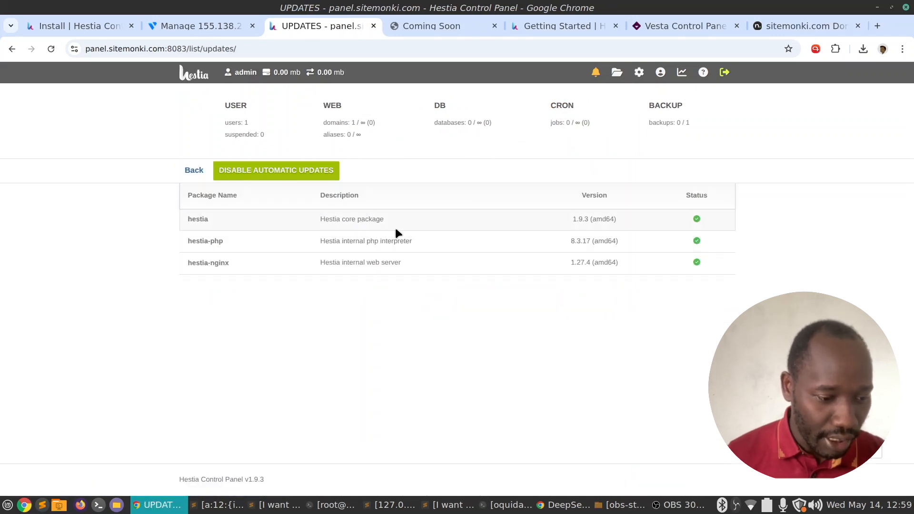
pyautogui.click(262, 175)
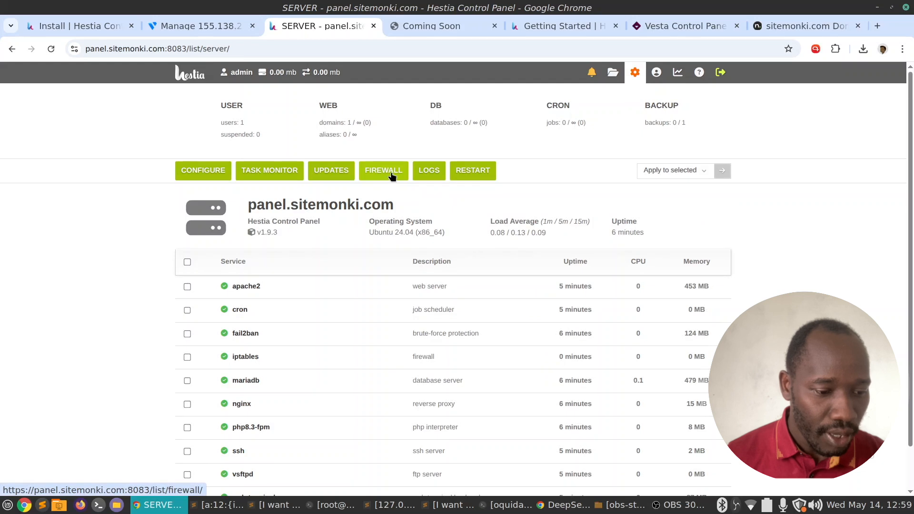
pyautogui.click(391, 170)
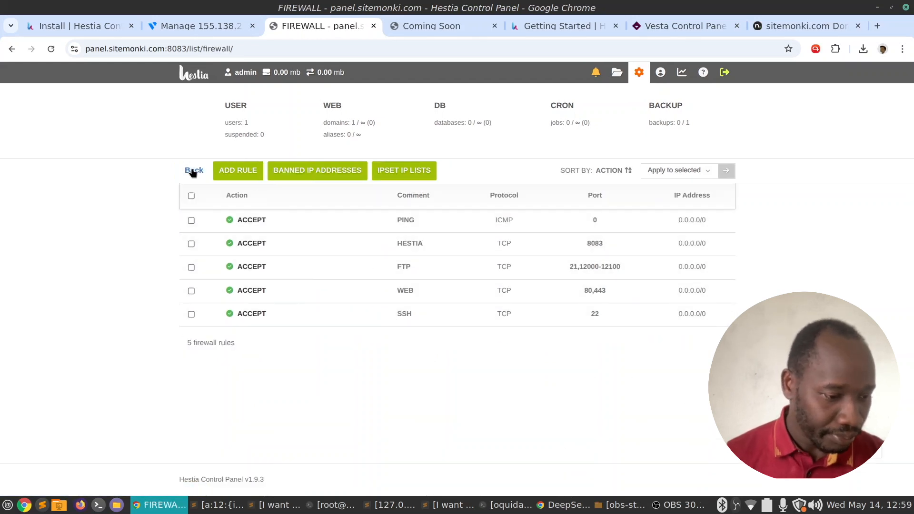
pyautogui.click(340, 177)
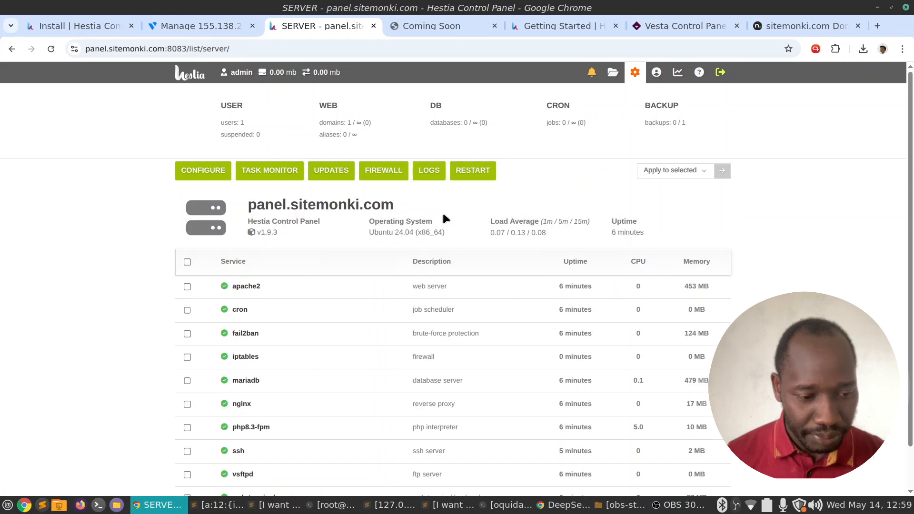
pyautogui.click(440, 177)
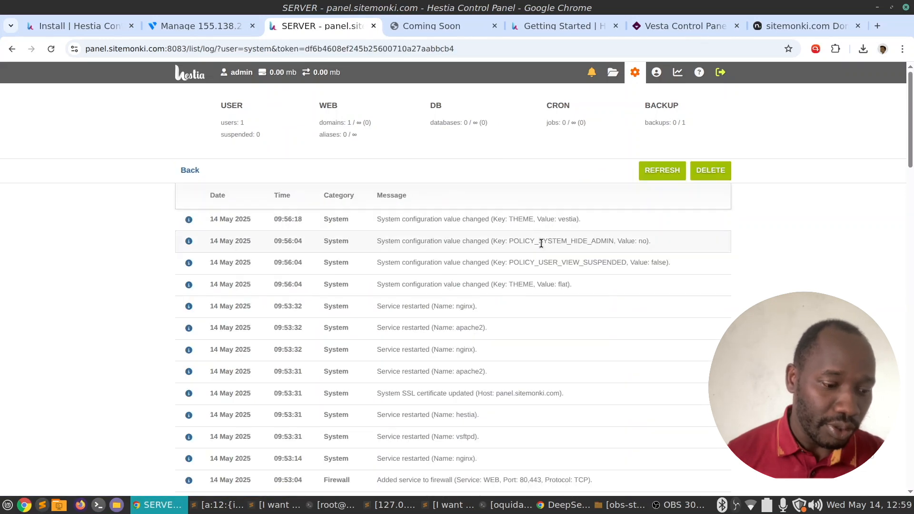
pyautogui.scroll(-6, 377, 284)
pyautogui.scroll(6, 419, 276)
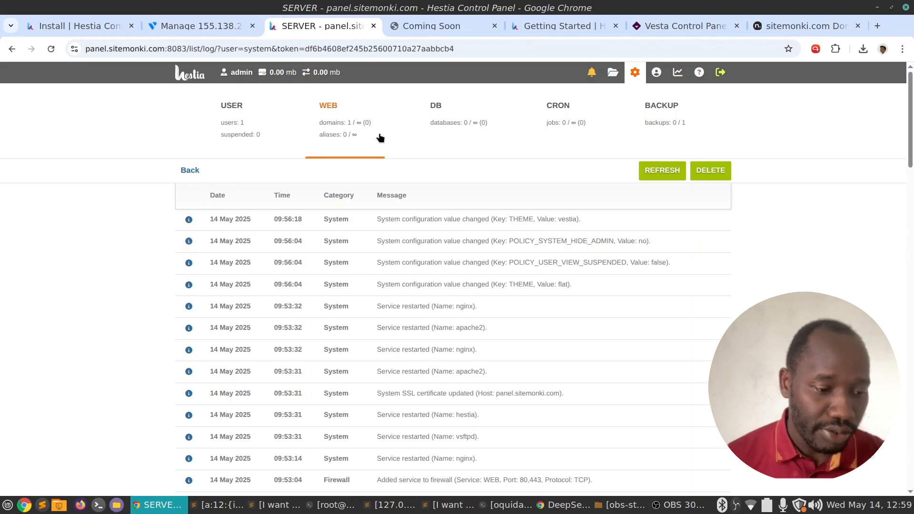
pyautogui.click(12, 49)
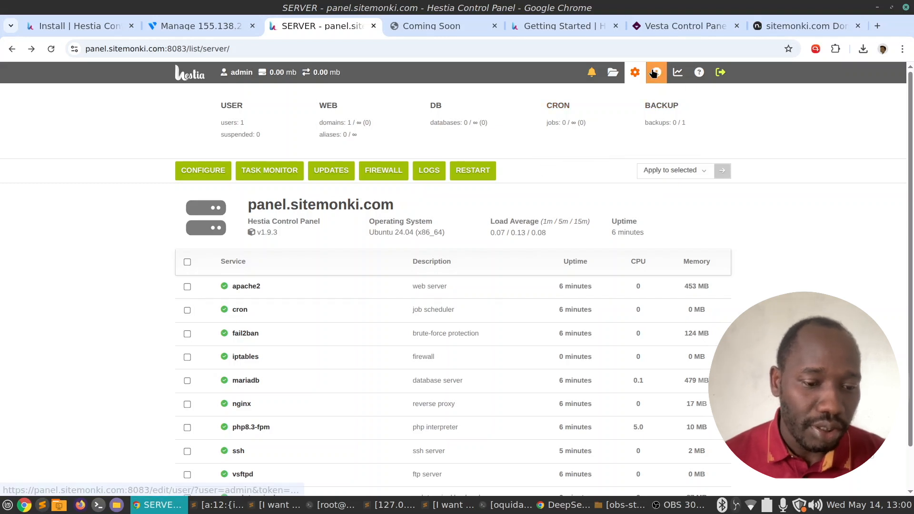
# Review the administrator's account settings, then return to the users list.
pyautogui.click(467, 173)
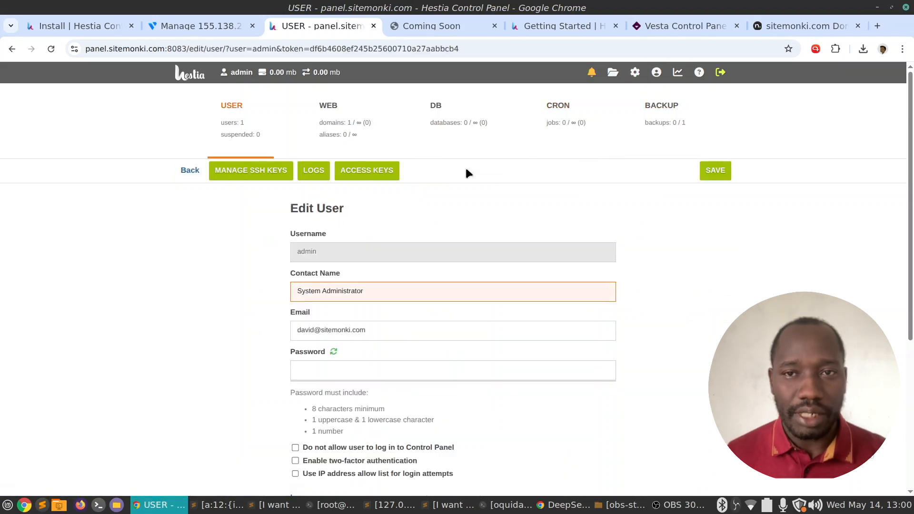
pyautogui.scroll(-5, 212, 281)
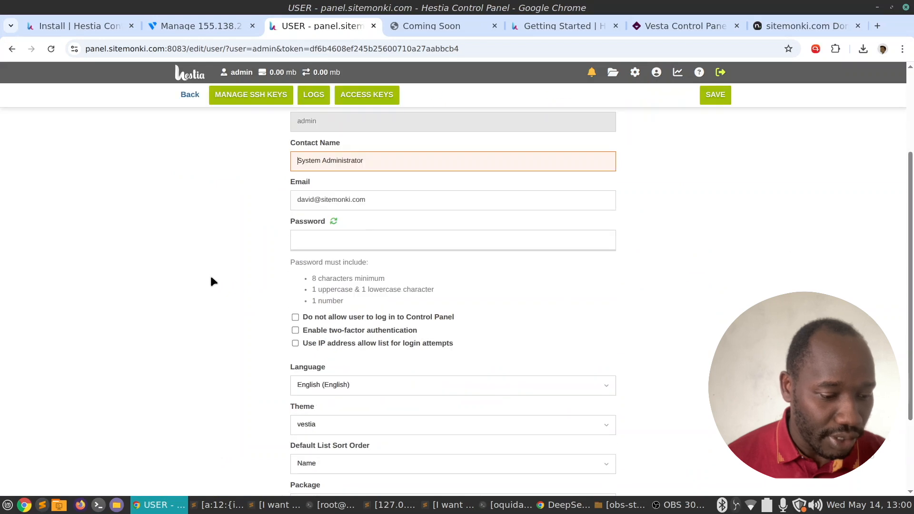
pyautogui.scroll(5, 211, 280)
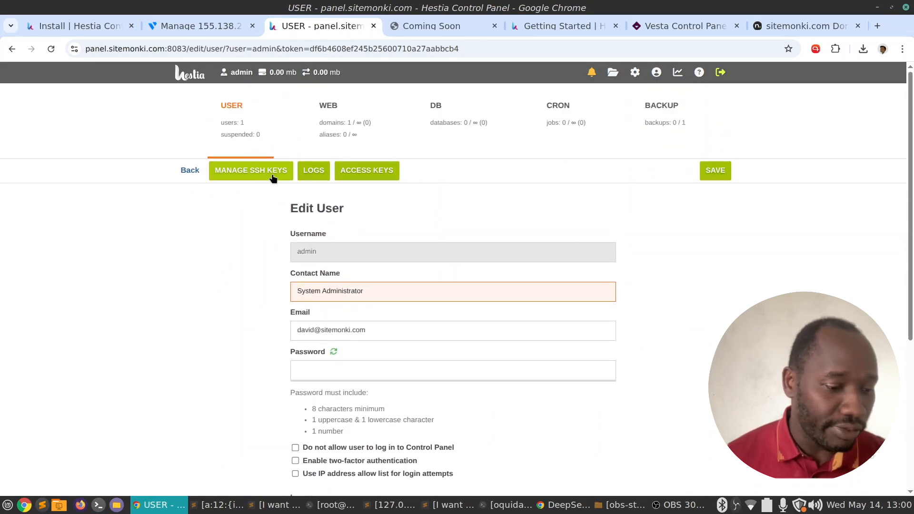
pyautogui.click(190, 172)
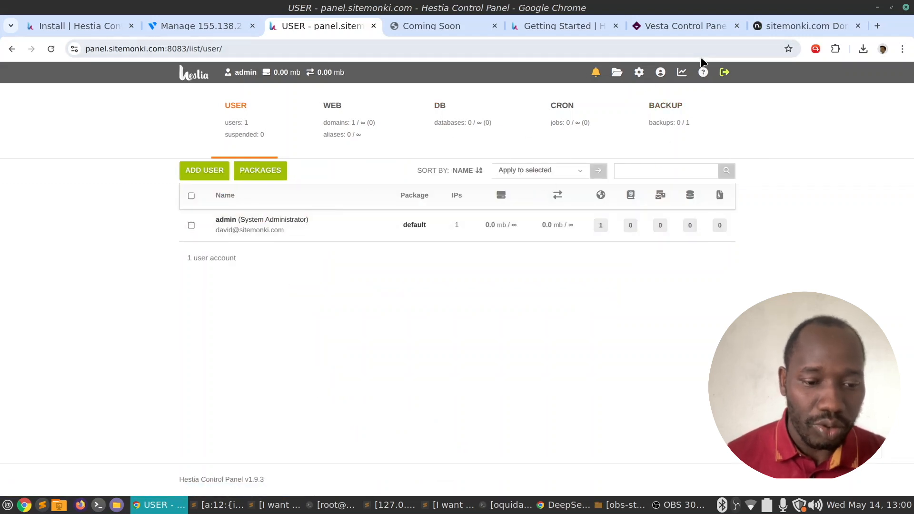
# Check the usage statistics (0 months), then go back to the users list and start Add User.
pyautogui.click(683, 74)
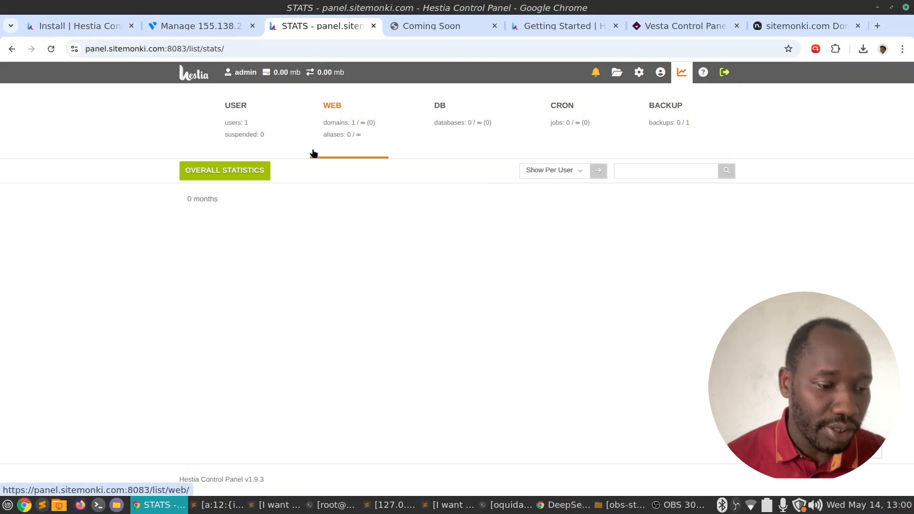
pyautogui.click(233, 108)
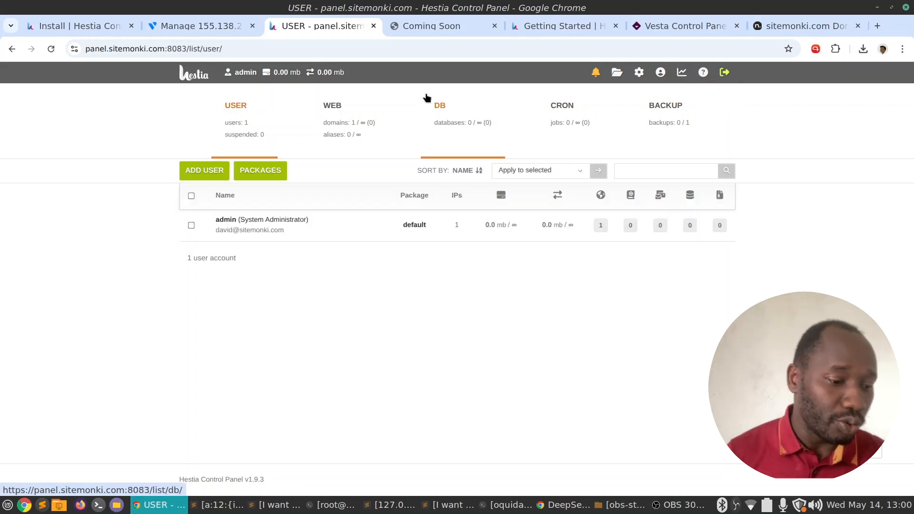
pyautogui.click(196, 177)
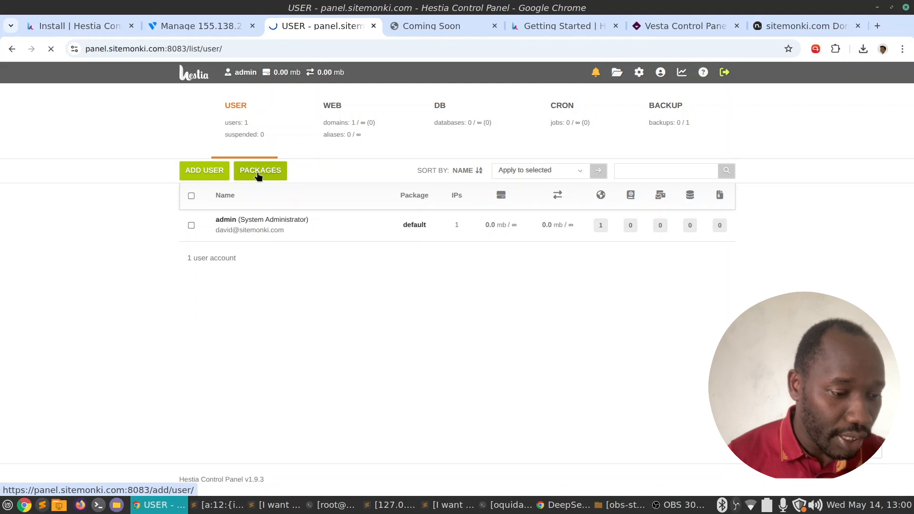
# Enter the new username, the contact's name and the contact's e-mail address.
pyautogui.click(408, 261)
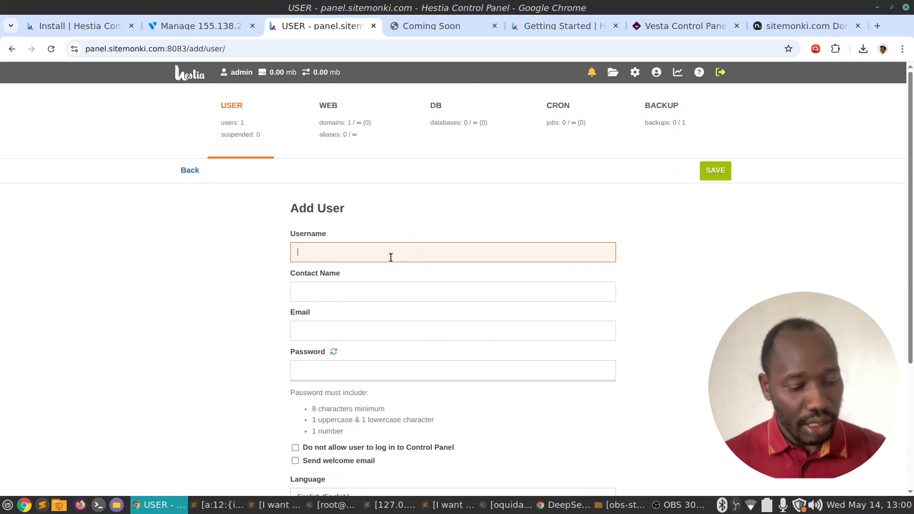
pyautogui.write('sitemonki')
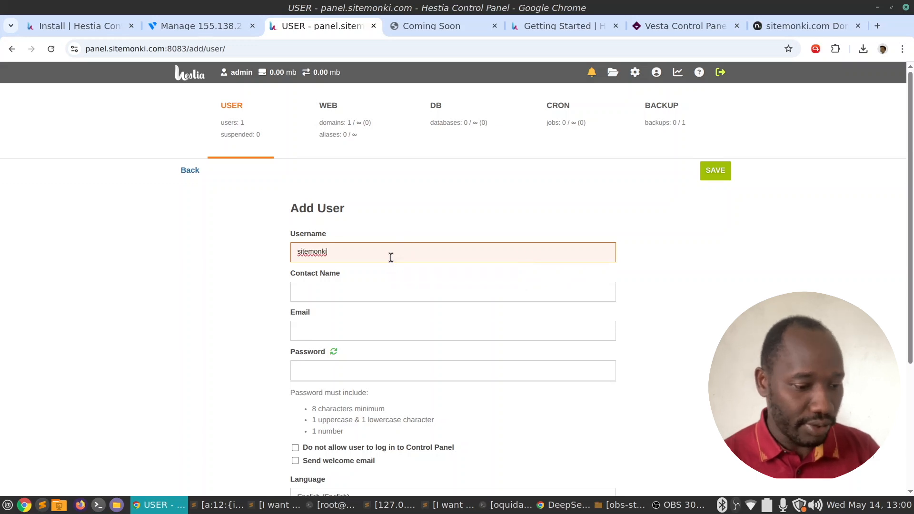
pyautogui.click(374, 292)
pyautogui.write('david')
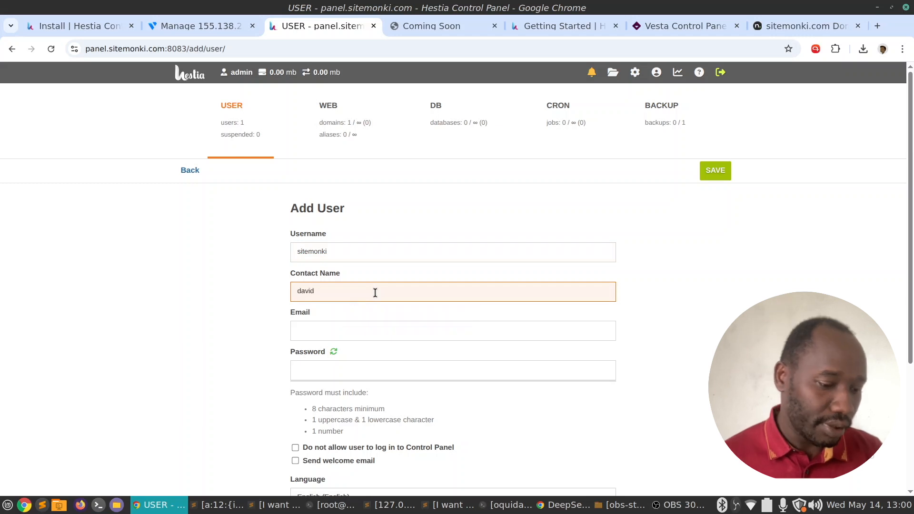
pyautogui.click(431, 328)
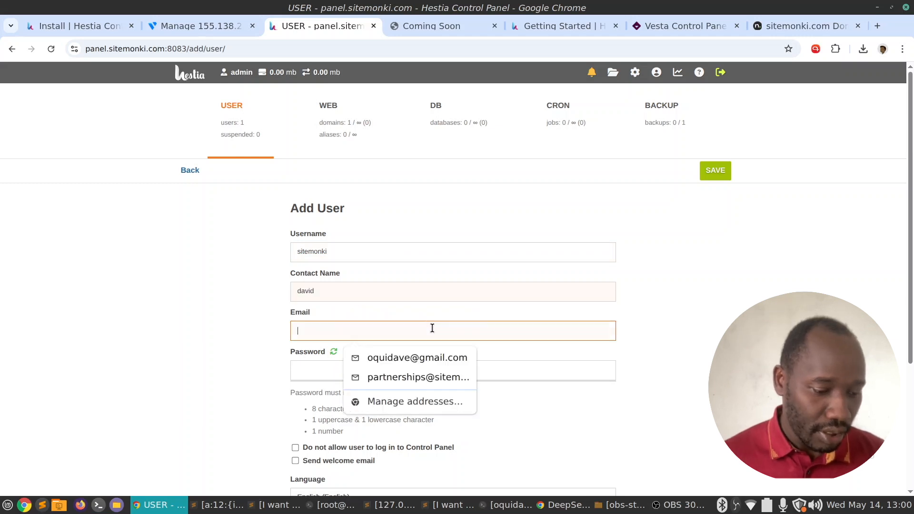
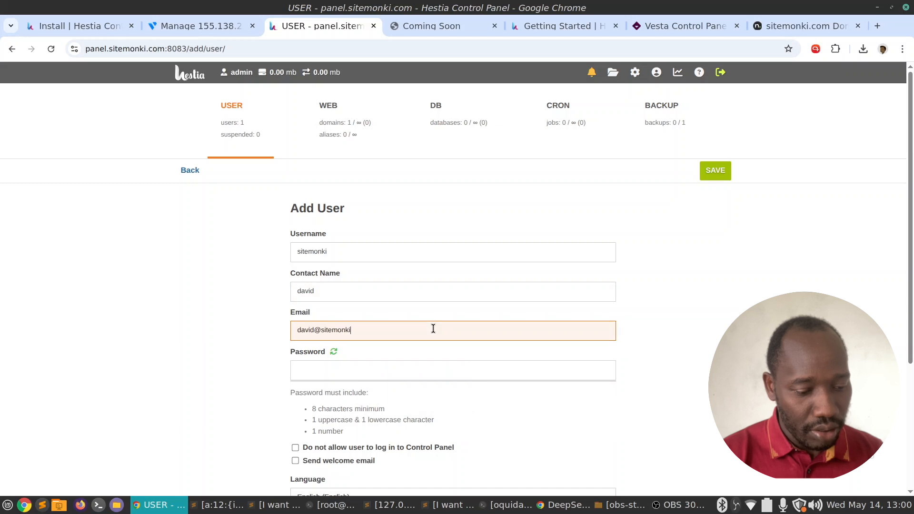
# Generate a random password and copy it into the notes window.
pyautogui.press('Tab')
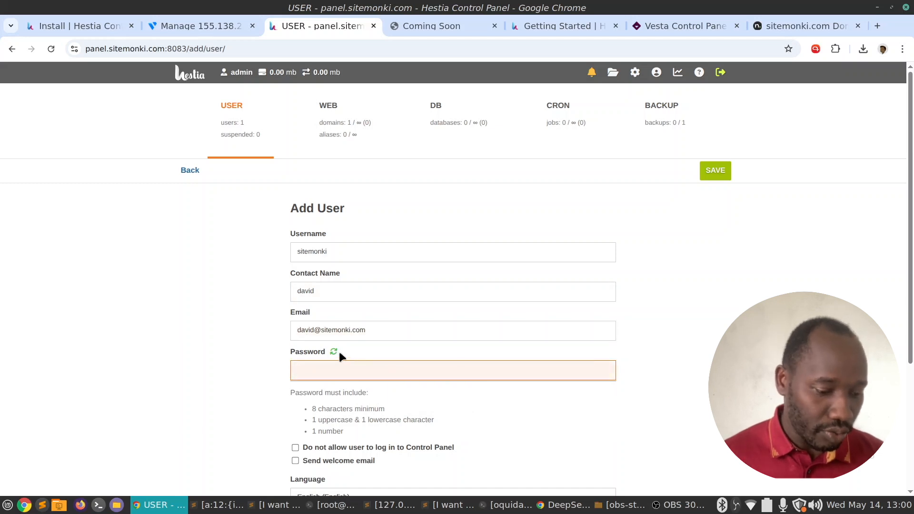
pyautogui.click(336, 352)
pyautogui.doubleClick(315, 369)
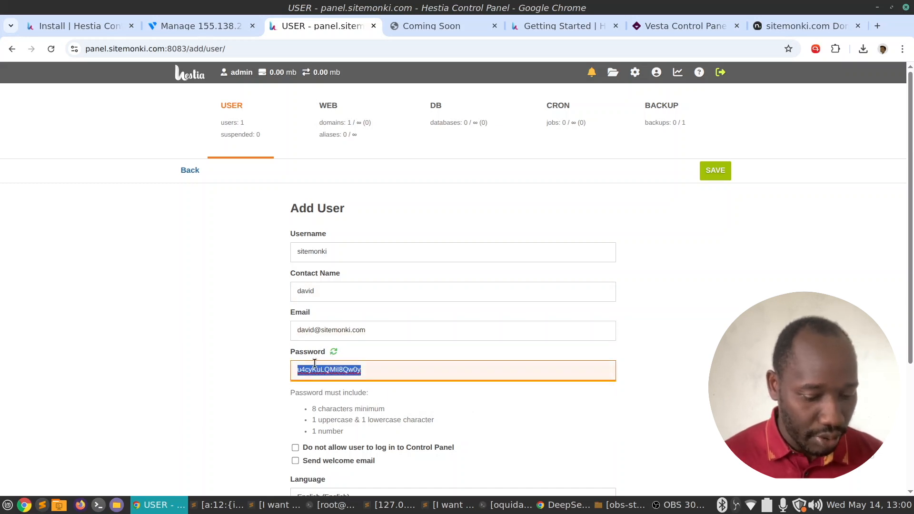
pyautogui.click(464, 510)
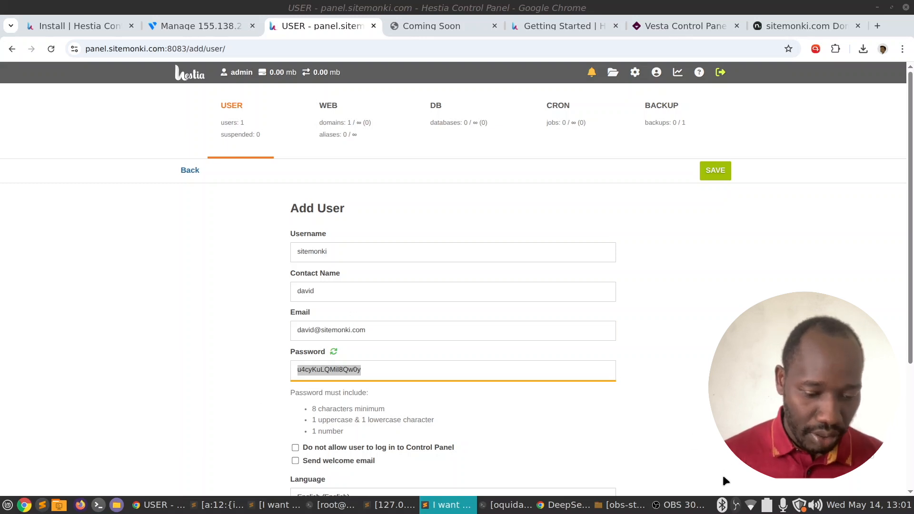
pyautogui.click(433, 371)
# Keep the role as User and save the new sitemonki account.
pyautogui.scroll(-5, 349, 346)
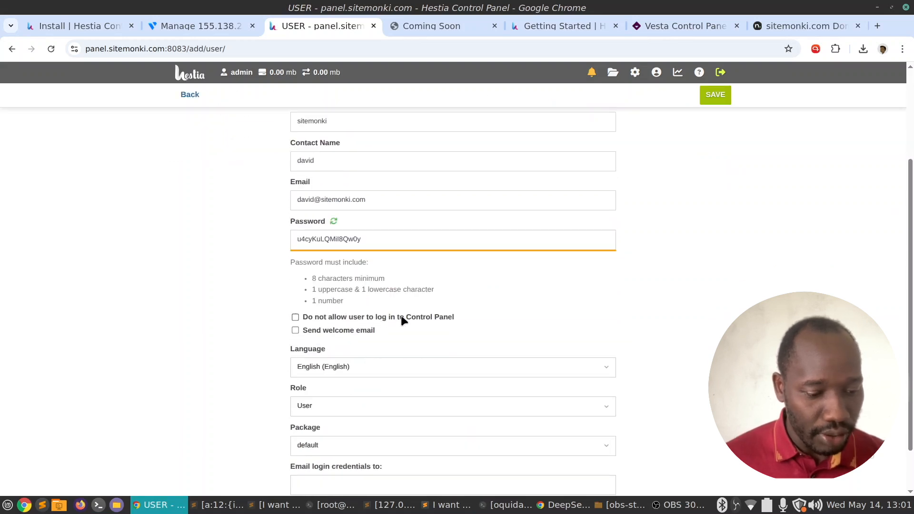
pyautogui.scroll(-2, 528, 316)
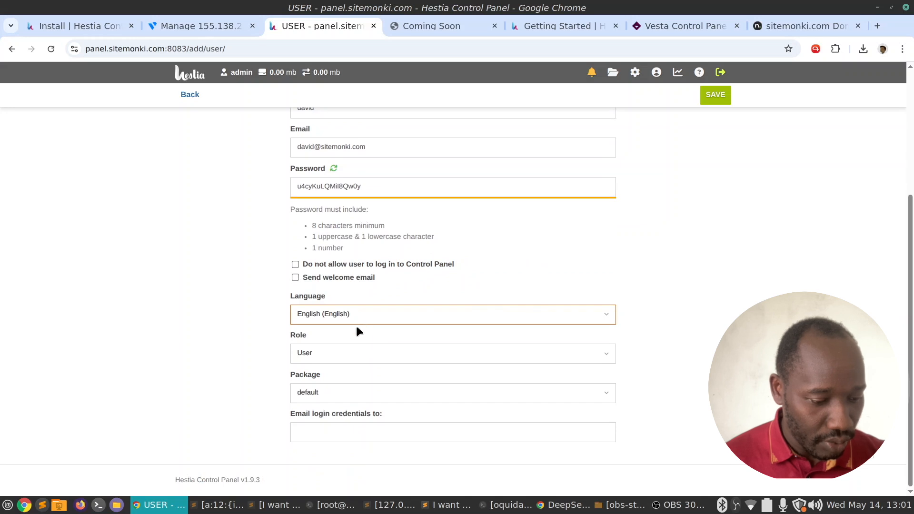
pyautogui.click(356, 358)
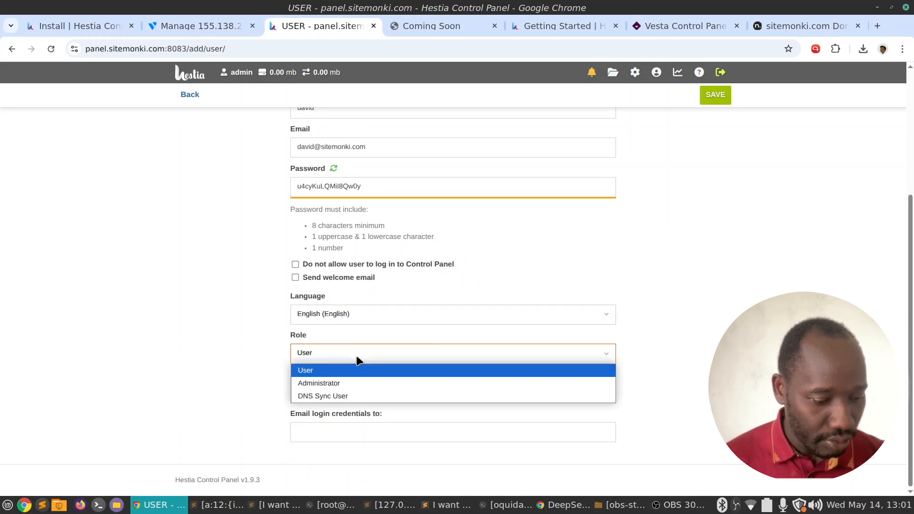
pyautogui.click(215, 358)
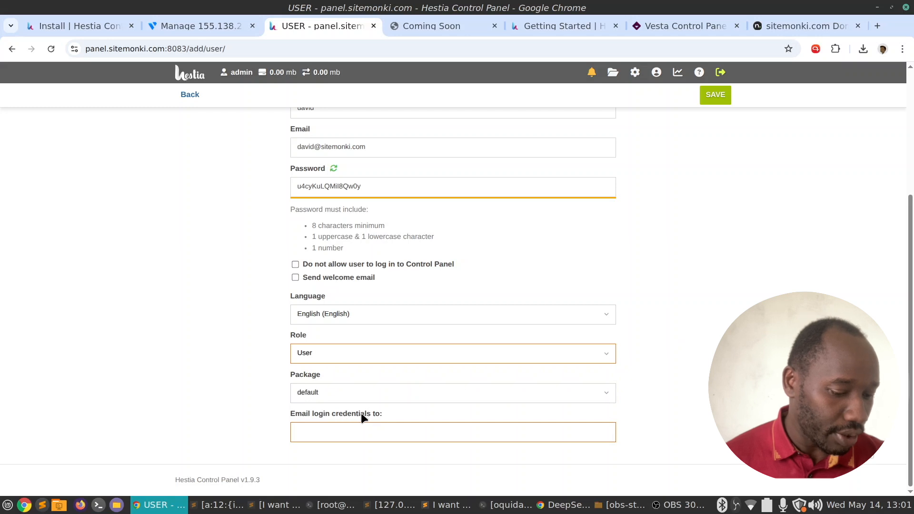
pyautogui.click(633, 267)
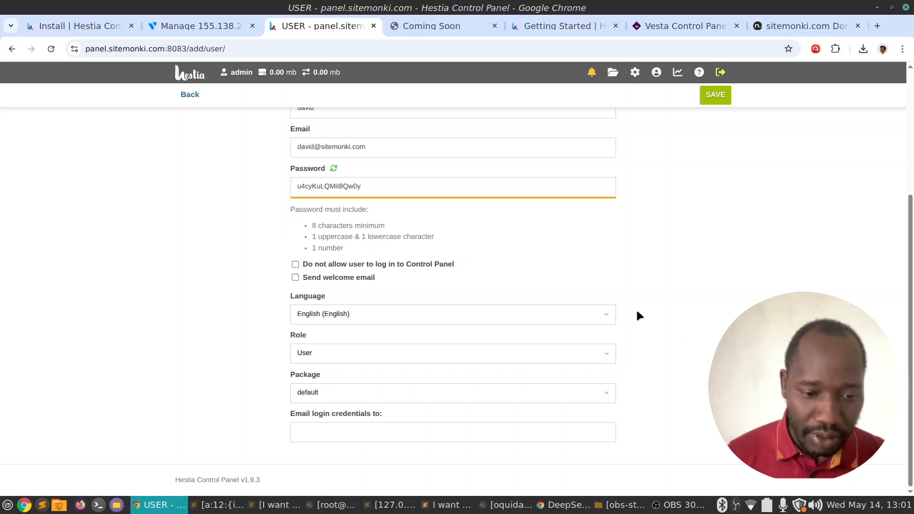
pyautogui.scroll(5, 636, 308)
pyautogui.click(710, 173)
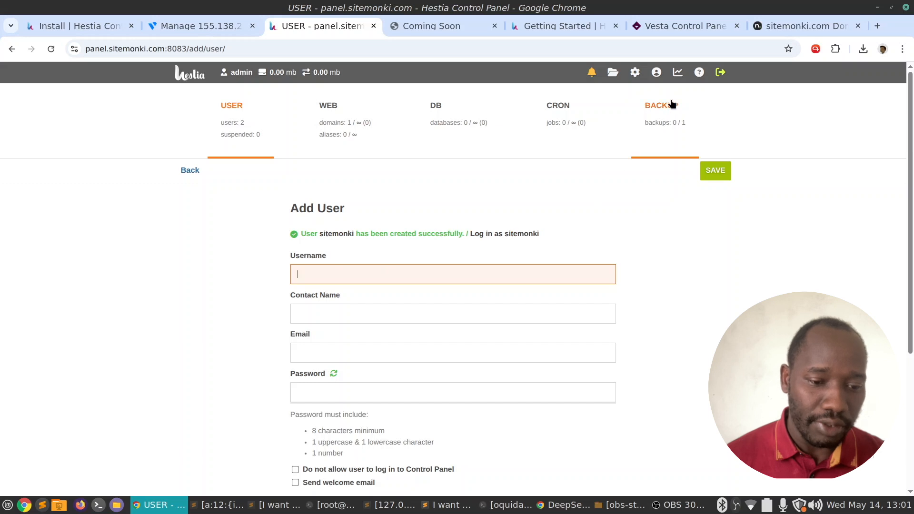
# Log out of admin and log in as sitemonki using the pasted generated password.
pyautogui.click(721, 74)
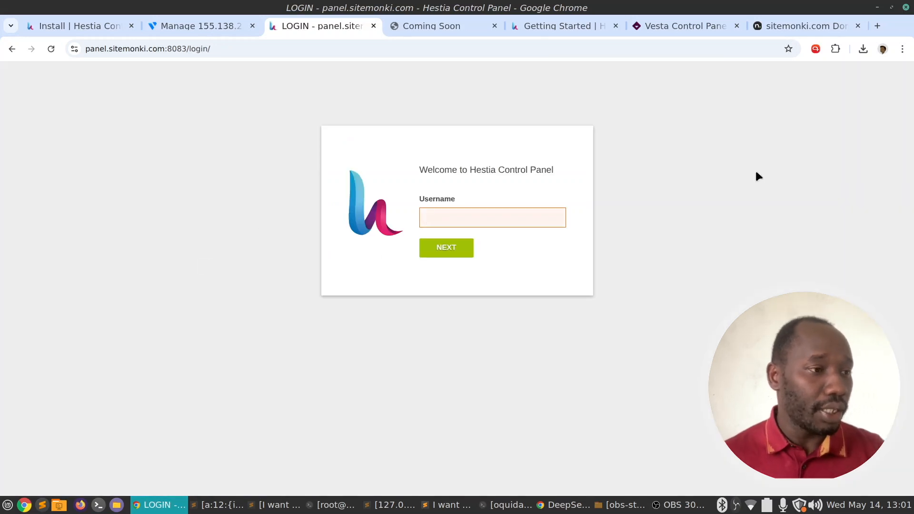
pyautogui.hotkey('alt', 'Tab')
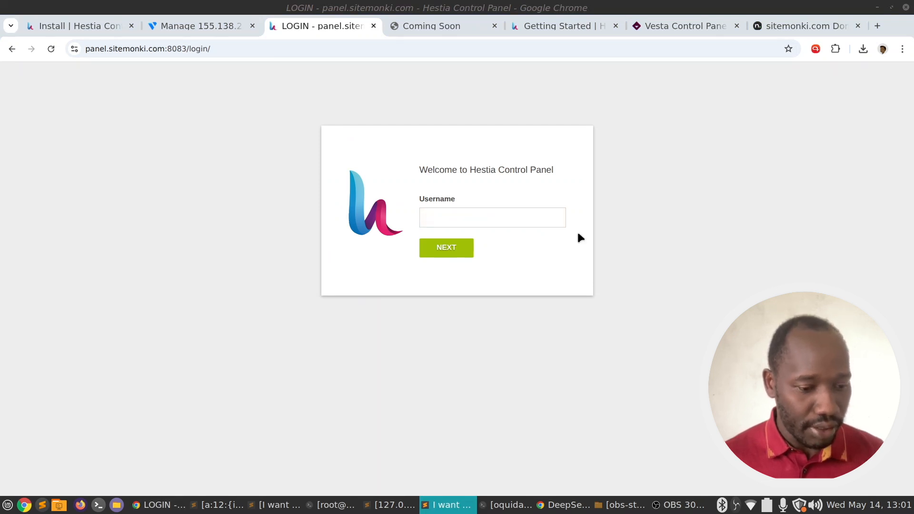
pyautogui.click(459, 226)
pyautogui.write('sitemonki')
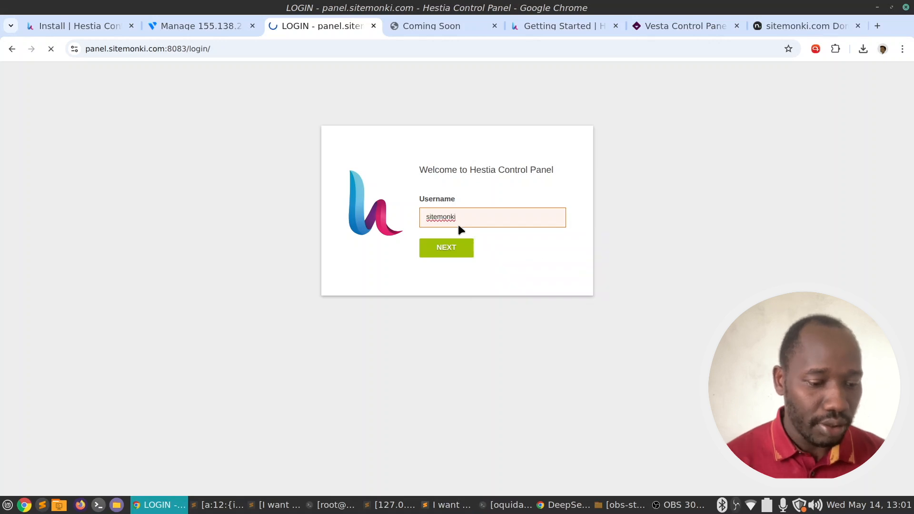
pyautogui.press('Return')
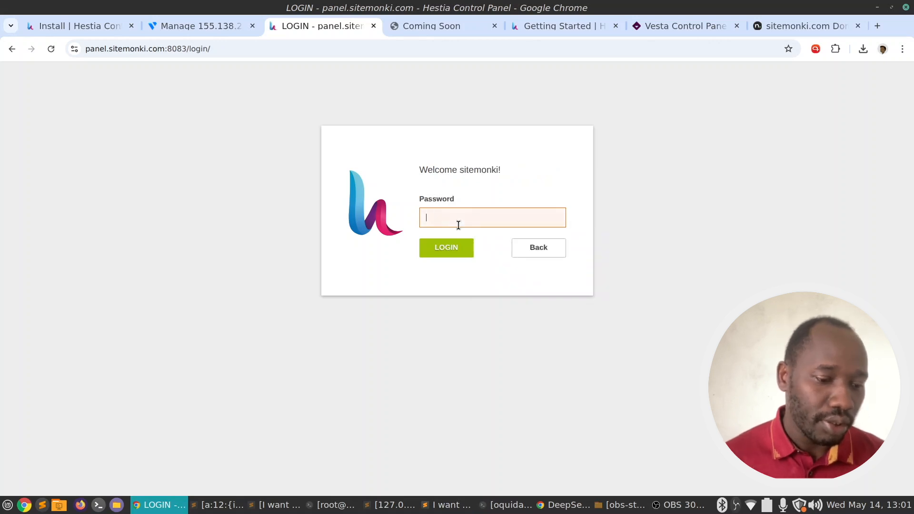
pyautogui.hotkey('ctrl', 'v')
pyautogui.click(447, 252)
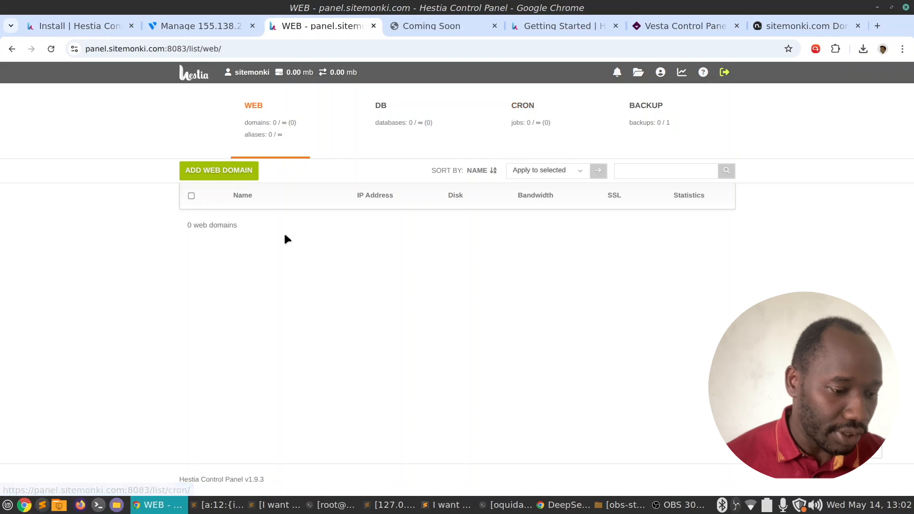
# Create web domain david.sitemonki.com on IP 155.138.235.103 and save it.
pyautogui.click(235, 172)
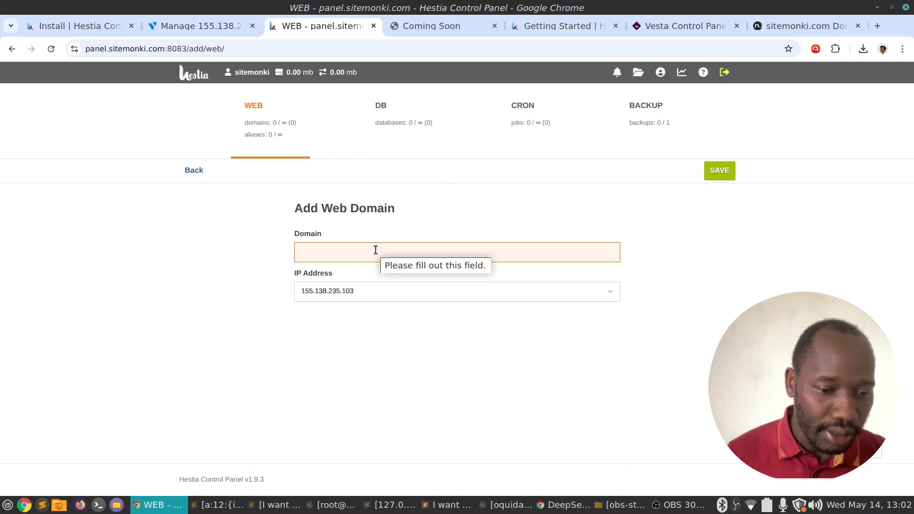
pyautogui.write('david')
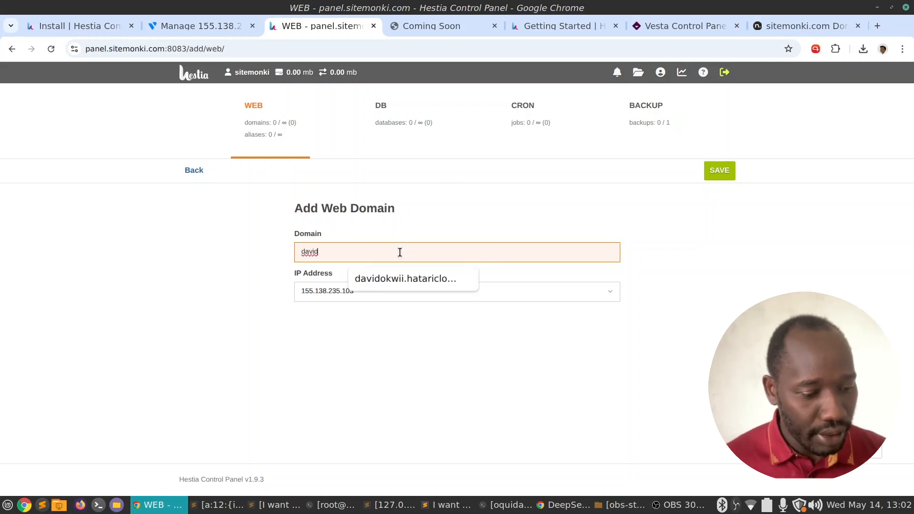
pyautogui.write('.sitemonki.com')
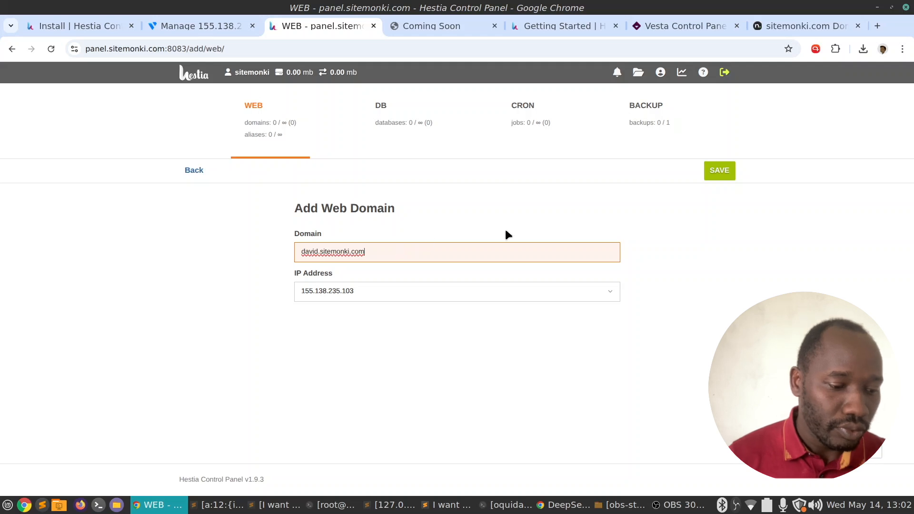
pyautogui.click(719, 171)
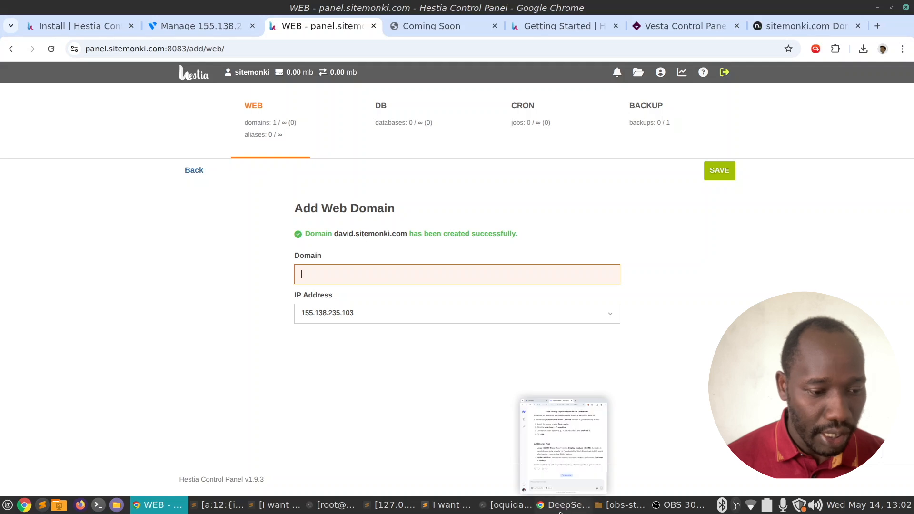
pyautogui.moveTo(552, 508)
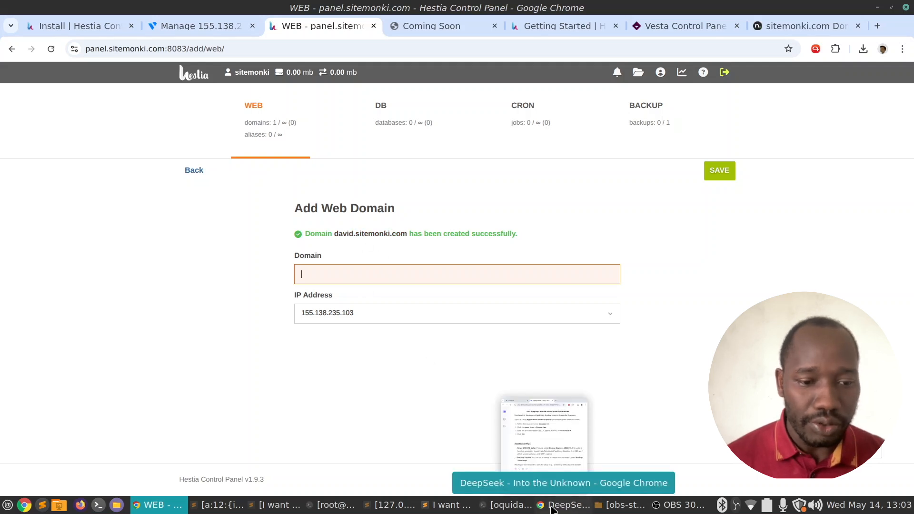
# Add an A record for host david pointing to server IP 155.138.235.103.
pyautogui.click(794, 25)
pyautogui.scroll(-4, 386, 279)
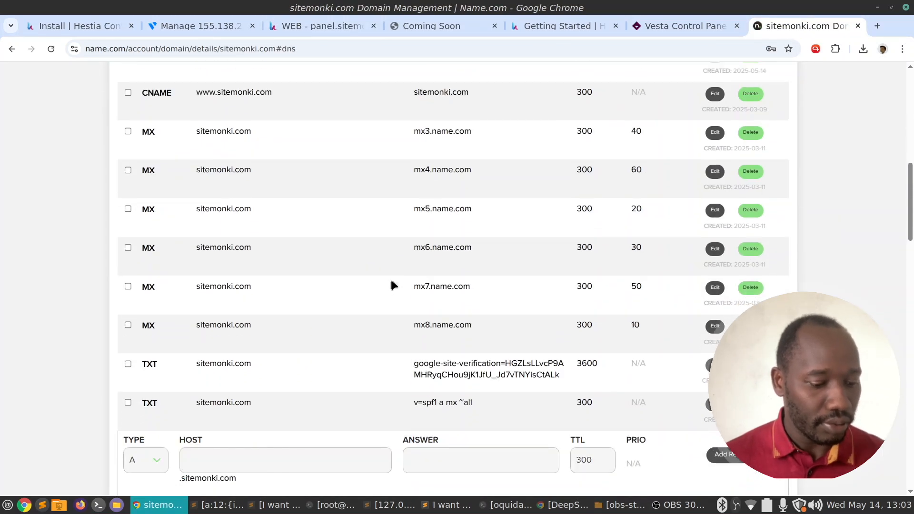
pyautogui.click(271, 468)
pyautogui.write('david')
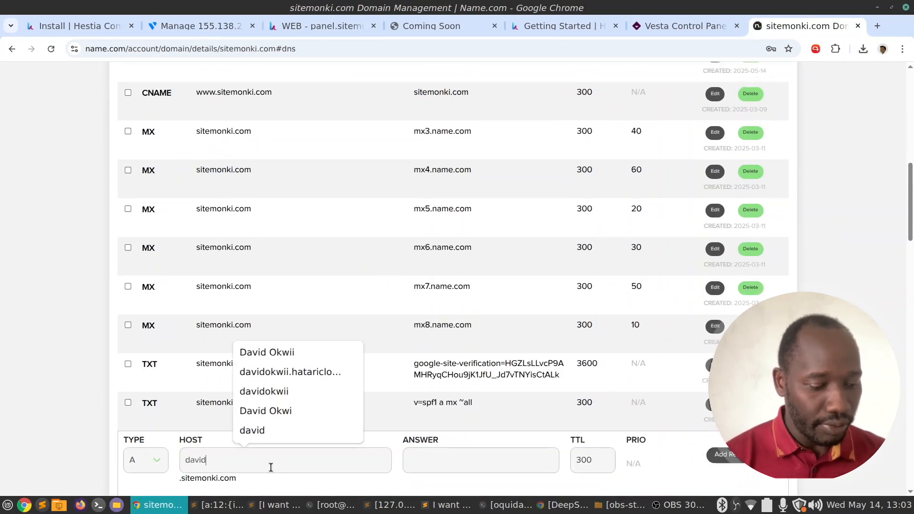
pyautogui.scroll(5, 388, 201)
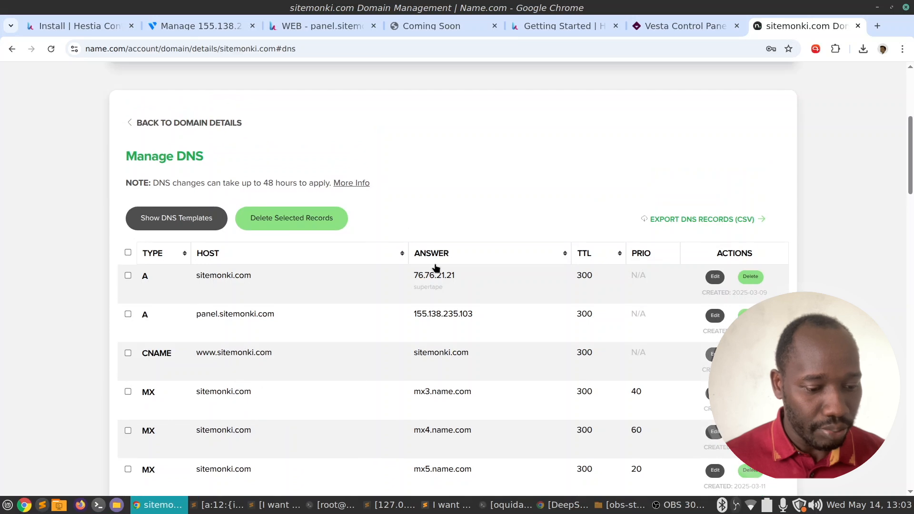
pyautogui.doubleClick(429, 318)
pyautogui.hotkey('ctrl', 'c')
pyautogui.scroll(-10, 451, 305)
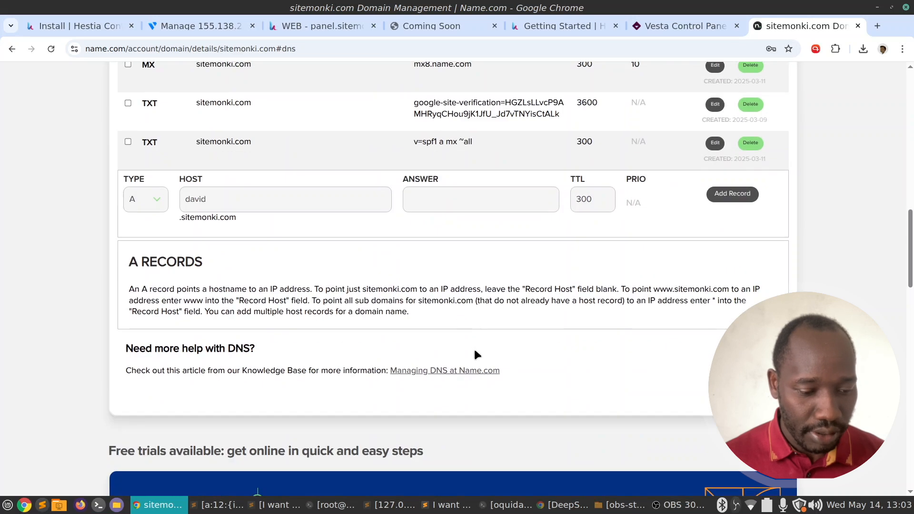
pyautogui.click(465, 193)
pyautogui.hotkey('ctrl', 'v')
pyautogui.press('Return')
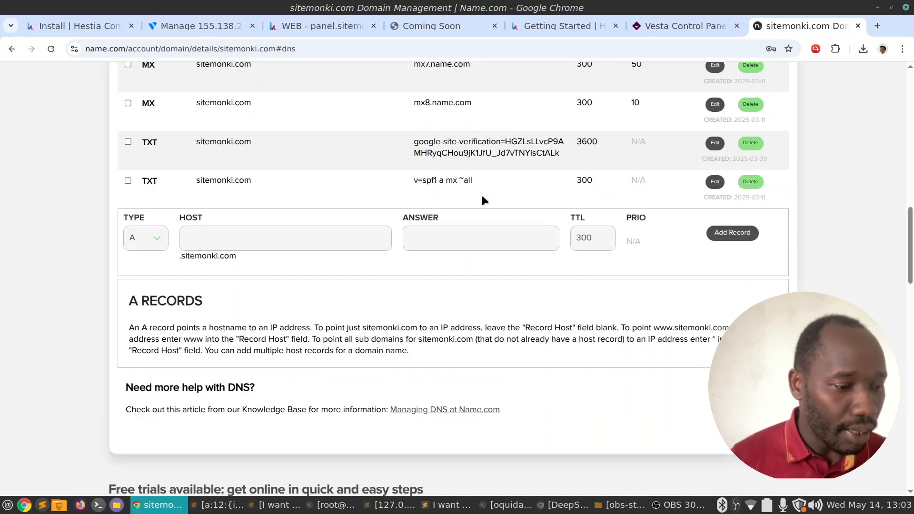
# Look over the DNS table and select the david.sitemonki.com host name to copy it.
pyautogui.scroll(5, 478, 253)
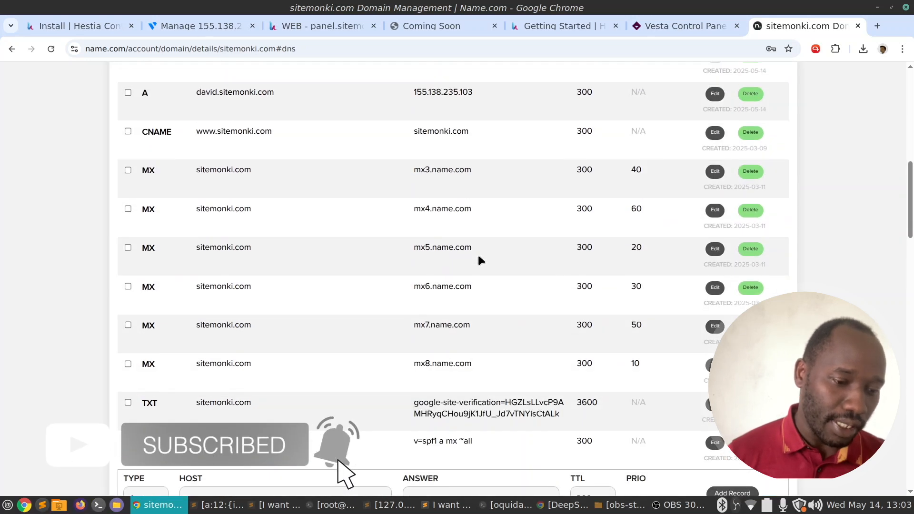
pyautogui.scroll(1, 479, 256)
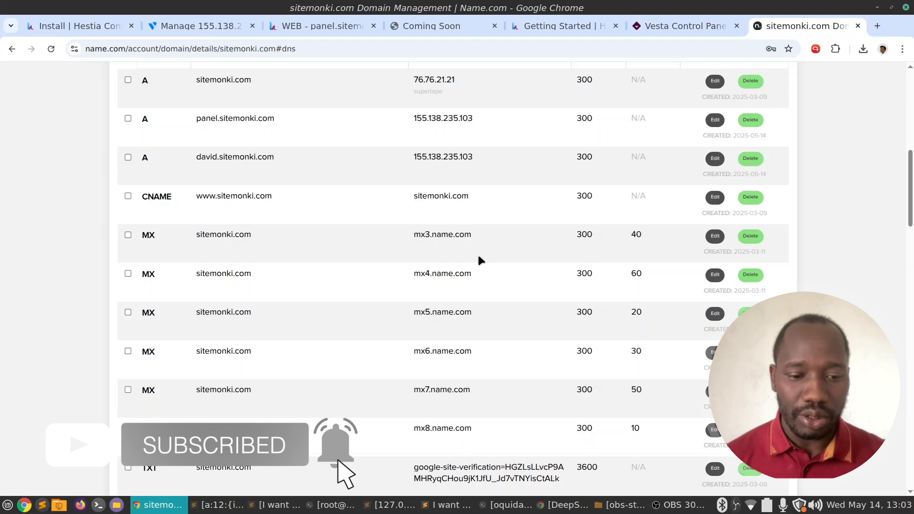
pyautogui.scroll(4, 478, 259)
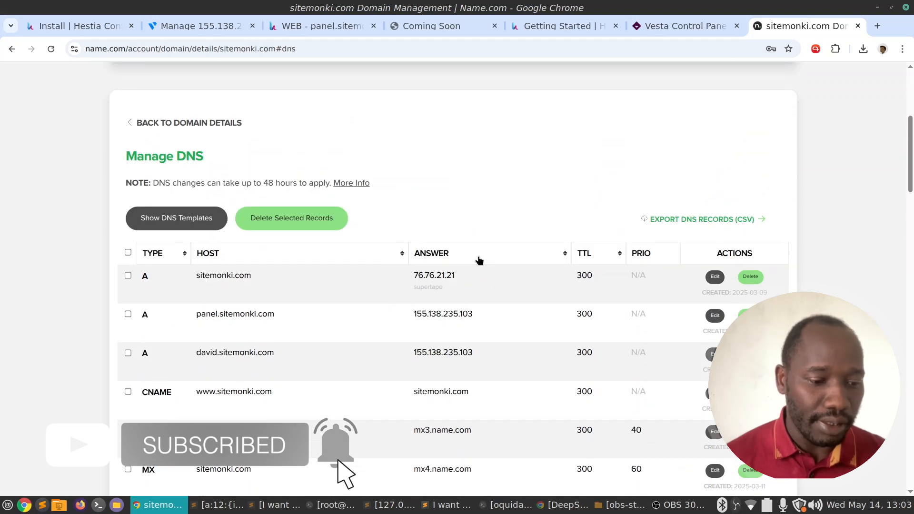
pyautogui.scroll(-10, 554, 181)
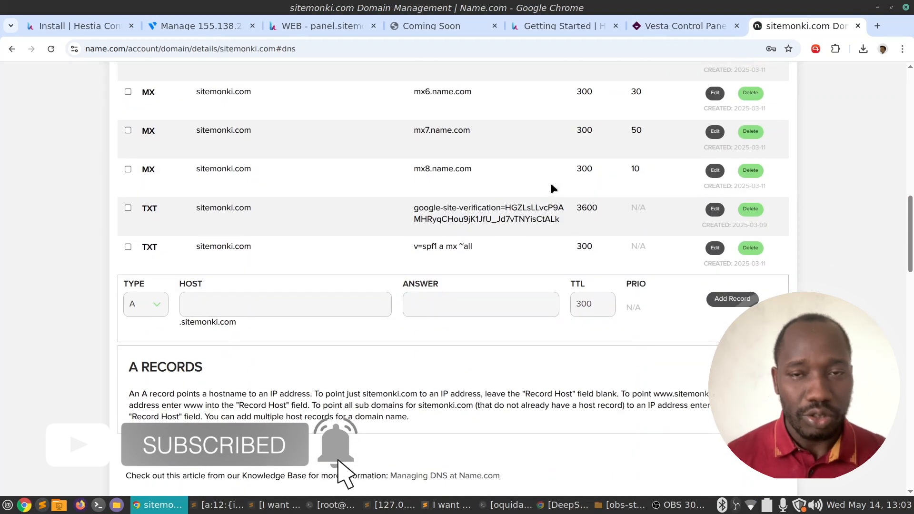
pyautogui.scroll(2, 553, 188)
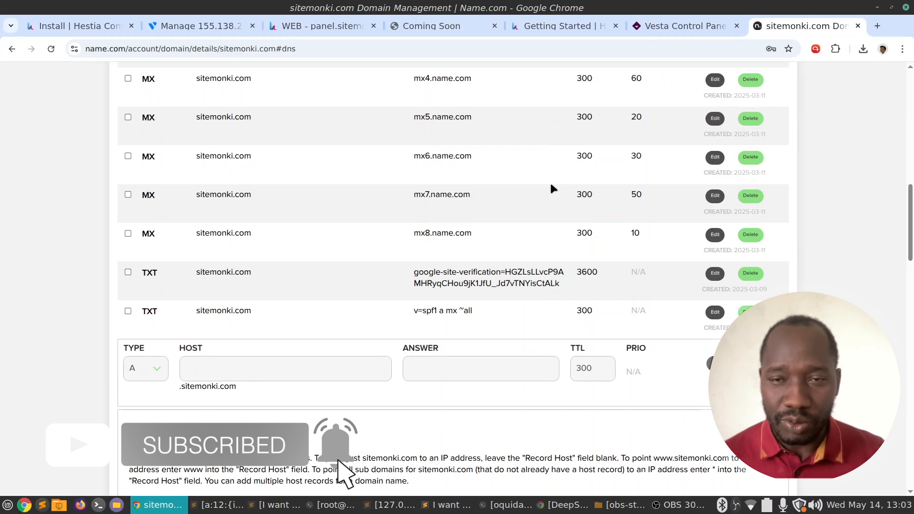
pyautogui.scroll(5, 566, 180)
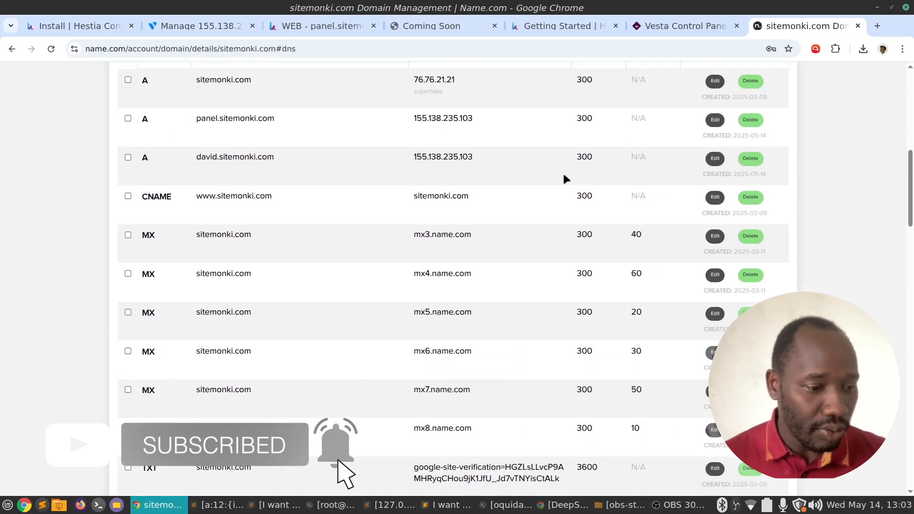
pyautogui.scroll(-7, 495, 221)
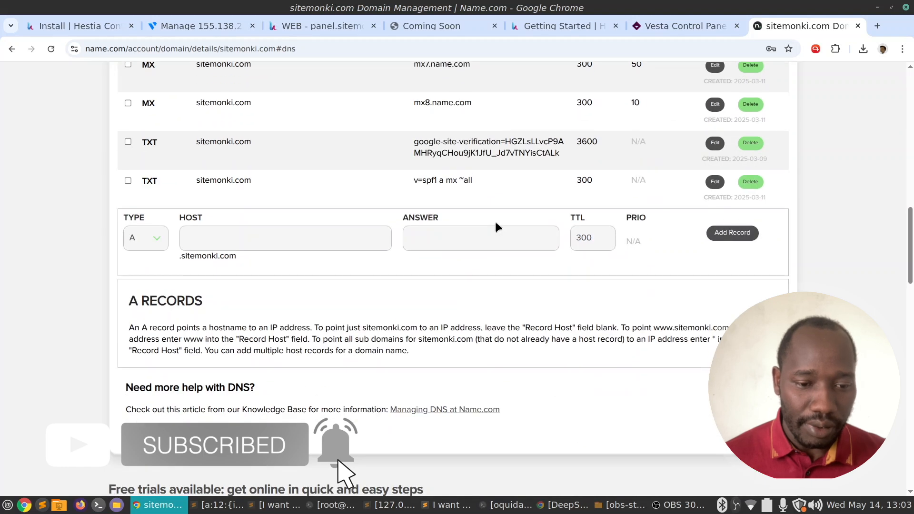
pyautogui.scroll(5, 504, 289)
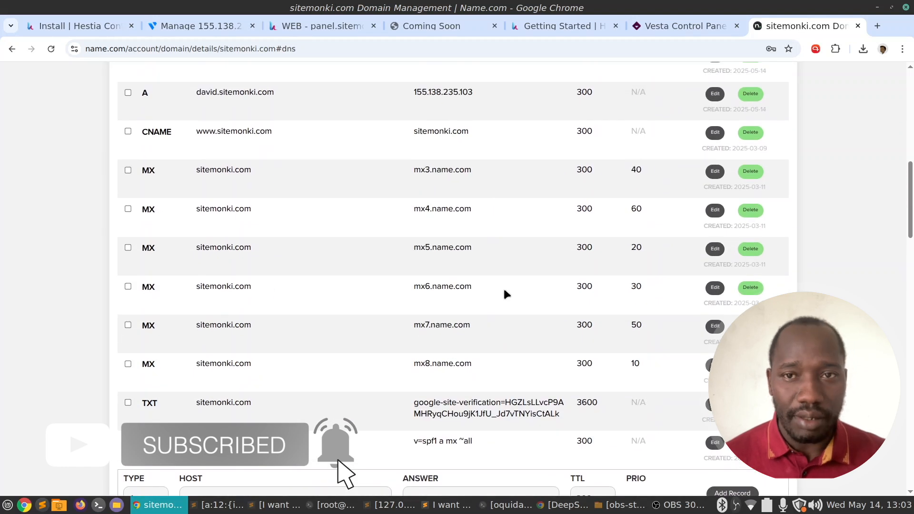
pyautogui.scroll(5, 506, 294)
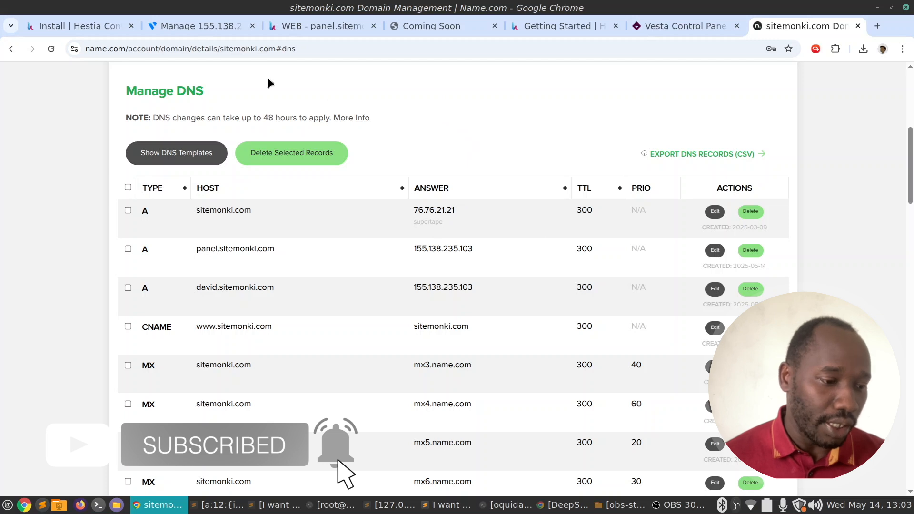
pyautogui.scroll(-2, 421, 206)
pyautogui.moveTo(312, 224); pyautogui.dragTo(287, 230)
pyautogui.hotkey('ctrl', 'c')
pyautogui.click(183, 223)
pyautogui.click(195, 226)
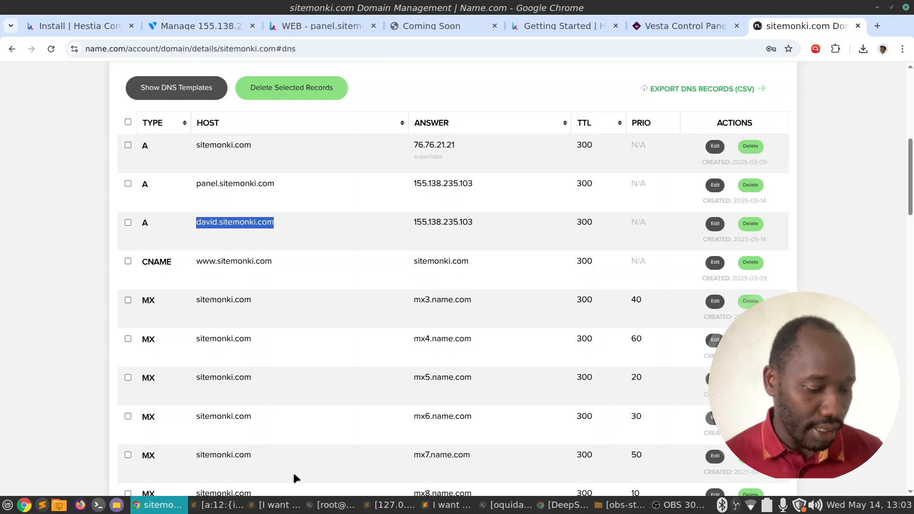
# Ping david.sitemonki.com locally, confirm it resolves to 155.138.235.103, then return to the Hestia install page.
pyautogui.click(335, 506)
pyautogui.click(553, 42)
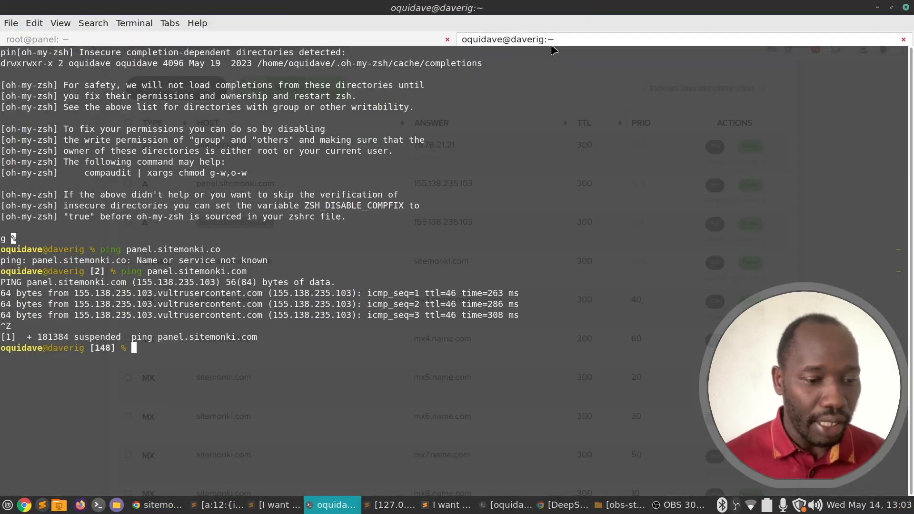
pyautogui.write('ping')
pyautogui.middleClick(552, 52)
pyautogui.press('Return')
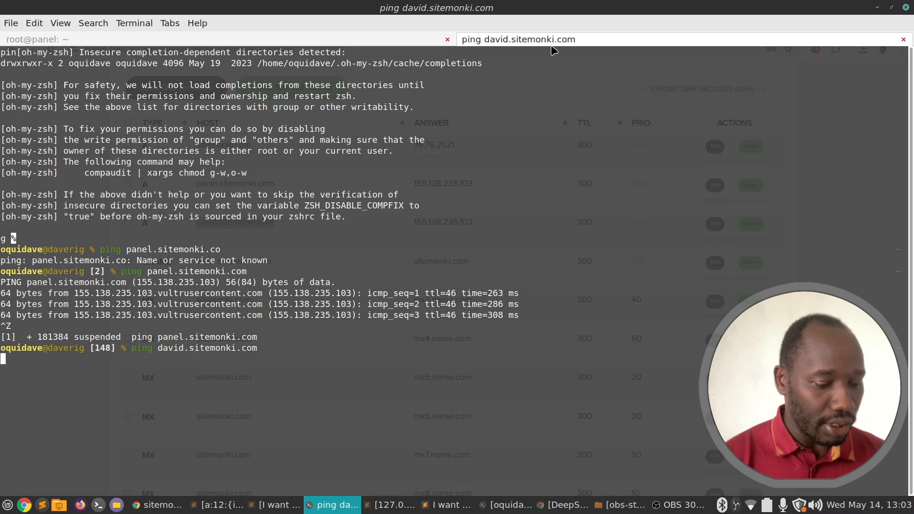
pyautogui.hotkey('ctrl', 'z')
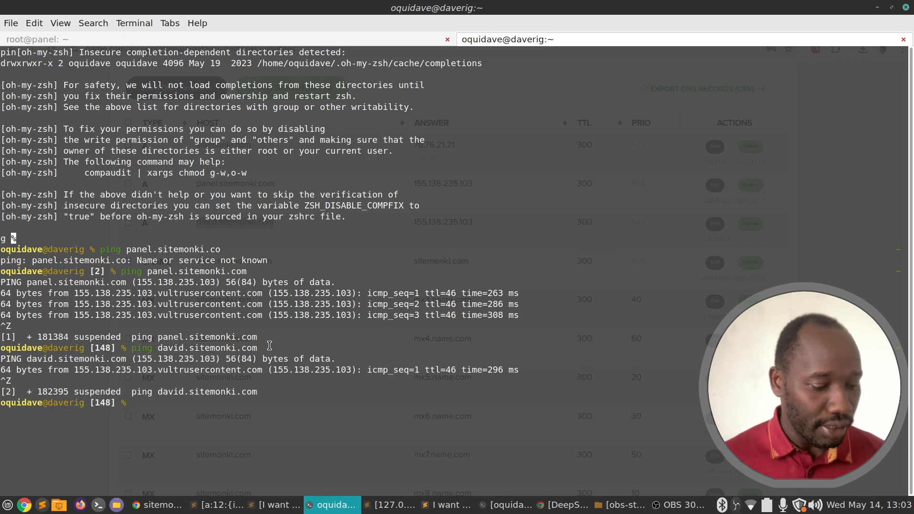
pyautogui.moveTo(216, 370); pyautogui.dragTo(200, 355)
pyautogui.click(357, 507)
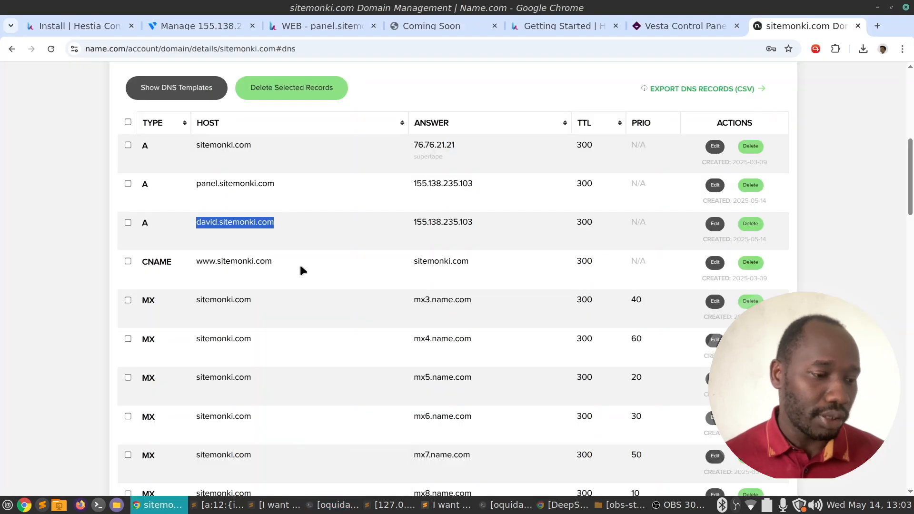
pyautogui.click(97, 24)
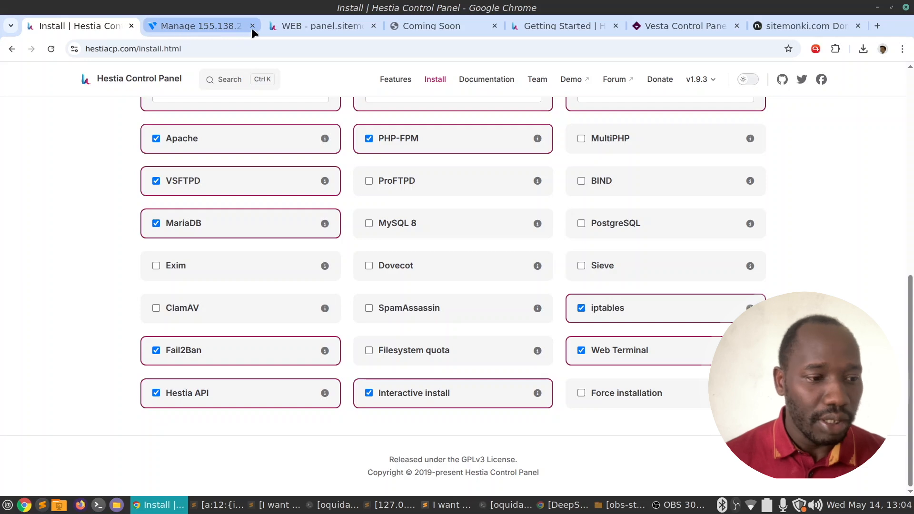
# Check the Vultr server overview, then go back to Hestia's web domains list.
pyautogui.click(232, 25)
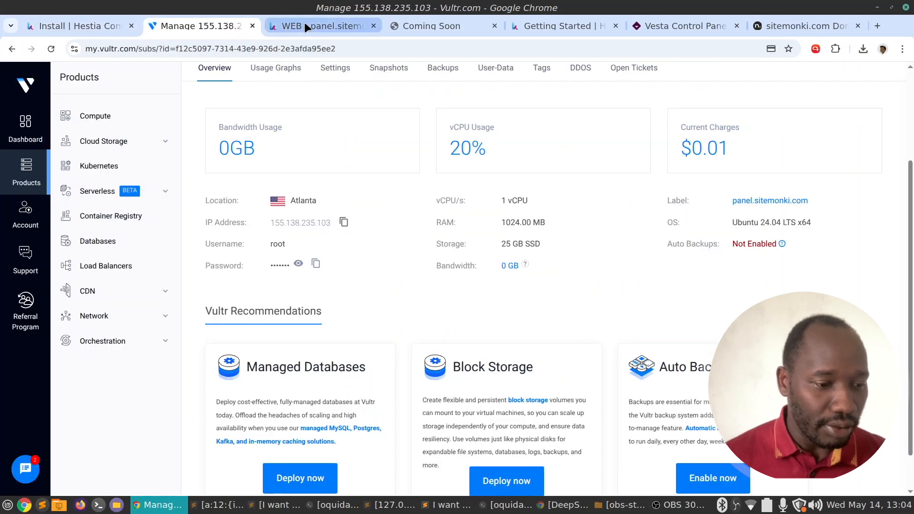
pyautogui.click(322, 22)
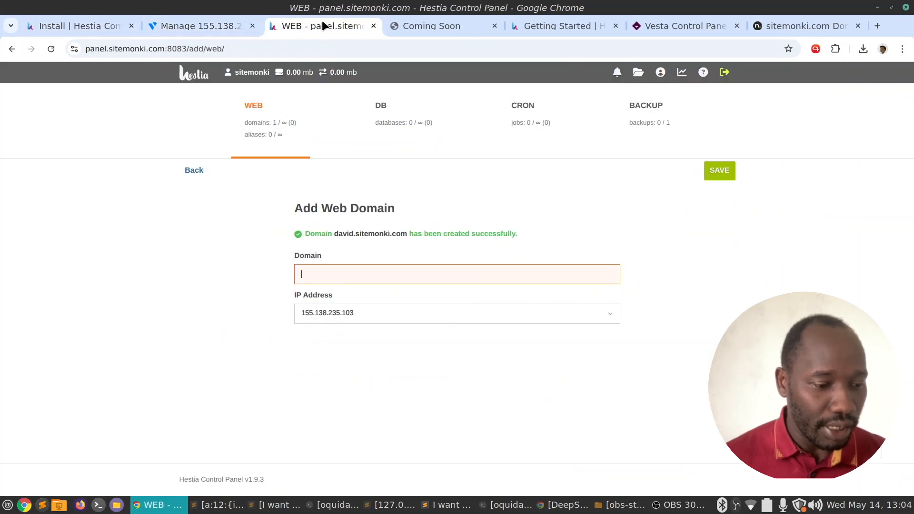
pyautogui.click(694, 281)
pyautogui.click(255, 120)
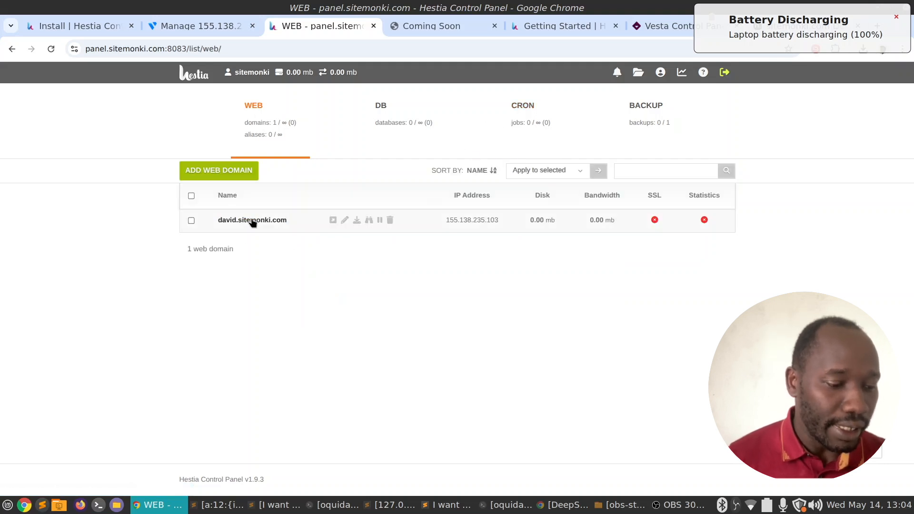
# Open david.sitemonki.com to view its Coming Soon placeholder, then return to the Hestia web list.
pyautogui.click(333, 220)
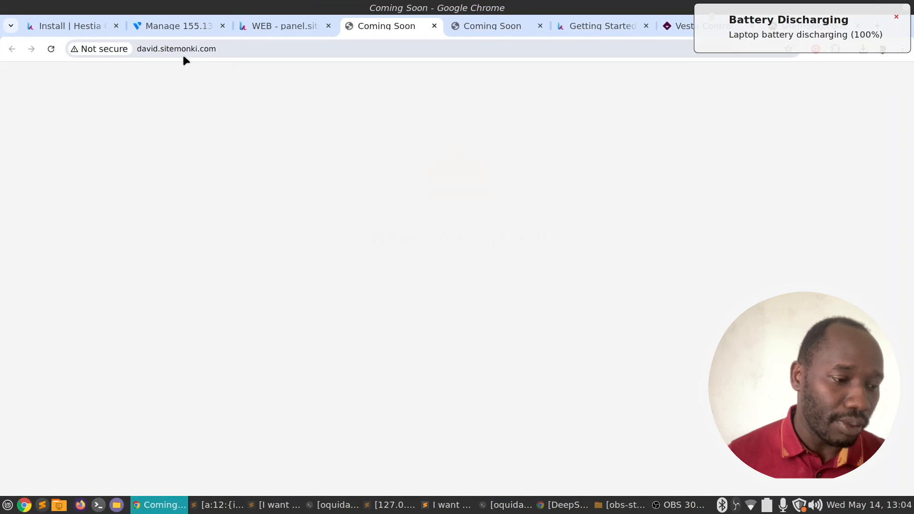
pyautogui.moveTo(341, 238); pyautogui.dragTo(583, 305)
pyautogui.click(582, 311)
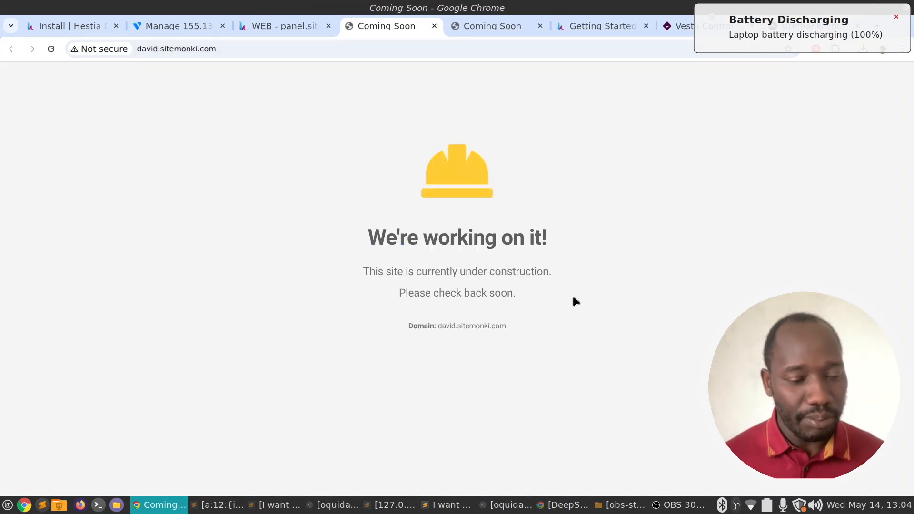
pyautogui.moveTo(573, 300); pyautogui.dragTo(501, 236)
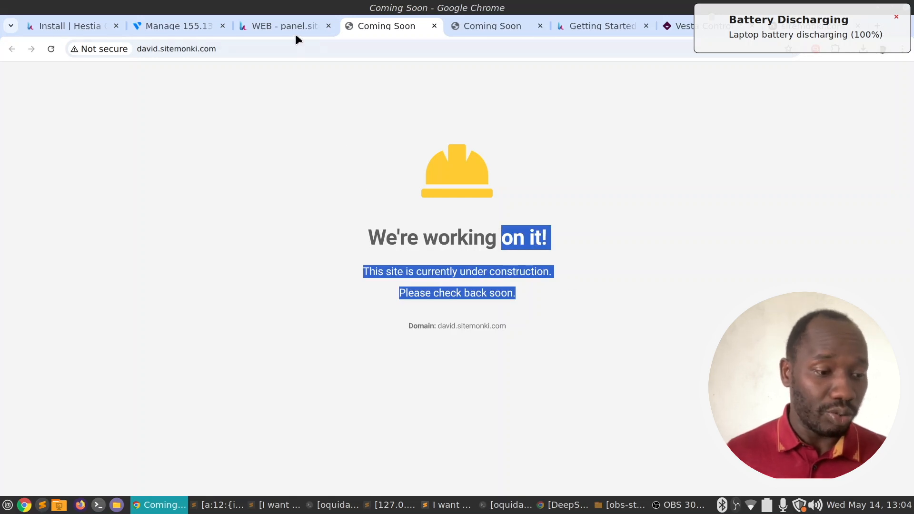
pyautogui.moveTo(292, 27)
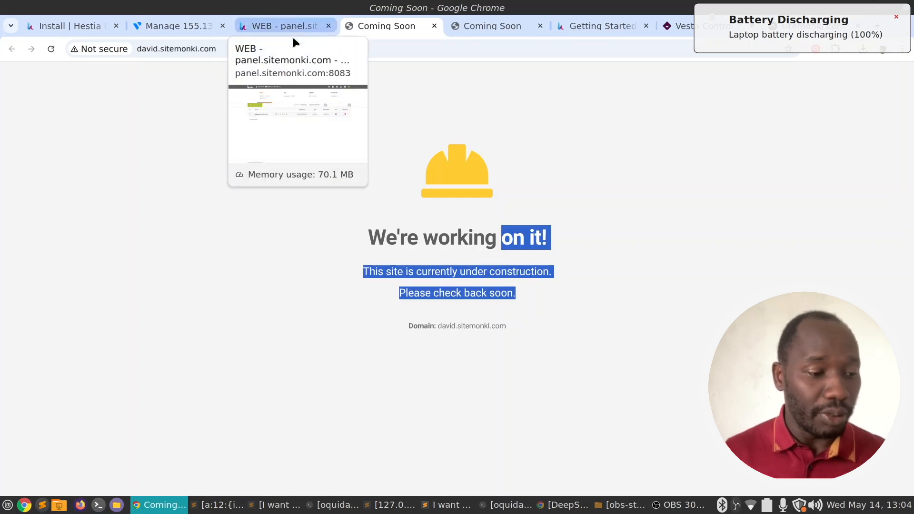
pyautogui.click(277, 251)
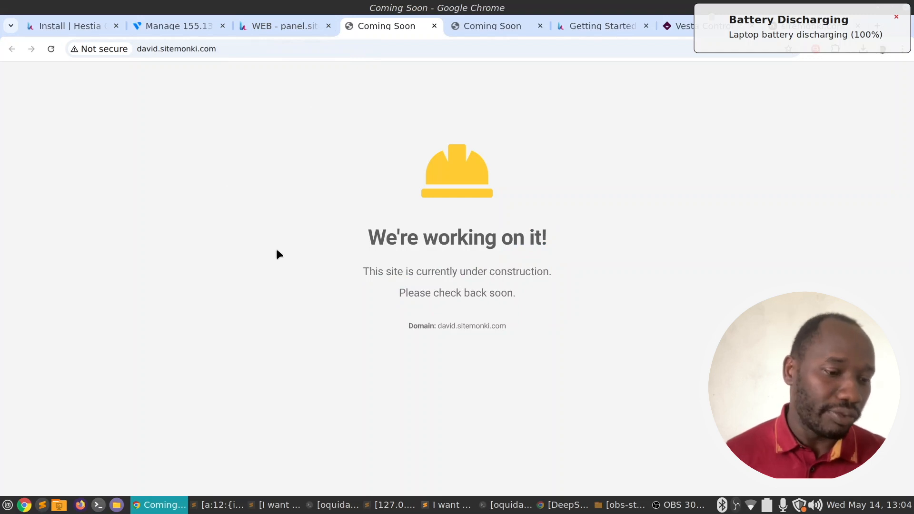
pyautogui.click(270, 25)
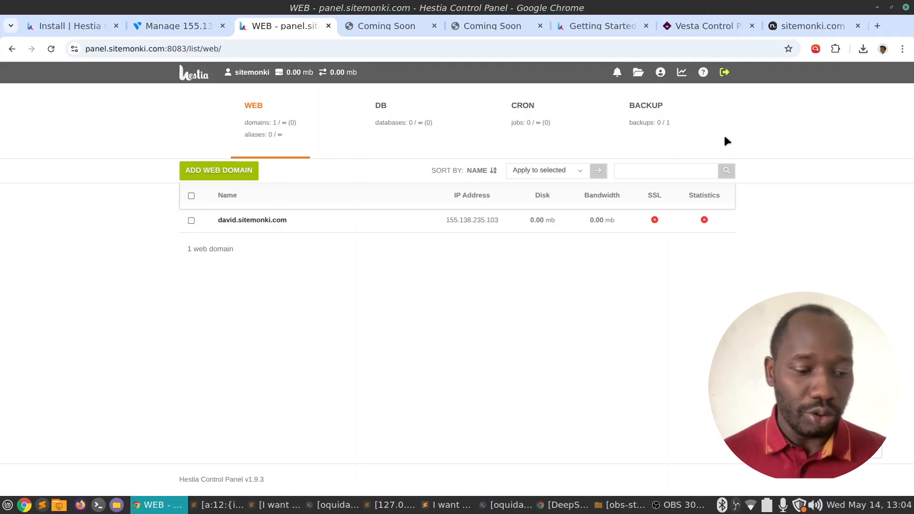
# Open david.sitemonki.com's settings and scroll through its Quick Install App list.
pyautogui.moveTo(260, 226)
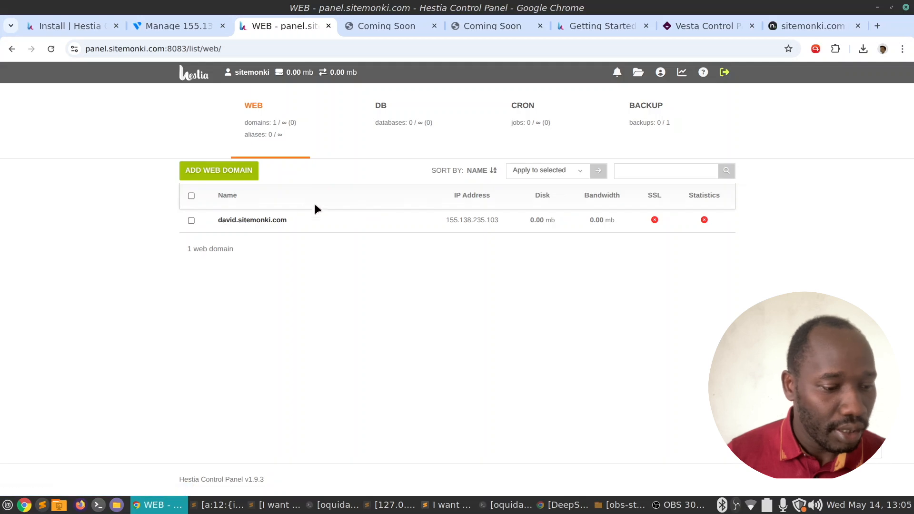
pyautogui.click(259, 221)
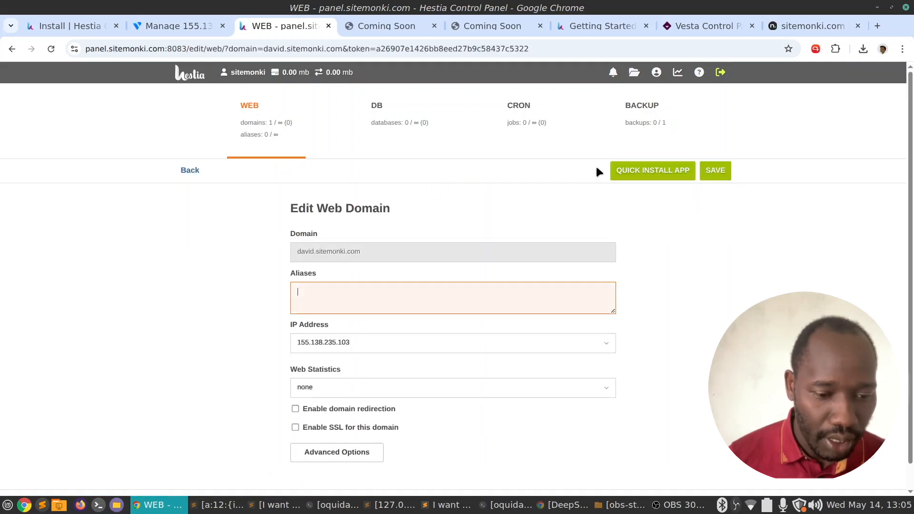
pyautogui.click(670, 169)
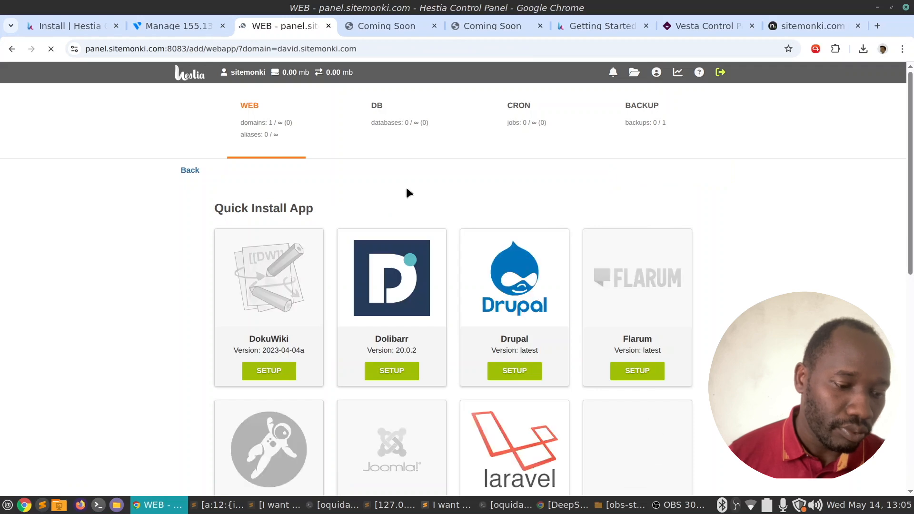
pyautogui.scroll(-4, 529, 224)
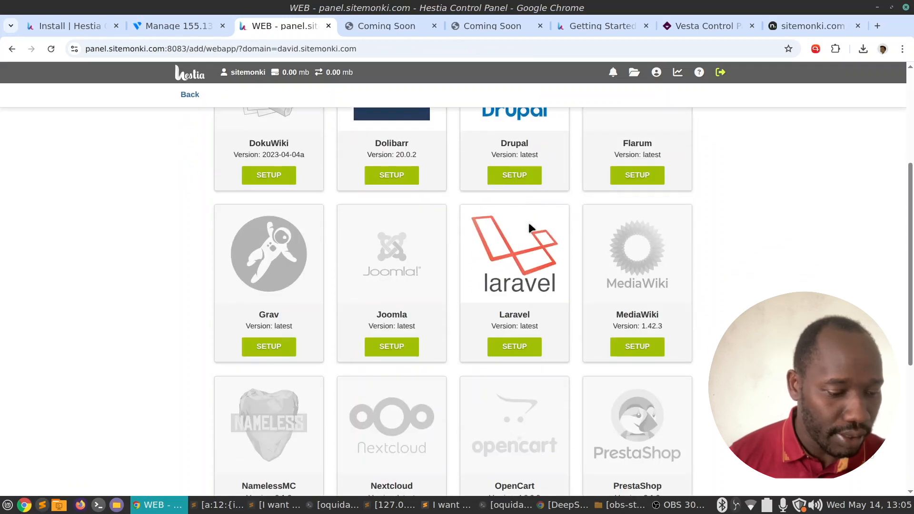
pyautogui.scroll(-5, 528, 222)
# Choose WordPress, set site name 'David sitemonki blog', and enter the admin username and e-mail.
pyautogui.click(635, 431)
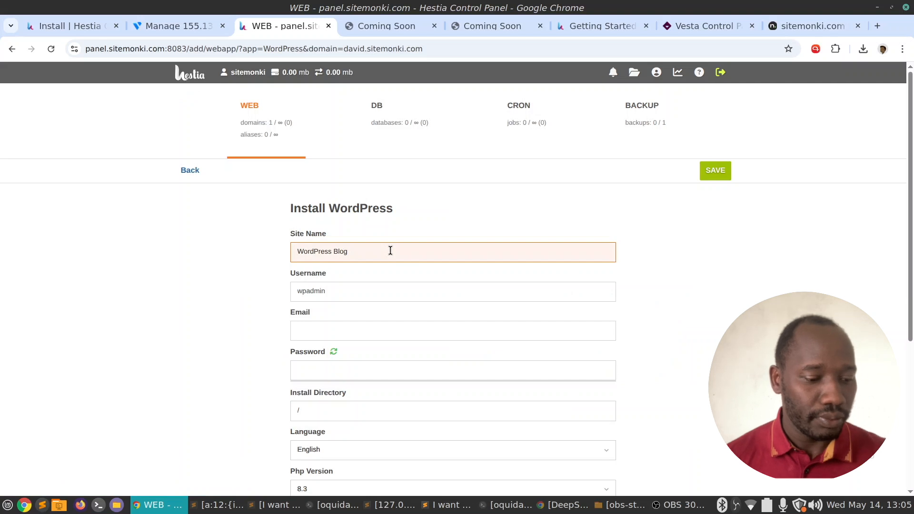
pyautogui.moveTo(393, 252); pyautogui.dragTo(306, 242)
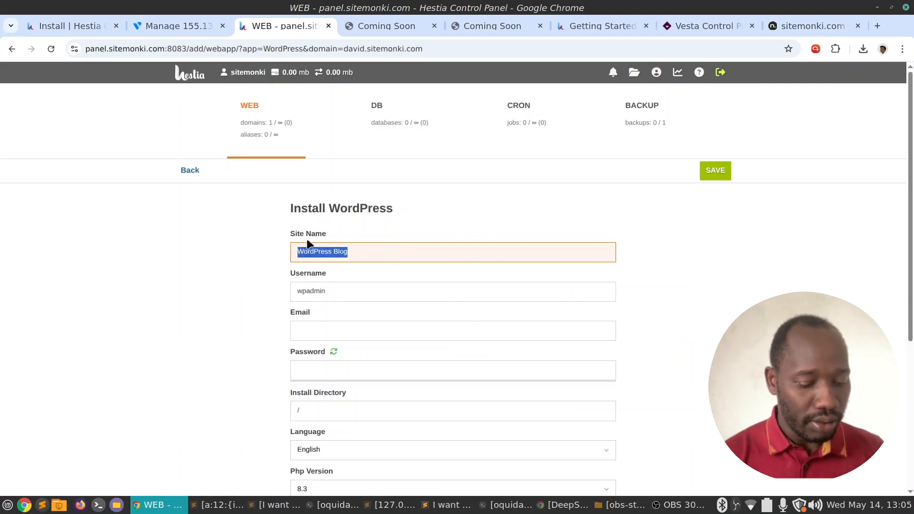
pyautogui.write('David')
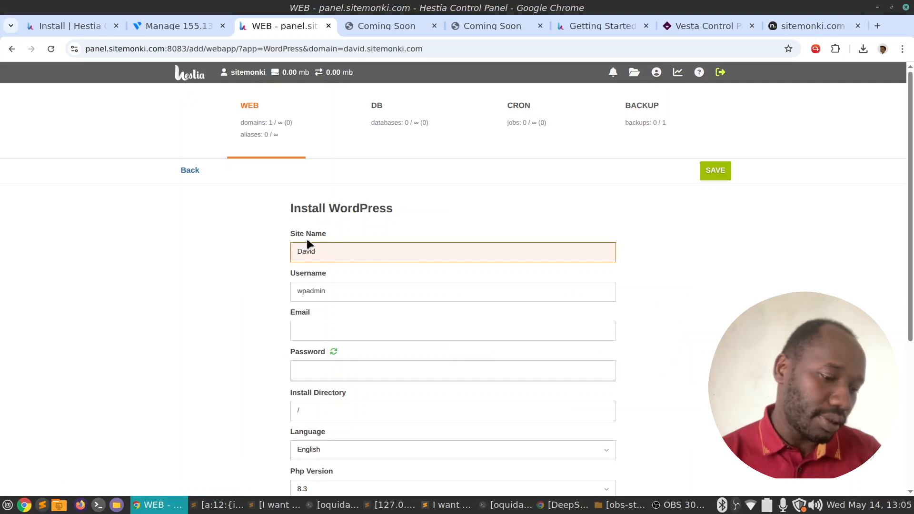
pyautogui.write(' sitemonki blog')
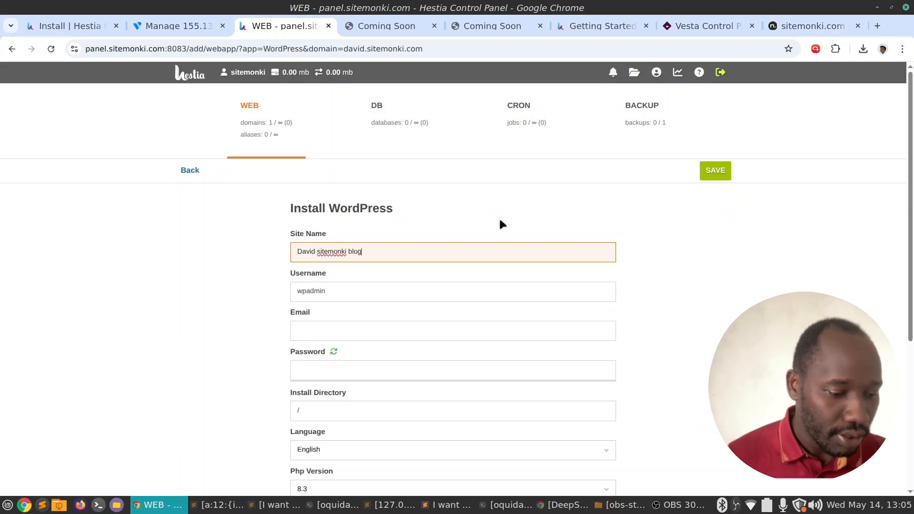
pyautogui.doubleClick(310, 285)
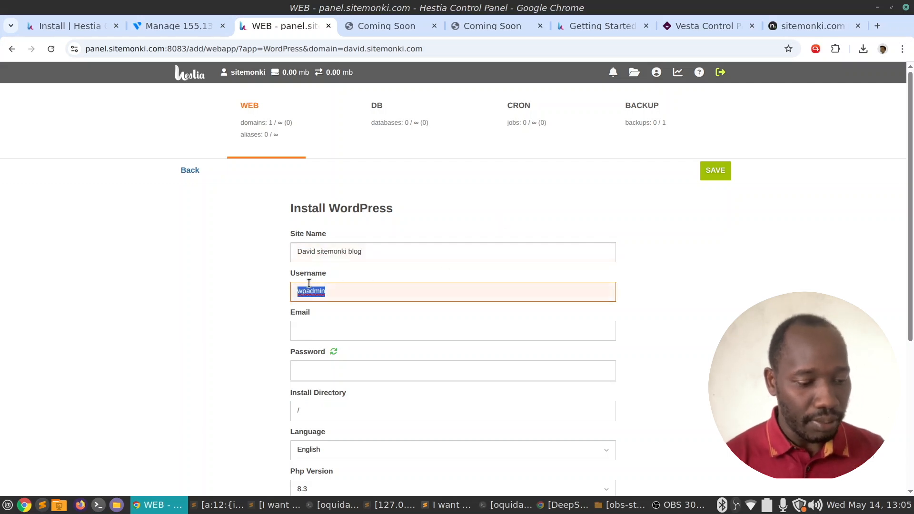
pyautogui.write('david')
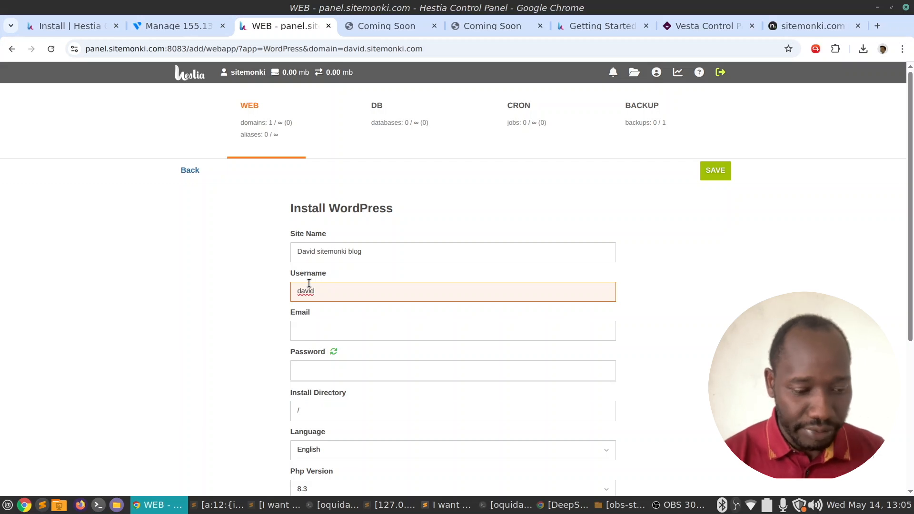
pyautogui.press('BackSpace')
pyautogui.press('BackSpace')
pyautogui.write('e')
pyautogui.click(347, 333)
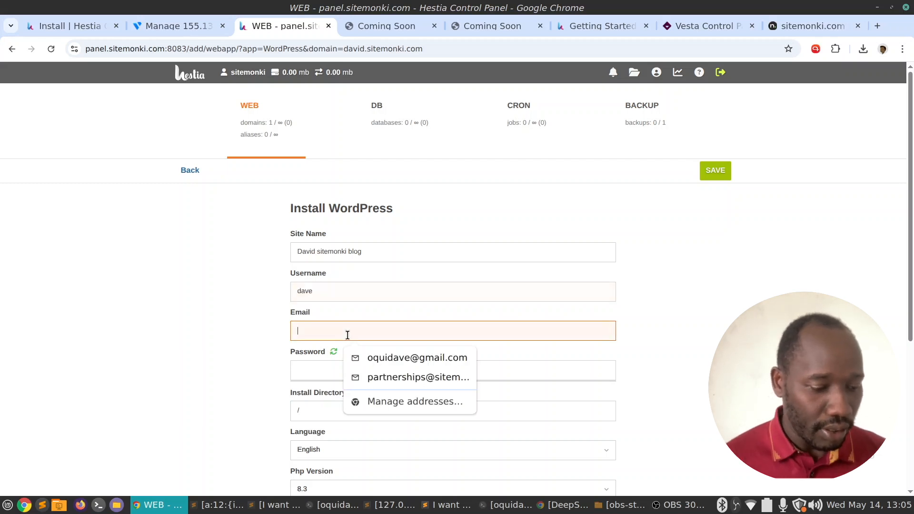
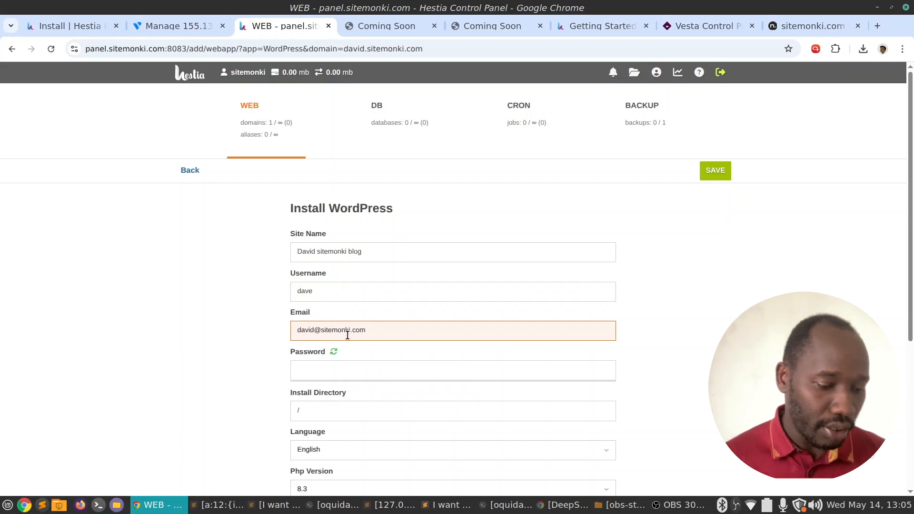
# Generate a random WordPress admin password.
pyautogui.click(335, 352)
pyautogui.scroll(-4, 418, 245)
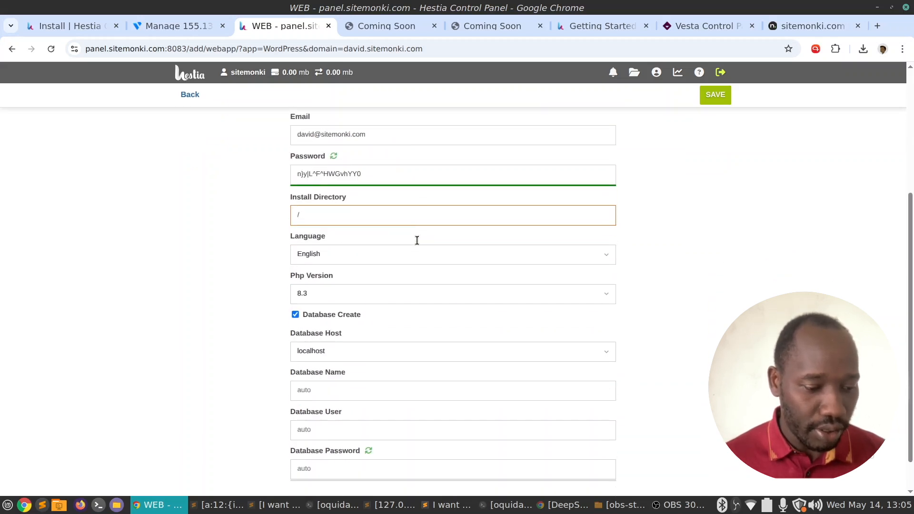
pyautogui.click(410, 236)
pyautogui.scroll(1, 422, 154)
# Copy the admin username, e-mail and generated password into the notes window.
pyautogui.click(416, 171)
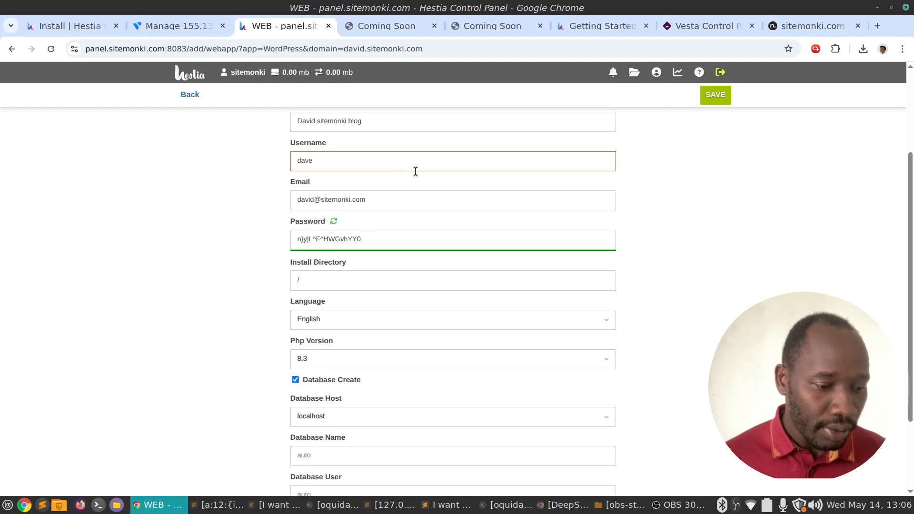
pyautogui.click(344, 158)
pyautogui.click(295, 158)
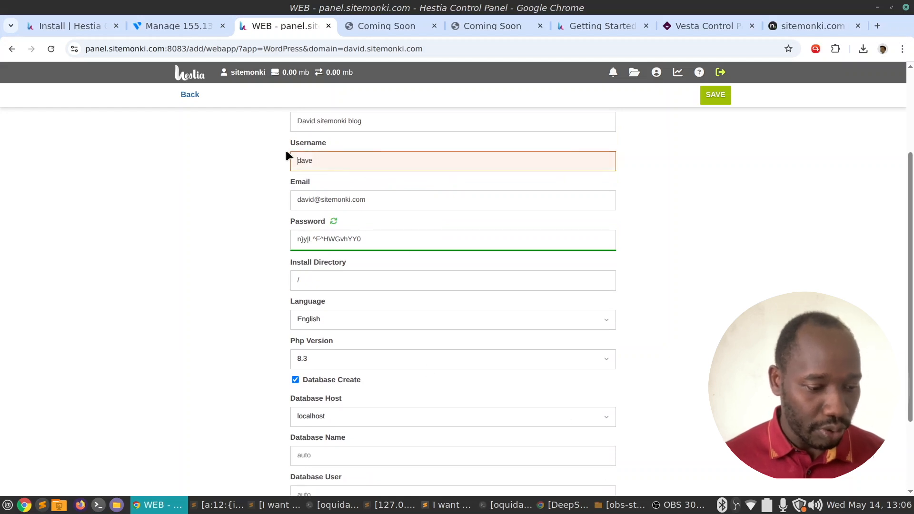
pyautogui.hotkey('shift', 'Right')
pyautogui.hotkey('shift', 'Right')
pyautogui.hotkey('shift', 'Right')
pyautogui.hotkey('shift', 'Right')
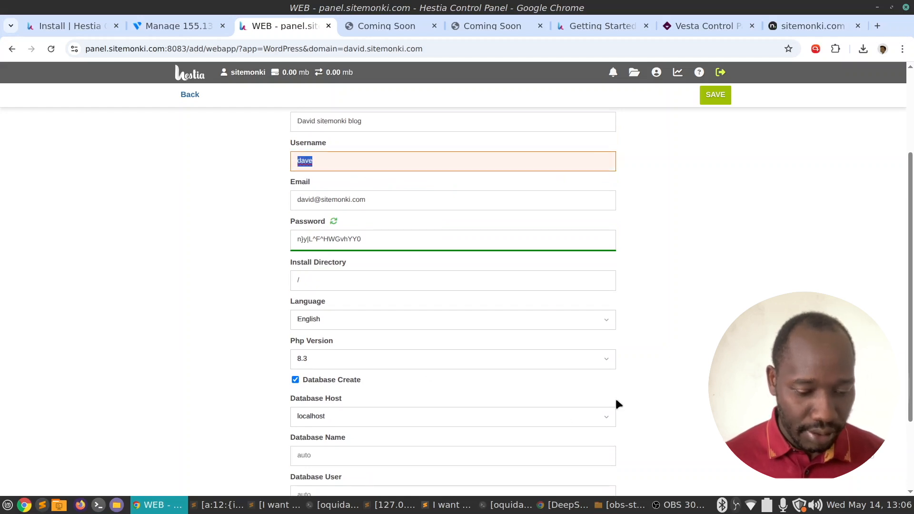
pyautogui.click(453, 512)
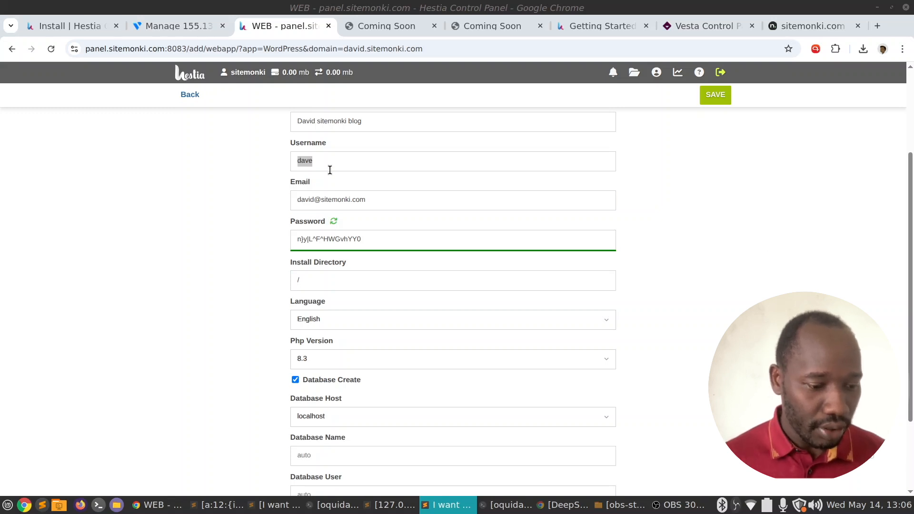
pyautogui.moveTo(378, 200); pyautogui.dragTo(289, 185)
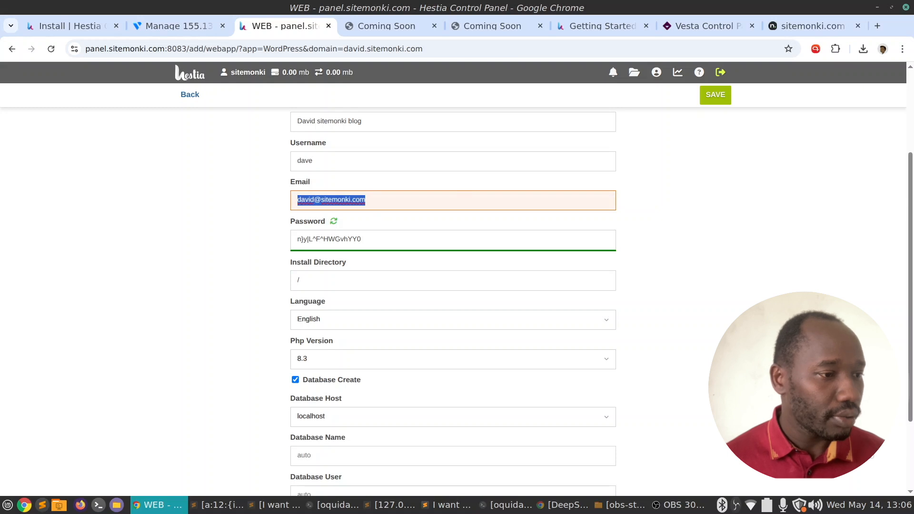
pyautogui.hotkey('alt', 'Tab')
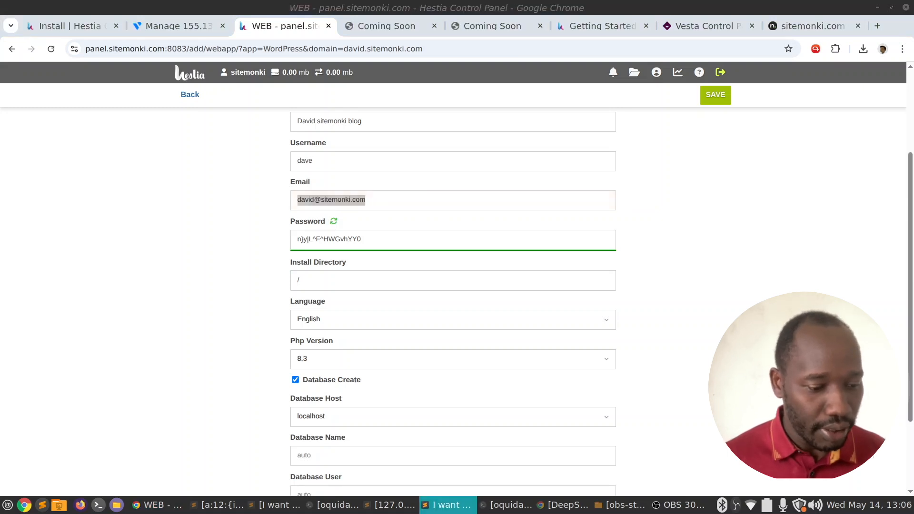
pyautogui.click(392, 233)
pyautogui.moveTo(396, 241); pyautogui.dragTo(321, 234)
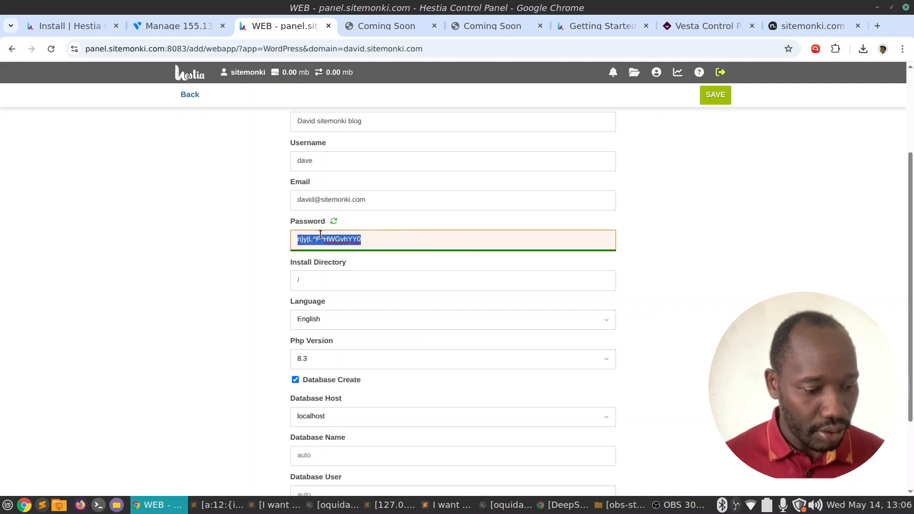
pyautogui.hotkey('alt', 'Tab')
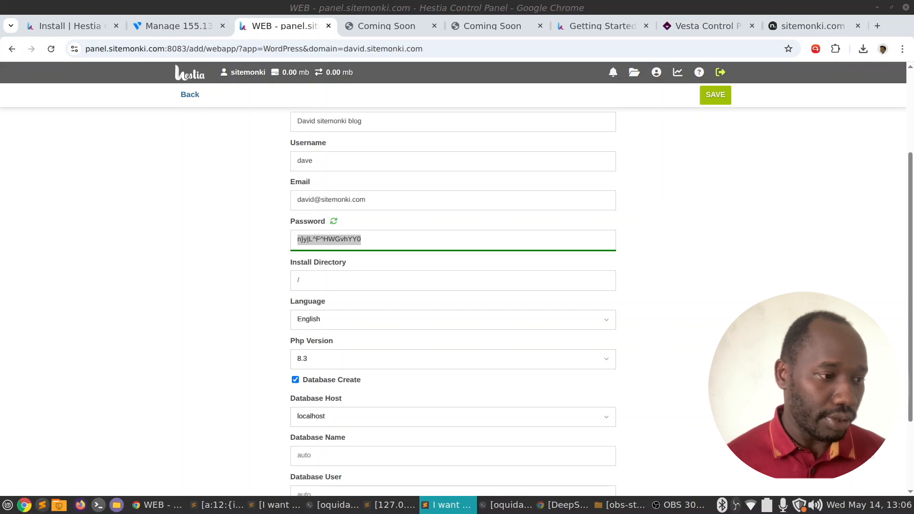
pyautogui.click(254, 236)
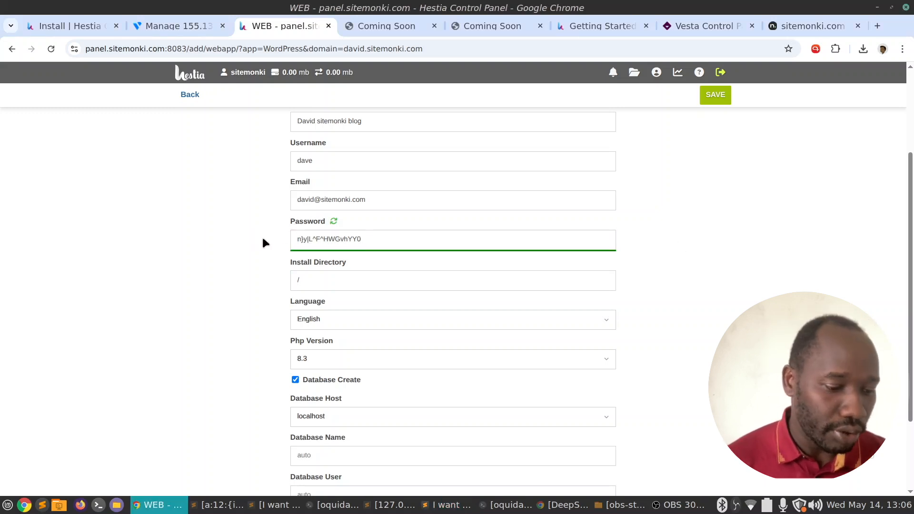
# Review the Install Directory, leaving it at root, and the Database fields.
pyautogui.scroll(-2, 258, 235)
pyautogui.click(321, 170)
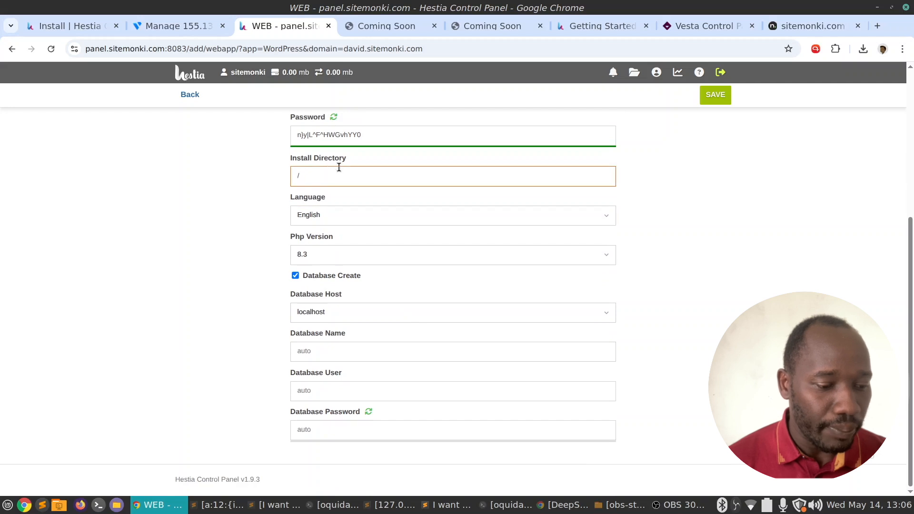
pyautogui.click(310, 191)
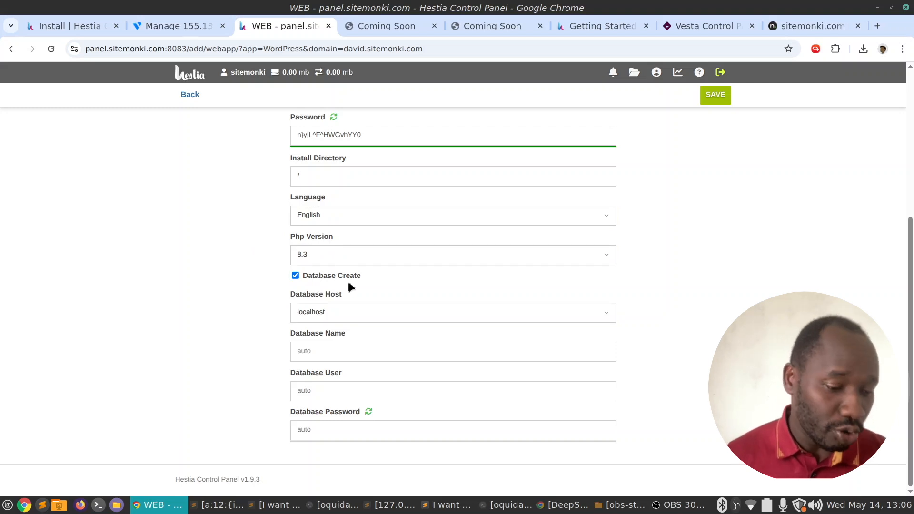
pyautogui.scroll(5, 423, 274)
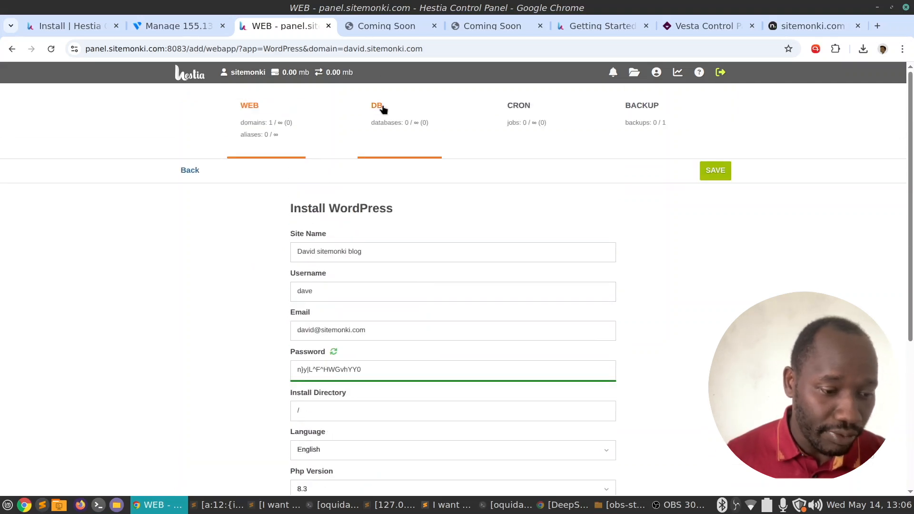
pyautogui.scroll(-5, 487, 228)
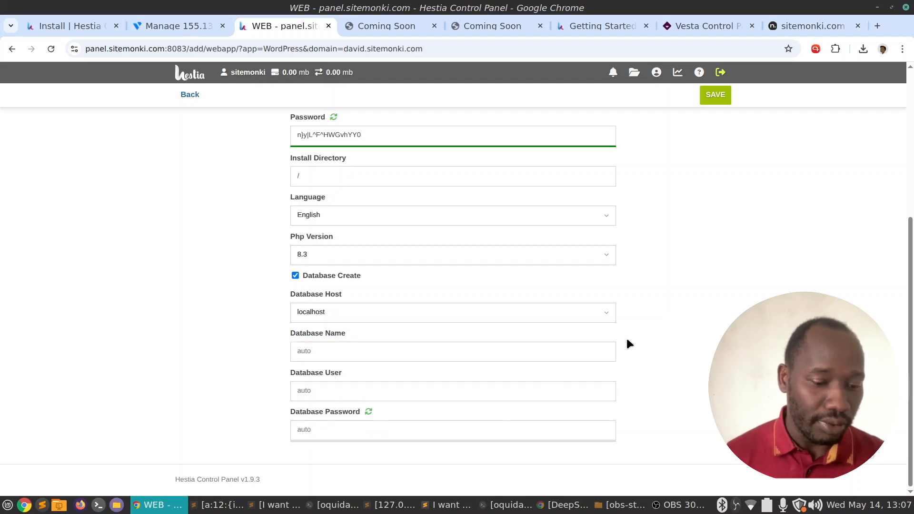
pyautogui.scroll(5, 628, 340)
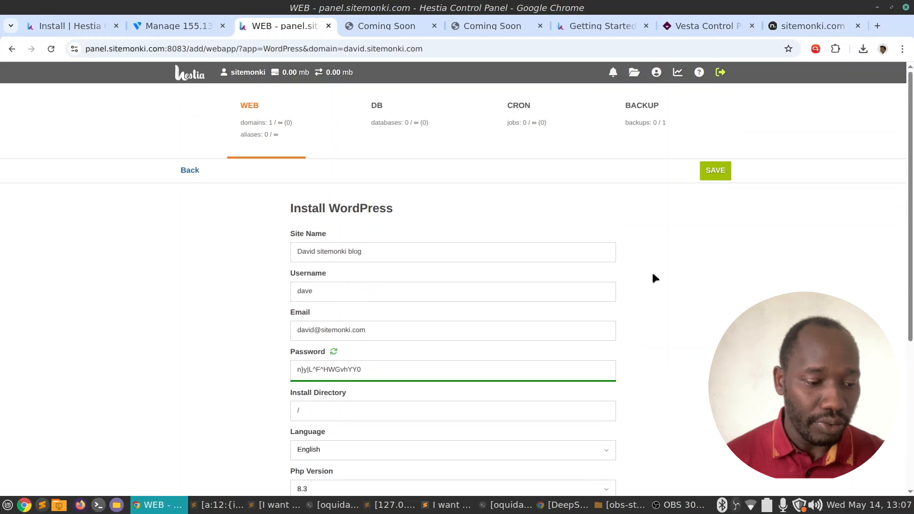
# Install WordPress and confirm 'David sitemonki blog' loads with its Hello world! post.
pyautogui.click(722, 170)
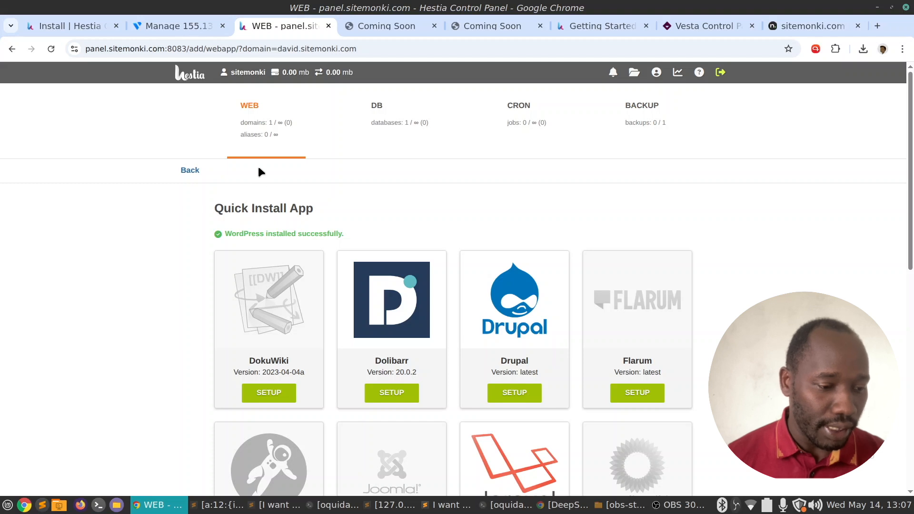
pyautogui.click(520, 138)
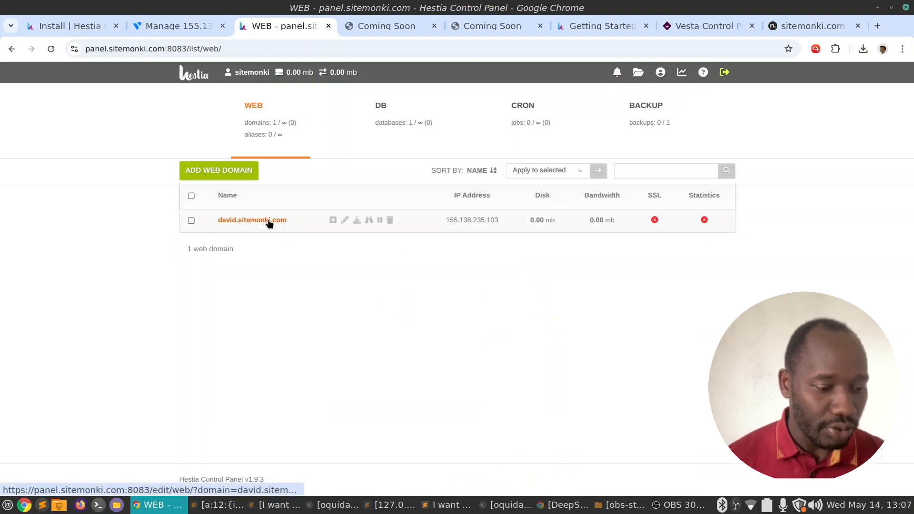
pyautogui.click(333, 220)
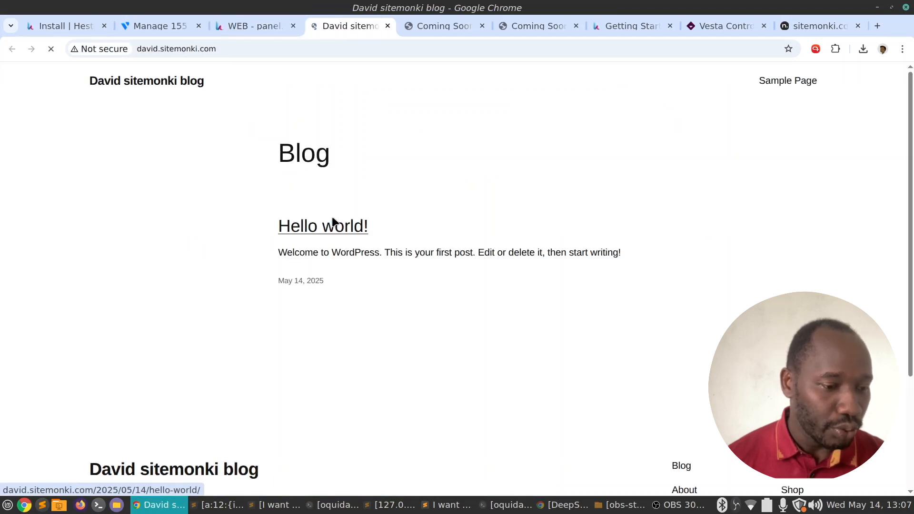
pyautogui.moveTo(90, 82); pyautogui.dragTo(263, 117)
pyautogui.click(577, 189)
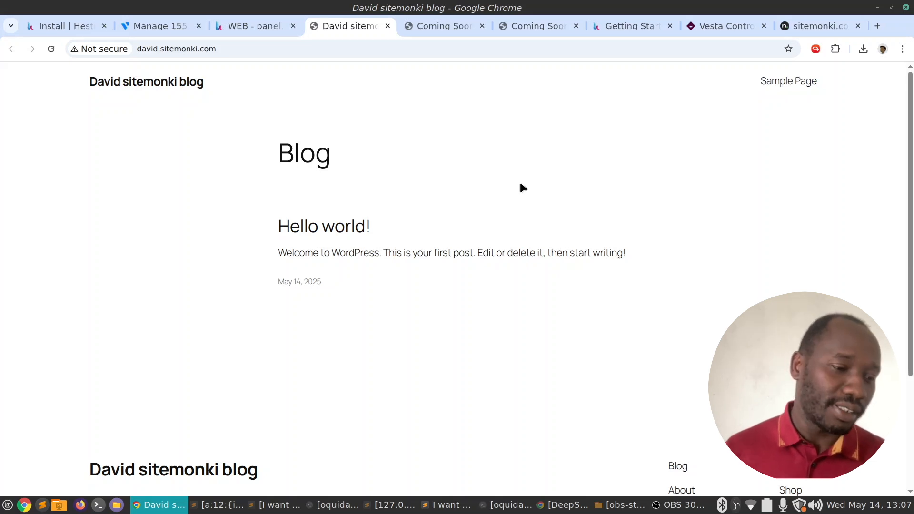
pyautogui.click(253, 28)
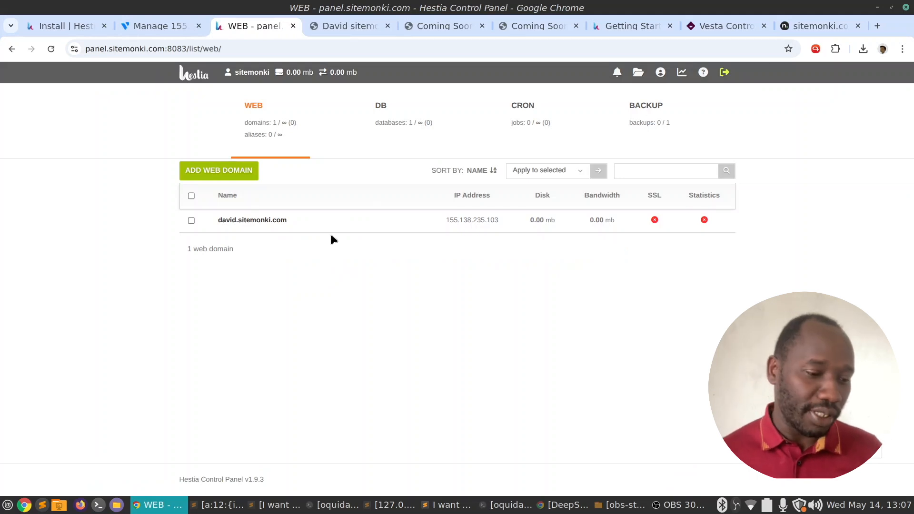
# Open david.sitemonki.com's domain settings and its list of installable web apps.
pyautogui.click(257, 172)
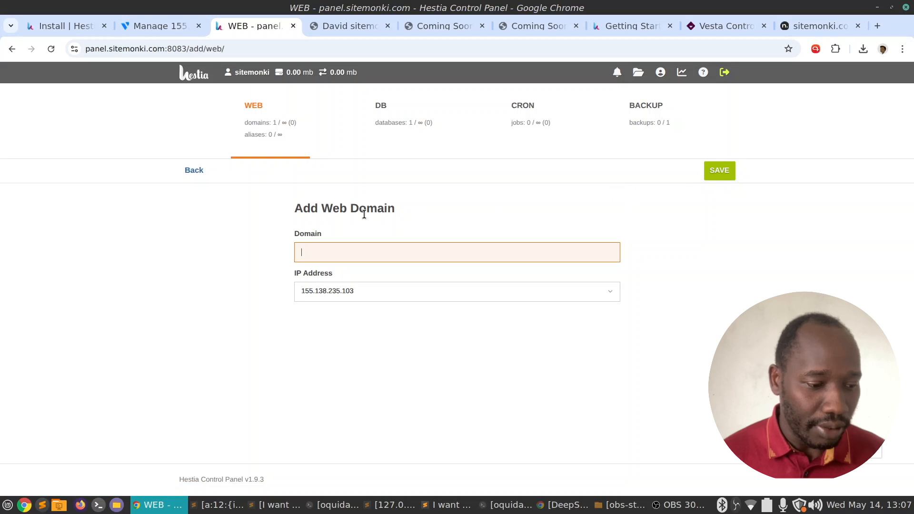
pyautogui.click(193, 173)
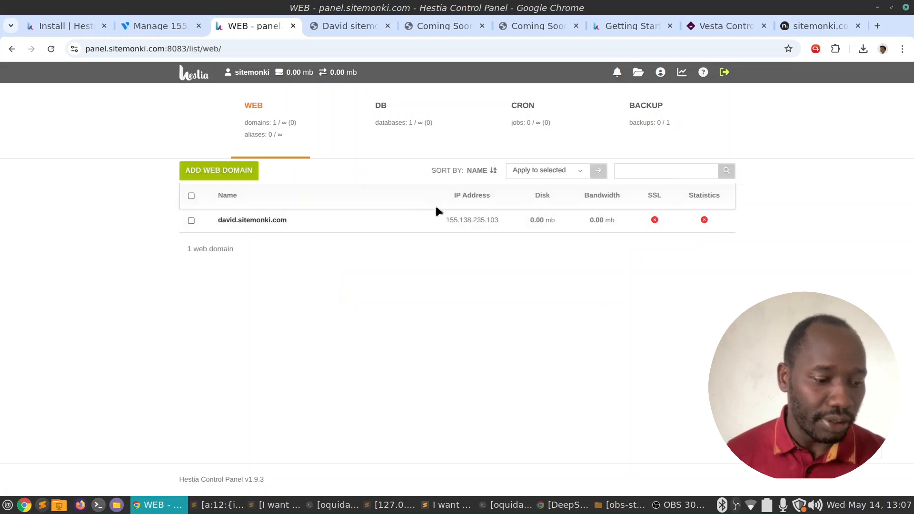
pyautogui.click(261, 220)
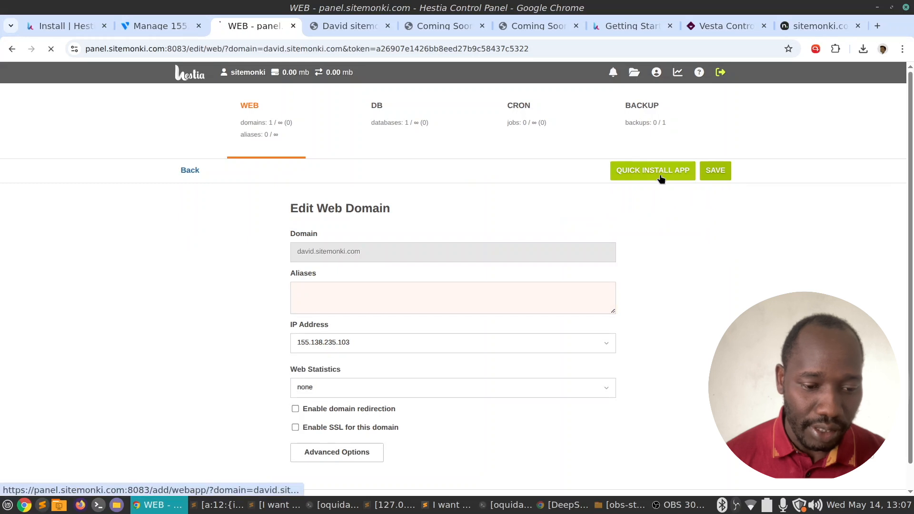
pyautogui.click(659, 177)
# Browse the available web apps, highlighting OpenCart, then return to the Edit Web Domain page.
pyautogui.scroll(-1, 341, 241)
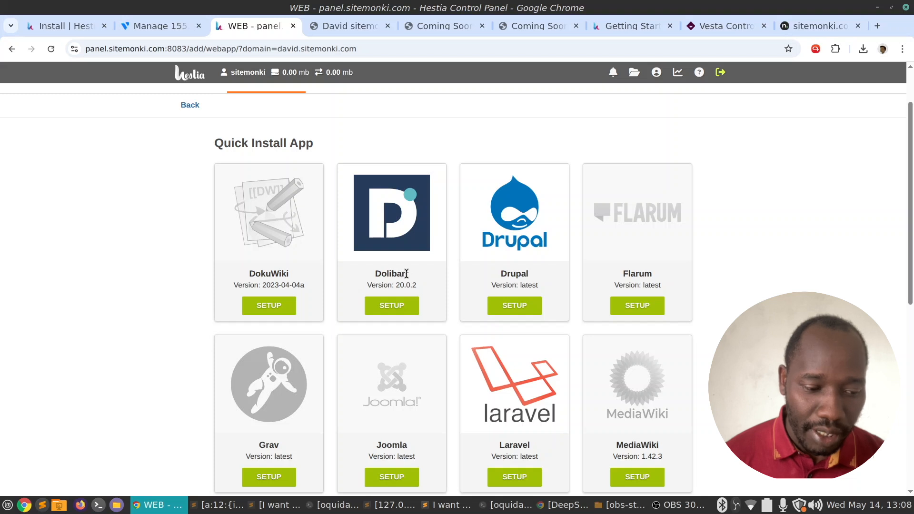
pyautogui.scroll(-1, 543, 203)
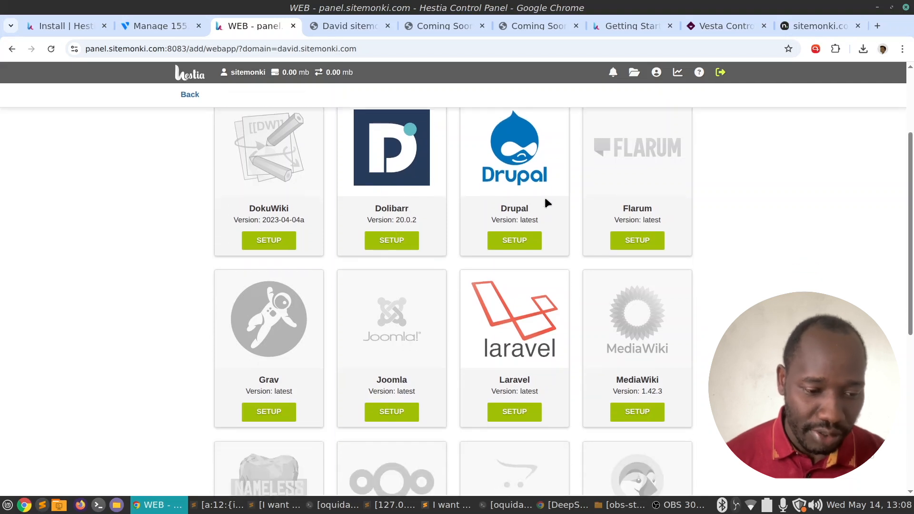
pyautogui.scroll(-1, 637, 178)
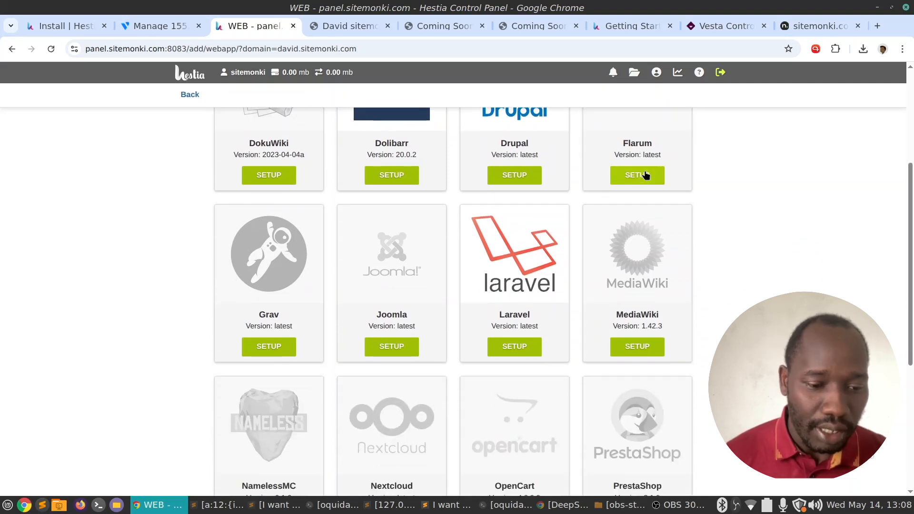
pyautogui.scroll(1, 644, 173)
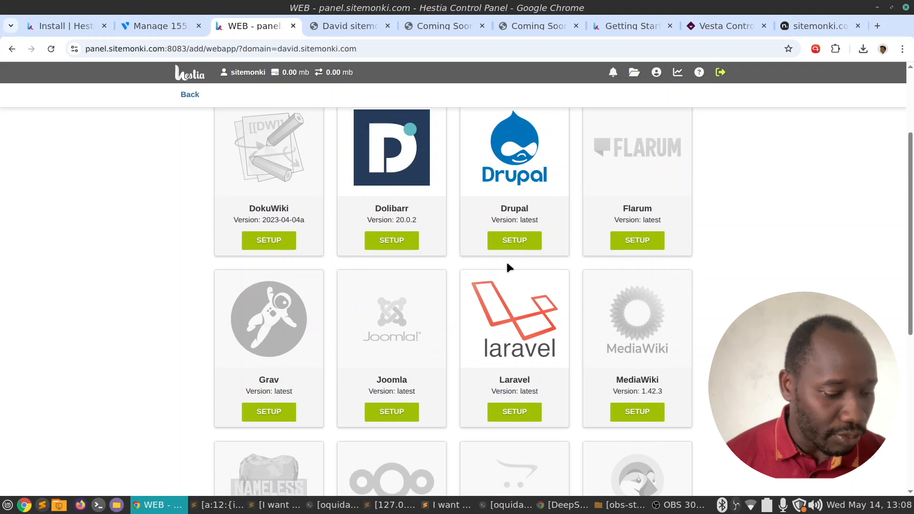
pyautogui.scroll(-2, 508, 264)
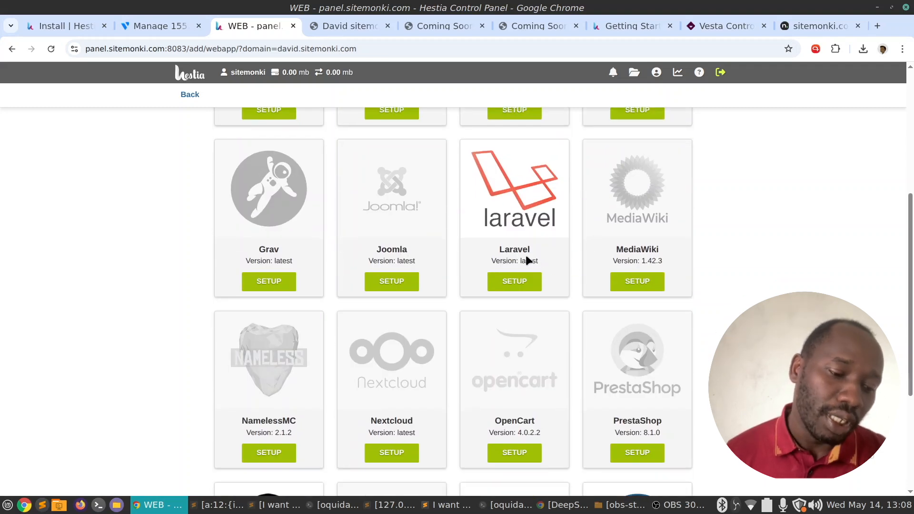
pyautogui.scroll(-1, 536, 265)
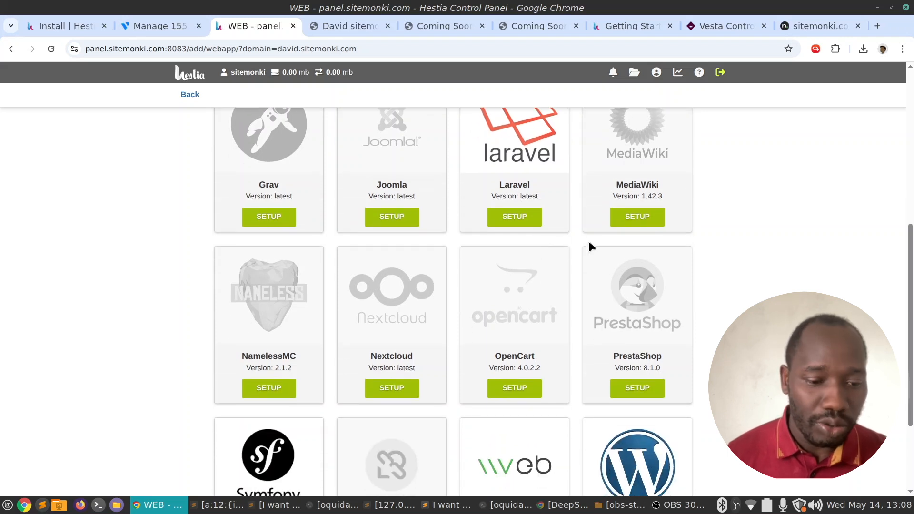
pyautogui.scroll(1, 589, 243)
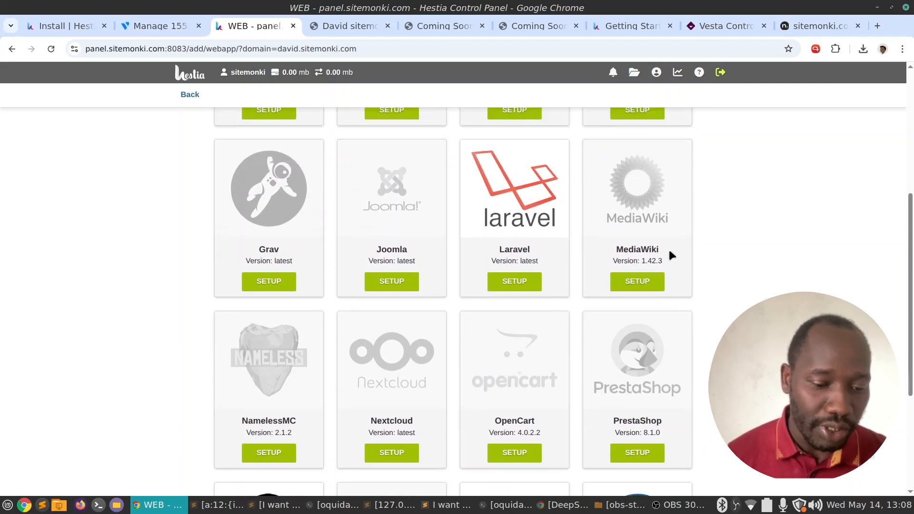
pyautogui.scroll(-1, 666, 257)
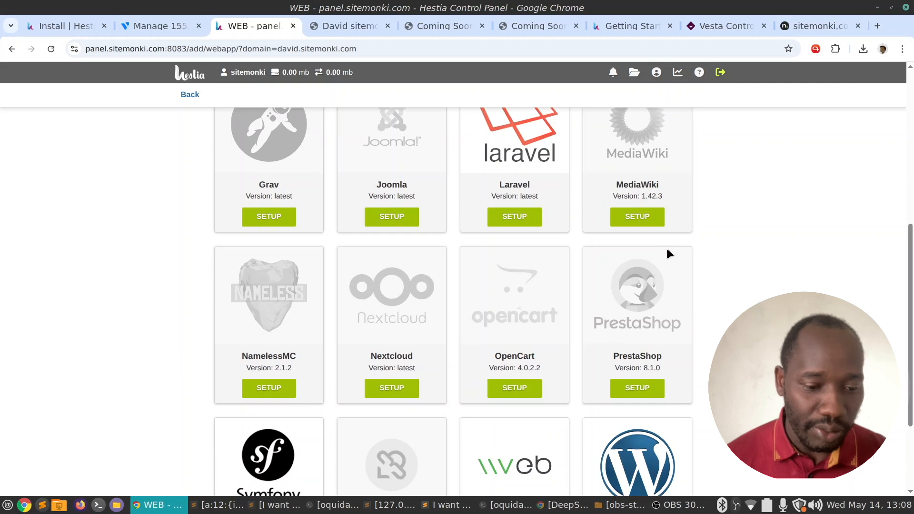
pyautogui.scroll(-2, 452, 286)
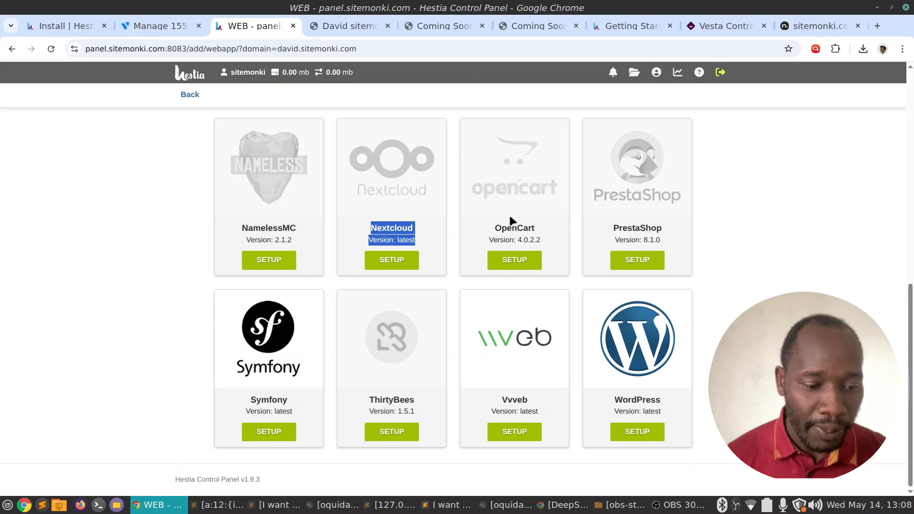
pyautogui.tripleClick(541, 239)
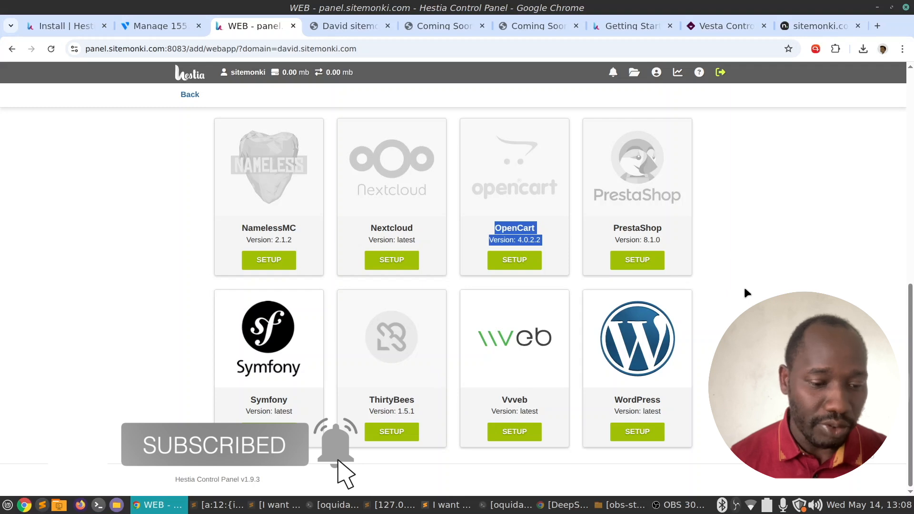
pyautogui.scroll(10, 744, 285)
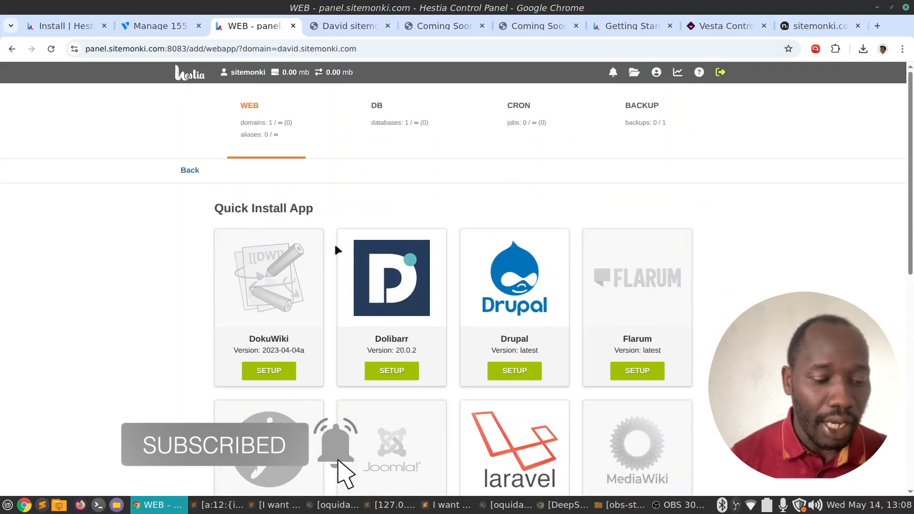
pyautogui.click(190, 171)
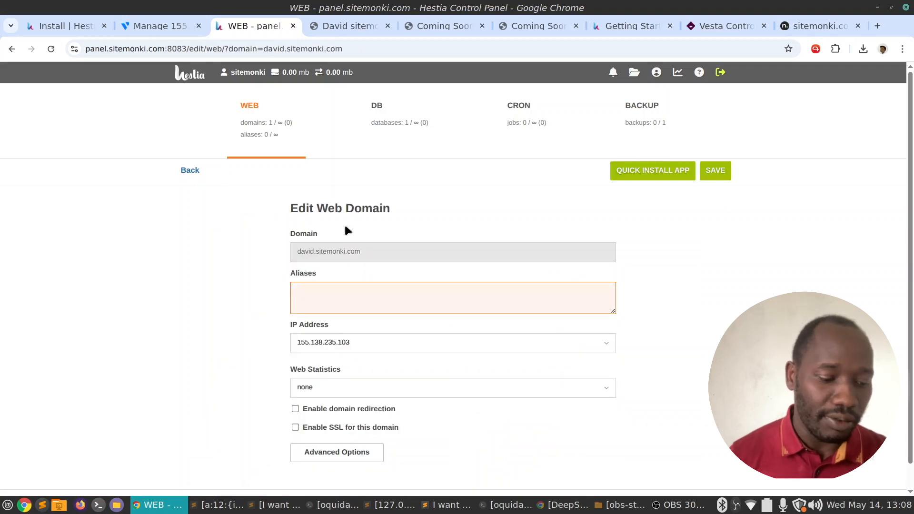
# Check the server's root shell session, then view the live david.sitemonki.com blog in Chrome.
pyautogui.click(355, 505)
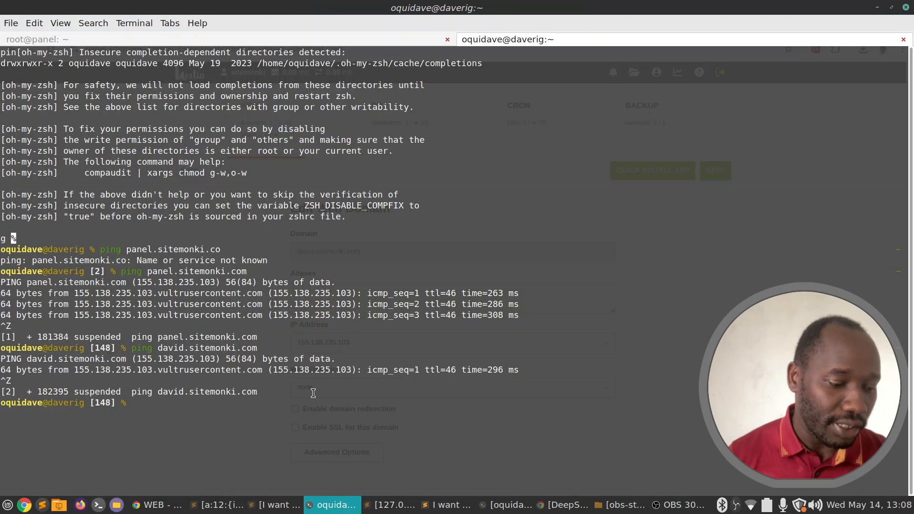
pyautogui.click(229, 38)
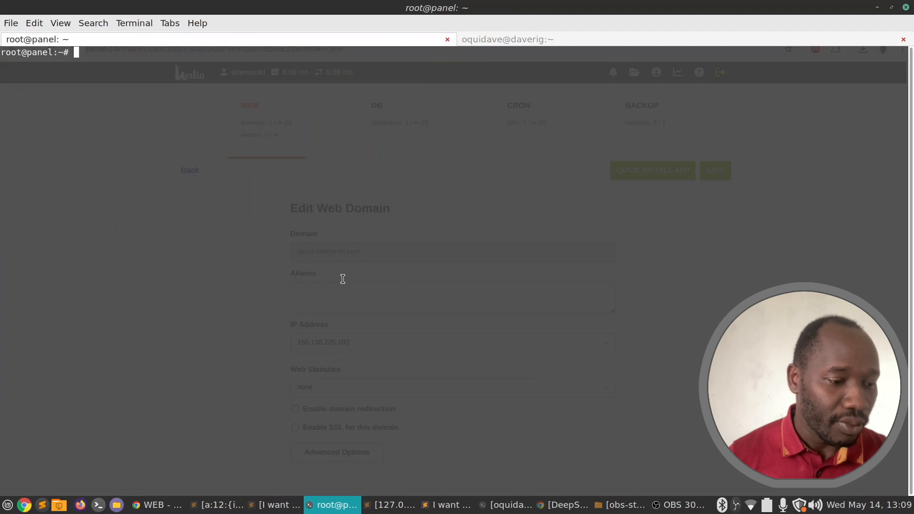
pyautogui.click(333, 505)
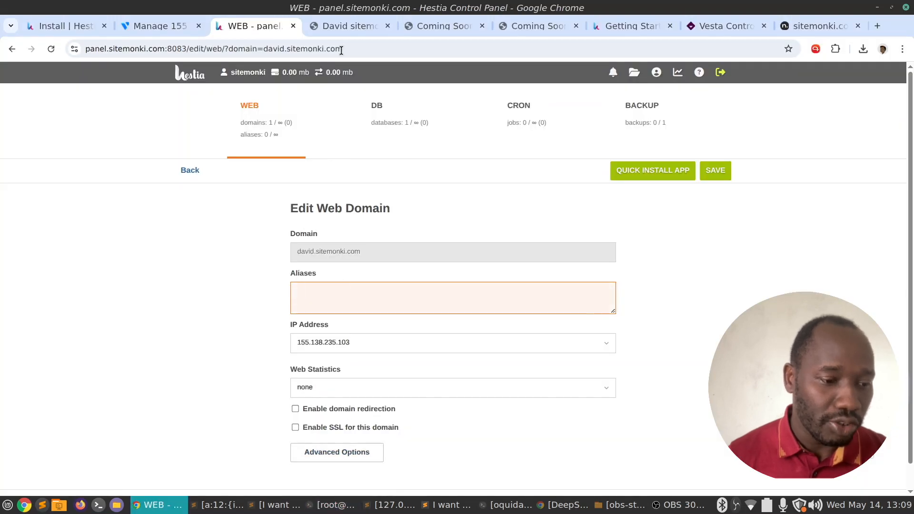
pyautogui.click(348, 25)
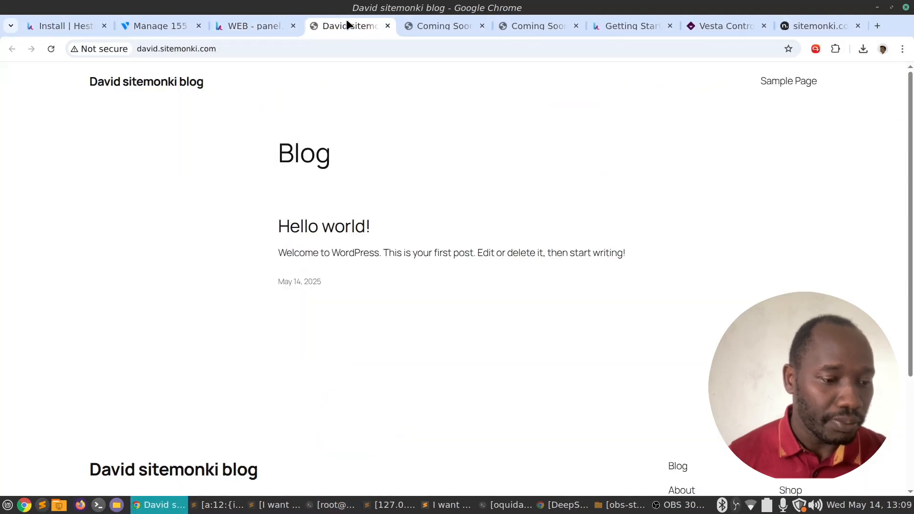
# Load david.sitemonki.com/wp-admin to reach the WordPress login page.
pyautogui.click(276, 49)
pyautogui.click(300, 48)
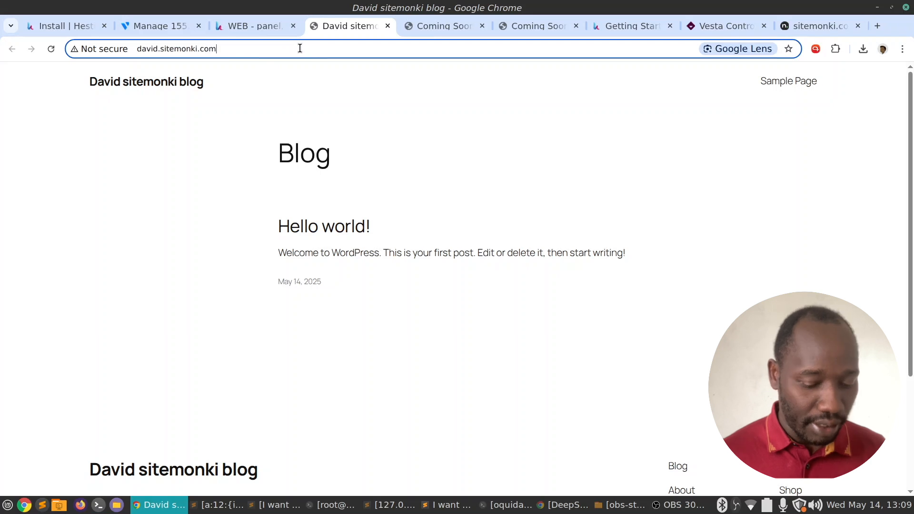
pyautogui.write('/wp-admin')
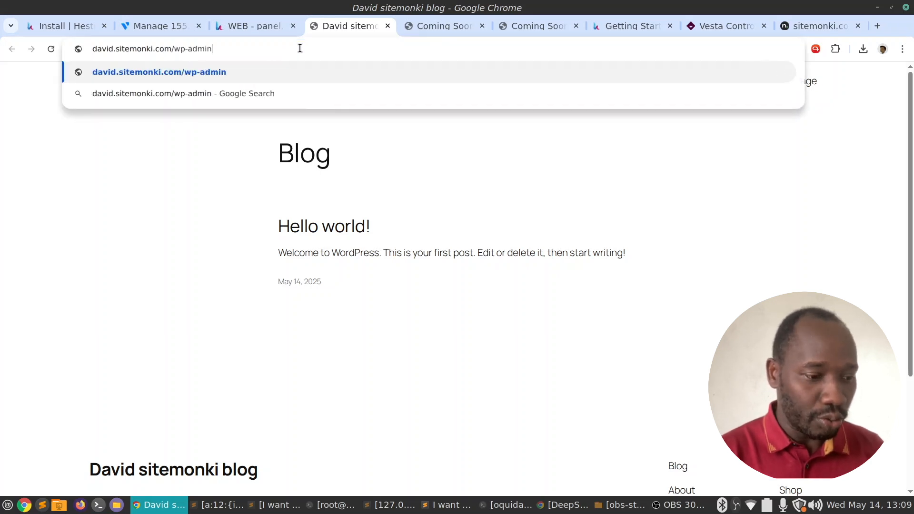
pyautogui.press('Return')
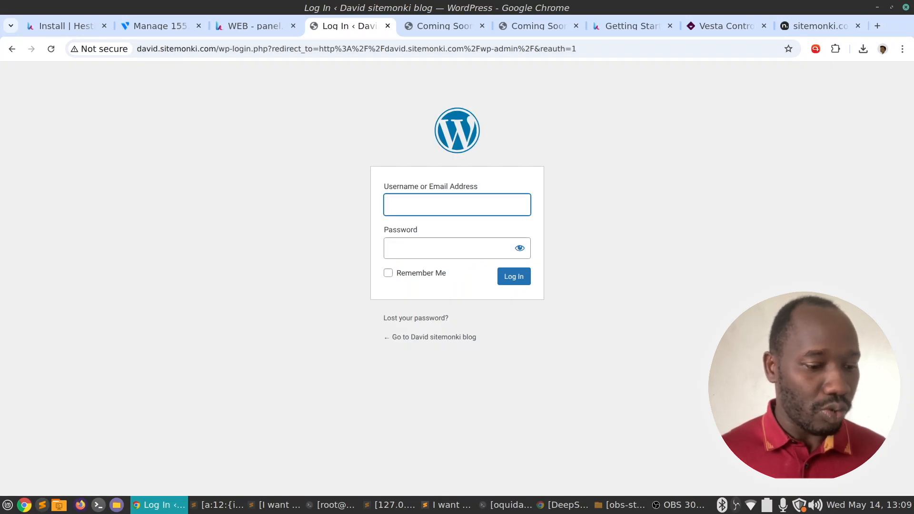
# Log in with the admin username and password from the notes, with Remember Me ticked.
pyautogui.hotkey('alt', 'Tab')
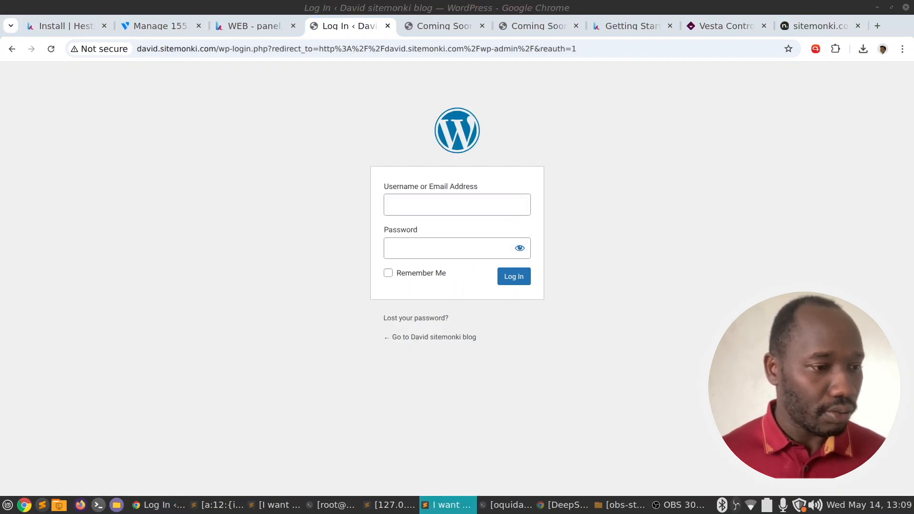
pyautogui.click(448, 197)
pyautogui.hotkey('ctrl', 'v')
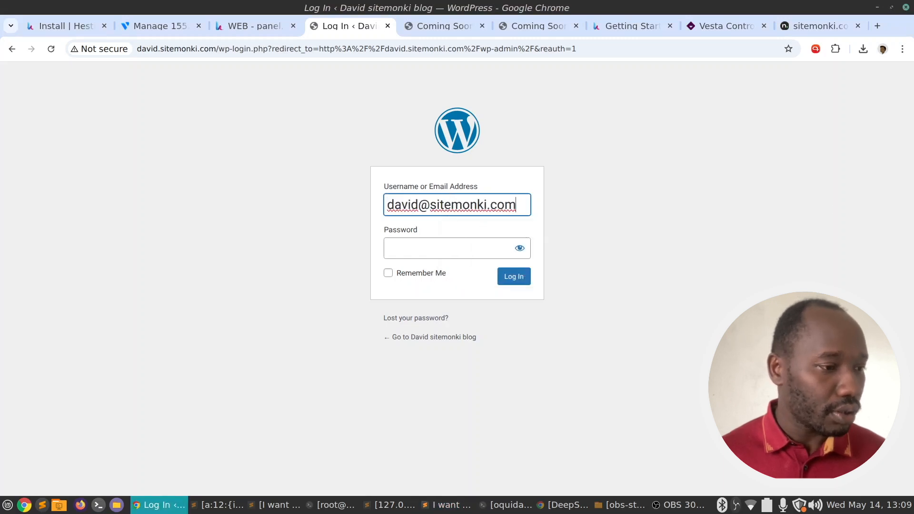
pyautogui.hotkey('alt', 'Tab')
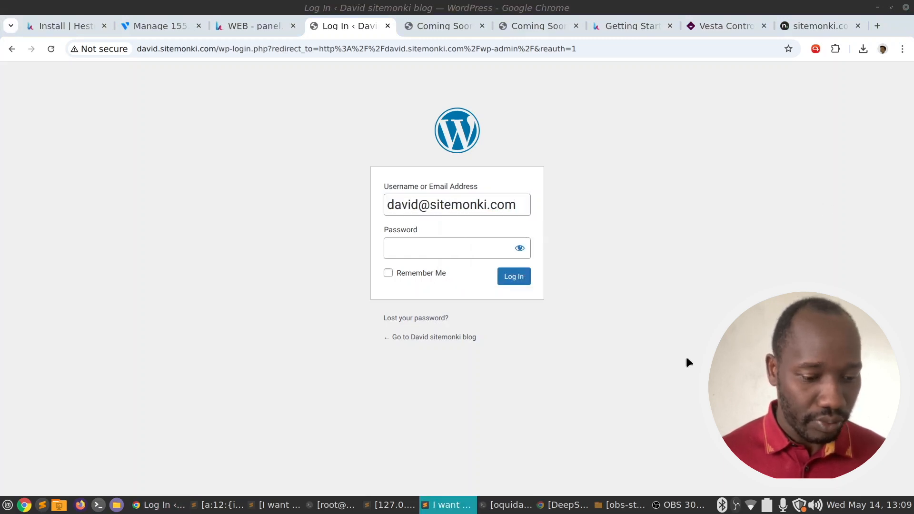
pyautogui.click(475, 252)
pyautogui.hotkey('ctrl', 'v')
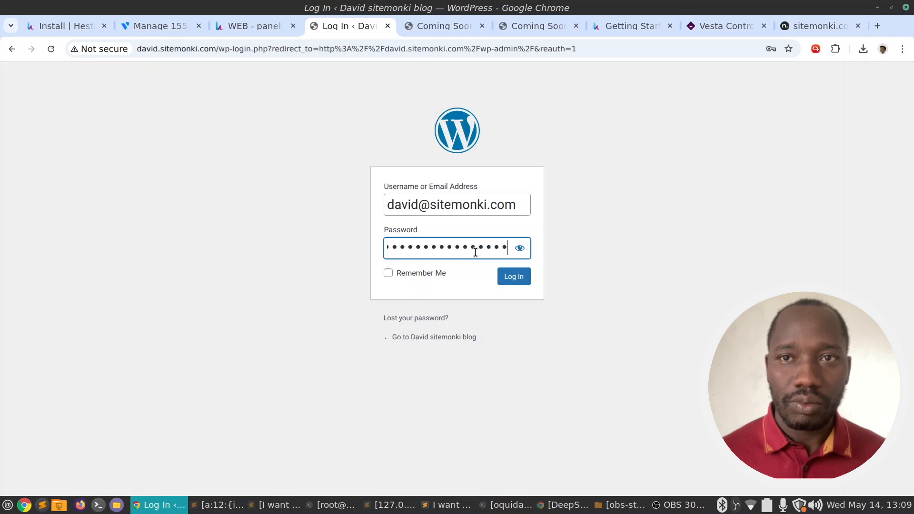
pyautogui.click(400, 273)
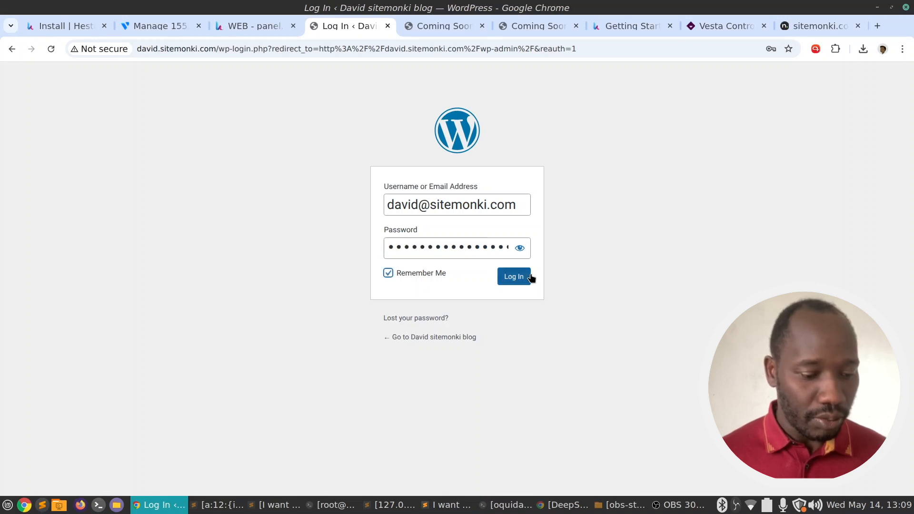
pyautogui.click(518, 278)
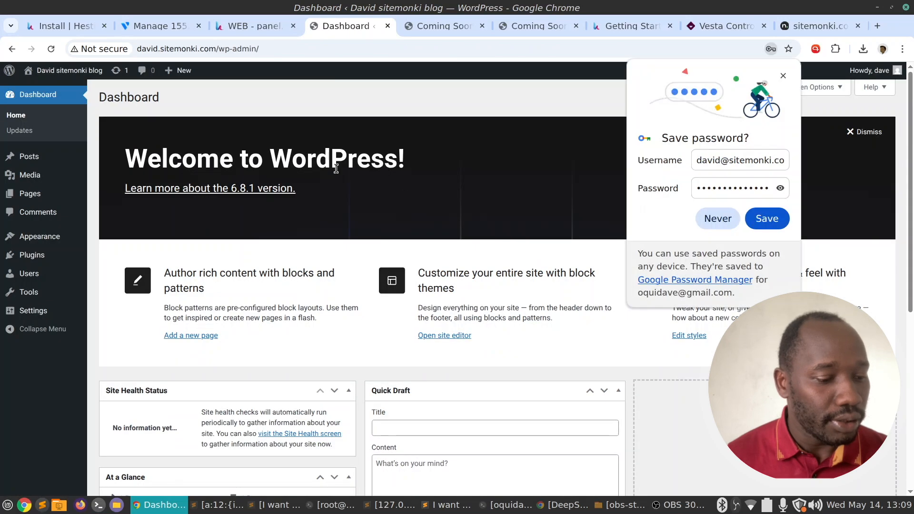
# Save the WordPress admin login in Chrome's password manager.
pyautogui.click(768, 219)
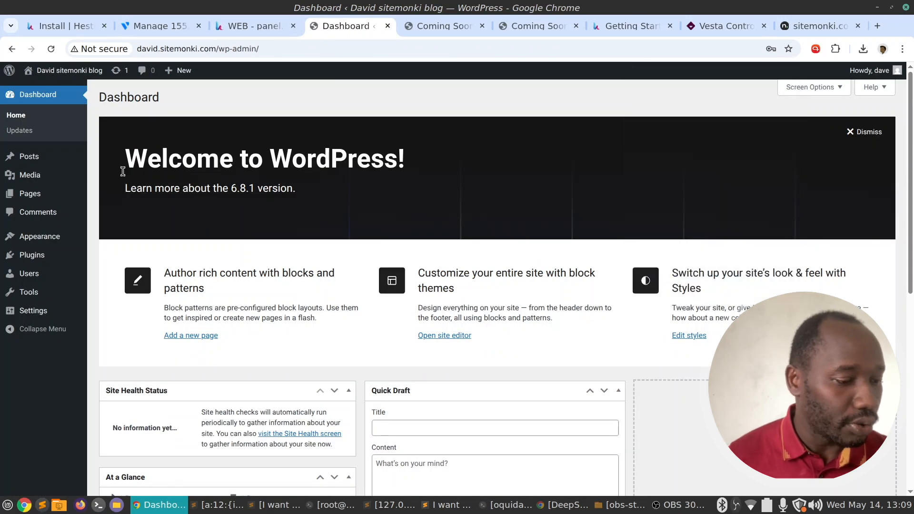
pyautogui.scroll(-4, 13, 155)
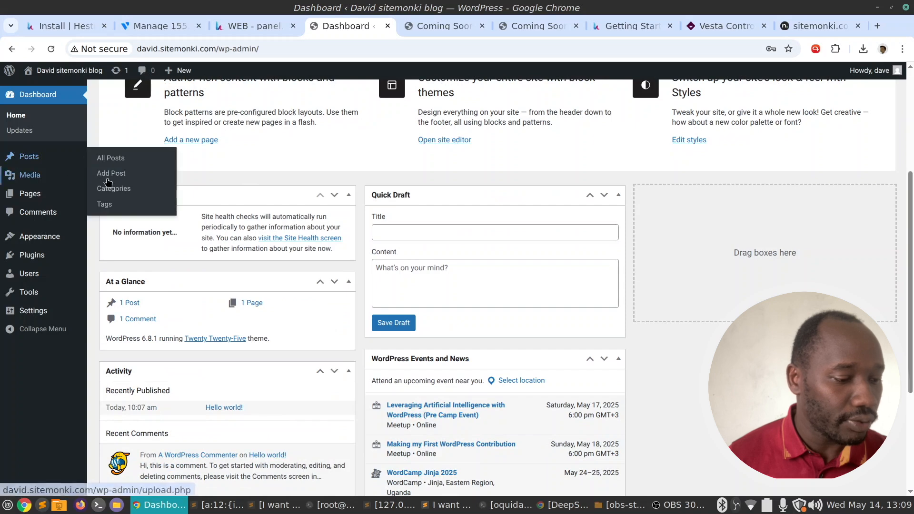
pyautogui.scroll(4, 119, 186)
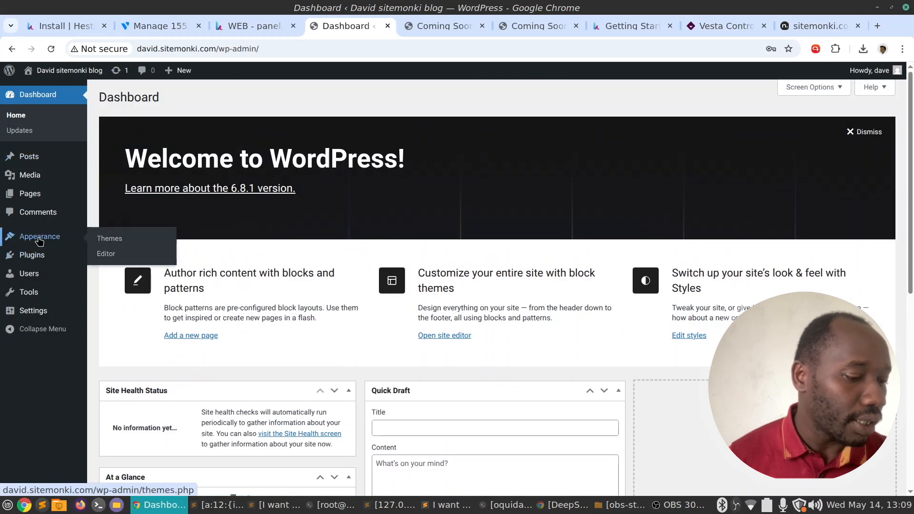
# Install the Kadence theme from Appearance > Themes > Add Theme and activate it.
pyautogui.click(107, 238)
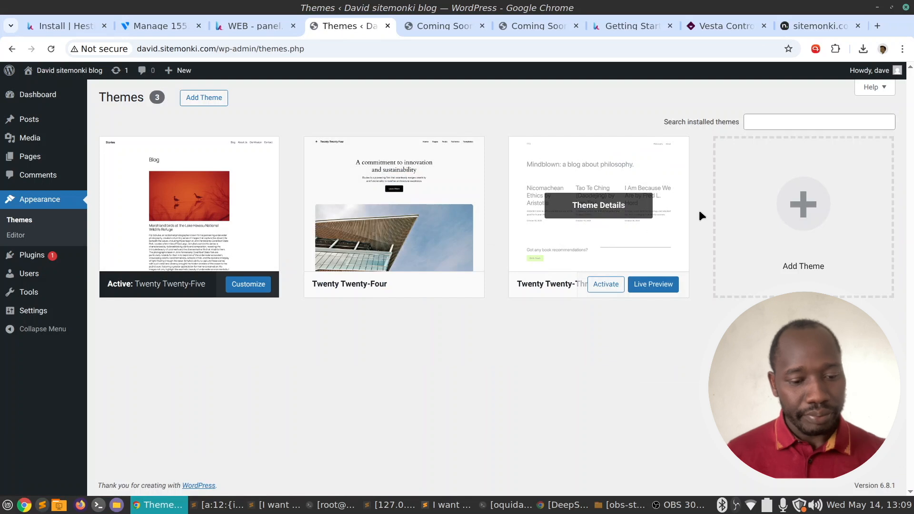
pyautogui.click(210, 99)
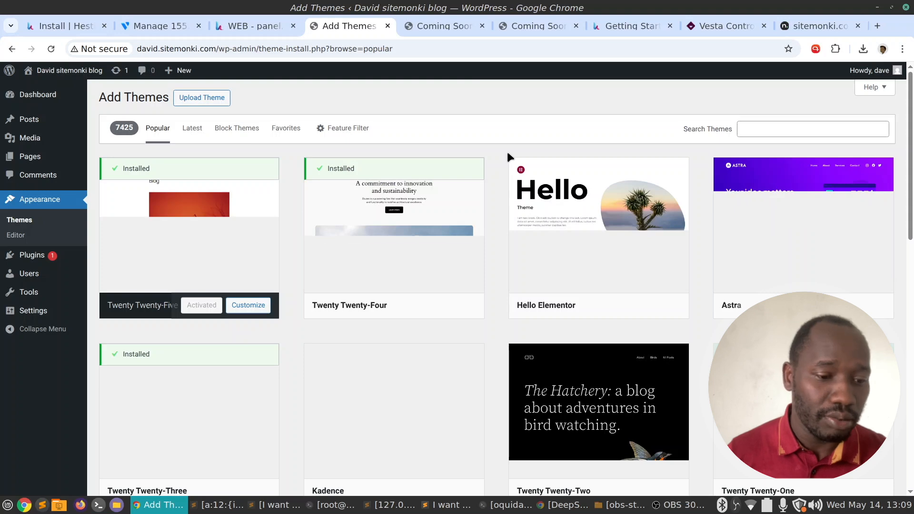
pyautogui.moveTo(677, 229)
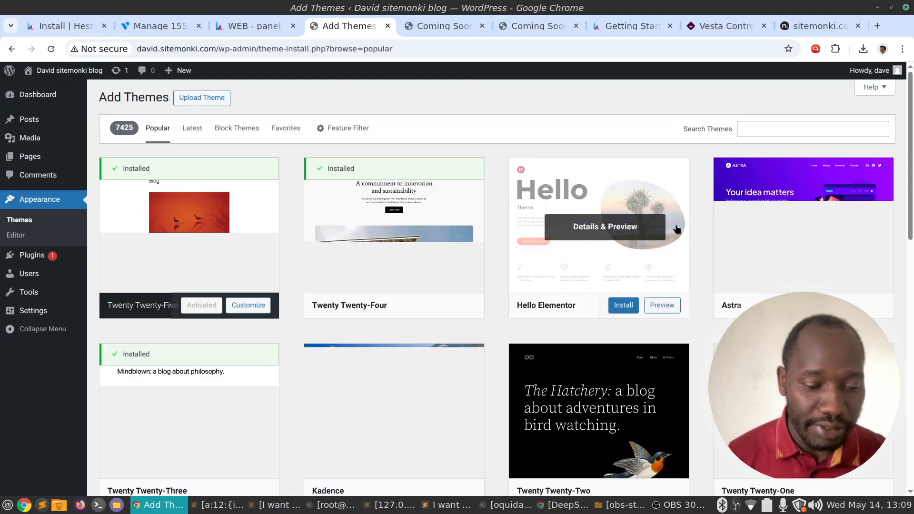
pyautogui.moveTo(417, 224)
pyautogui.scroll(-3, 419, 222)
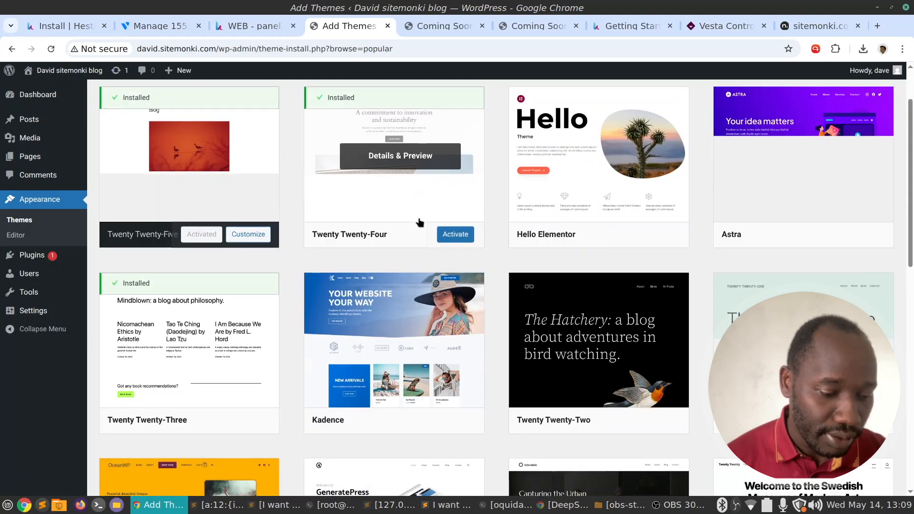
pyautogui.scroll(-3, 420, 223)
pyautogui.moveTo(529, 298)
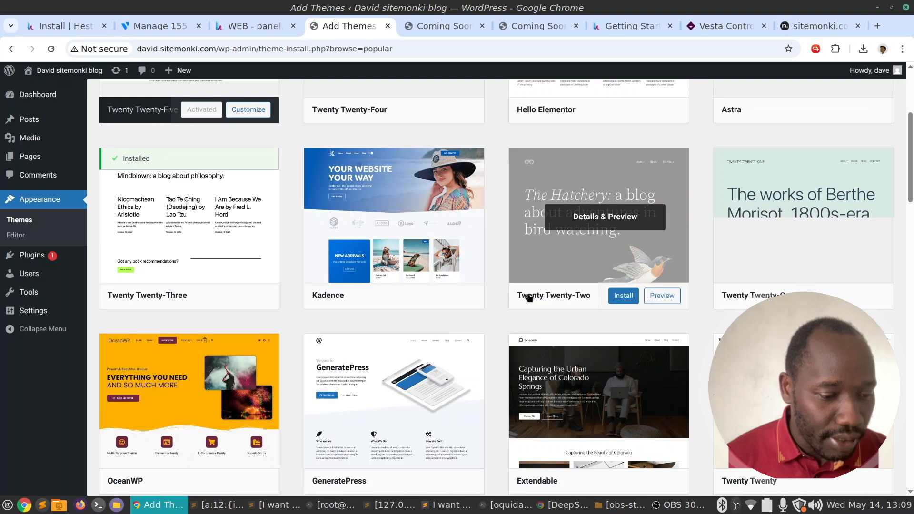
pyautogui.moveTo(413, 309)
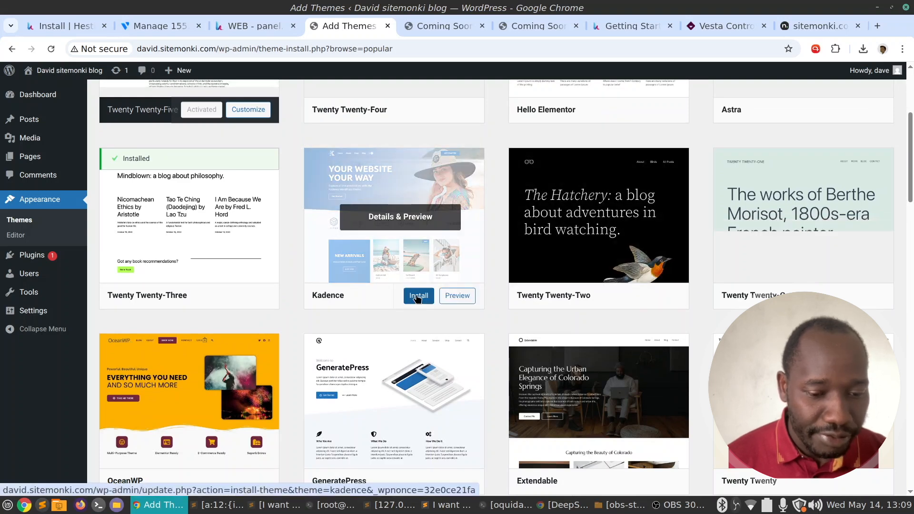
pyautogui.click(418, 296)
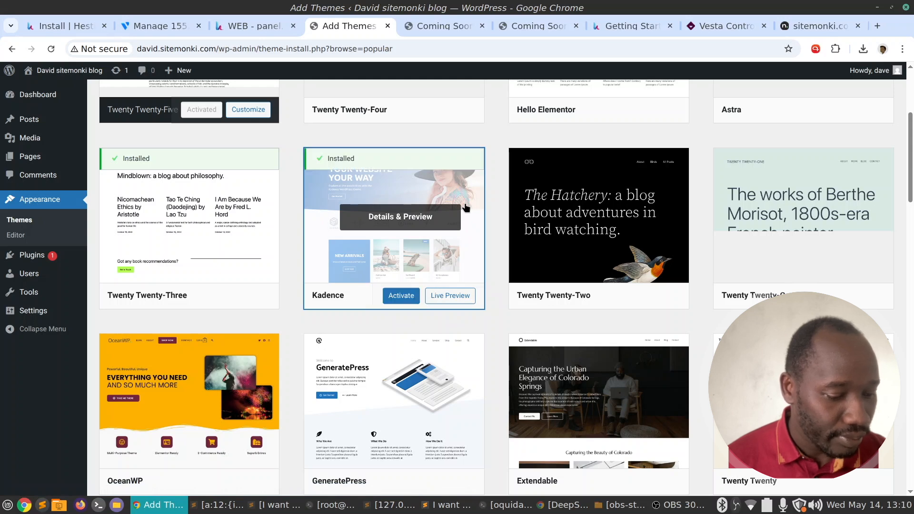
pyautogui.click(402, 297)
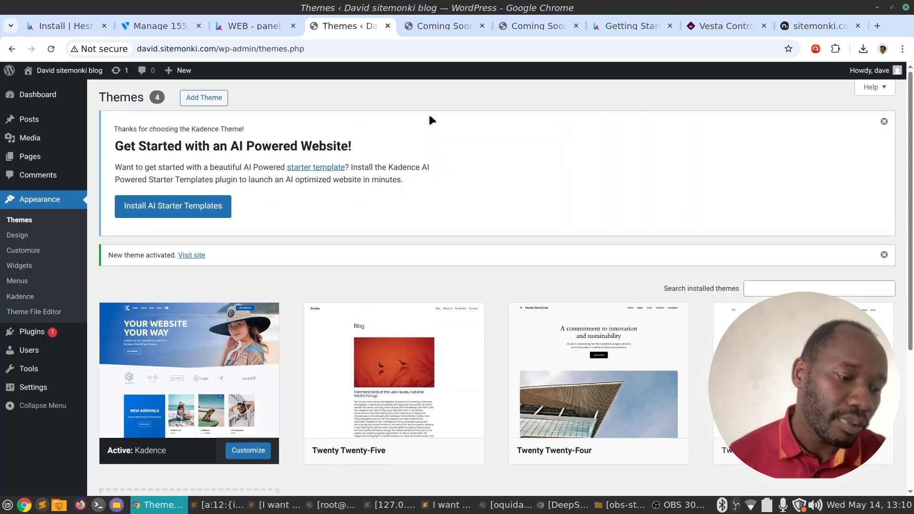
# Reload the live site and open the Hello world! post in the Kadence design.
pyautogui.click(435, 25)
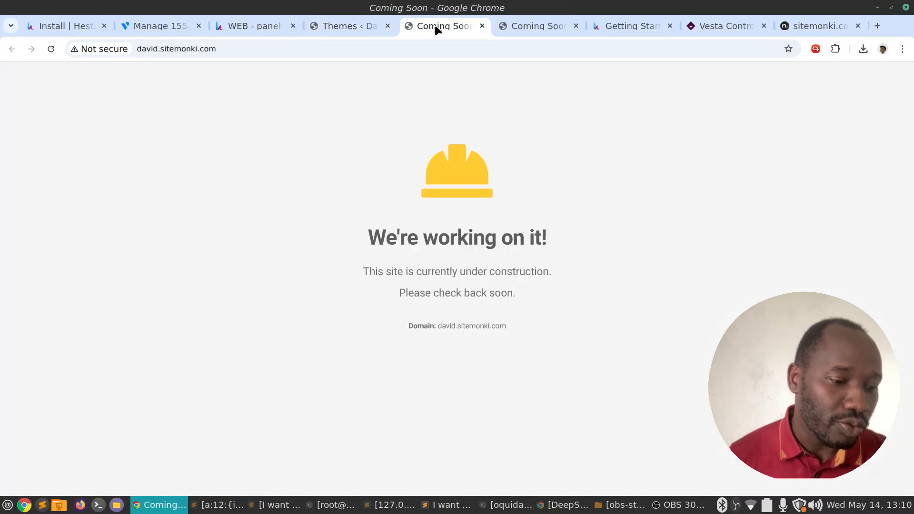
pyautogui.click(51, 49)
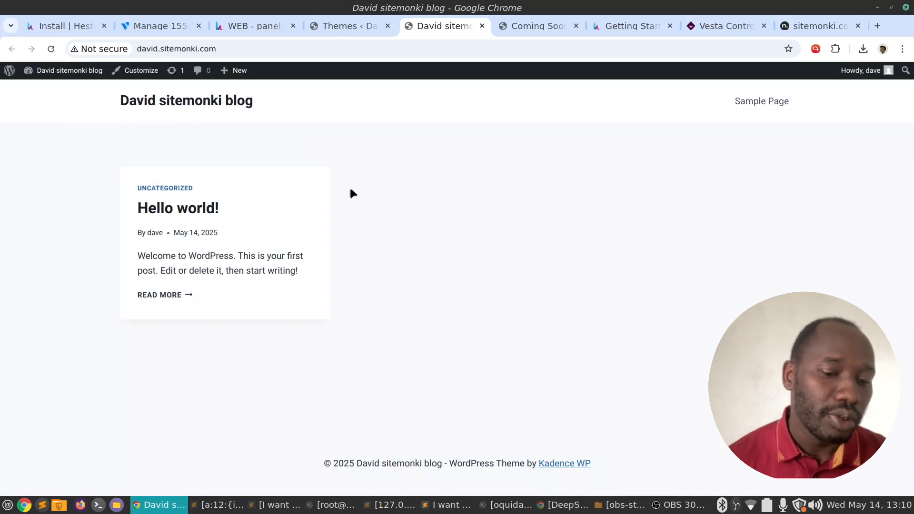
pyautogui.click(163, 295)
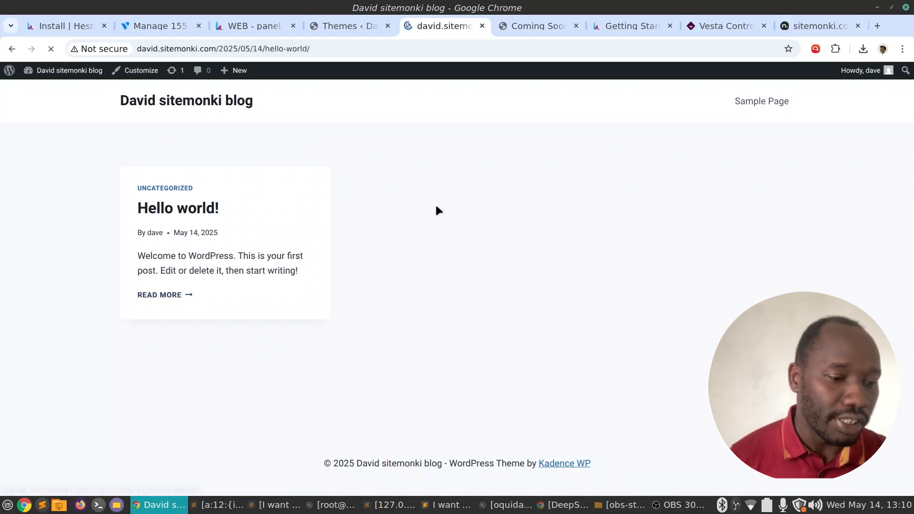
pyautogui.scroll(-6, 511, 207)
pyautogui.scroll(6, 388, 190)
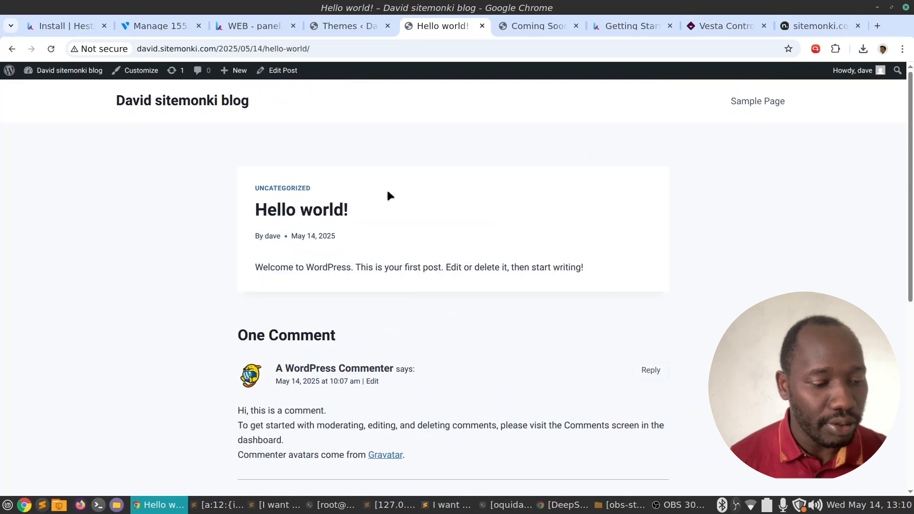
# Return to the Themes admin page and confirm Kadence is active.
pyautogui.click(350, 26)
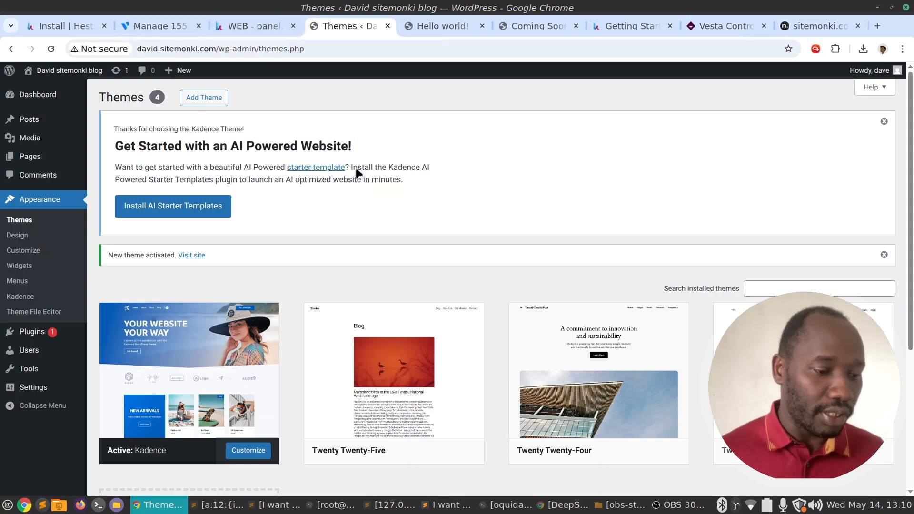
pyautogui.scroll(-5, 357, 178)
pyautogui.scroll(5, 344, 98)
pyautogui.click(253, 28)
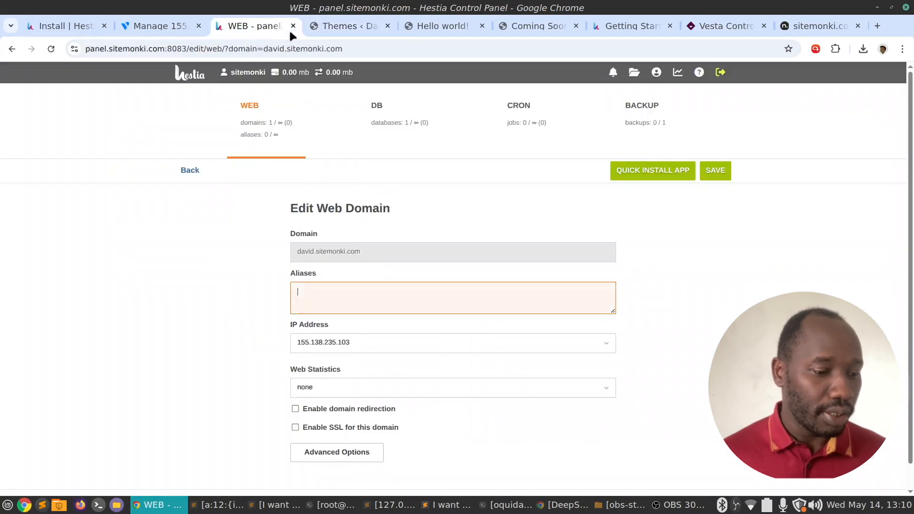
pyautogui.click(260, 126)
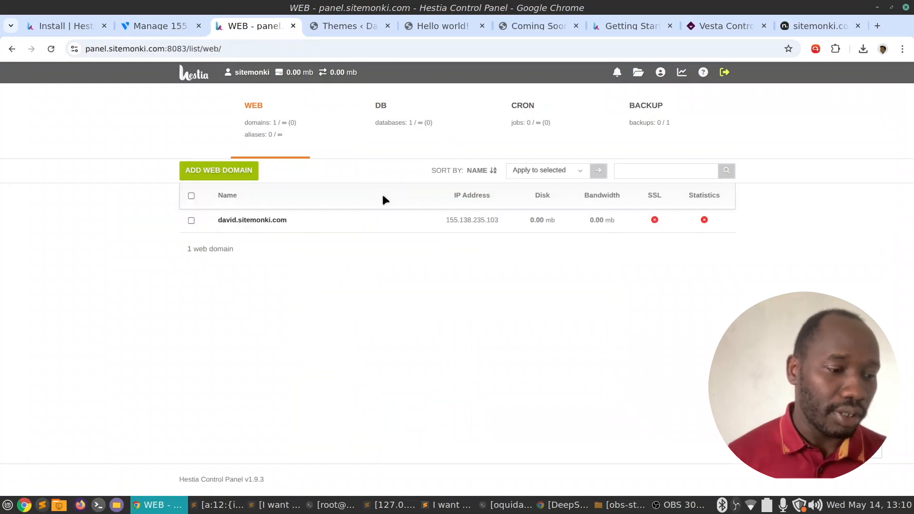
pyautogui.click(164, 28)
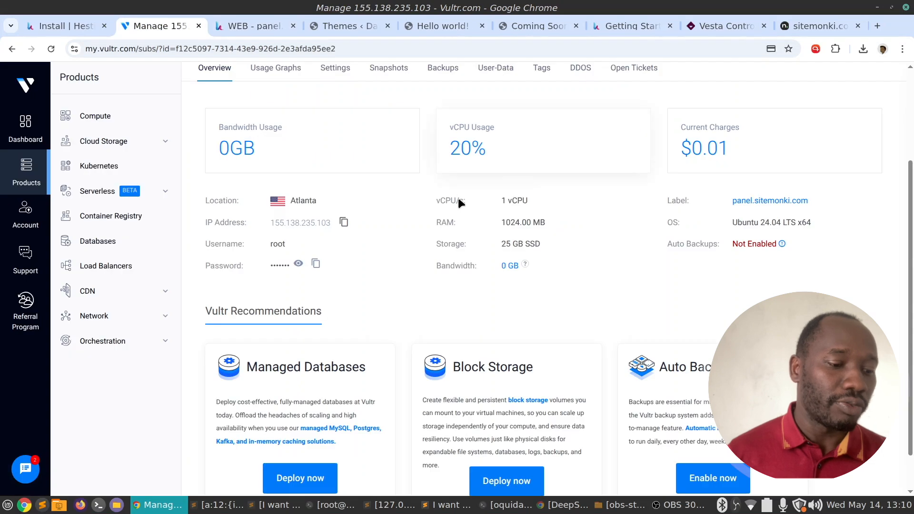
# Open panel.sitemonki.com from Vultr's Compute list, review its overview, then return to Hestia's domain list.
pyautogui.click(103, 118)
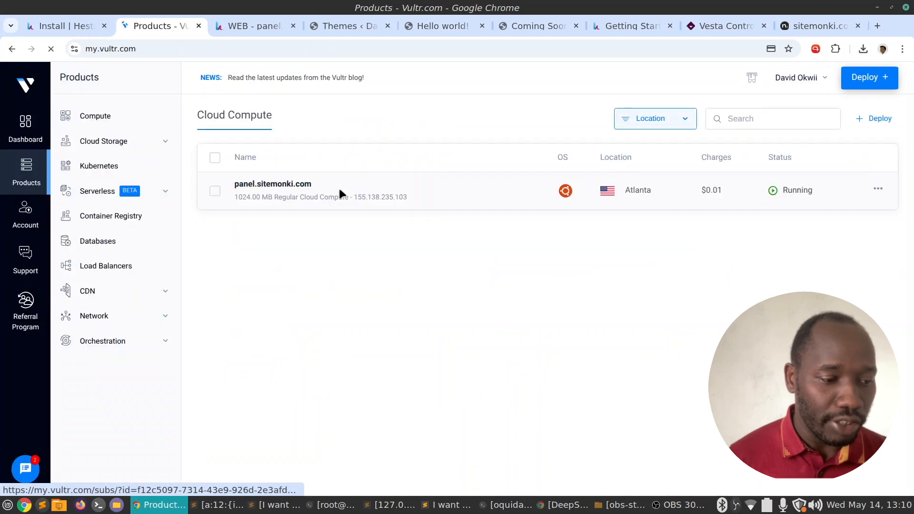
pyautogui.click(284, 187)
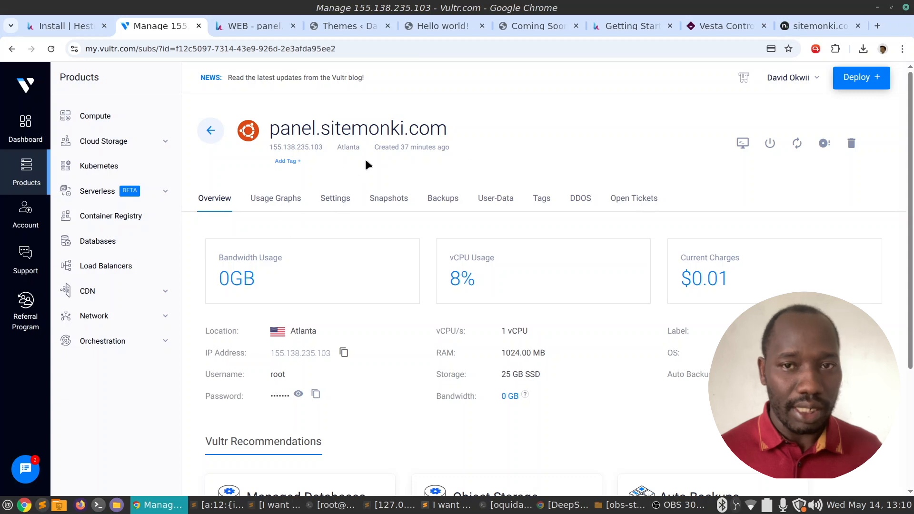
pyautogui.moveTo(415, 152)
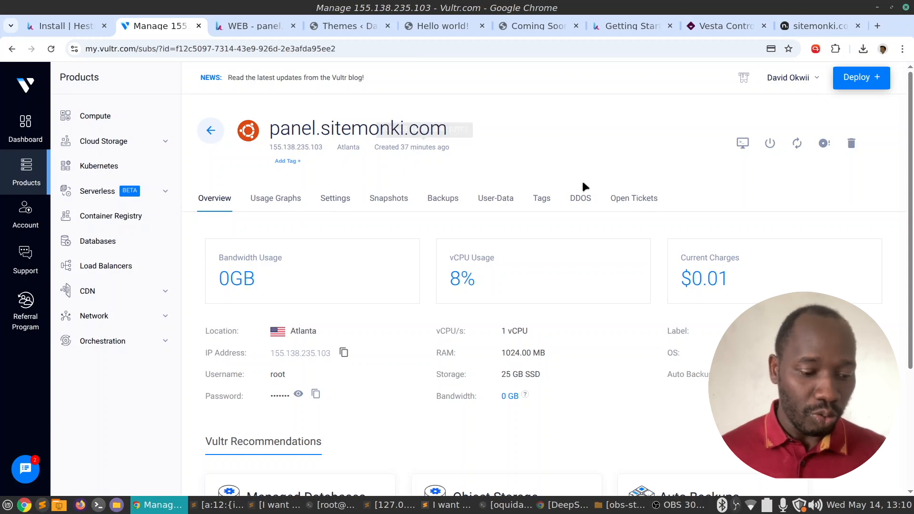
pyautogui.scroll(-3, 588, 189)
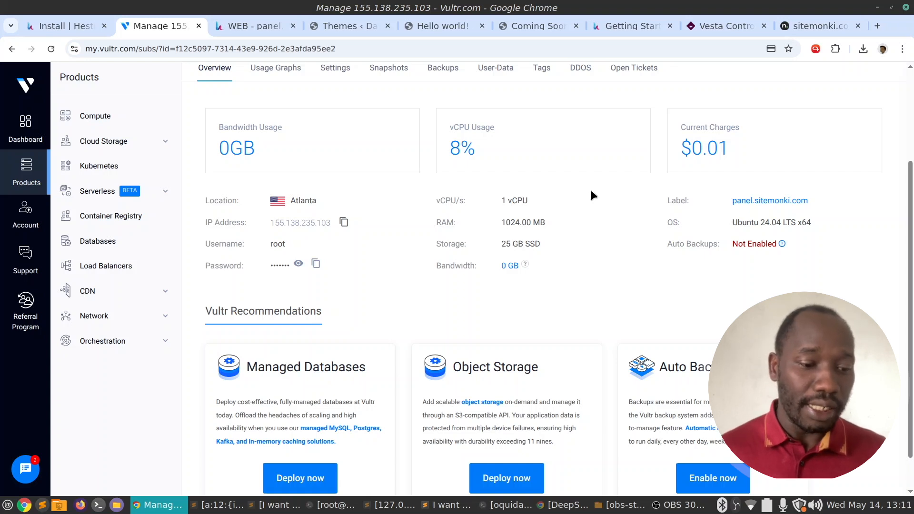
pyautogui.scroll(3, 591, 191)
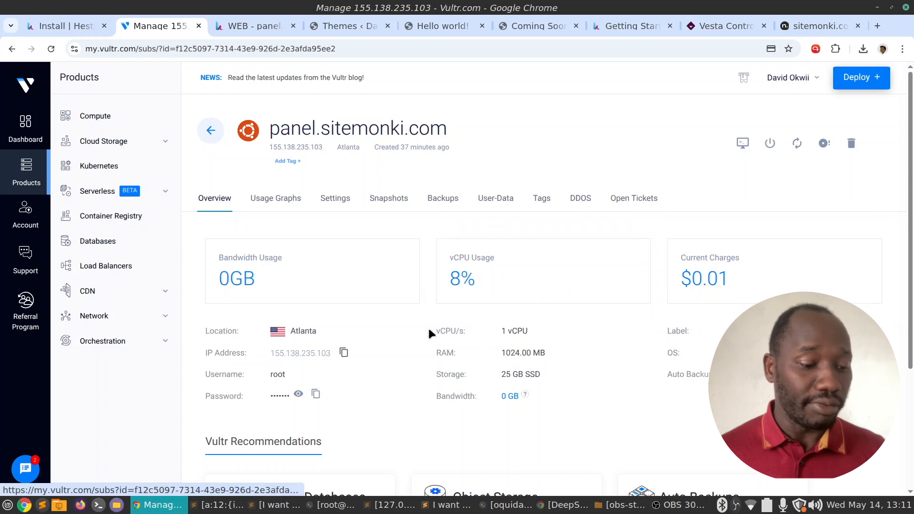
pyautogui.scroll(-3, 427, 334)
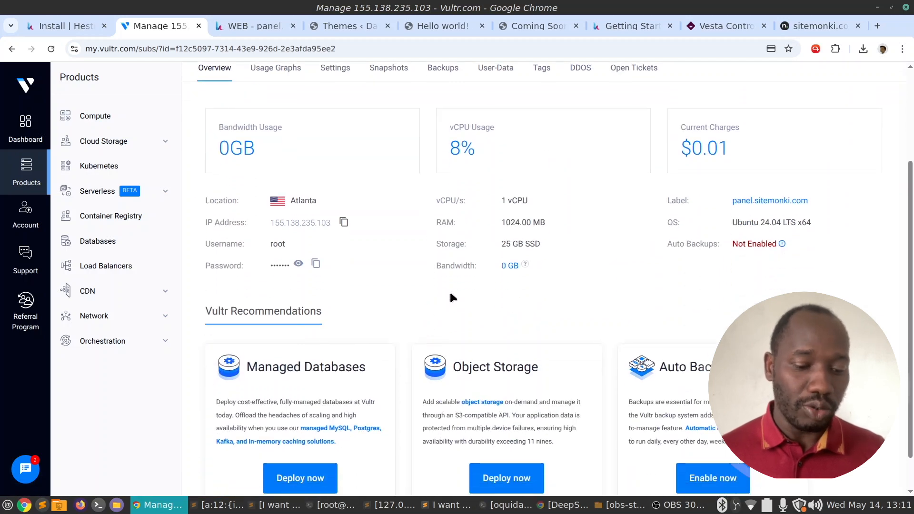
pyautogui.scroll(1, 449, 295)
pyautogui.scroll(1, 554, 281)
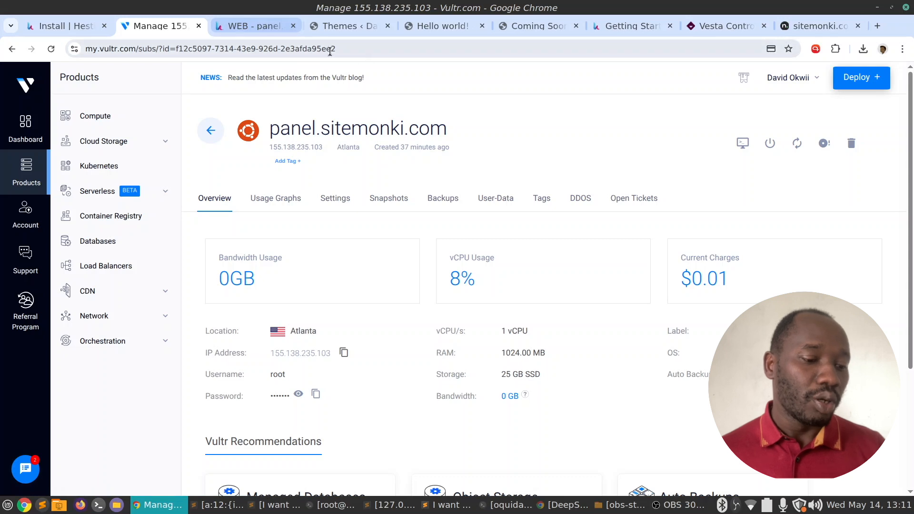
pyautogui.click(269, 27)
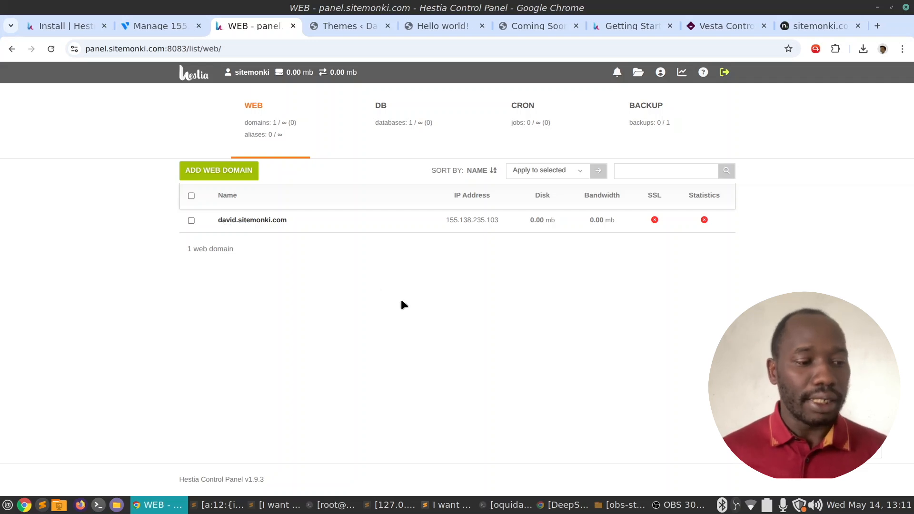
# Show Vultr's panel.sitemonki.com overview and bring up that tab's context menu.
pyautogui.click(143, 27)
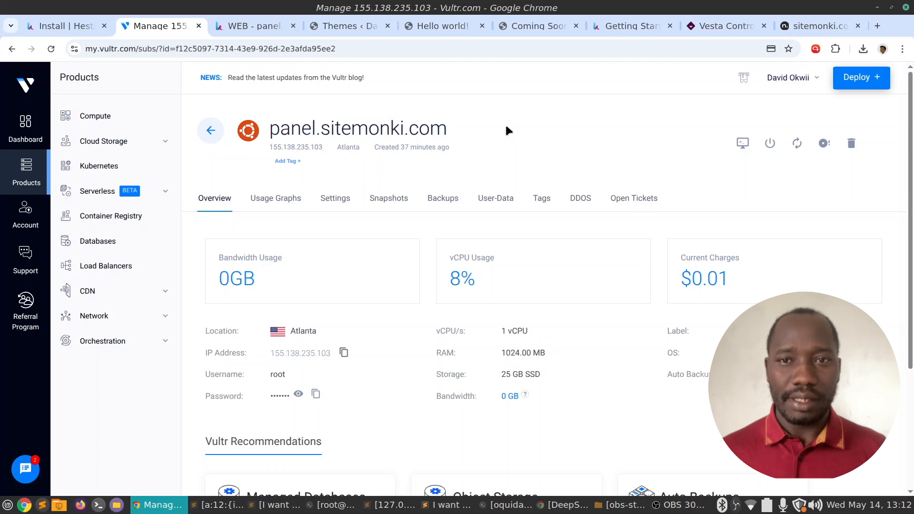
pyautogui.rightClick(171, 23)
# Open a new tab to the right and load sitemonki.com.
pyautogui.click(199, 38)
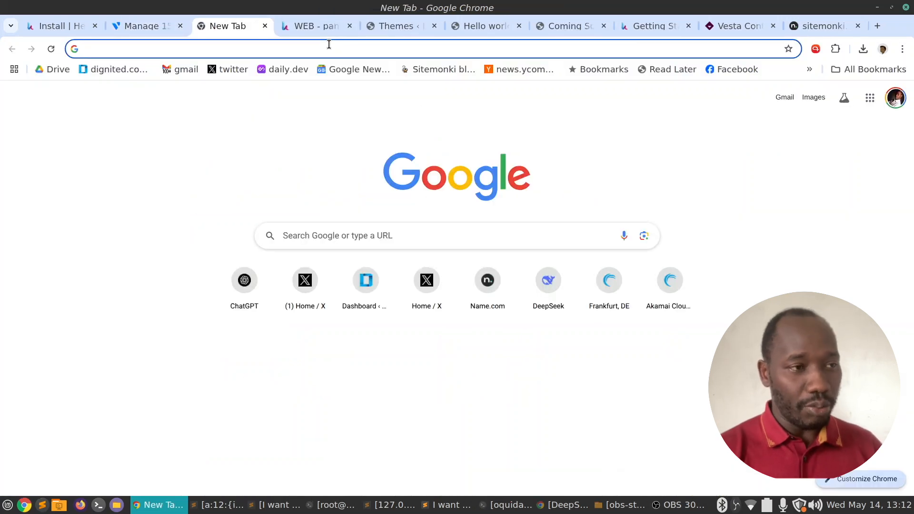
pyautogui.write('sitemonki.com')
pyautogui.press('Return')
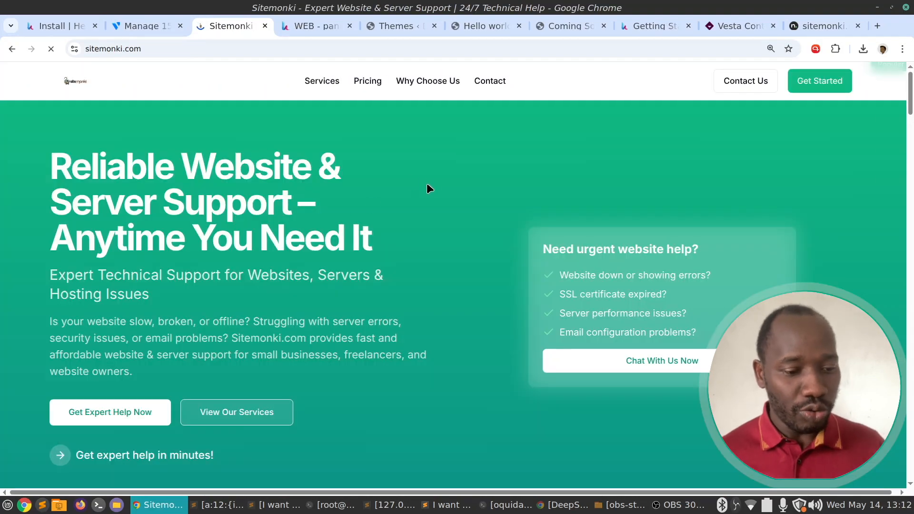
# Scroll through sitemonki.com's services, $29–$99 pricing plans and tools, then return to the Vultr overview.
pyautogui.scroll(-20, 427, 184)
pyautogui.scroll(5, 432, 182)
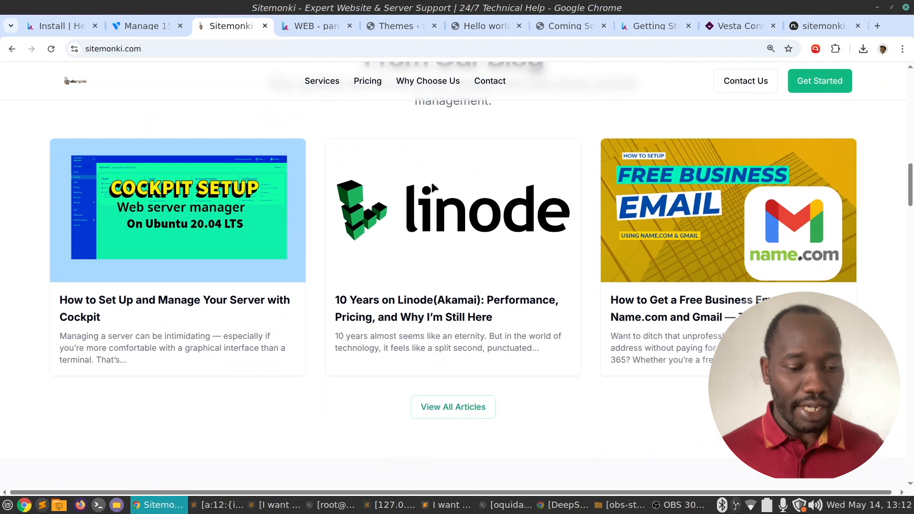
pyautogui.scroll(-2, 584, 245)
pyautogui.scroll(-15, 585, 246)
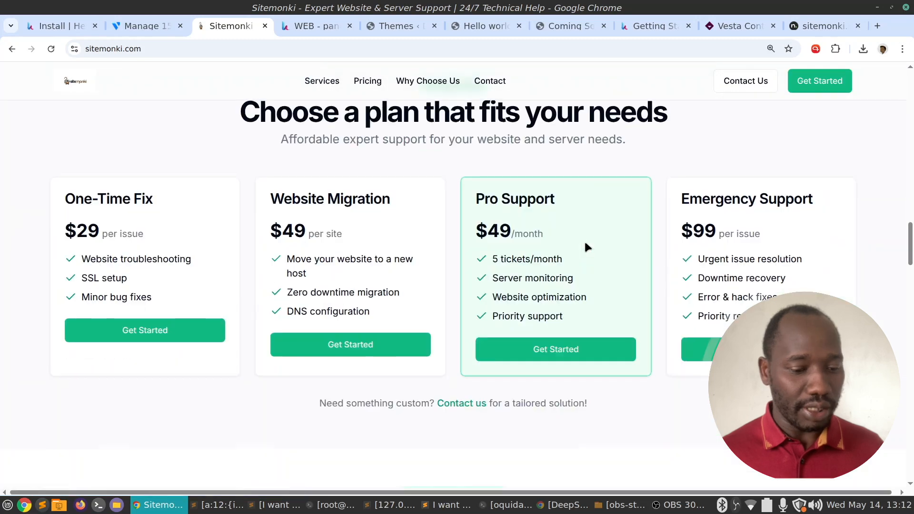
pyautogui.scroll(-3, 584, 241)
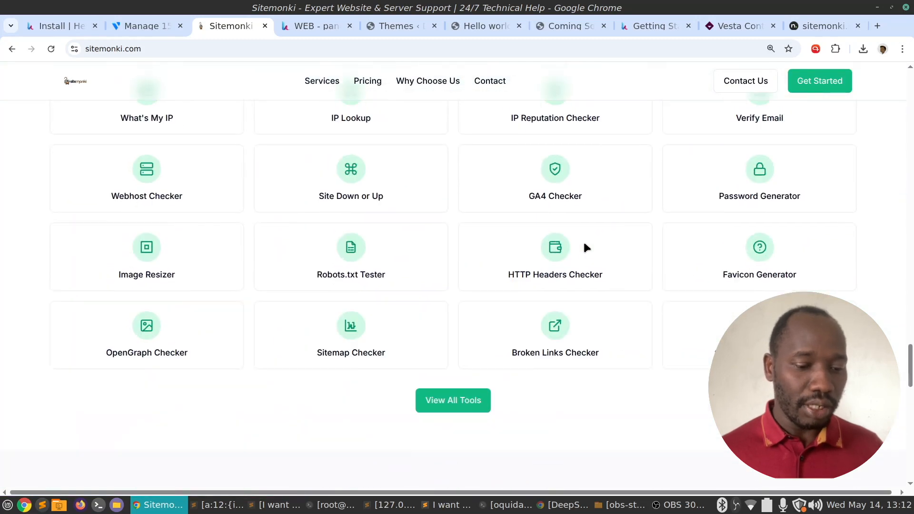
pyautogui.scroll(1, 205, 275)
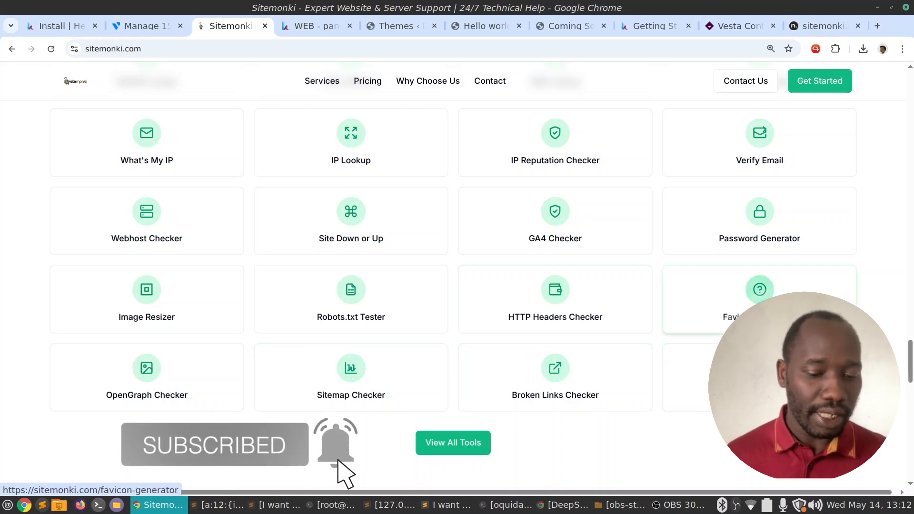
pyautogui.scroll(2, 762, 305)
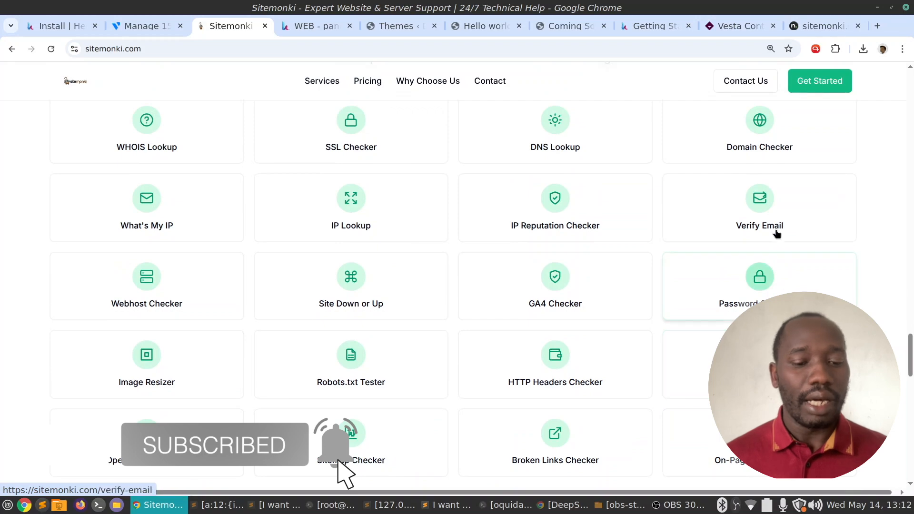
pyautogui.scroll(-15, 705, 281)
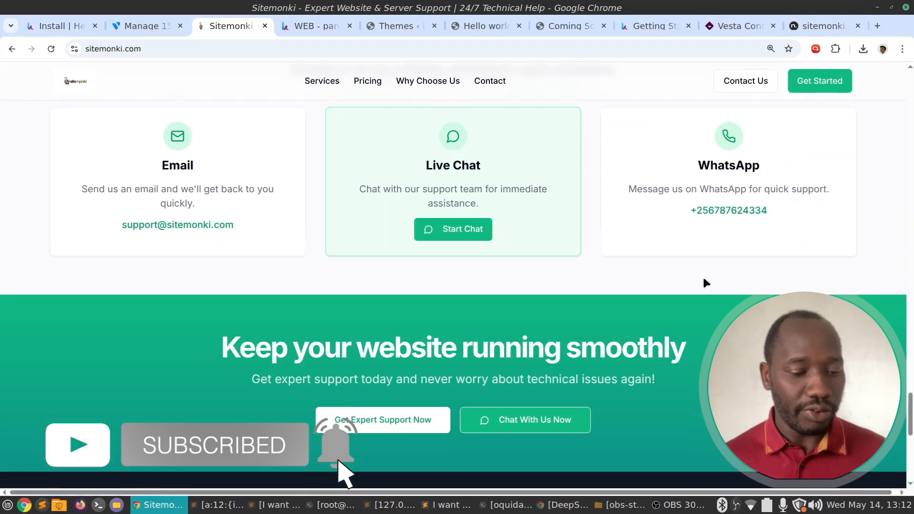
pyautogui.scroll(6, 707, 285)
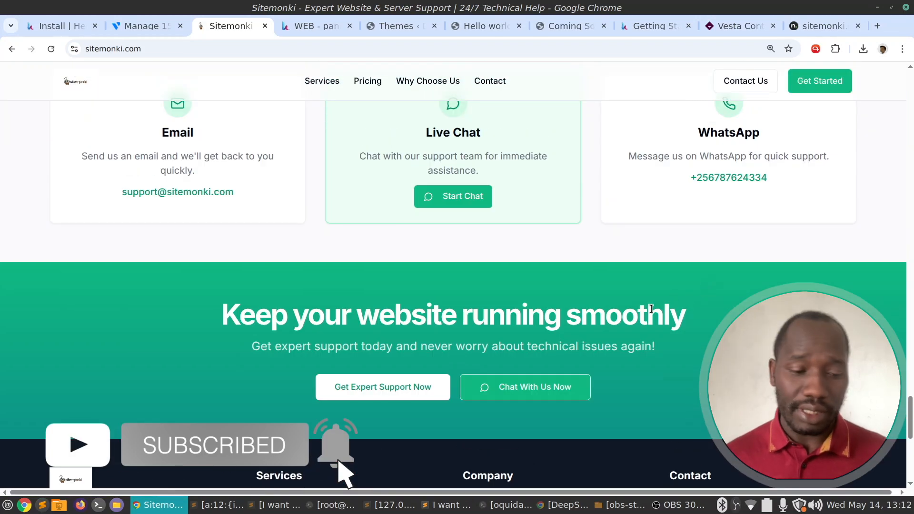
pyautogui.scroll(8, 648, 309)
pyautogui.scroll(15, 649, 314)
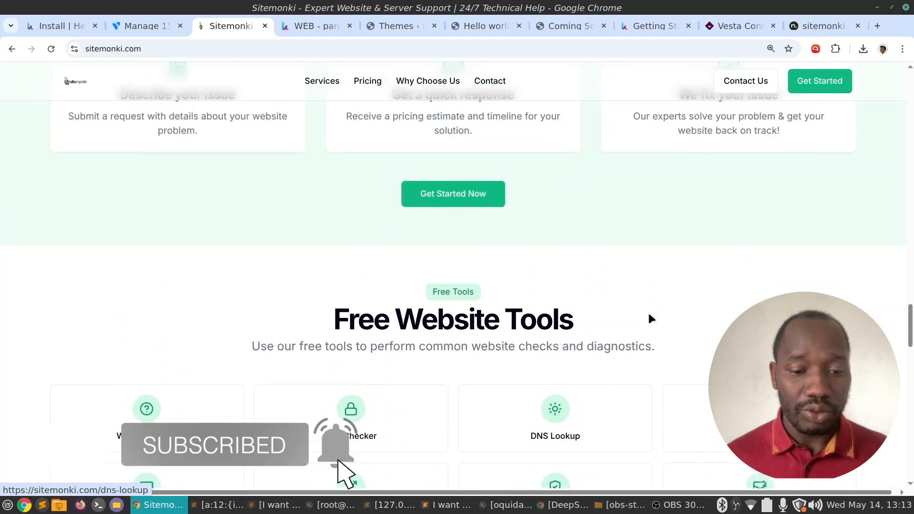
pyautogui.scroll(10, 650, 315)
pyautogui.scroll(-6, 650, 316)
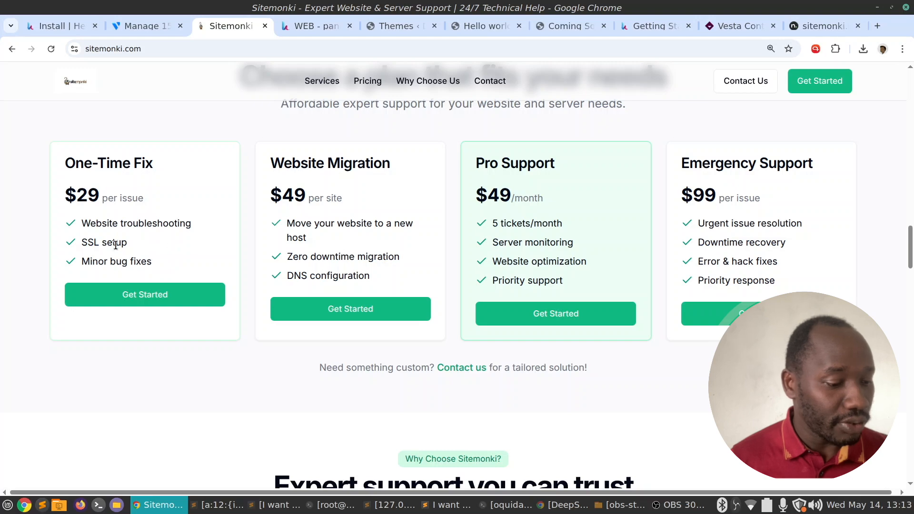
pyautogui.moveTo(109, 262); pyautogui.dragTo(153, 260)
pyautogui.click(177, 256)
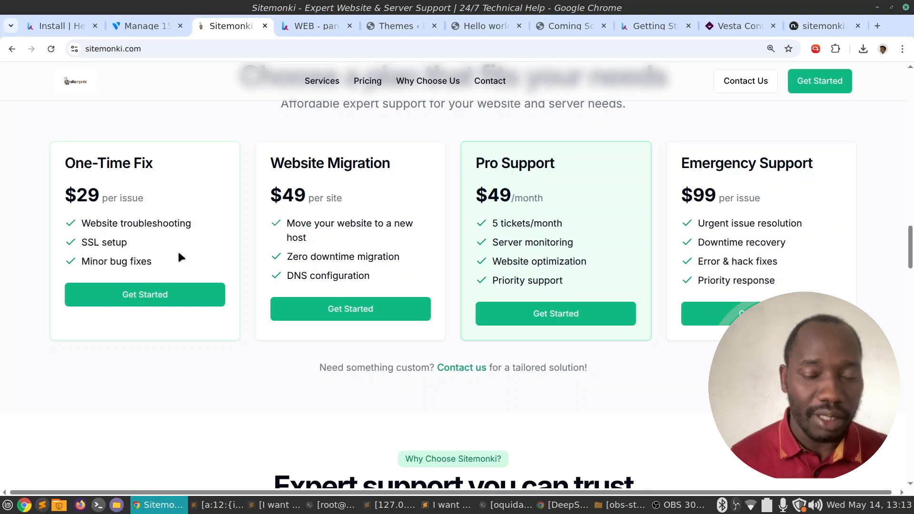
pyautogui.scroll(8, 243, 241)
pyautogui.scroll(15, 247, 242)
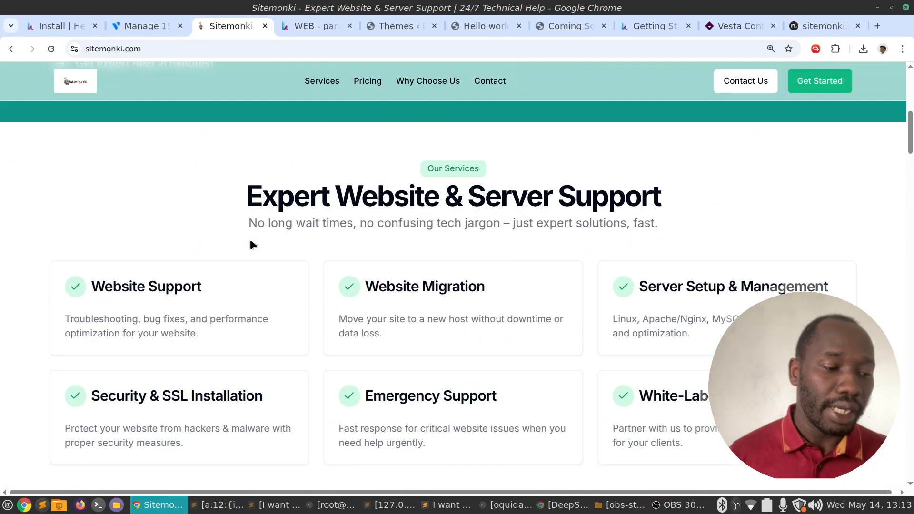
pyautogui.scroll(-20, 300, 217)
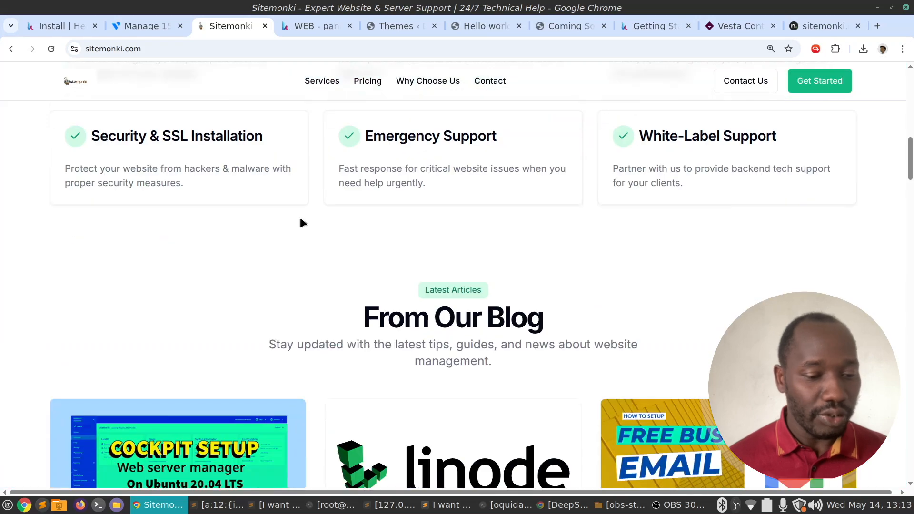
pyautogui.scroll(-10, 302, 214)
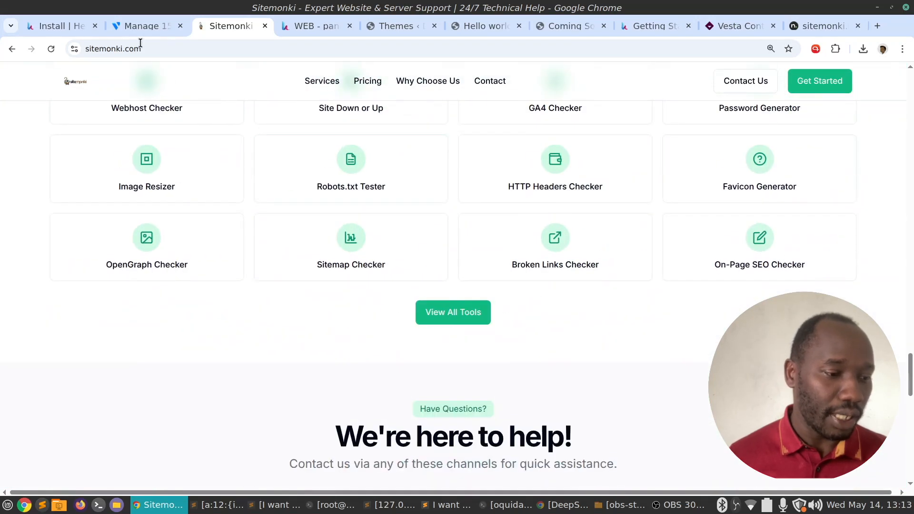
pyautogui.click(135, 27)
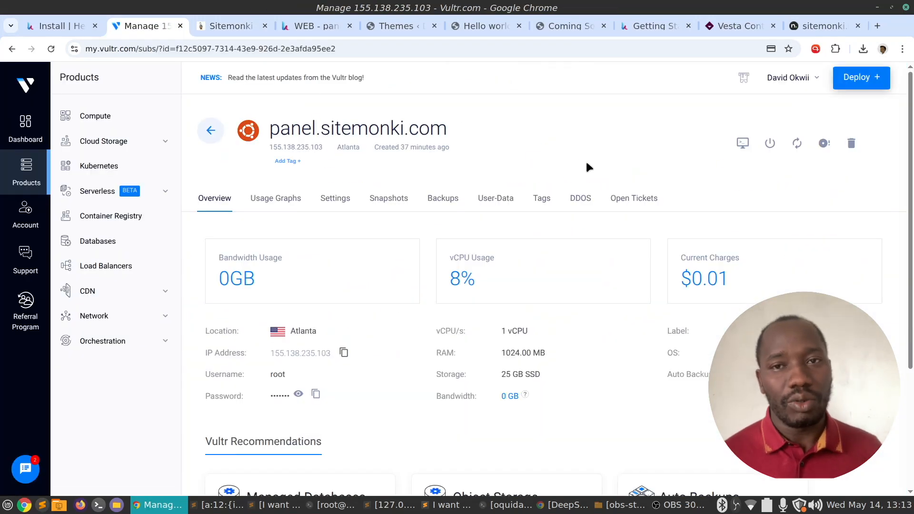